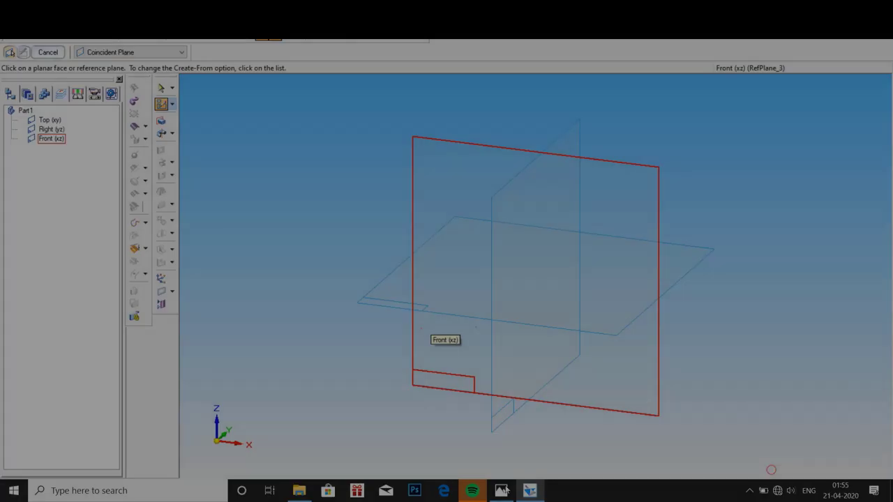
Open Screenshot (345).png, the connecting-rod reference drawing, in Windows Photos.
left_click(504, 491)
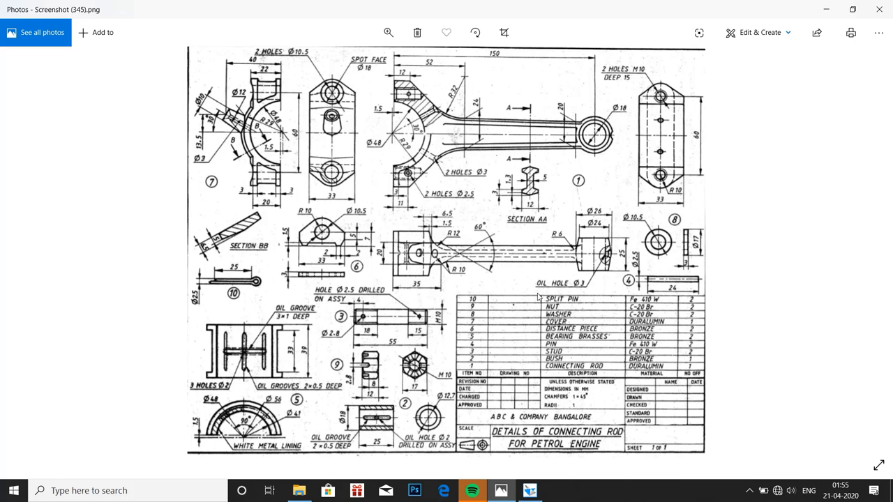
Zoom into the connecting-rod drawing to read its dimensions, then return to Solid Edge Part1.
left_click(387, 32)
left_click(356, 62)
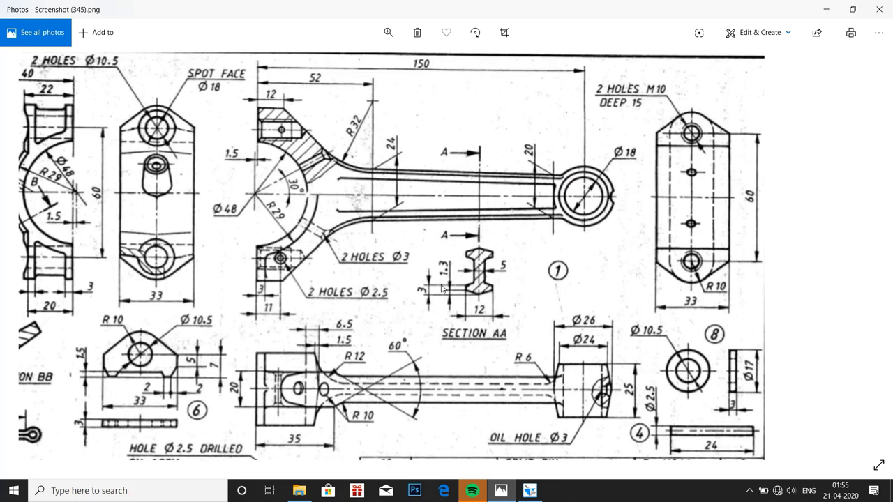
scroll(463, 288, "down", 2)
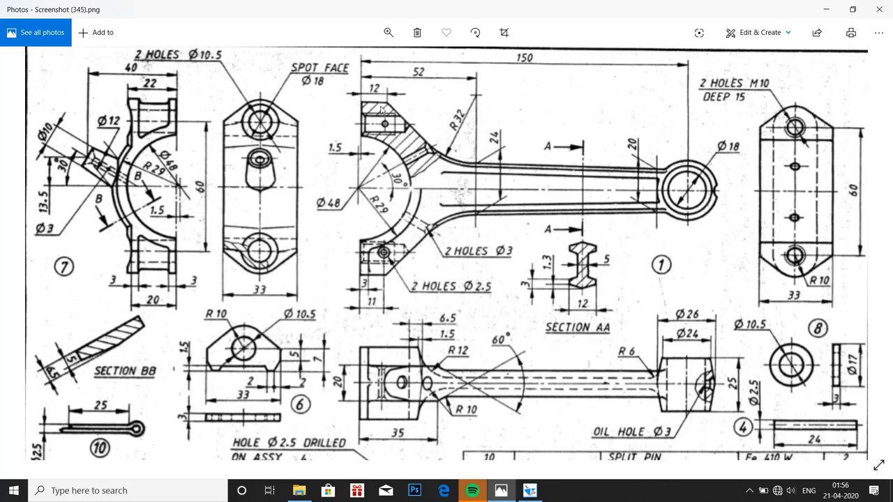
left_click(530, 490)
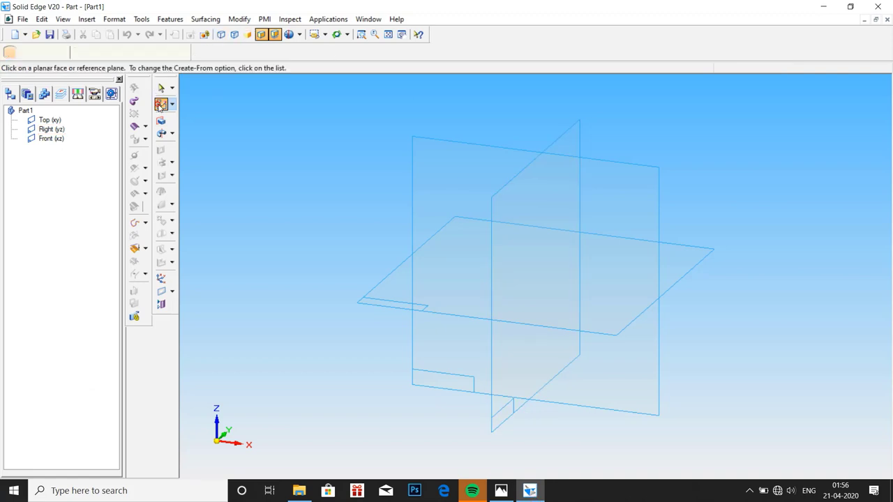
On the Front (xz) plane, sketch a 48 mm diameter circle centred at the origin.
left_click(428, 171)
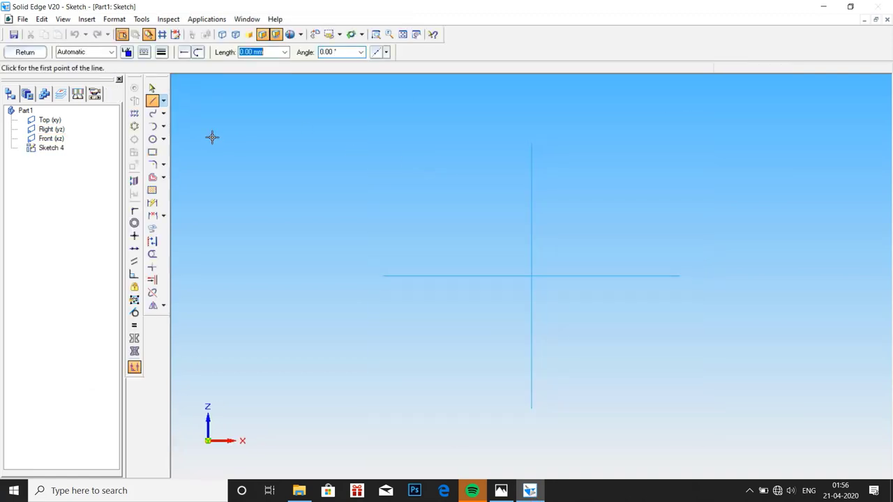
left_click(154, 139)
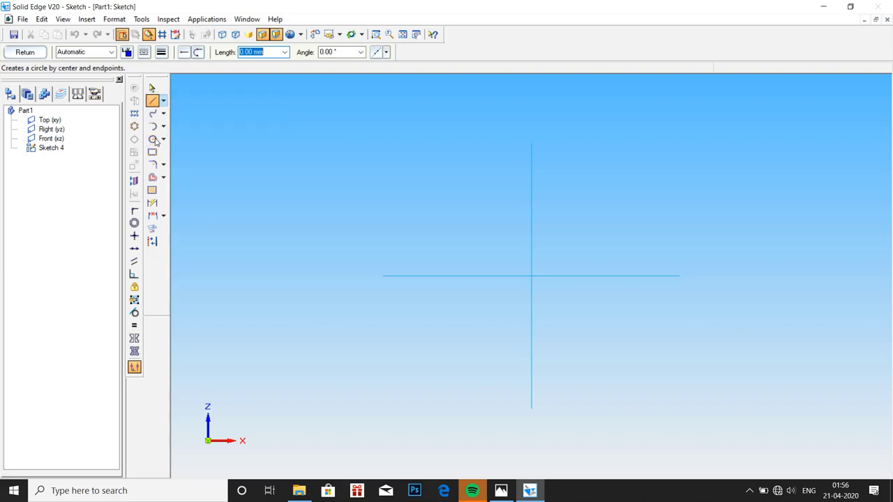
left_click(530, 277)
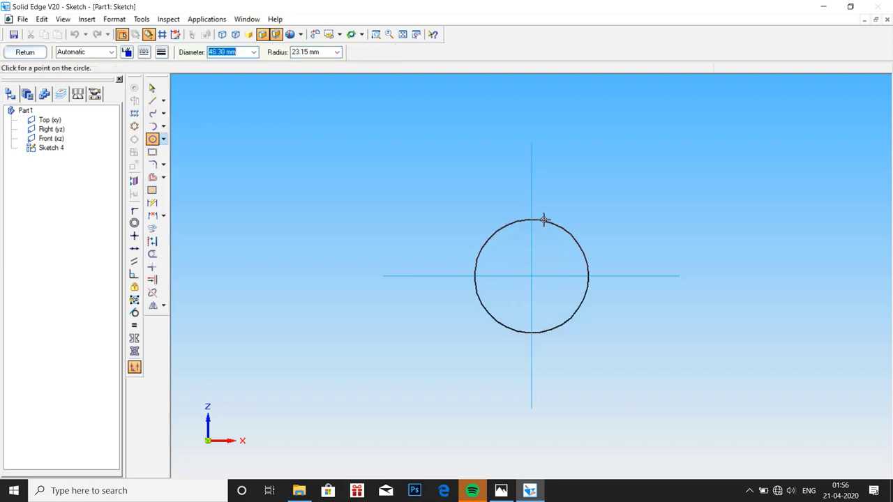
type("4")
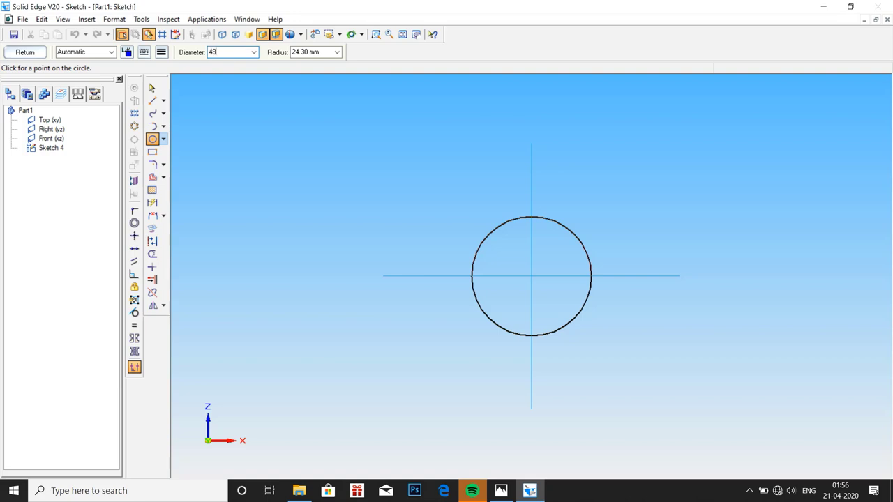
type("8")
key("Return")
left_click(544, 218)
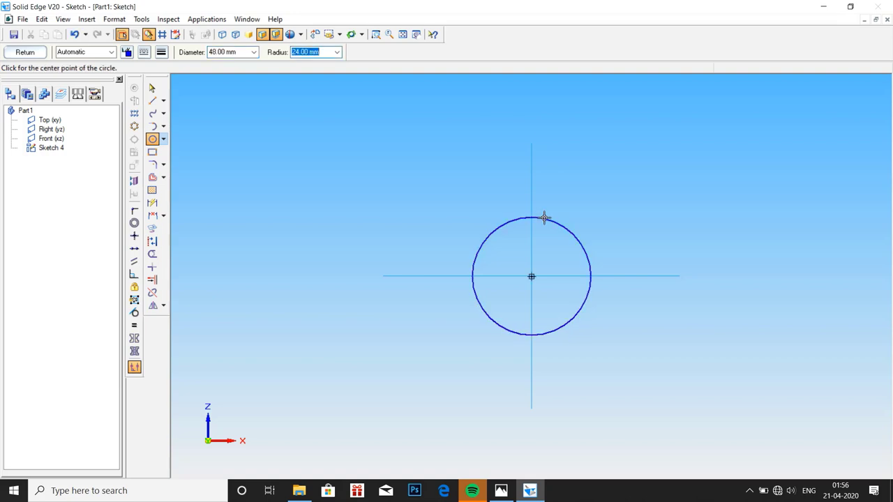
Draw a connected vertical, horizontal and down-sloping diagonal line outline above the circle.
left_click(152, 101)
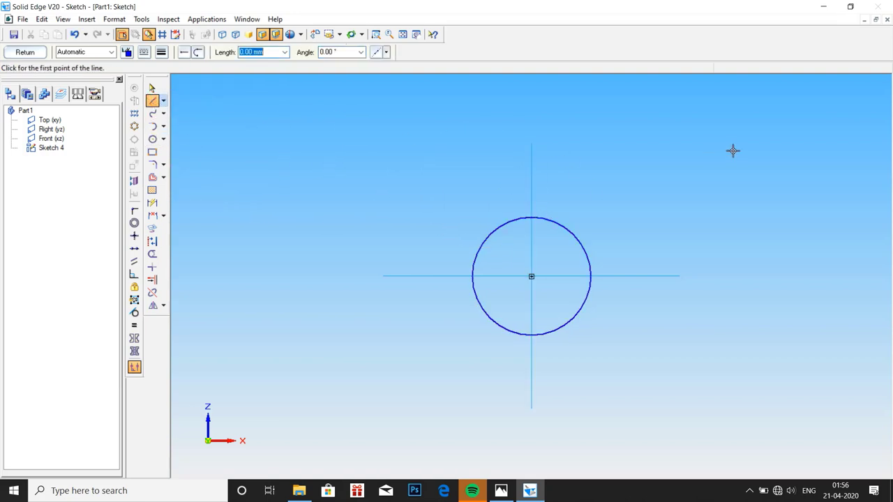
left_click(540, 218)
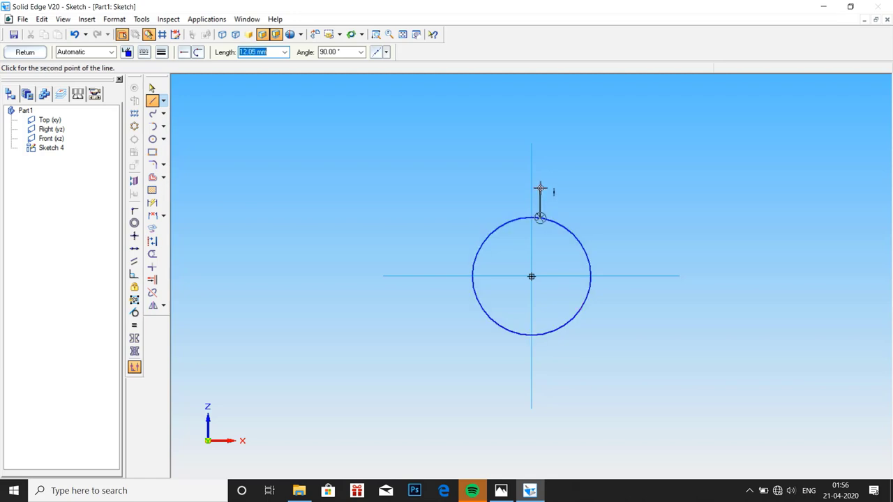
left_click(539, 189)
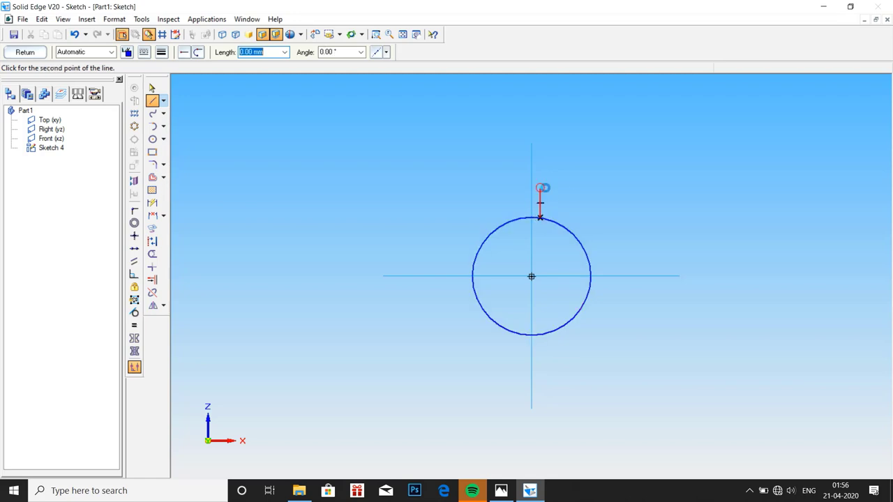
left_click(592, 188)
left_click(632, 234)
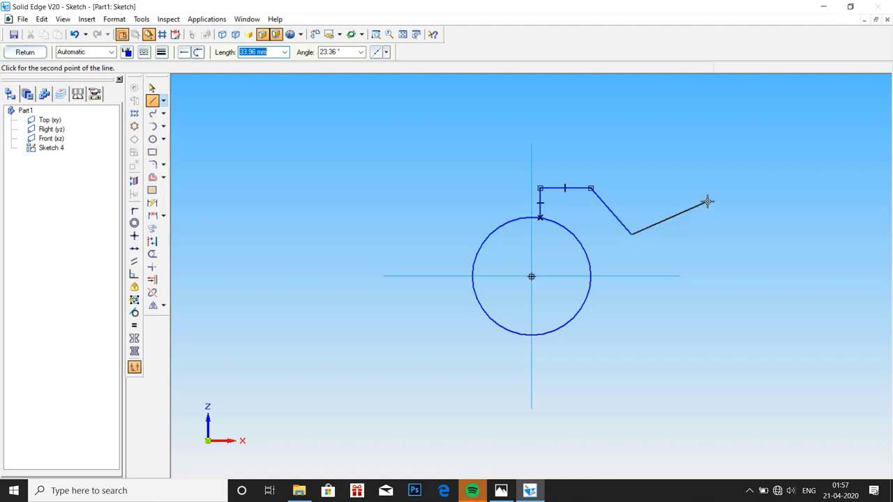
key("Escape")
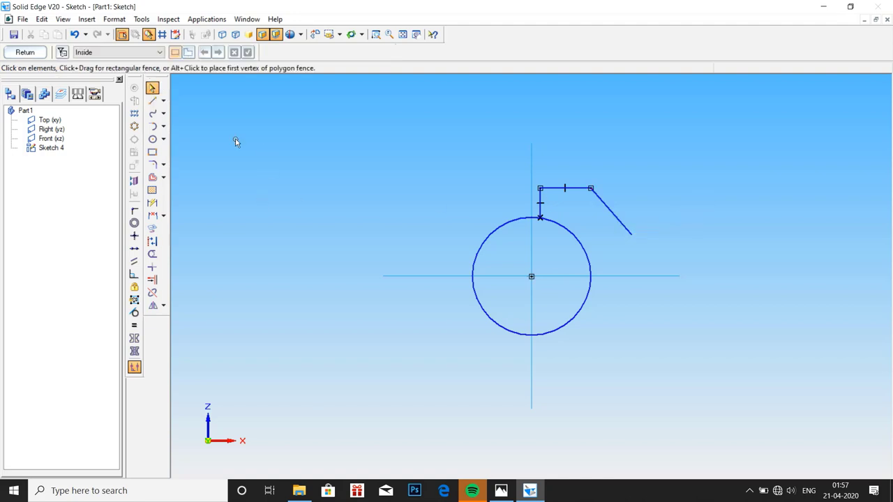
Draw a separate short vertical line right of the outline, ending at the horizontal axis.
left_click(152, 100)
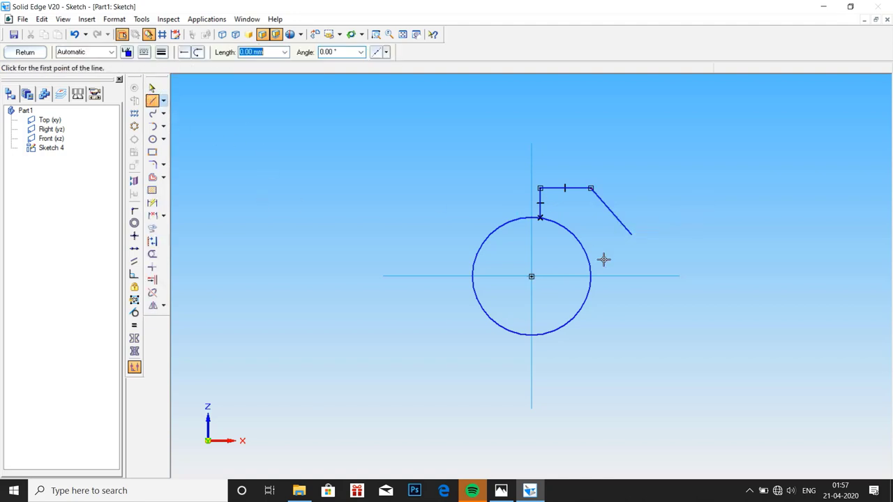
left_click(663, 239)
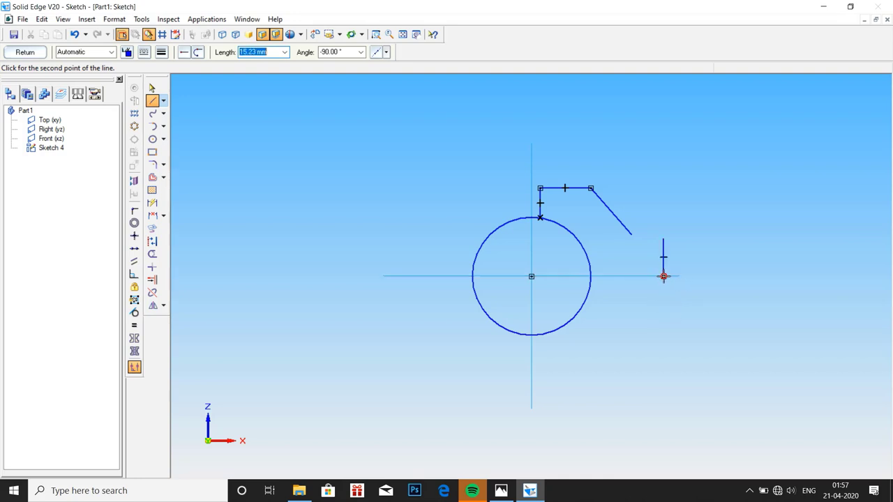
left_click(664, 276)
right_click(694, 248)
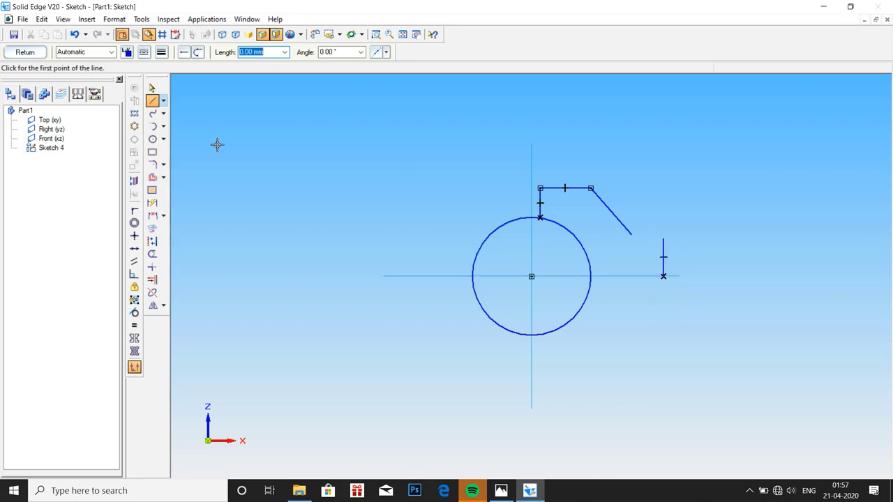
left_click(152, 203)
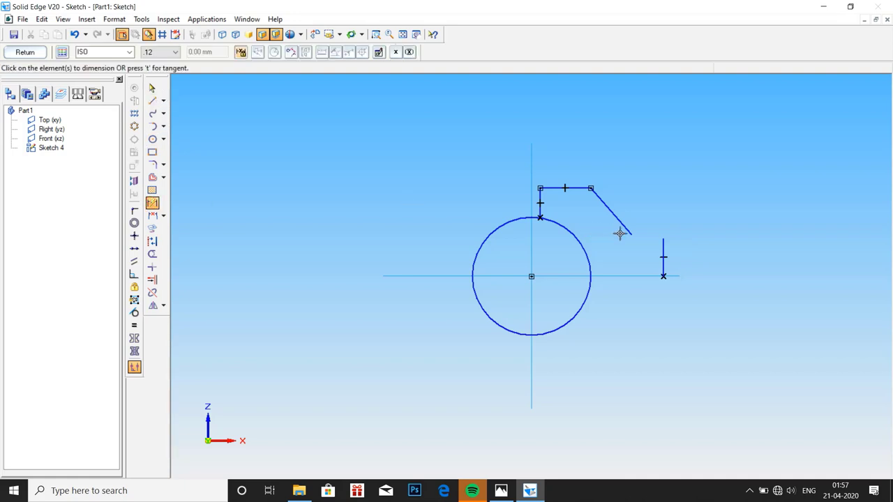
Dimension the short vertical line to 12 long and 53.5 from the vertical axis.
left_click(663, 248)
left_click(689, 245)
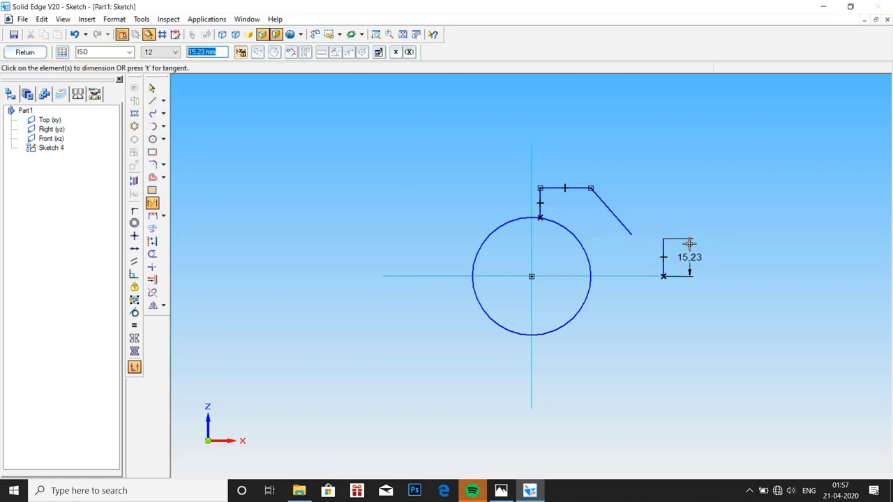
type("12")
key("Return")
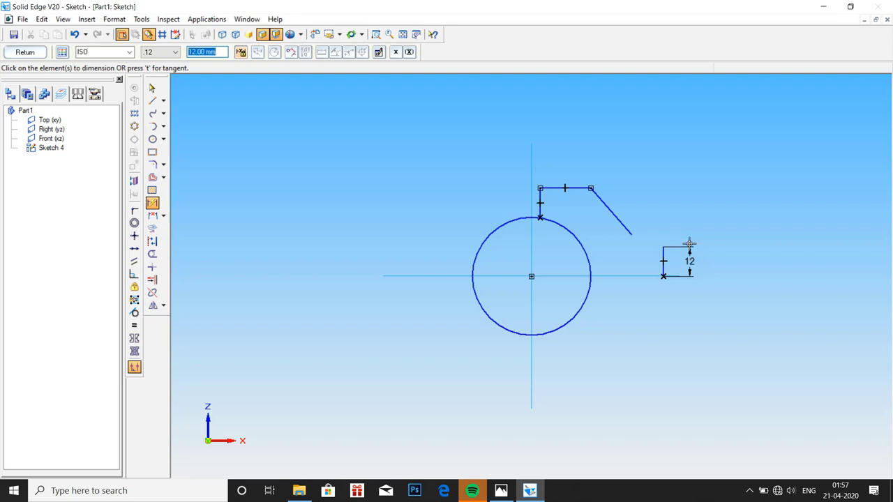
left_click(531, 243)
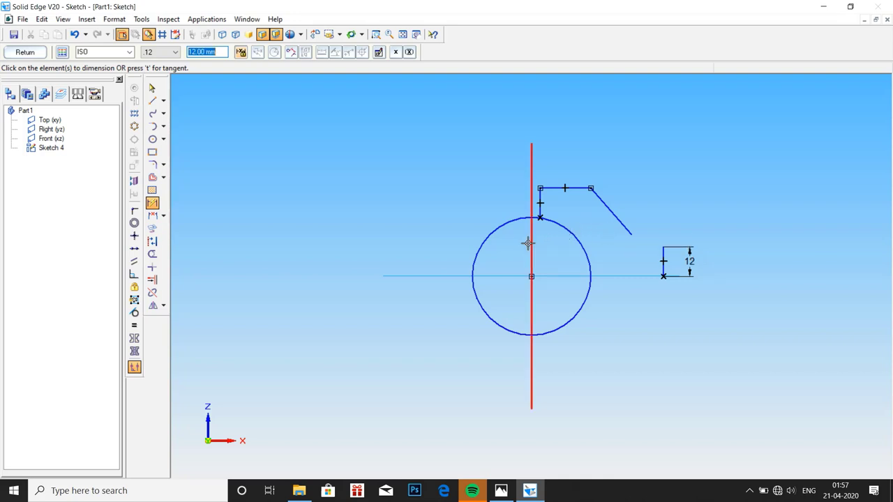
left_click(661, 251)
left_click(624, 374)
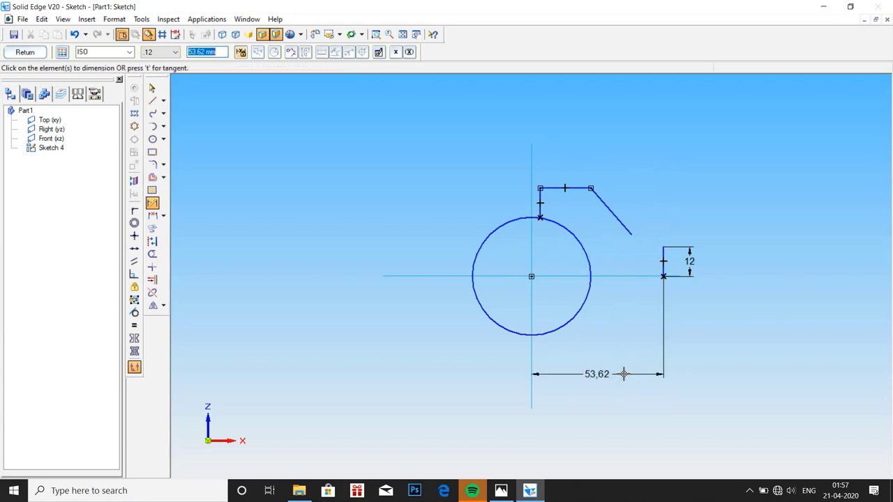
type("53.5")
key("Return")
Dimension the upper vertical segment 1.5 from the axis and the circle as Ø48.
left_click(531, 200)
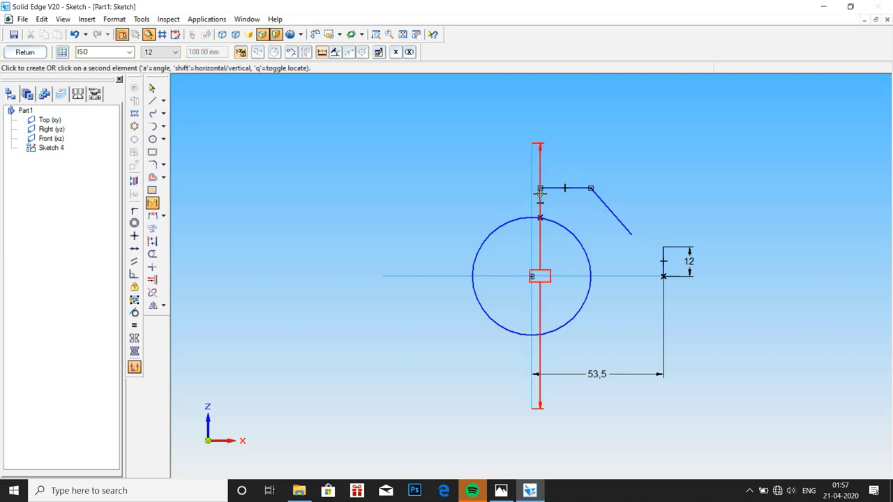
left_click(541, 195)
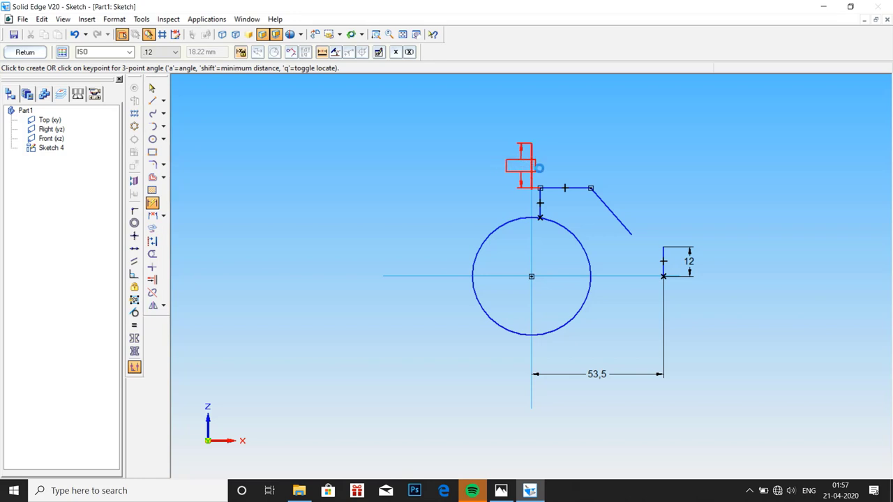
left_click(542, 128)
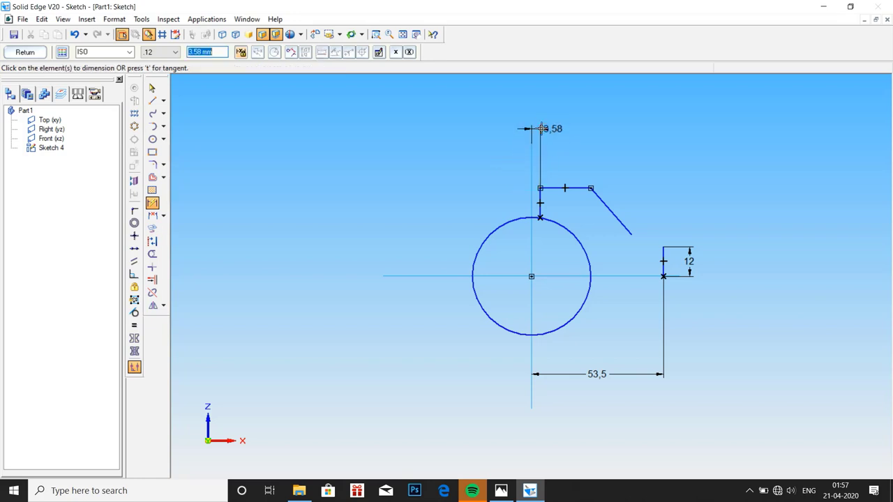
type("1.5")
key("Return")
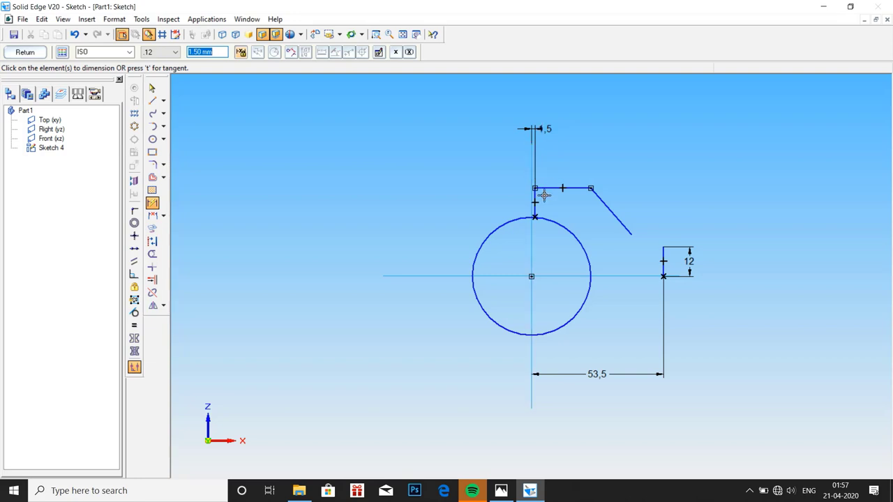
left_click(489, 232)
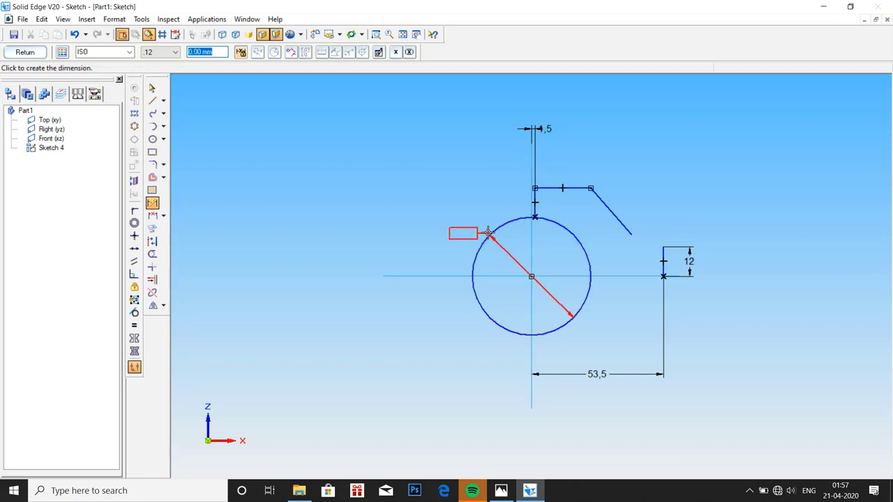
left_click(406, 411)
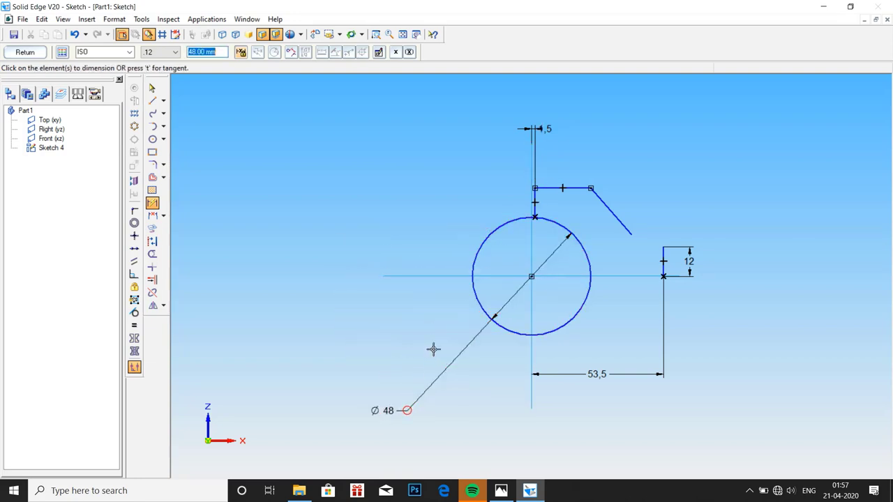
Set the top line's height above the circle centre to 40 and the top segment to 12.
left_click(570, 188)
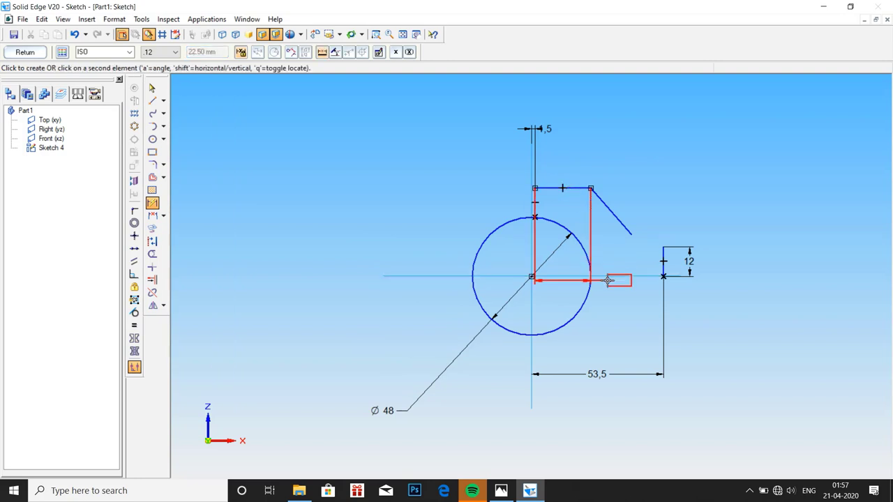
left_click(531, 261)
left_click(391, 259)
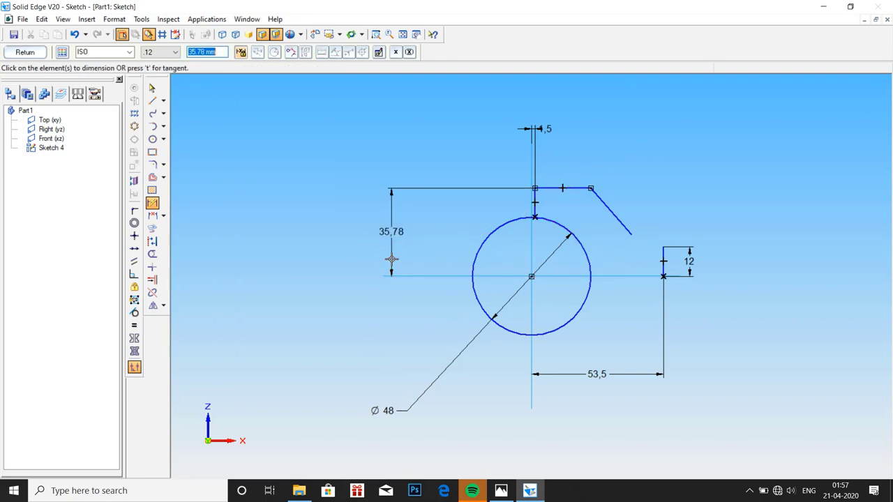
type("40")
key("Return")
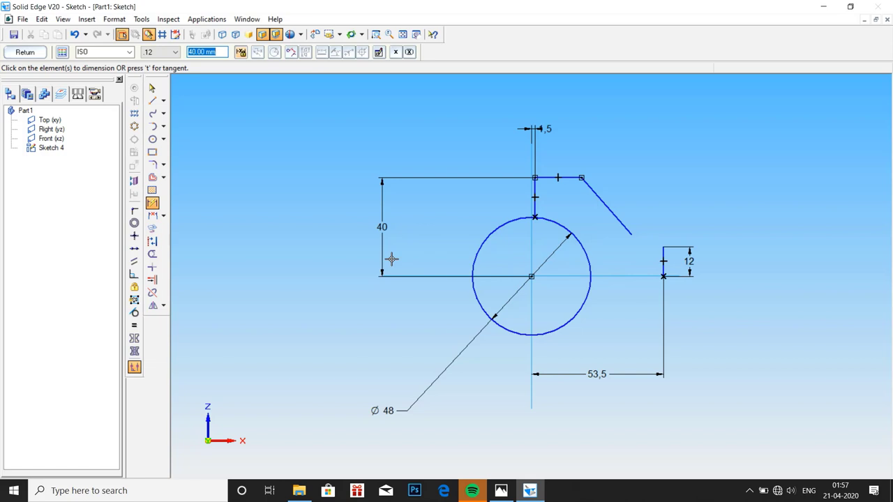
left_click(548, 178)
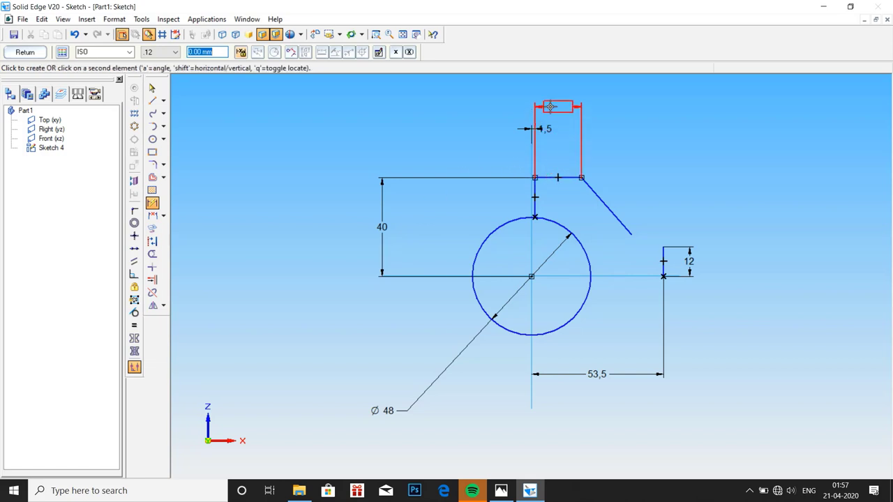
left_click(554, 106)
type("12")
key("Return")
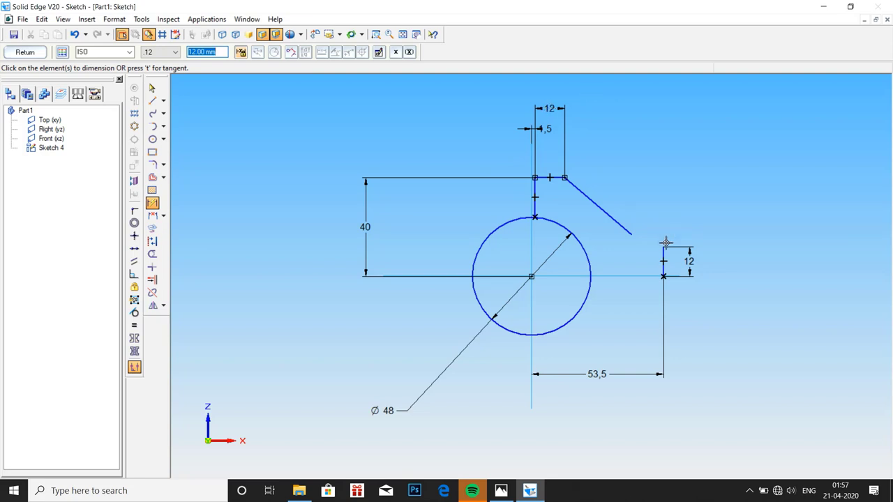
Draw a 32 mm vertical line upward from the top of the 12 offset line.
left_click(152, 101)
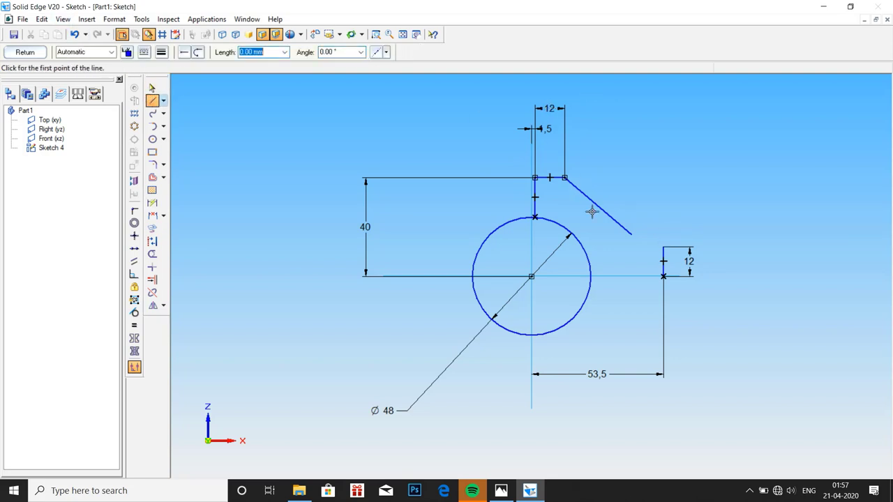
left_click(663, 246)
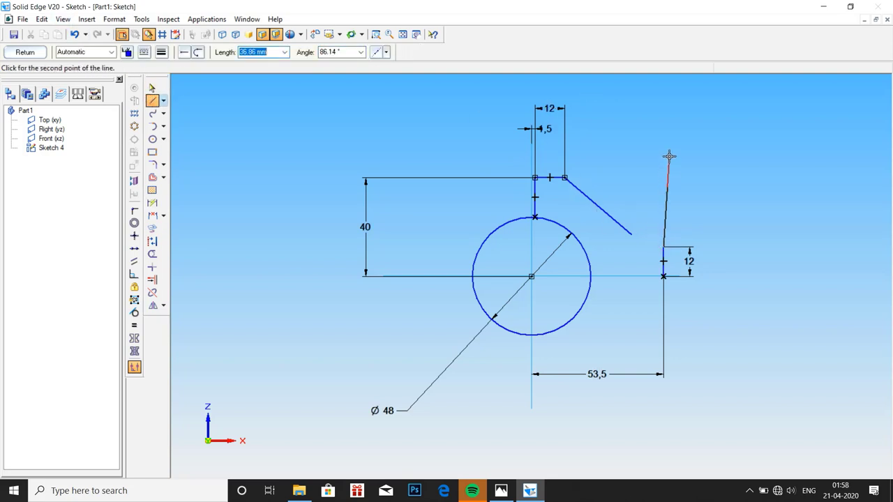
type("32")
key("Tab")
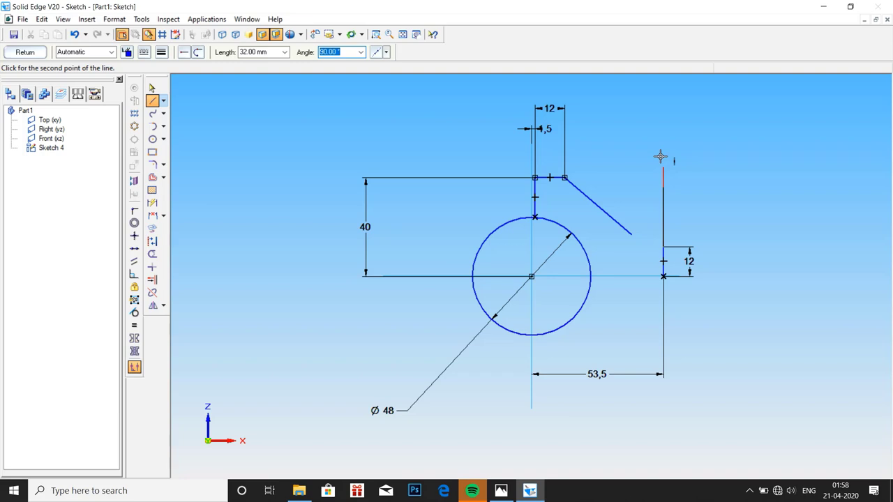
left_click(661, 156)
key("Escape")
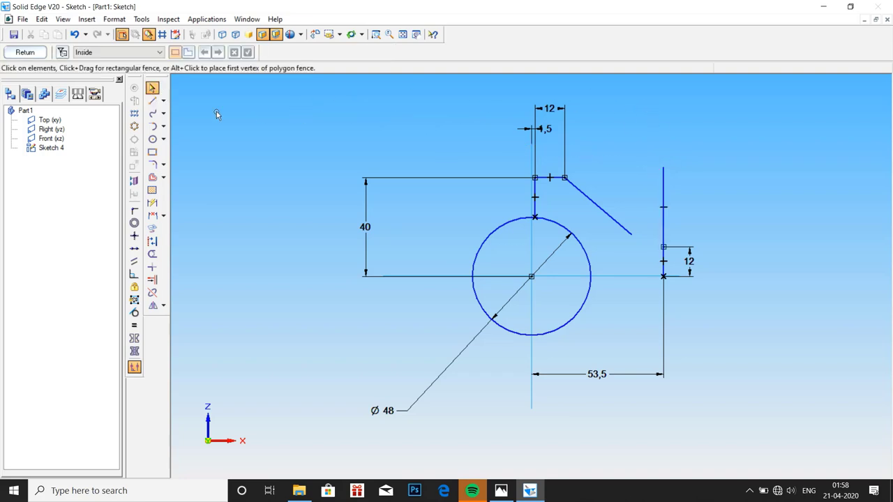
Draw a 64 mm diameter circle centred on the new line's top end.
left_click(152, 139)
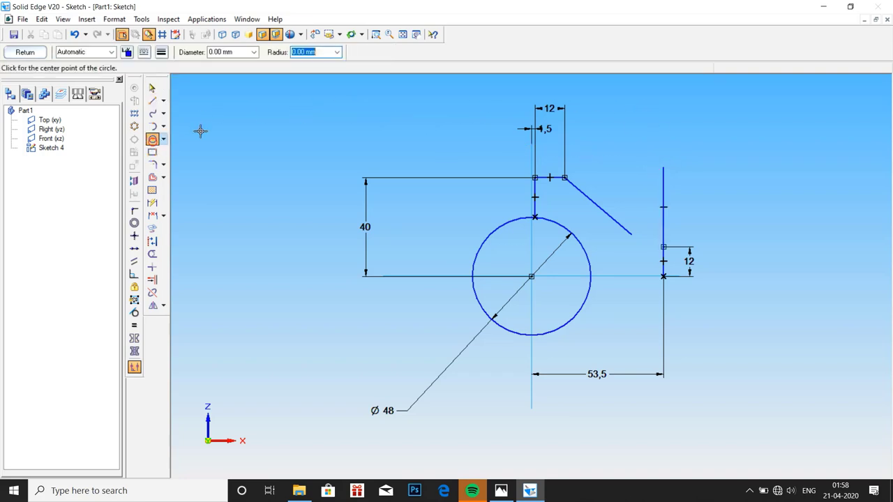
left_click(662, 166)
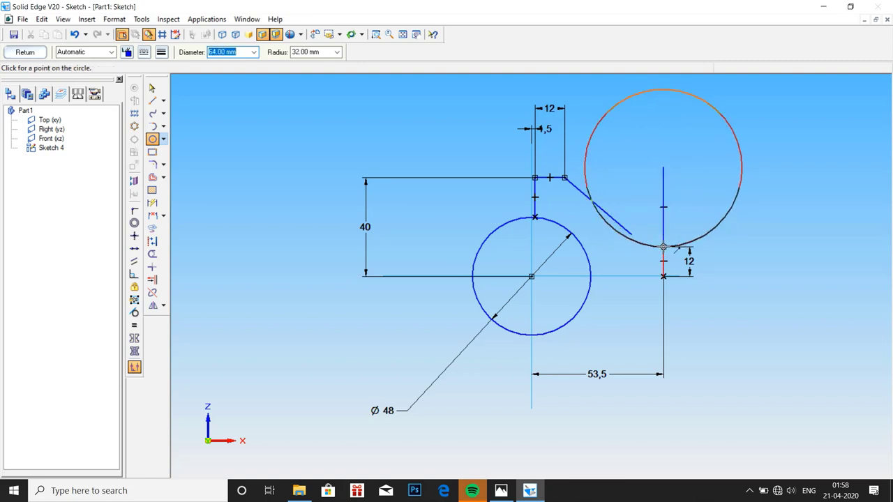
left_click(663, 246)
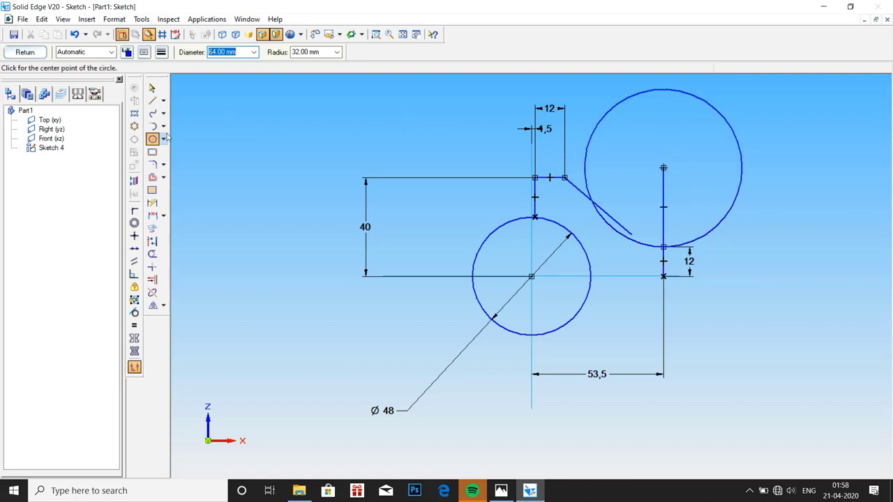
left_click(152, 202)
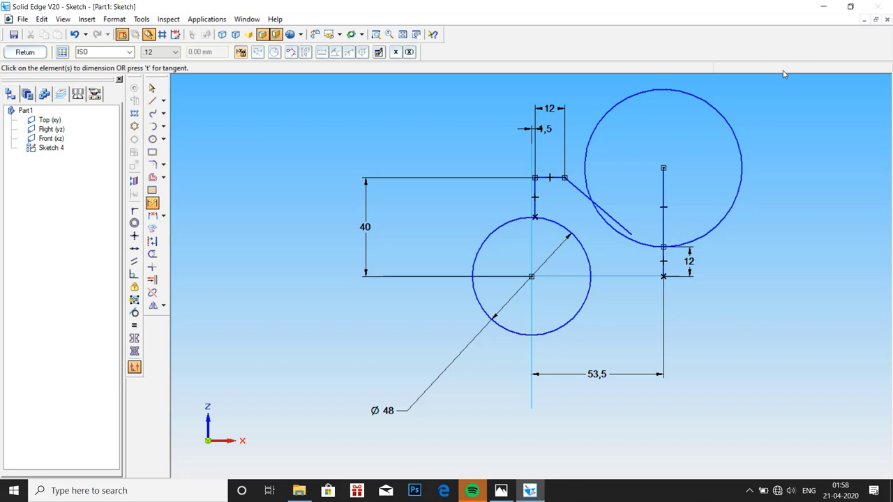
left_click(732, 121)
Place the Ø64 diameter dimension and make the circle tangent to the slanted line.
left_click(800, 122)
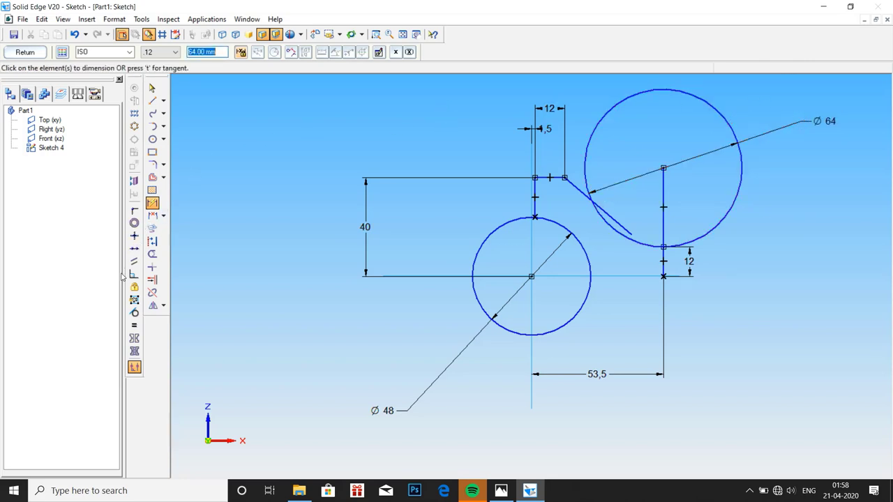
left_click(134, 312)
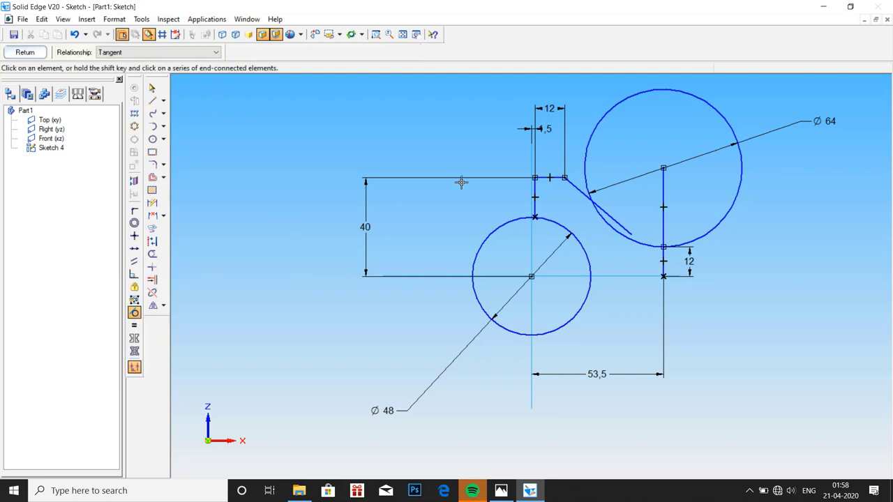
left_click(579, 189)
left_click(587, 170)
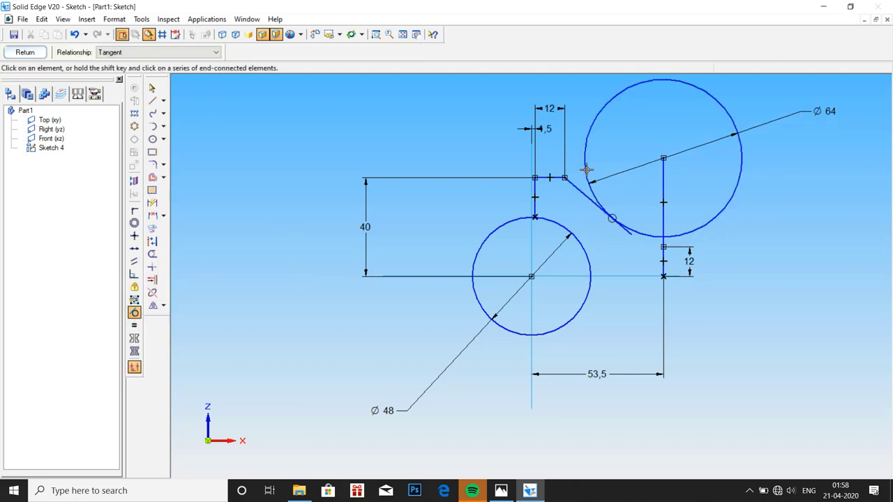
scroll(764, 236, "up", 1)
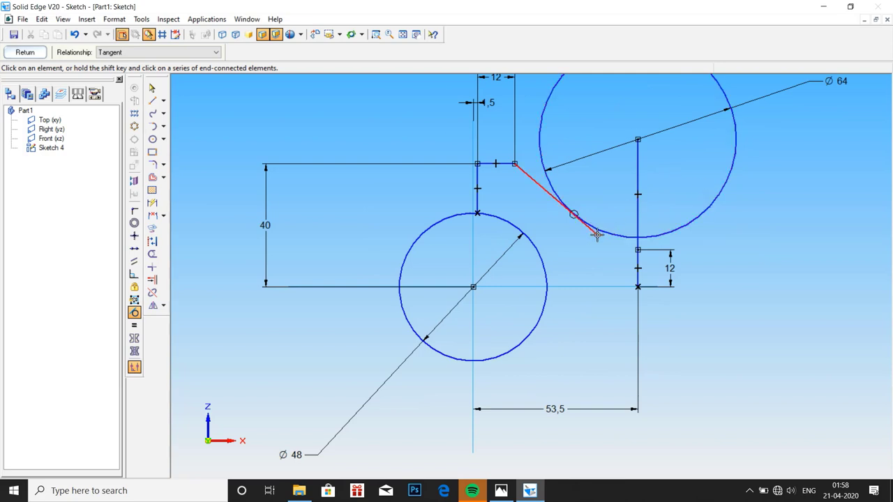
Connect the slanted line's end and the vertical line's top to the Ø64 circle.
left_click(136, 212)
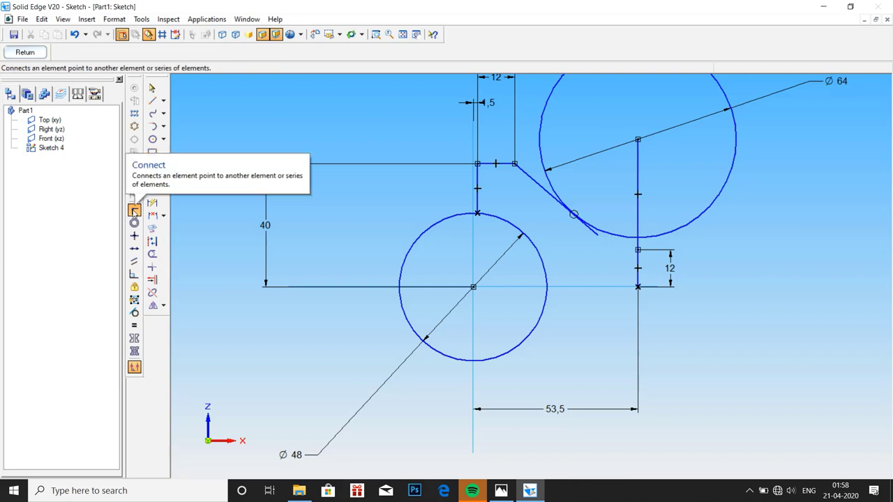
left_click(599, 235)
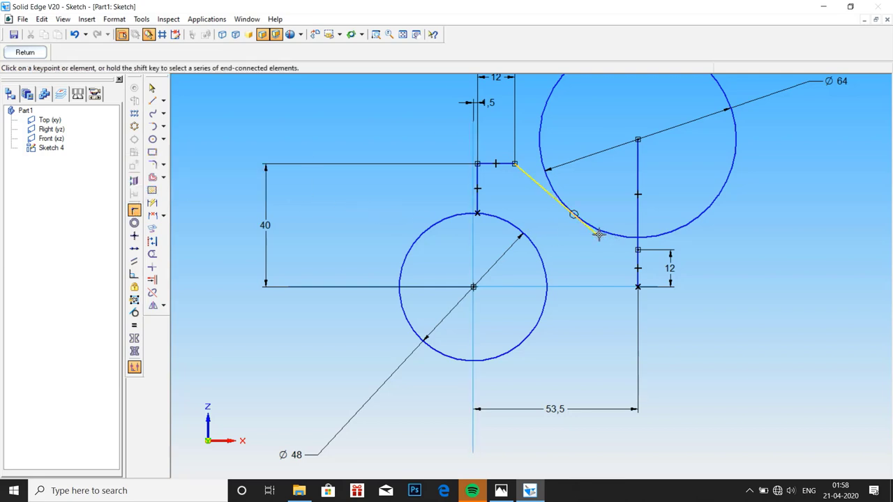
left_click(598, 229)
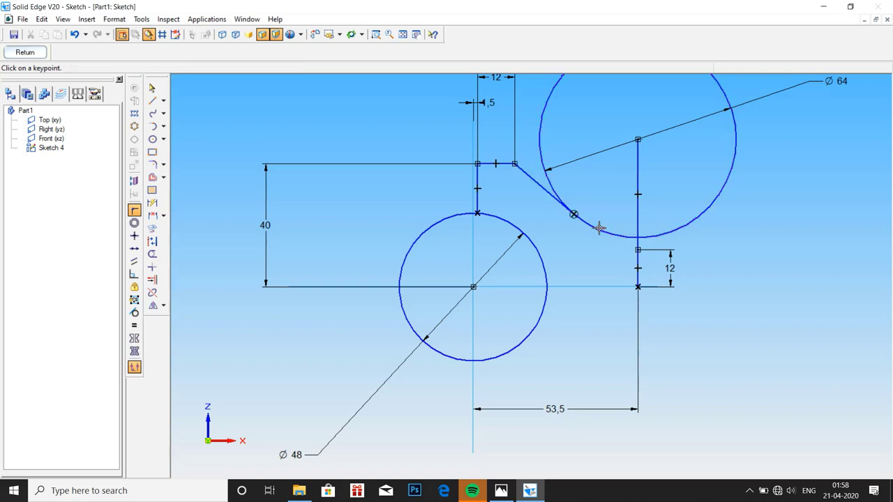
scroll(696, 259, "up", 3)
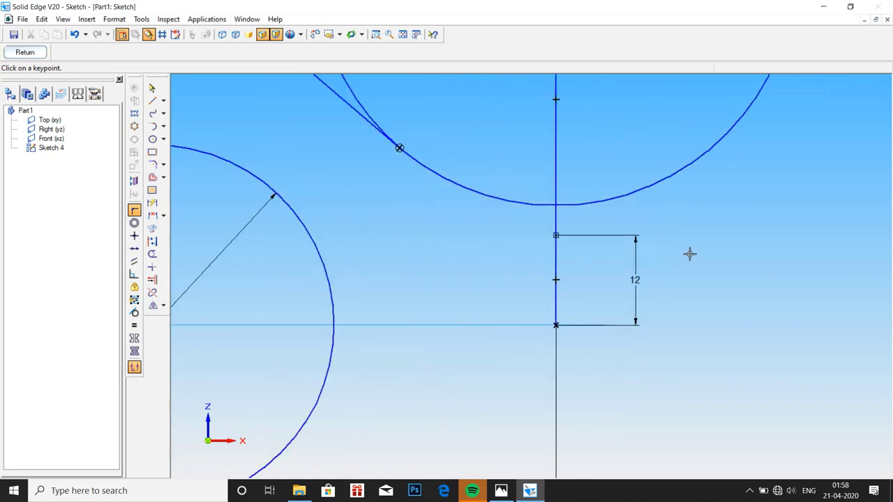
left_click(555, 235)
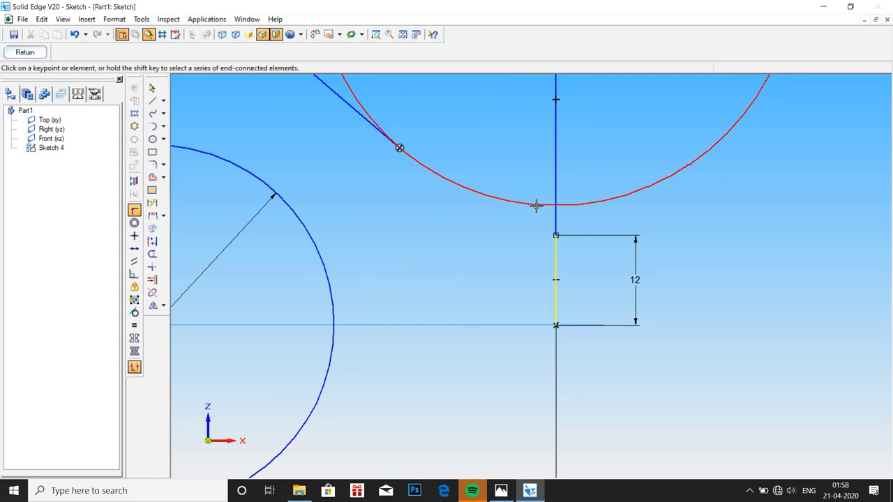
left_click(535, 205)
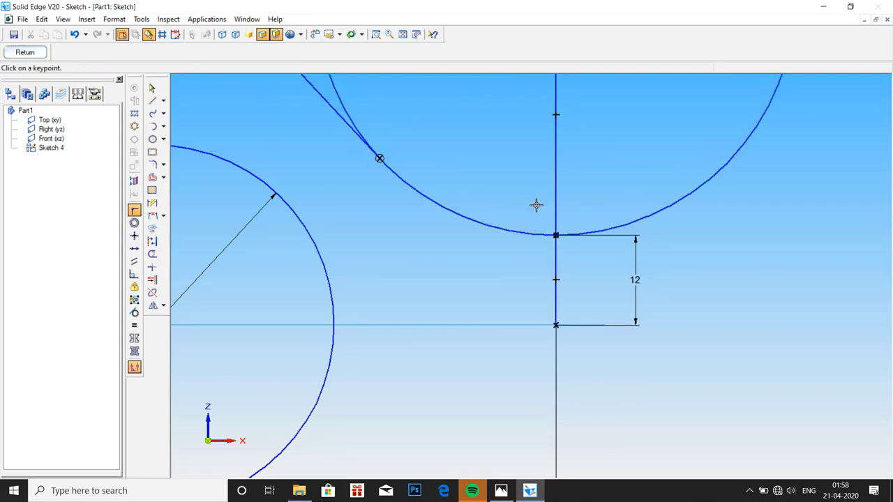
left_click(402, 35)
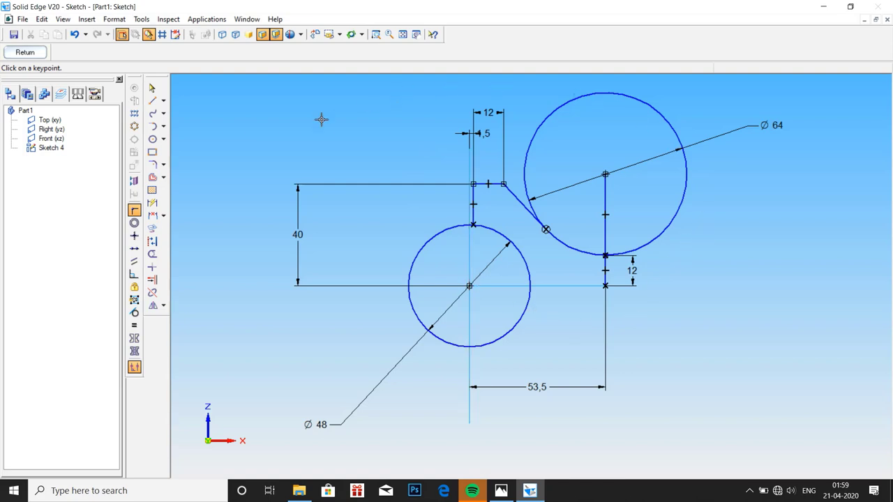
Trim the upper Ø64 circle, the vertical line above the arc, and the leftover arc.
left_click(152, 256)
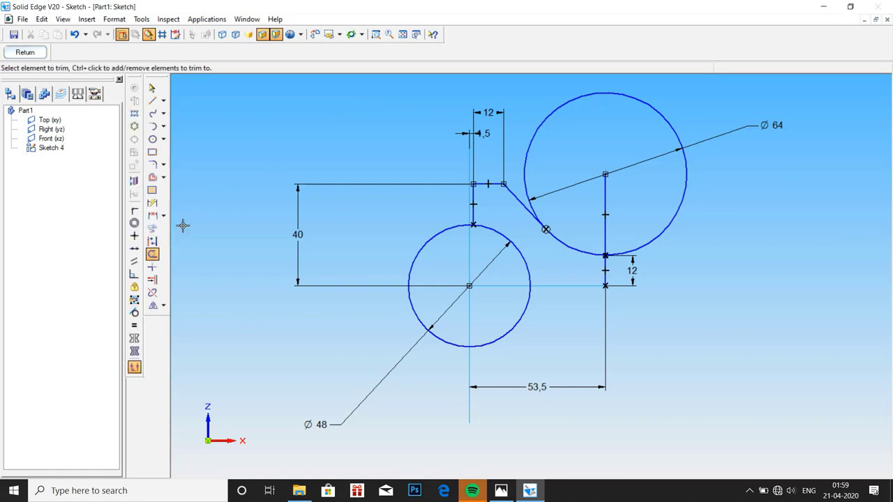
left_click(541, 124)
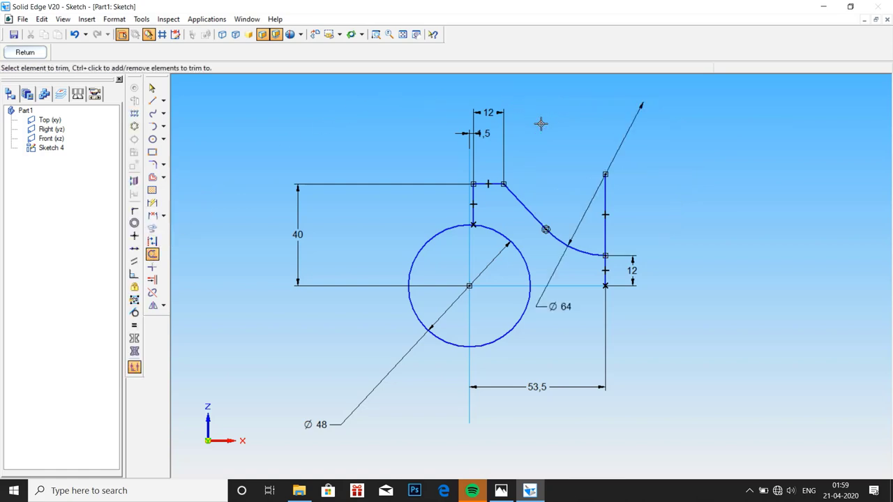
left_click(606, 190)
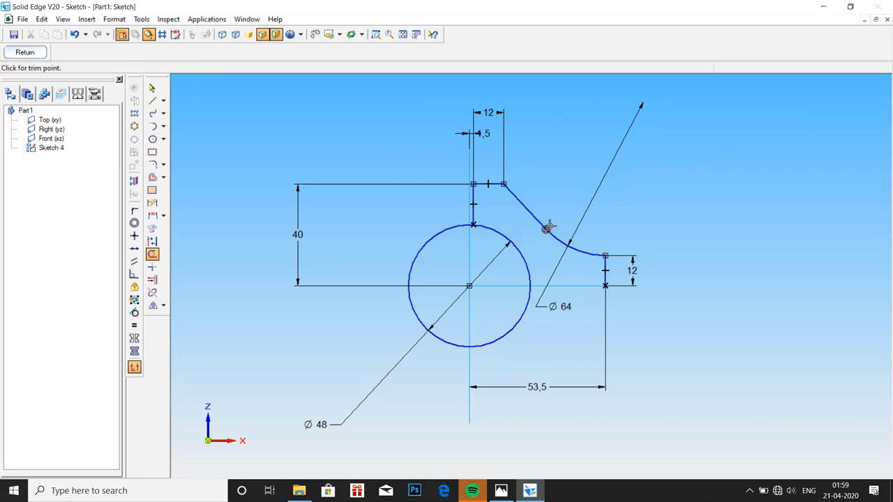
scroll(544, 230, "up", 3)
scroll(540, 216, "up", 5)
left_click(534, 199)
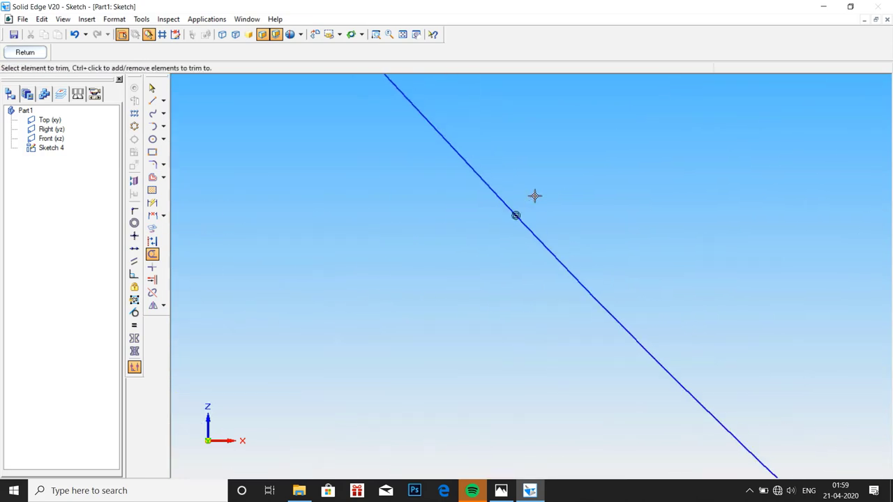
left_click(402, 34)
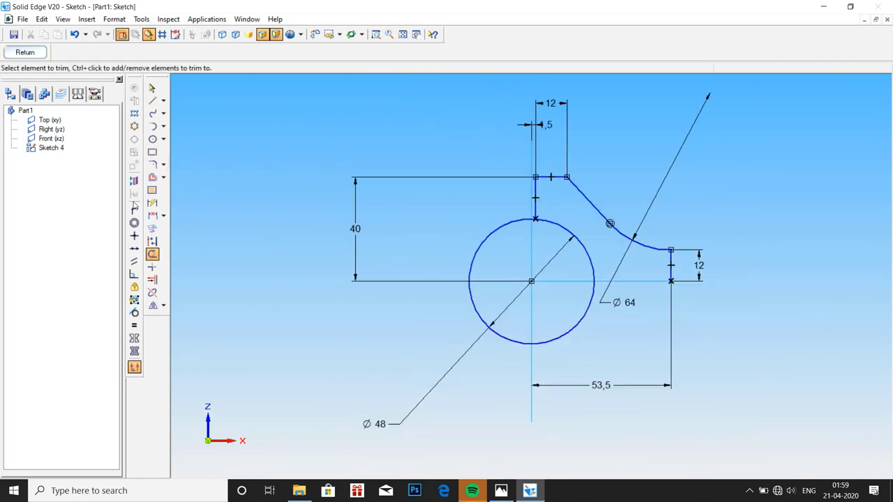
Mirror the vertical, top, slanted, arc and right vertical segments about the horizontal centre line.
left_click(153, 305)
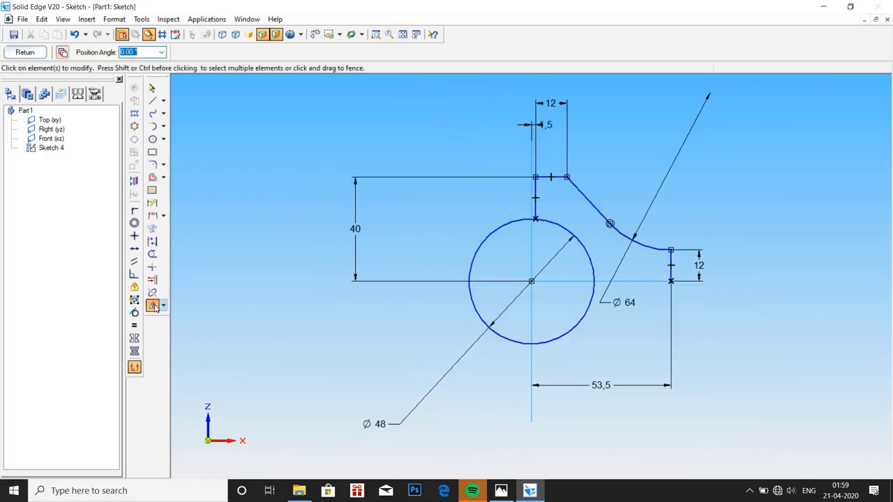
left_click(536, 191)
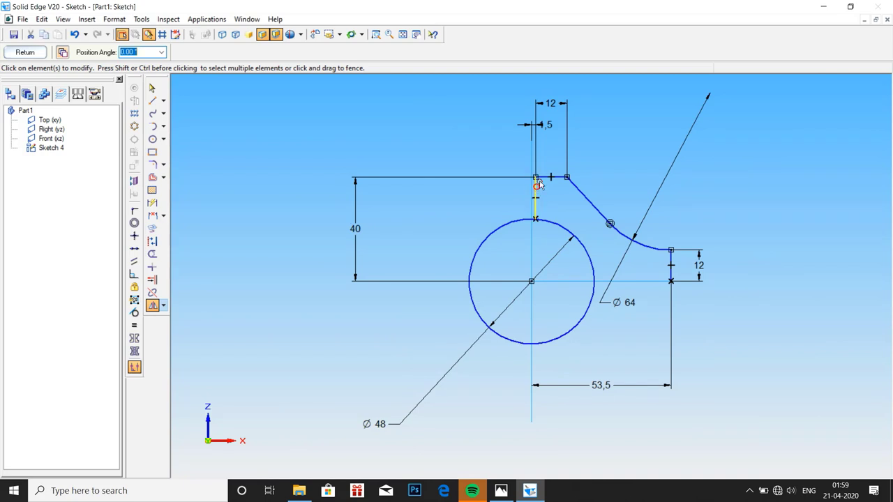
scroll(548, 181, "down", 1)
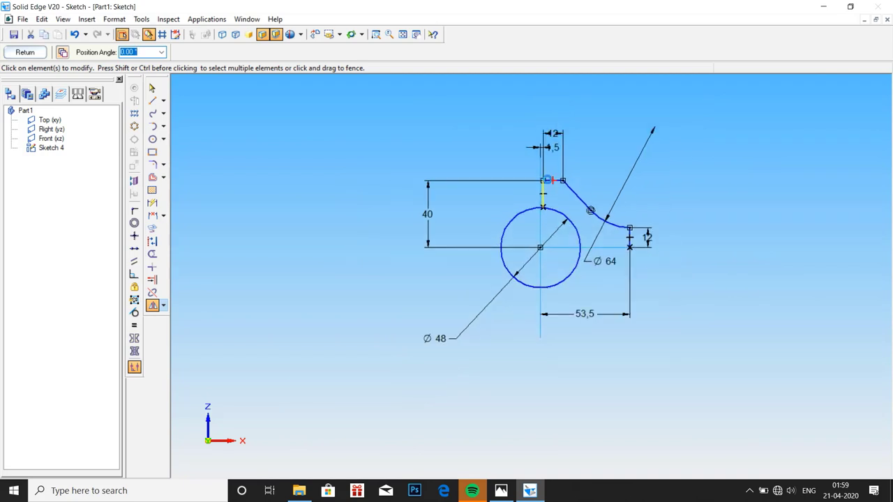
scroll(551, 183, "up", 3)
scroll(557, 185, "up", 1)
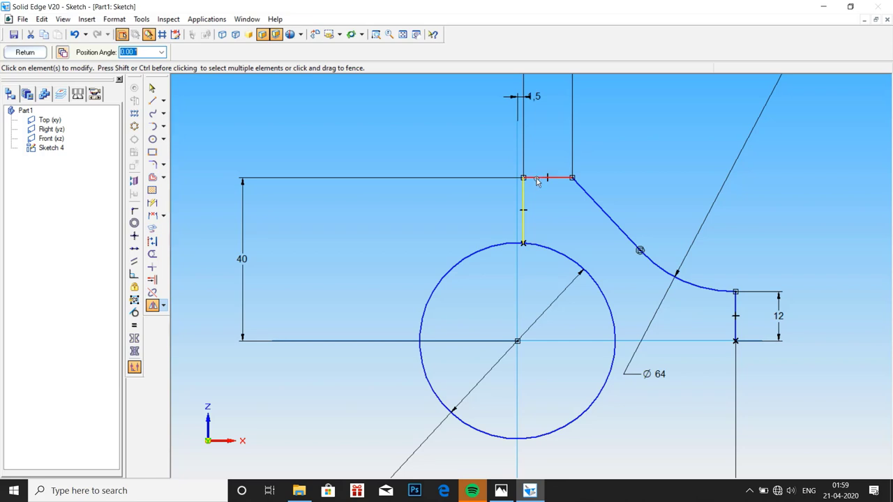
left_click(544, 178)
left_click(632, 240)
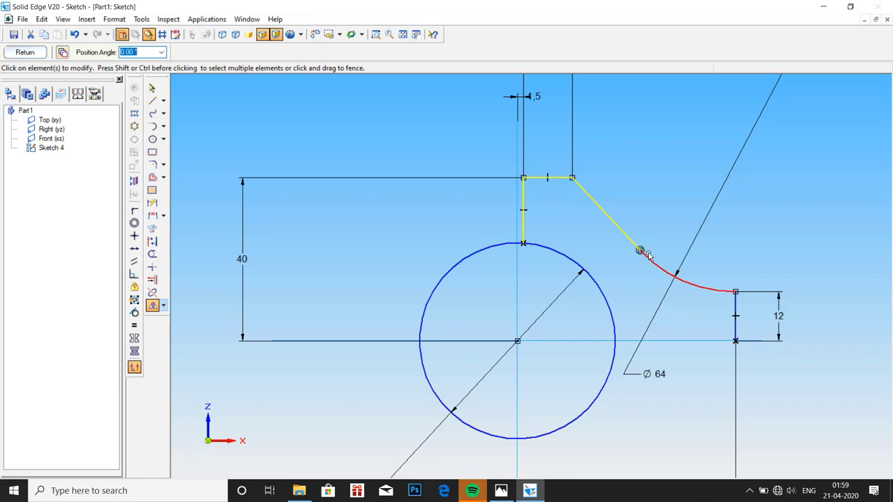
left_click(649, 262)
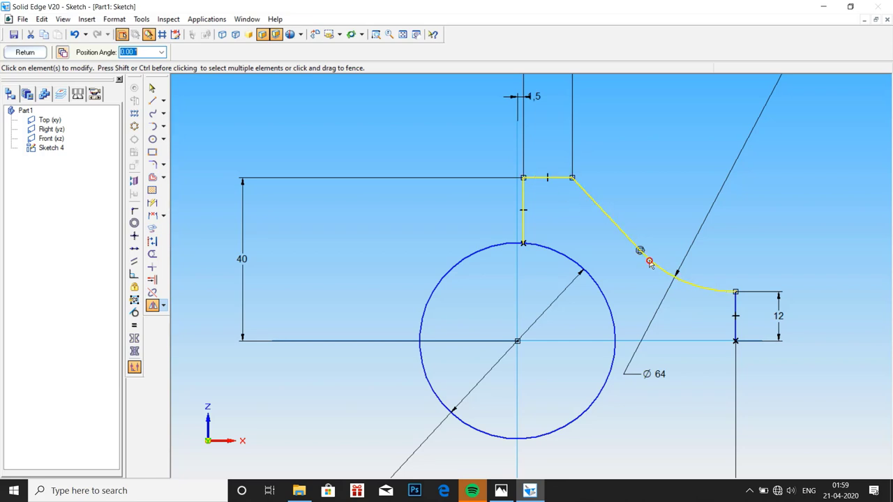
left_click(734, 301)
right_click(735, 304)
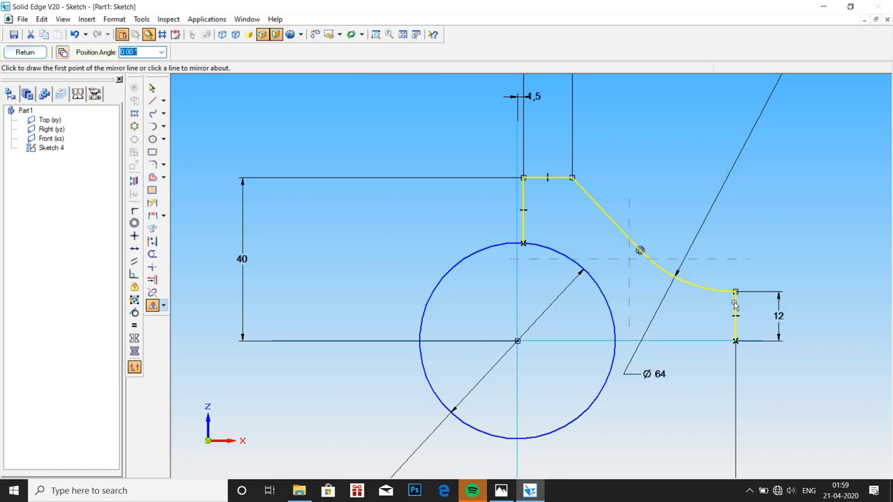
left_click(693, 340)
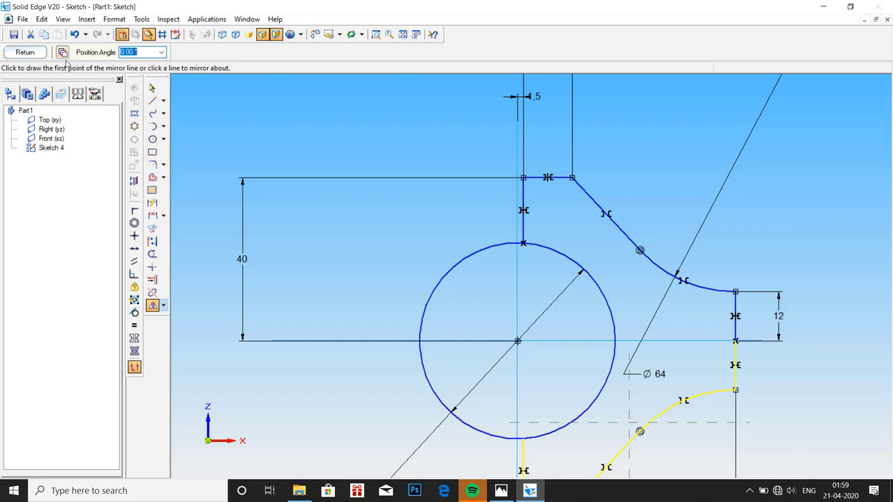
Return to Select and fit the now-symmetric sketch in view.
left_click(152, 88)
scroll(746, 427, "up", 5)
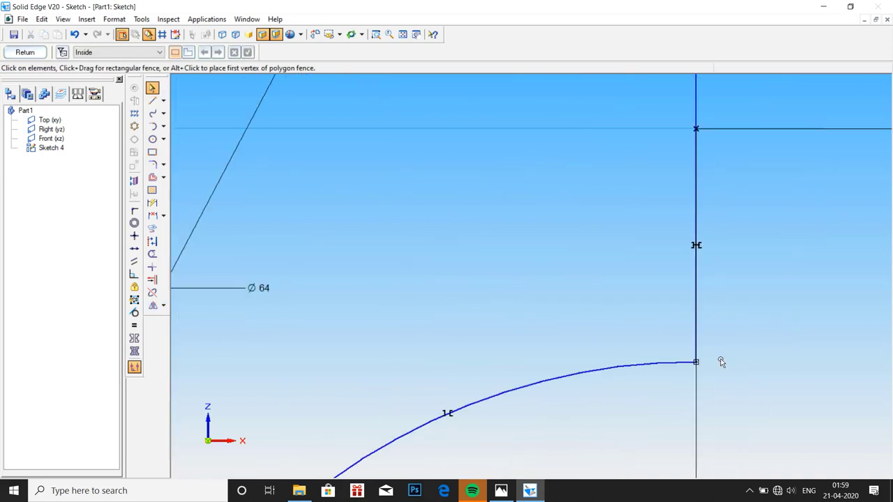
scroll(663, 183, "down", 4)
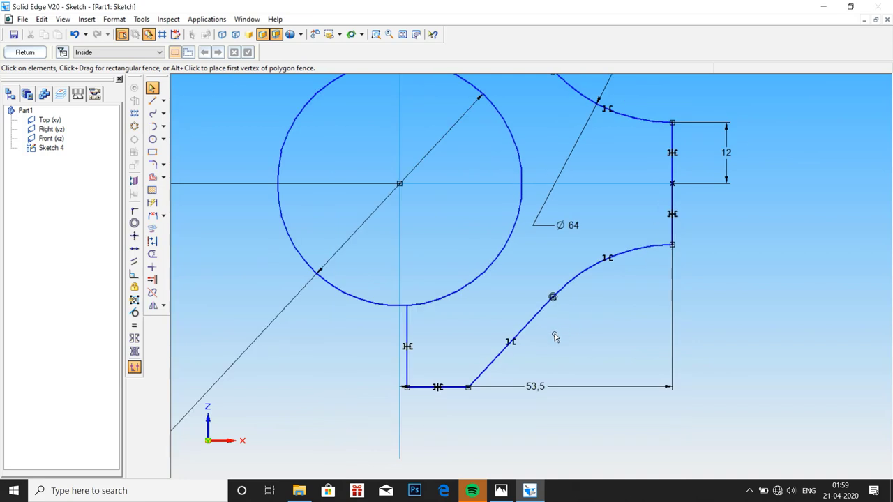
scroll(607, 202, "down", 3)
scroll(586, 192, "up", 2)
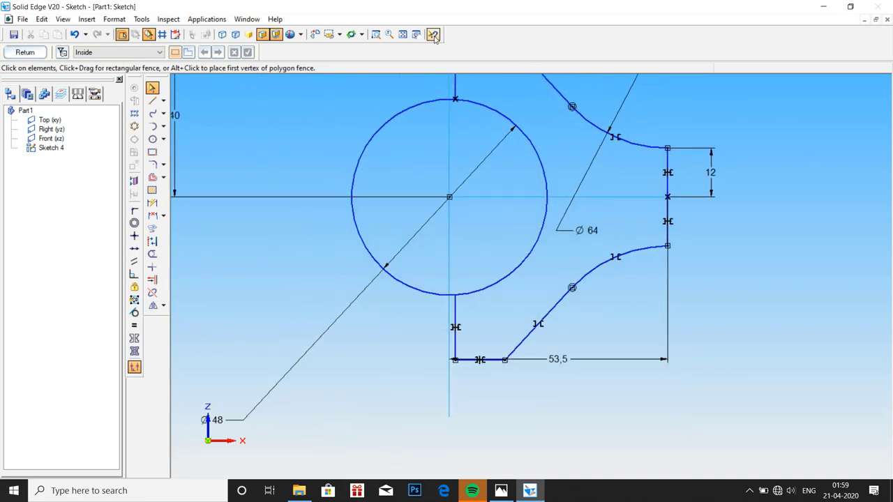
left_click(404, 35)
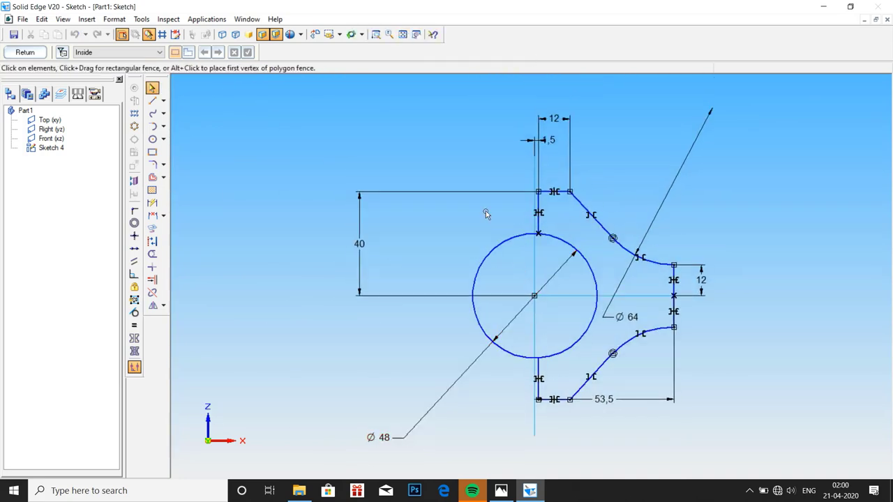
Trim away the left half of the Ø48 circle and exit the sketch to the part.
left_click(152, 253)
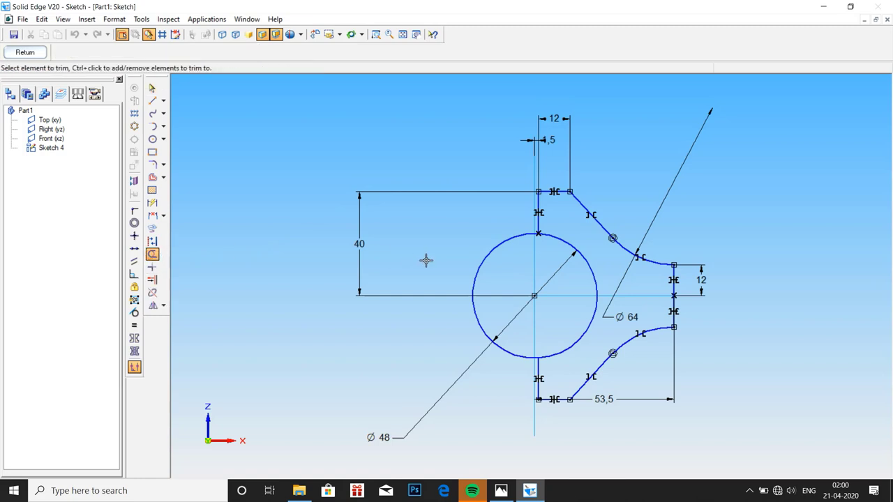
left_click(480, 259)
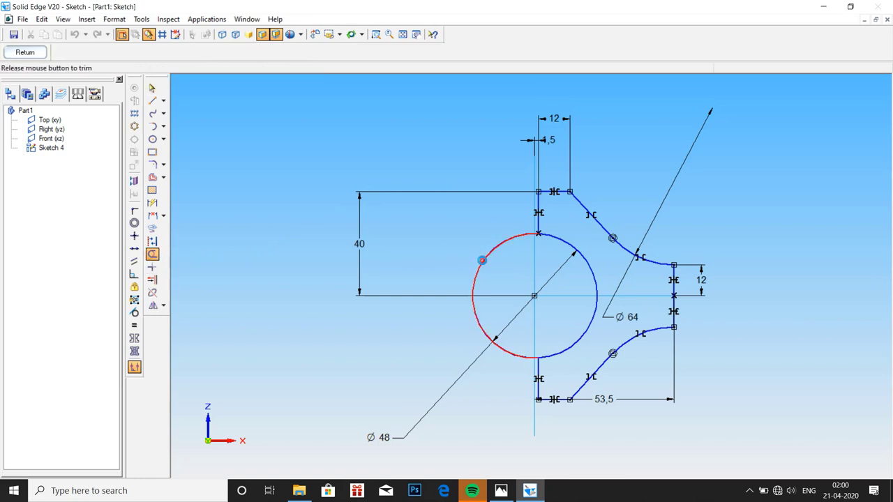
scroll(702, 338, "up", 5)
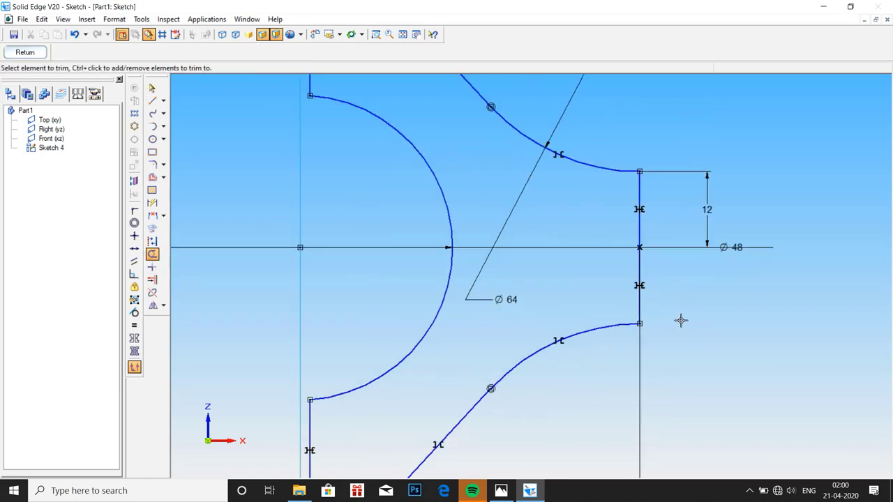
scroll(672, 184, "down", 3)
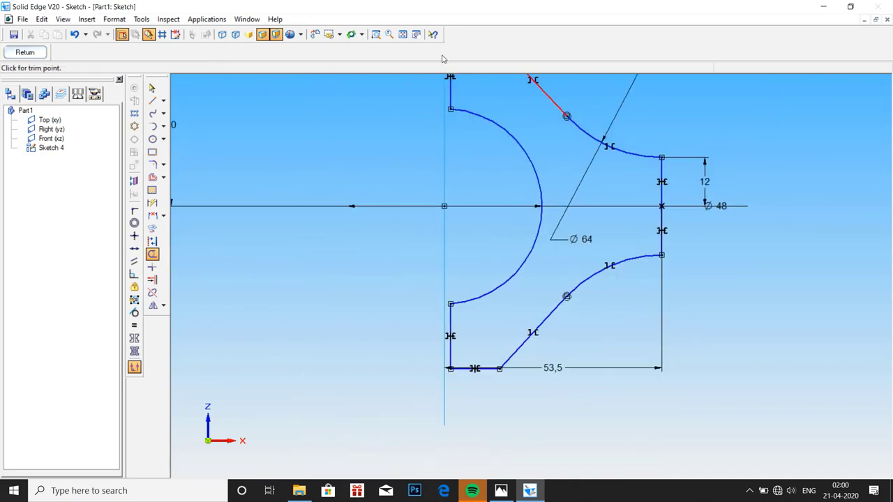
left_click(403, 34)
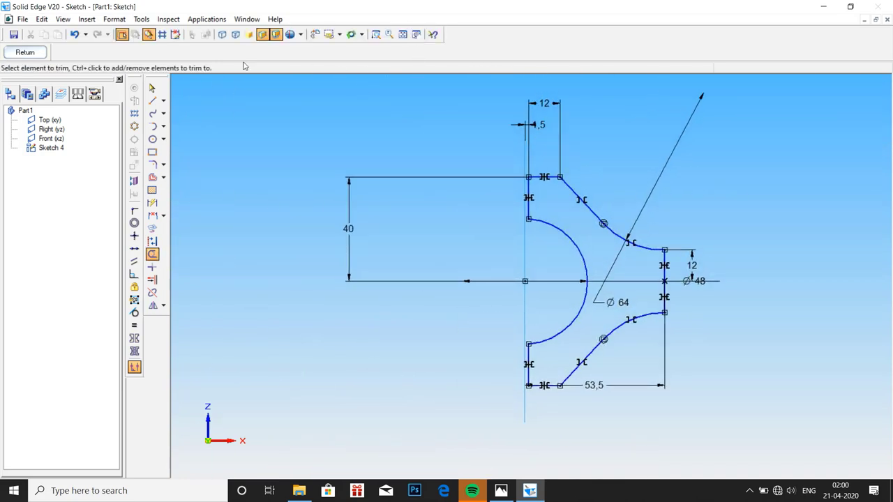
left_click(25, 52)
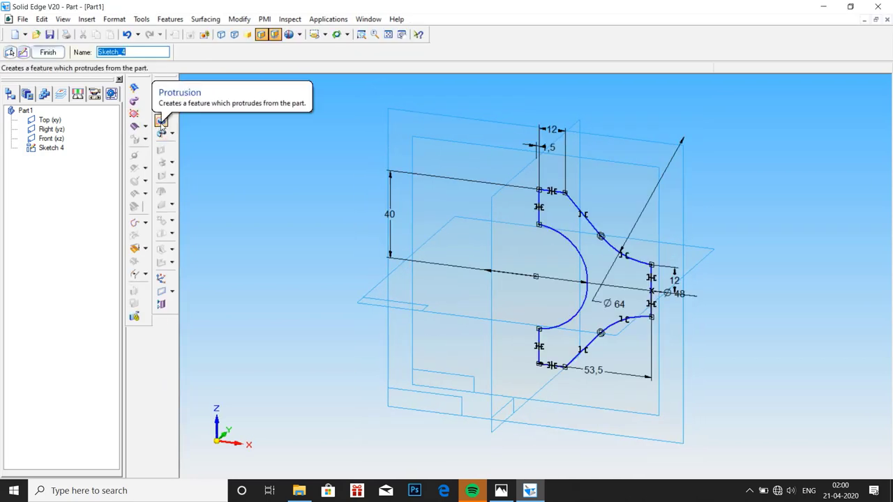
Start a symmetric-extent protrusion of the closed profile, then check the reference drawing in Photos.
left_click(161, 122)
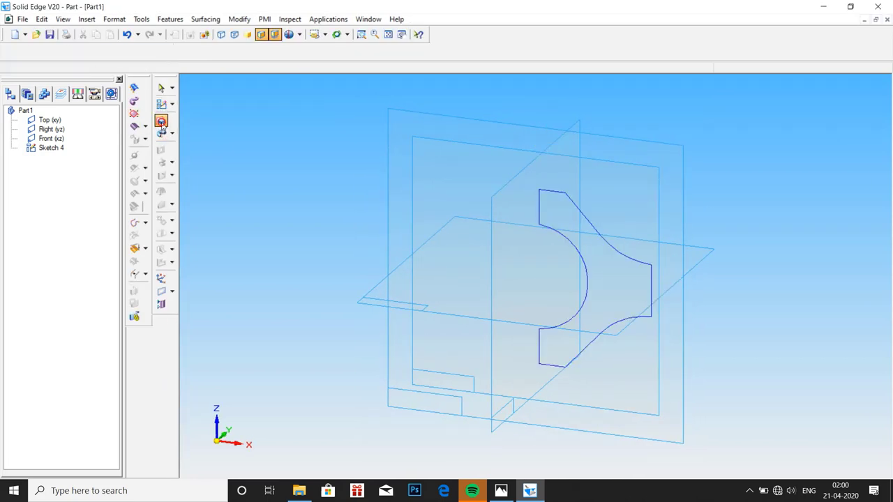
left_click(541, 213)
left_click(362, 52)
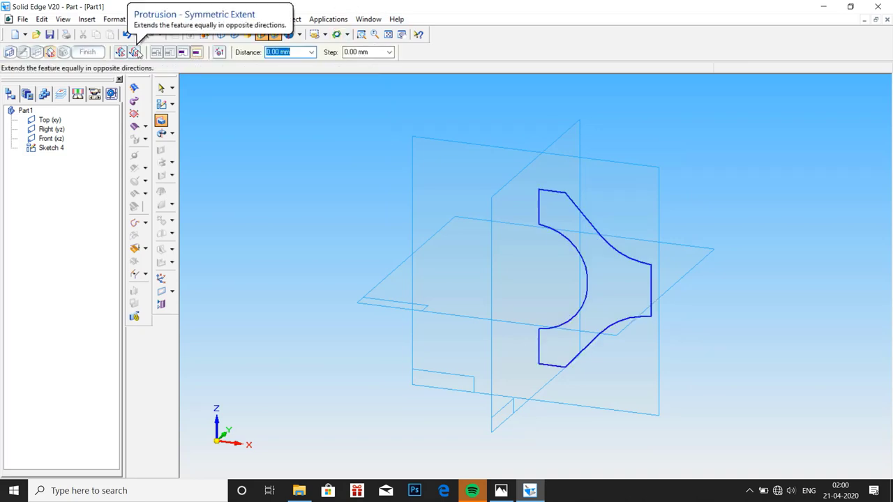
left_click(135, 53)
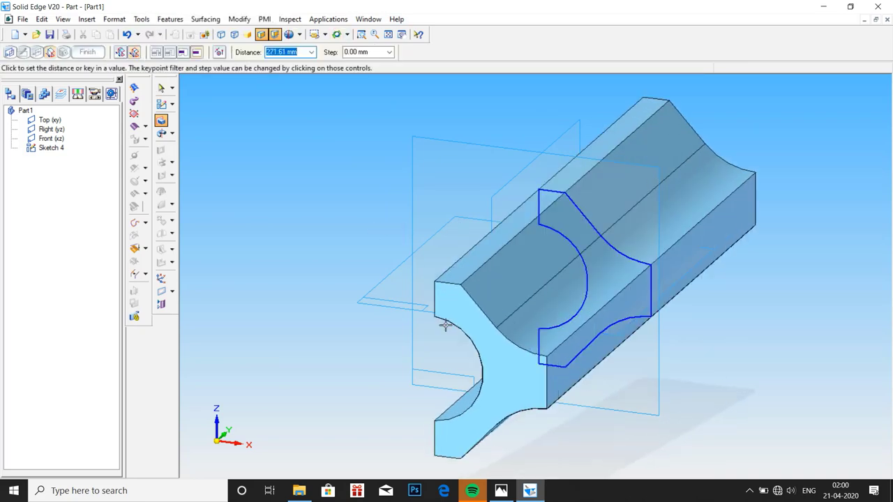
left_click(501, 491)
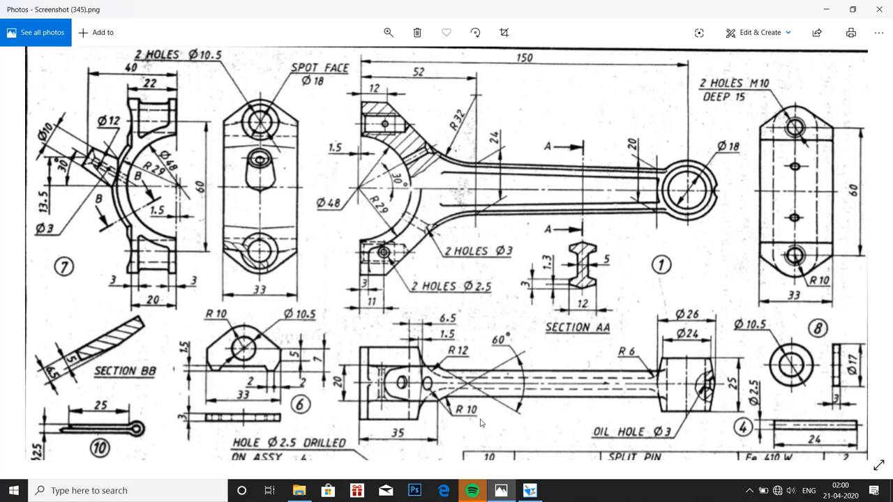
Enter a 20 mm symmetric extrusion distance and finish the protrusion.
left_click(527, 476)
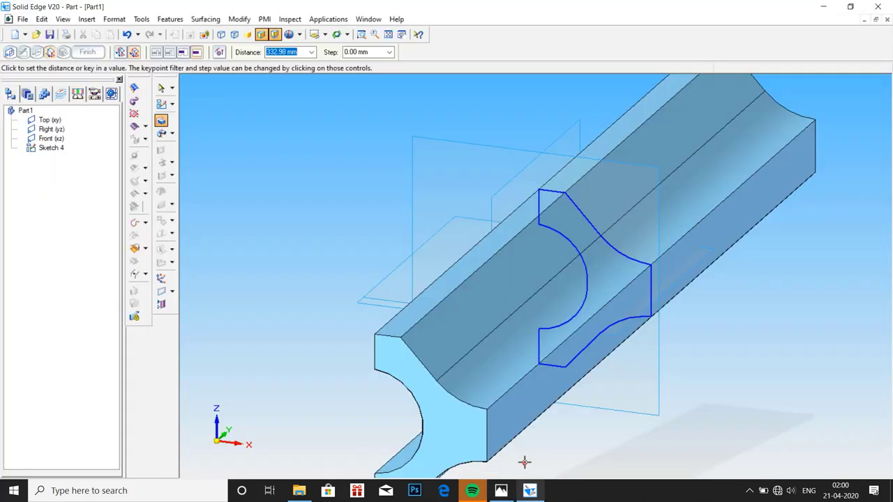
type("20")
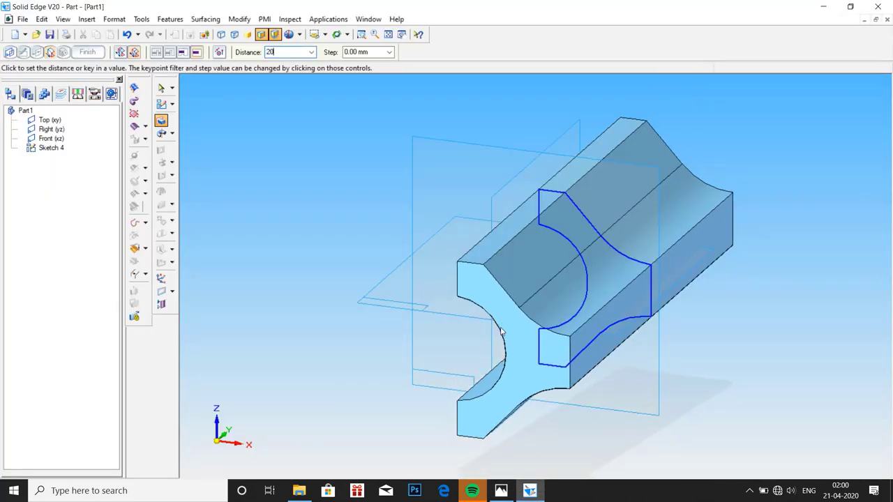
key("Return")
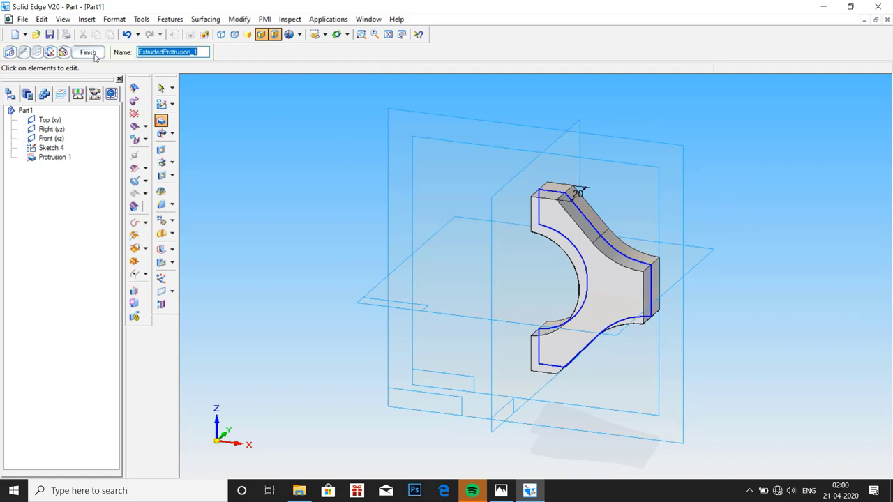
left_click(95, 55)
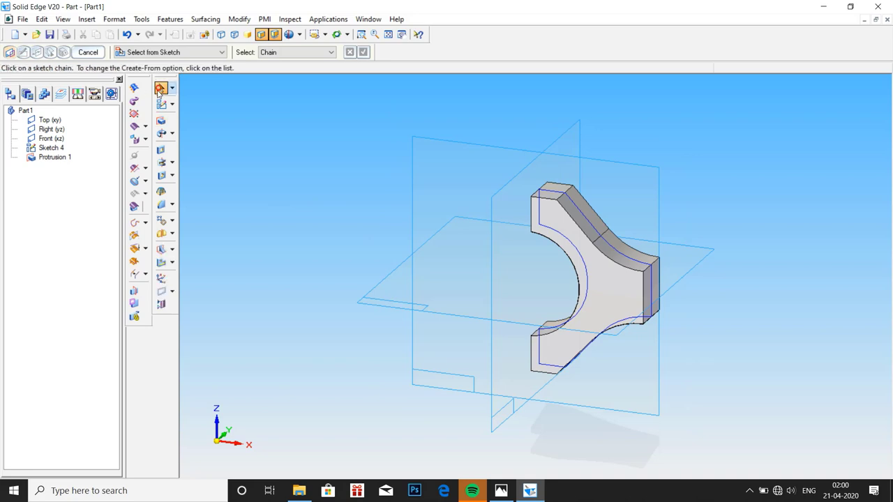
Hide Sketch 4 in PathFinder and bring up the connecting-rod drawing in Photos.
left_click(161, 88)
left_click(56, 148)
right_click(60, 151)
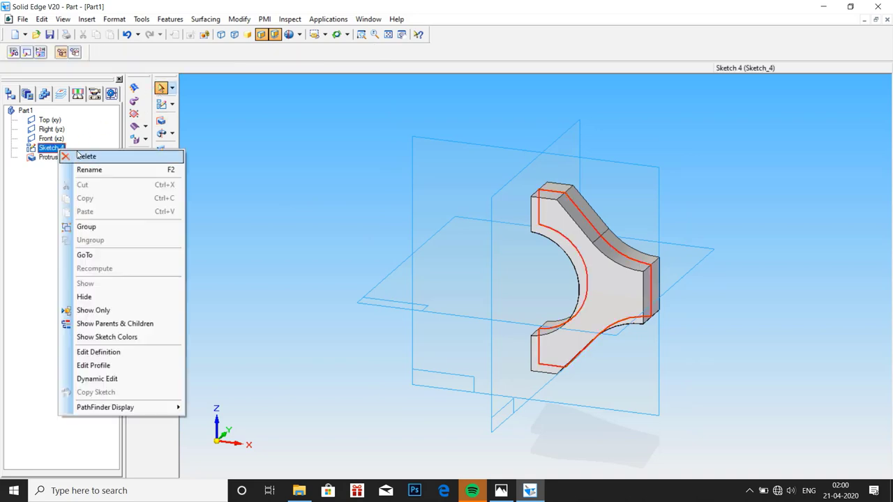
left_click(91, 299)
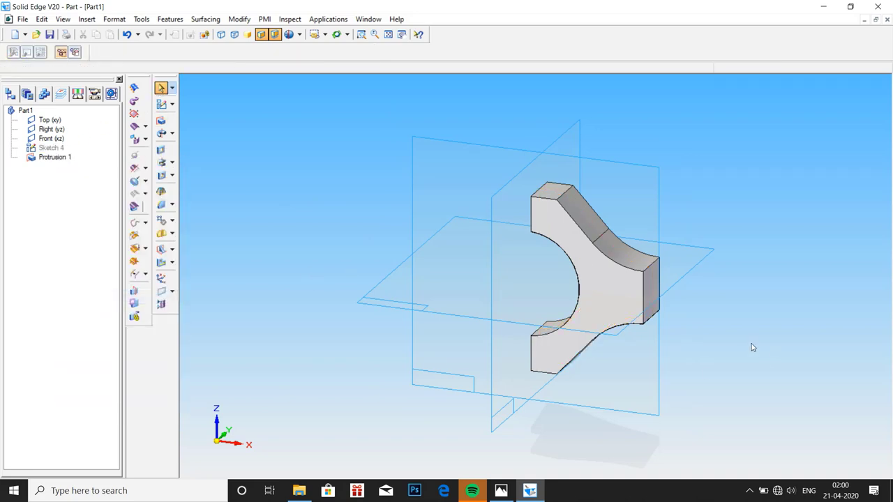
left_click(500, 491)
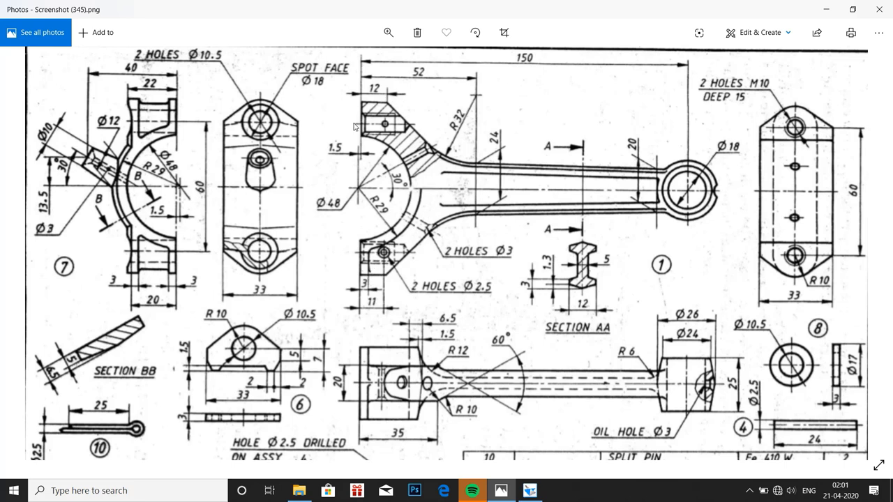
mouse_move(528, 493)
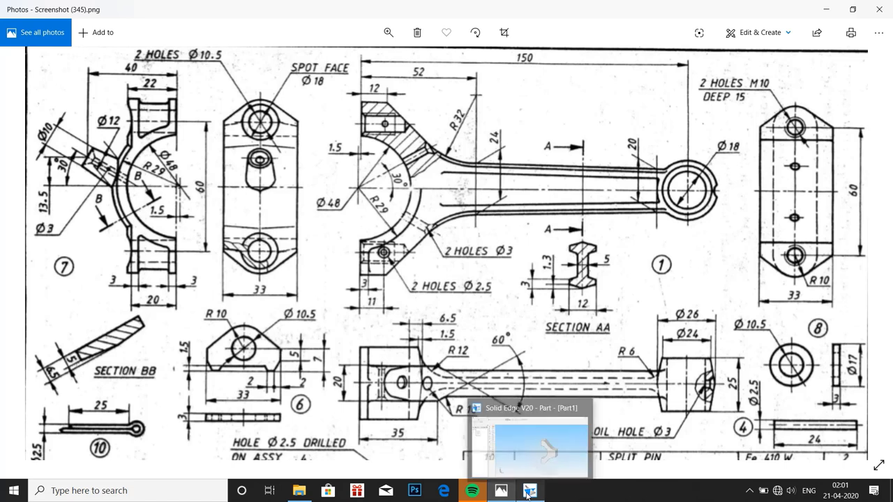
Back in Solid Edge, open a sketch on the solid's front face and close it empty.
mouse_move(528, 469)
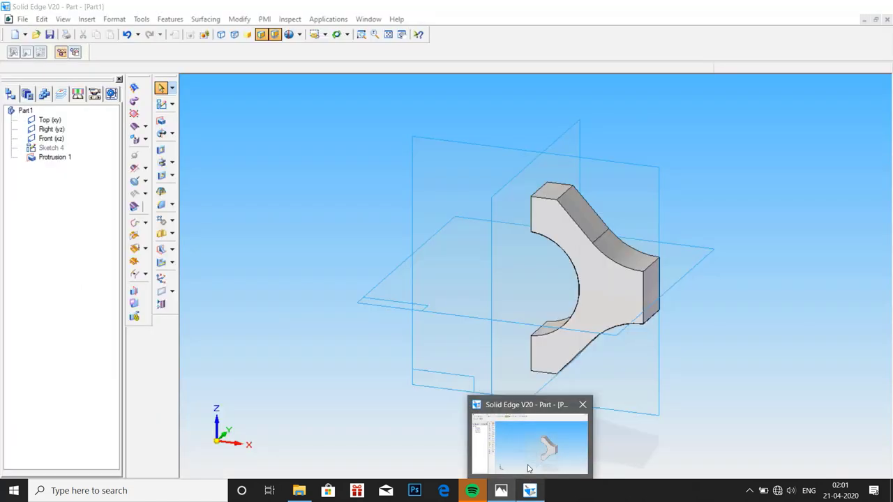
left_click(528, 469)
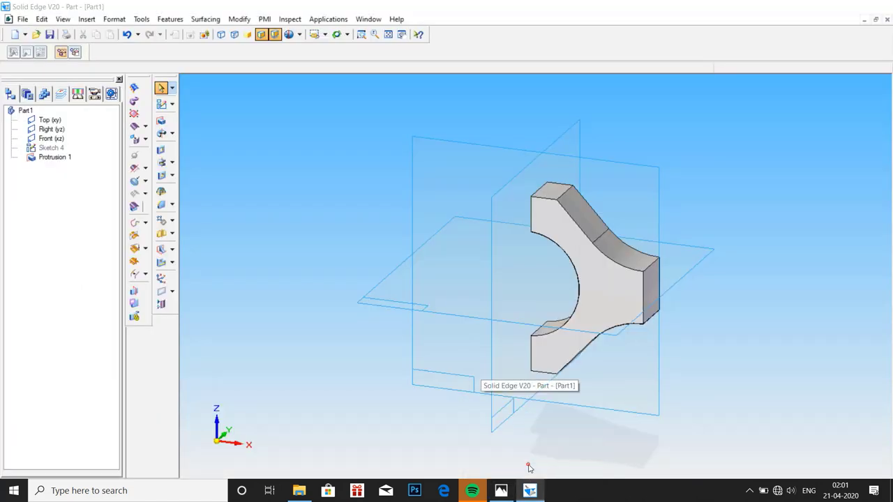
left_click(161, 104)
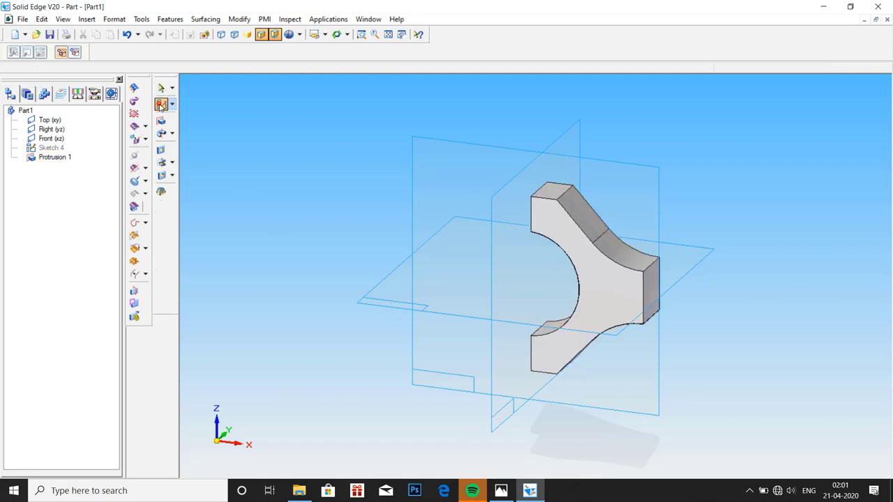
left_click(598, 310)
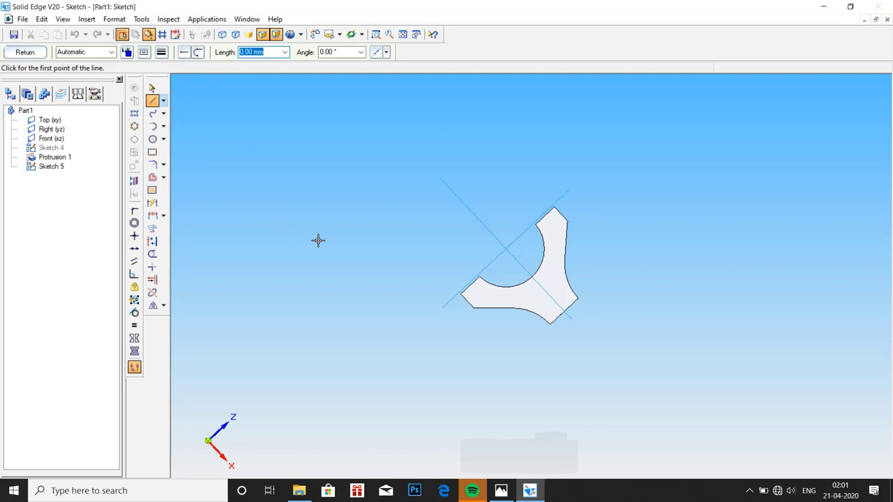
left_click(25, 53)
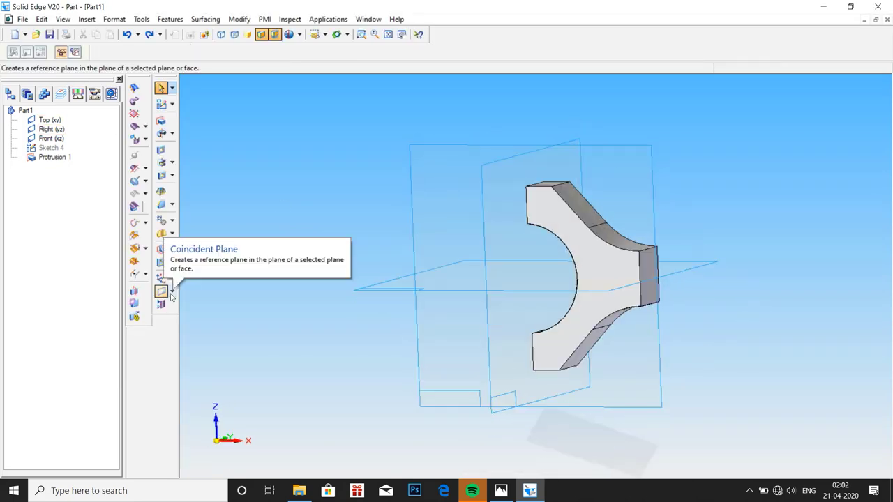
Create Plane 5 parallel to the Front plane at a 10 mm offset, viewed edge-on.
left_click(172, 291)
left_click(194, 306)
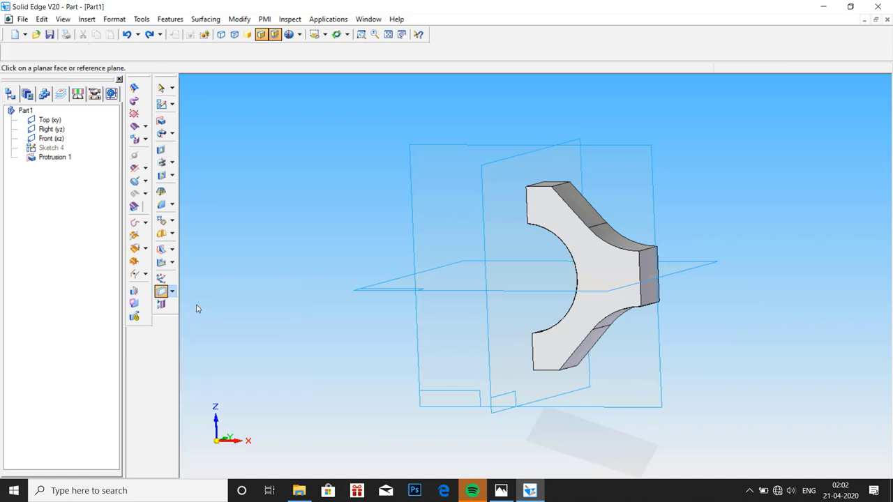
left_click(641, 165)
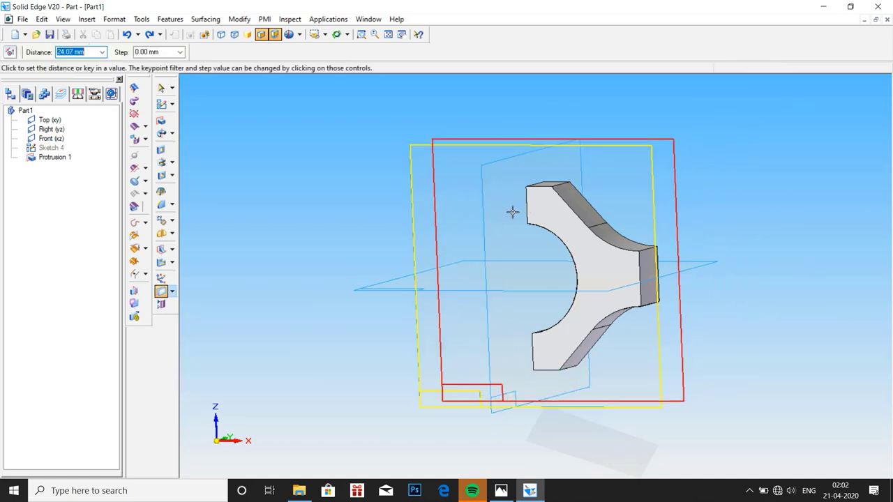
middle_click_drag(463, 215, 424, 231)
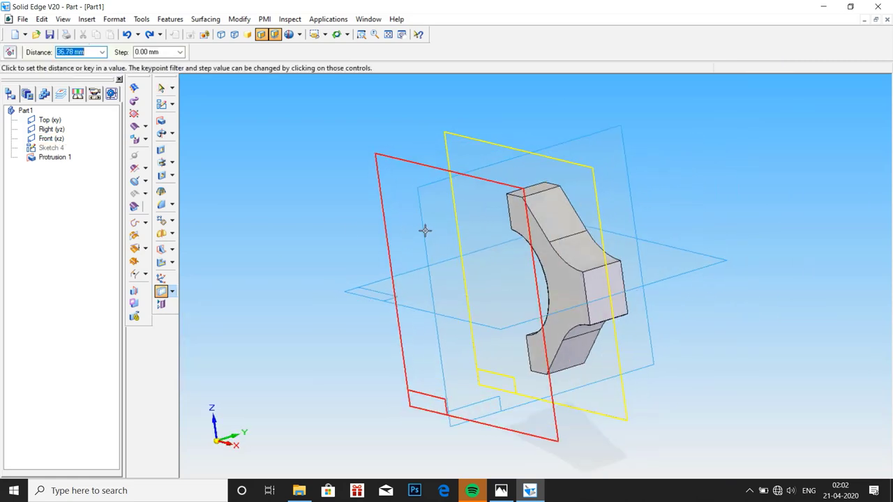
type("10")
key("Return")
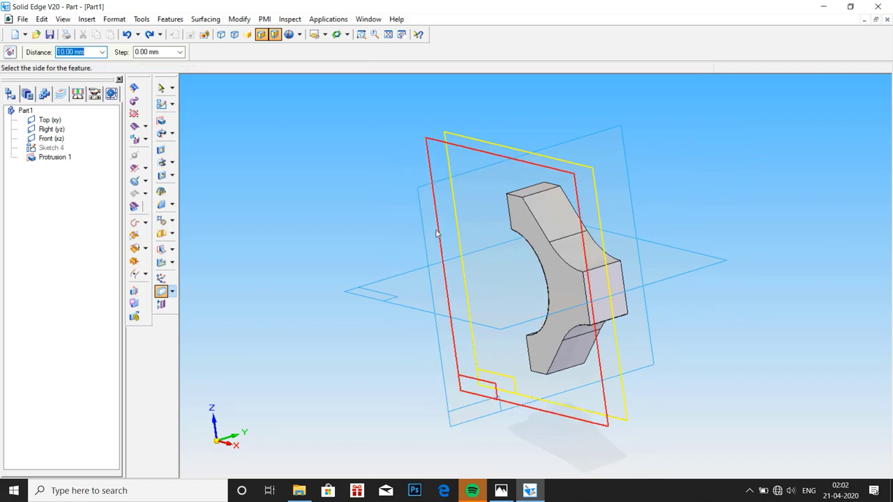
left_click(521, 325)
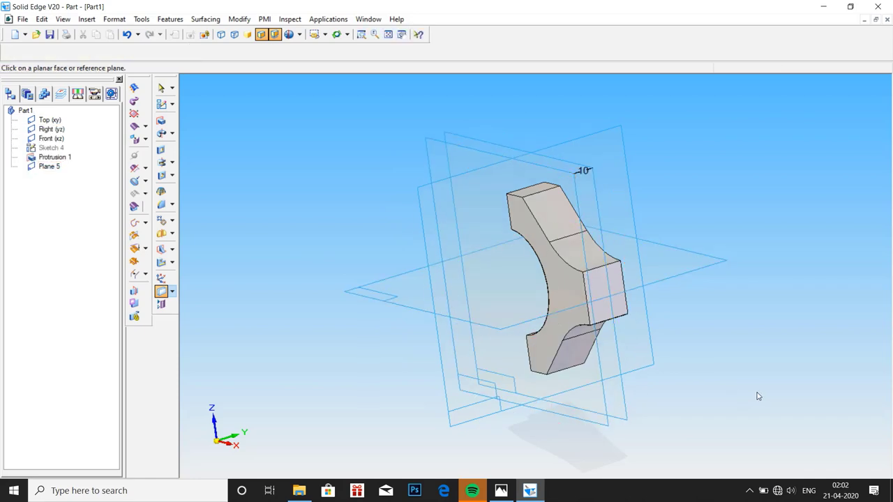
middle_click_drag(758, 396, 789, 378)
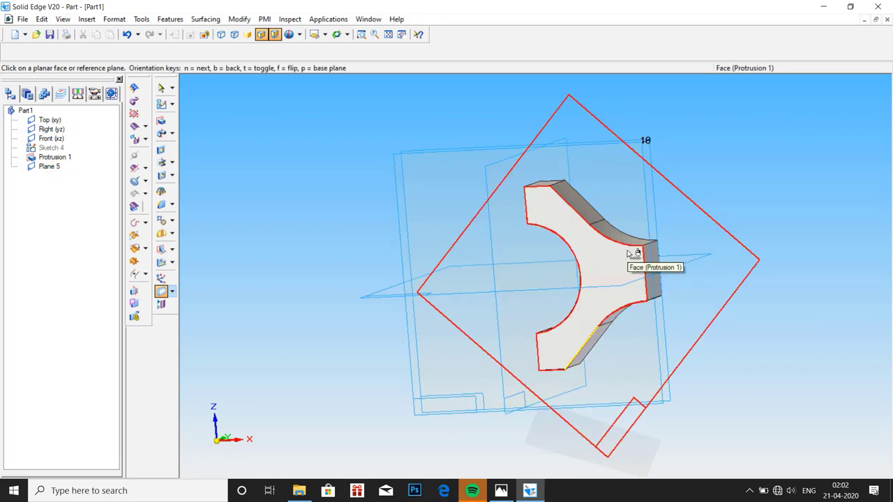
Start Sketch 6 on Plane 5, checking the reference drawing in Photos first.
left_click(162, 105)
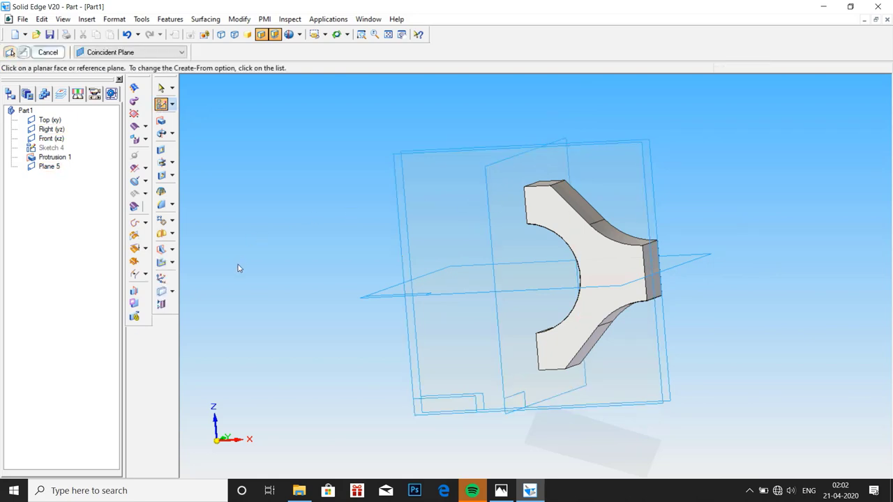
left_click(47, 168)
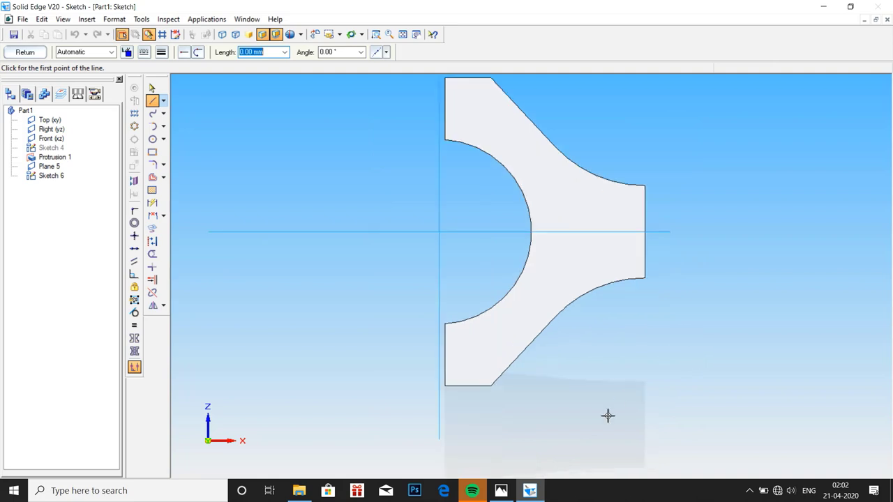
mouse_move(502, 490)
left_click(495, 454)
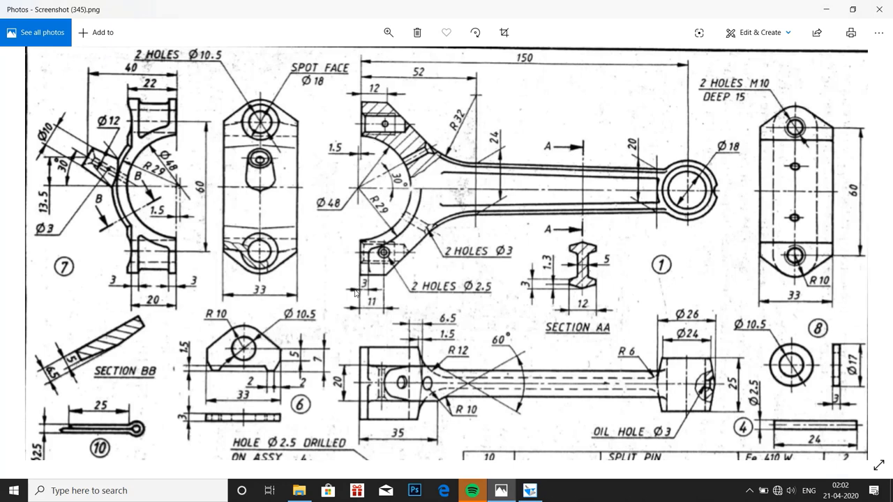
left_click(529, 490)
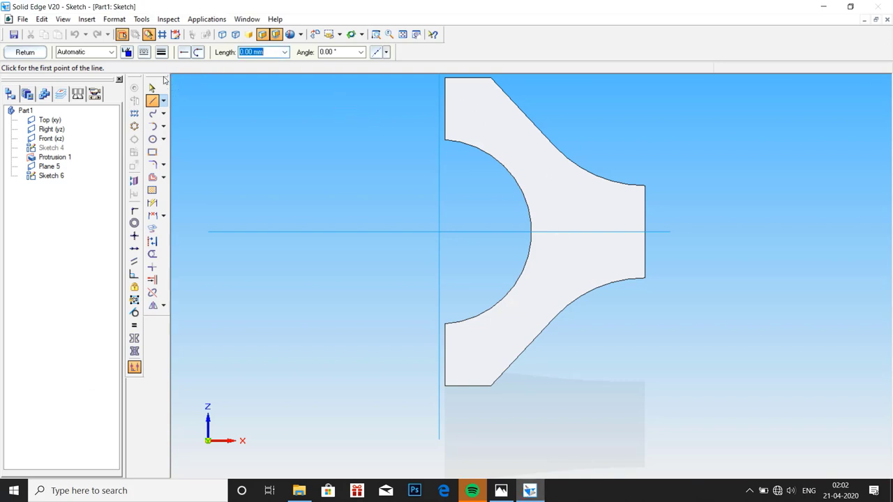
Draw a 29 mm radius center-point arc on the bore centre, spanning the left edge.
left_click(163, 127)
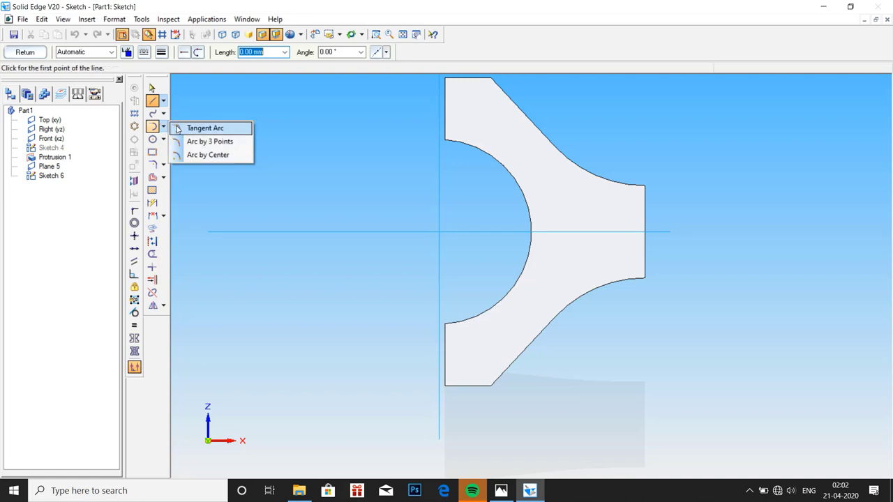
left_click(197, 156)
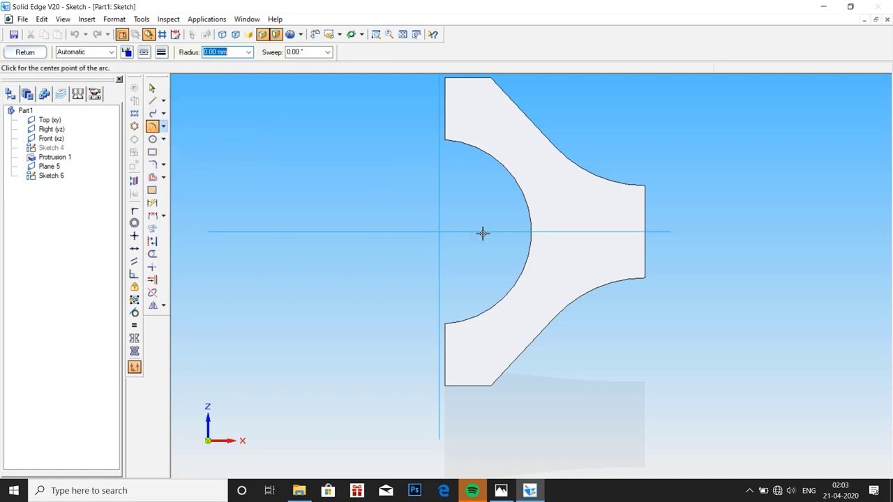
left_click(439, 231)
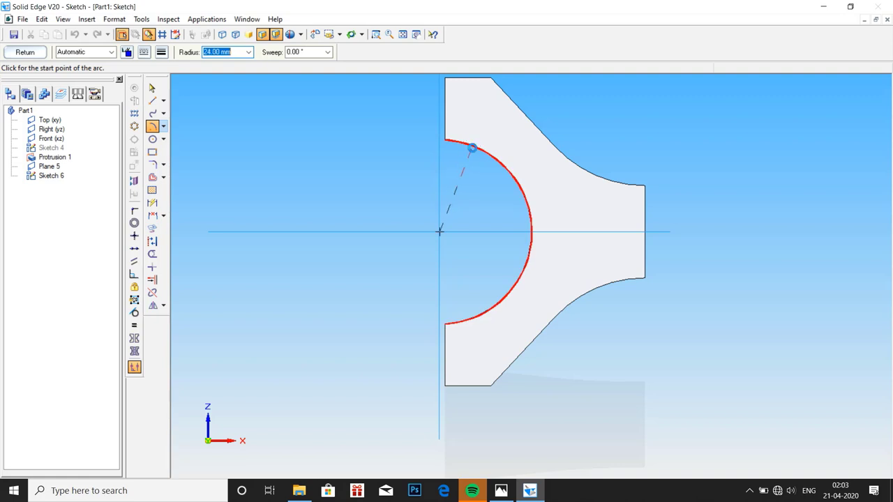
type("29")
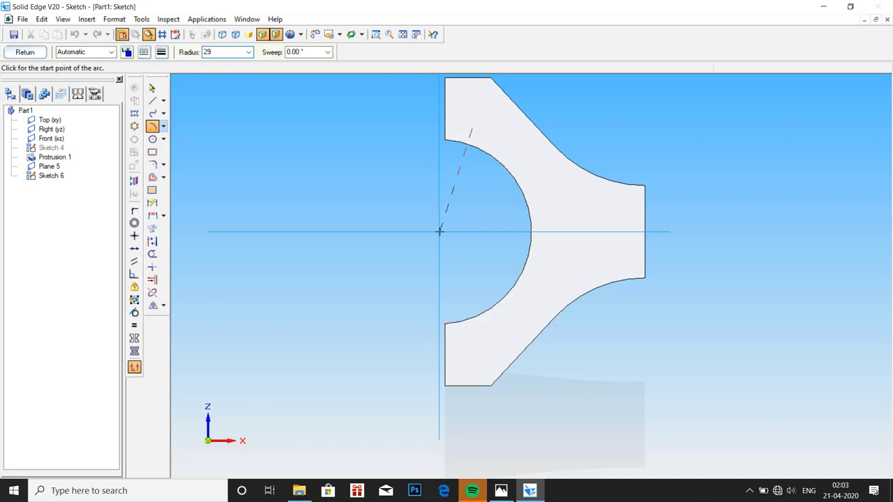
key("Tab")
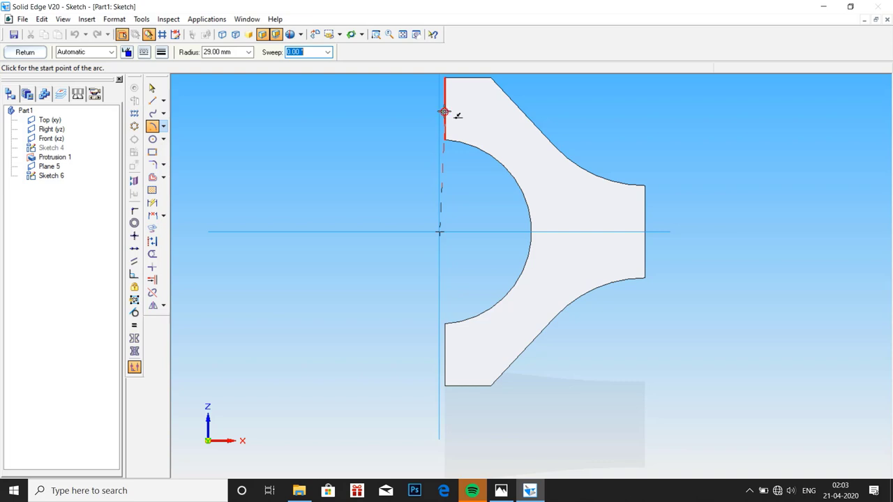
left_click(444, 112)
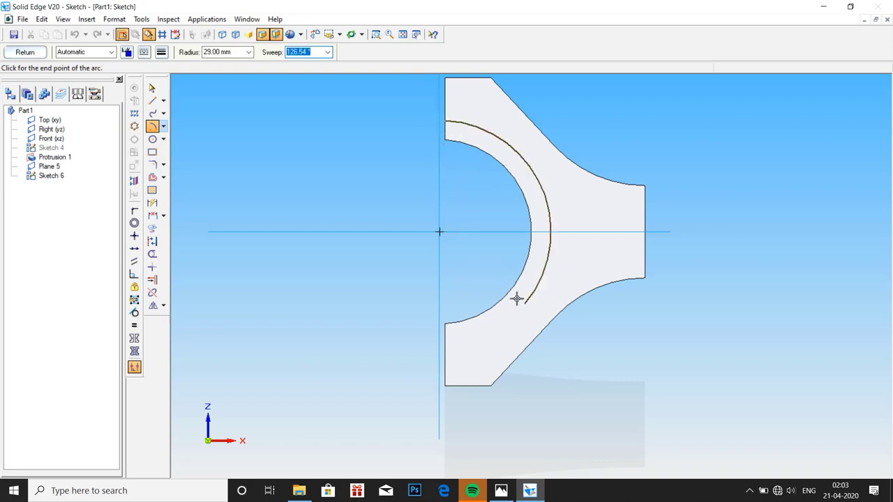
left_click(447, 342)
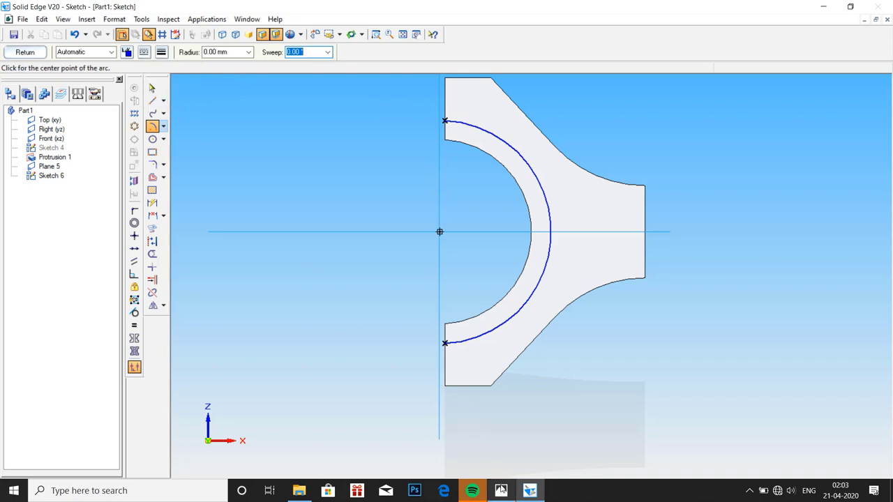
left_click(501, 490)
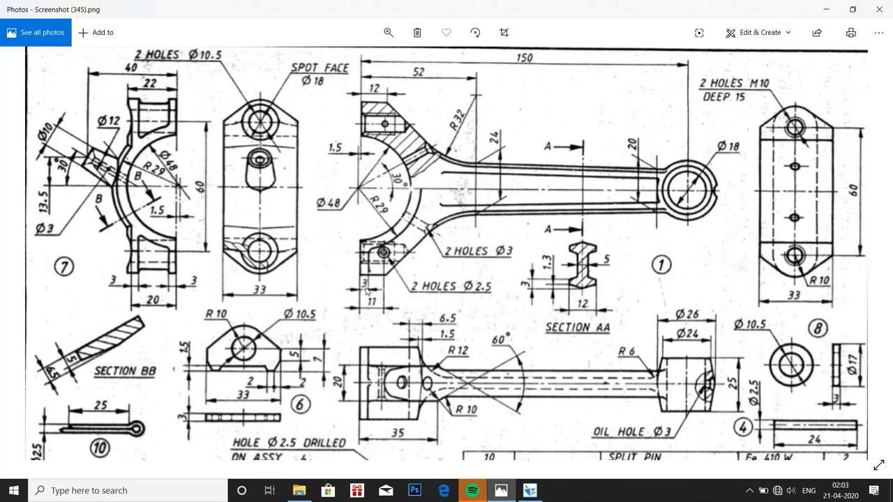
Switch from the Photos drawing back to the Solid Edge sketch.
left_click(530, 490)
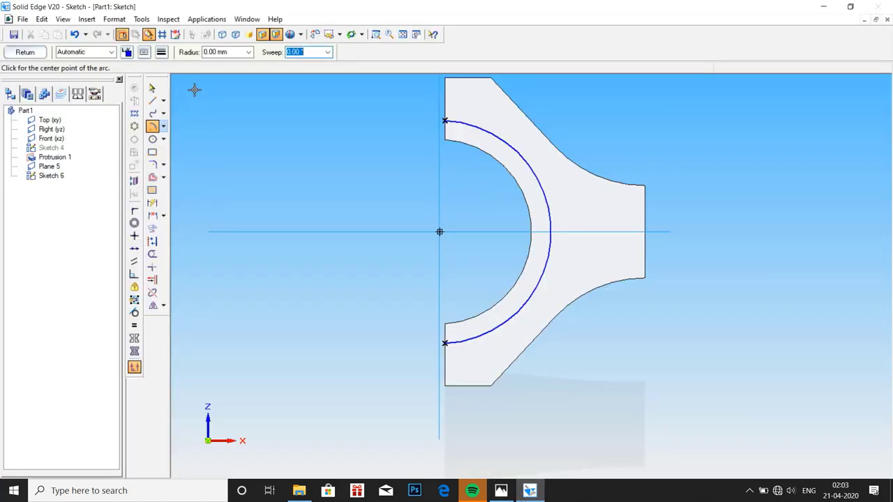
Discard a stray arc and draw a vertical line down the left edge to the bore.
left_click(444, 77)
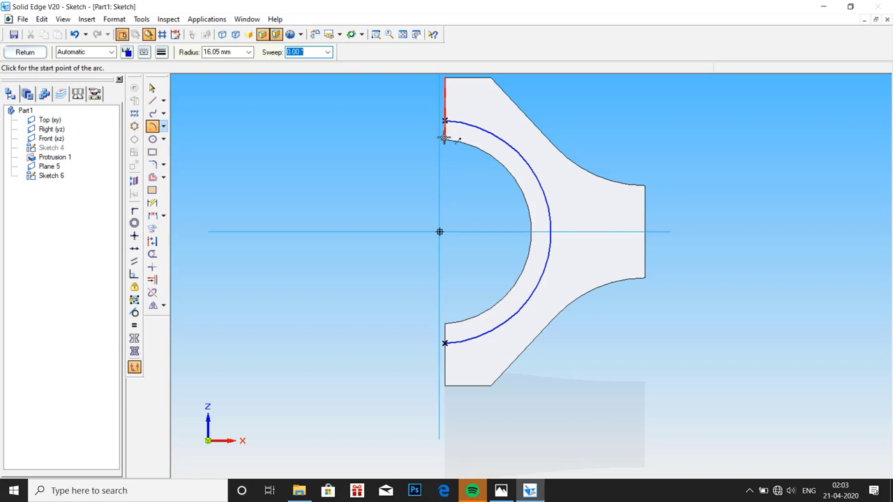
left_click(444, 138)
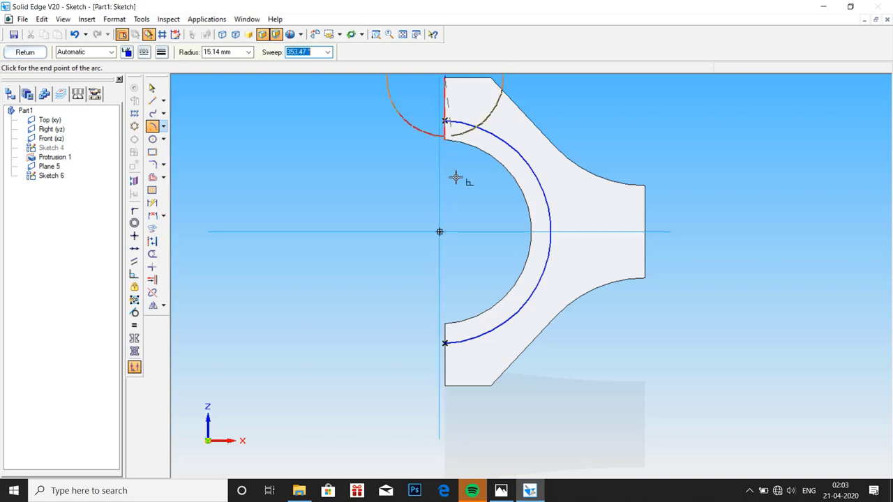
key("Escape")
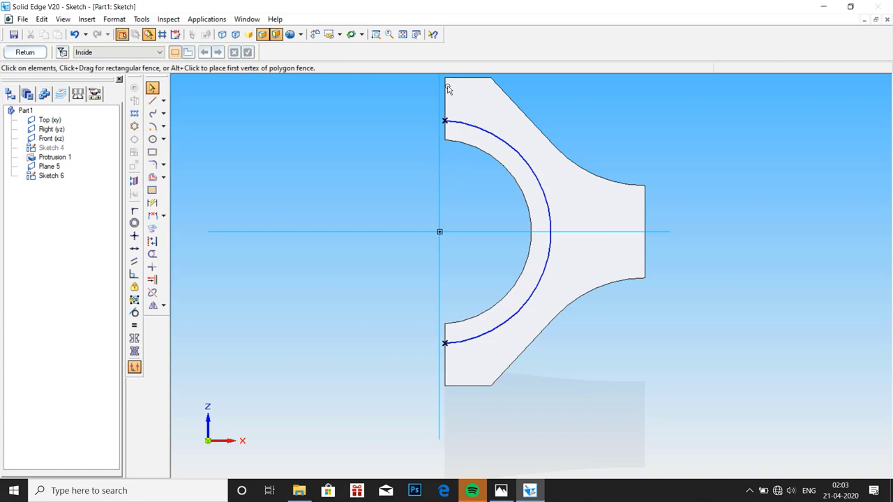
left_click(152, 100)
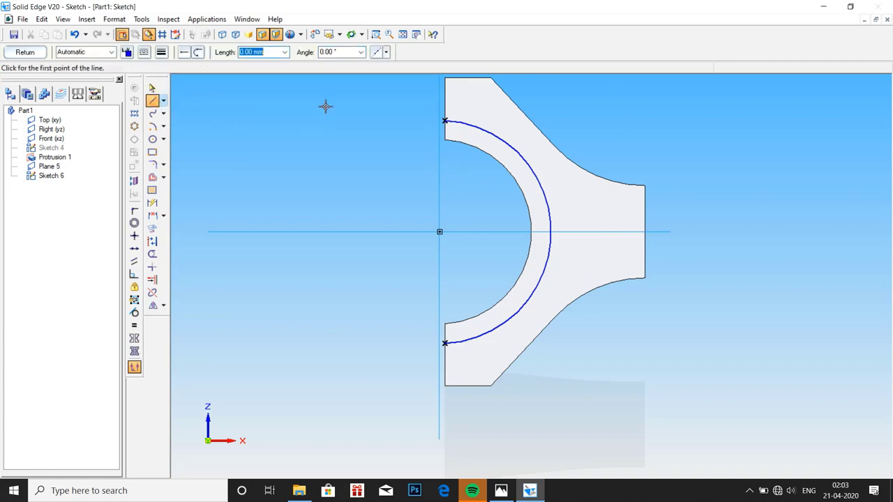
left_click(445, 78)
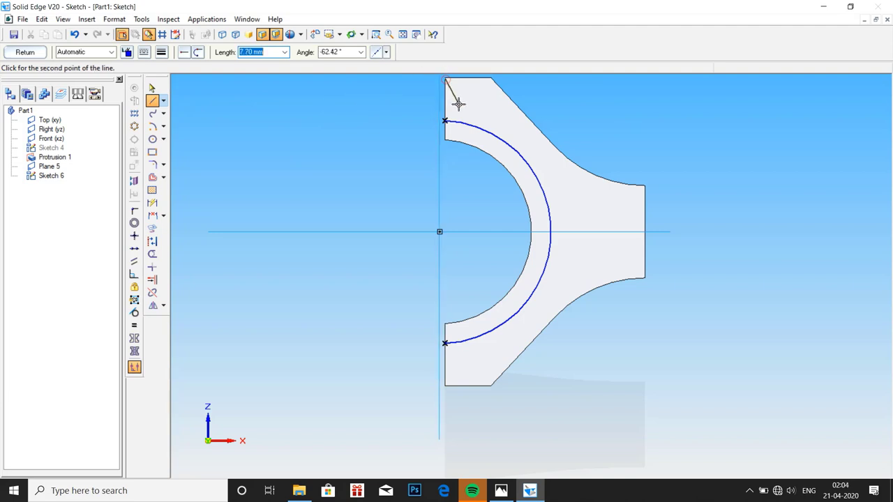
left_click(445, 138)
right_click(463, 135)
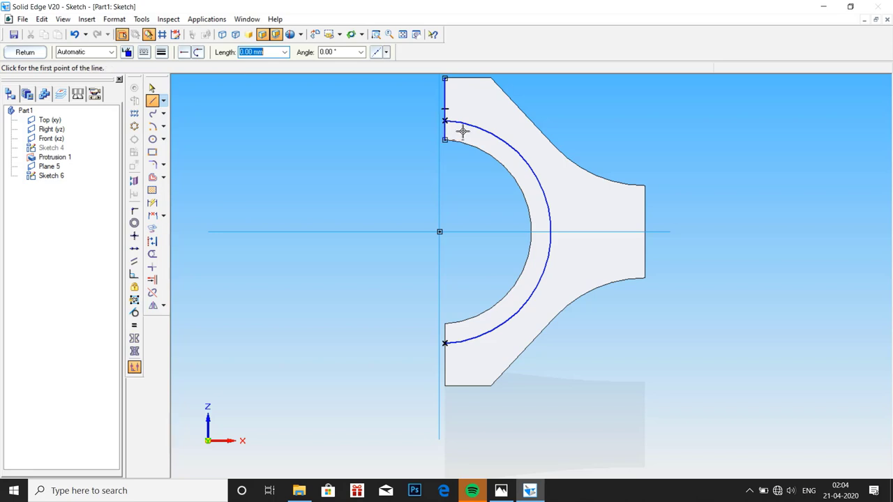
Add short vertical and horizontal lines closing the top and bottom of the left edge.
left_click(458, 78)
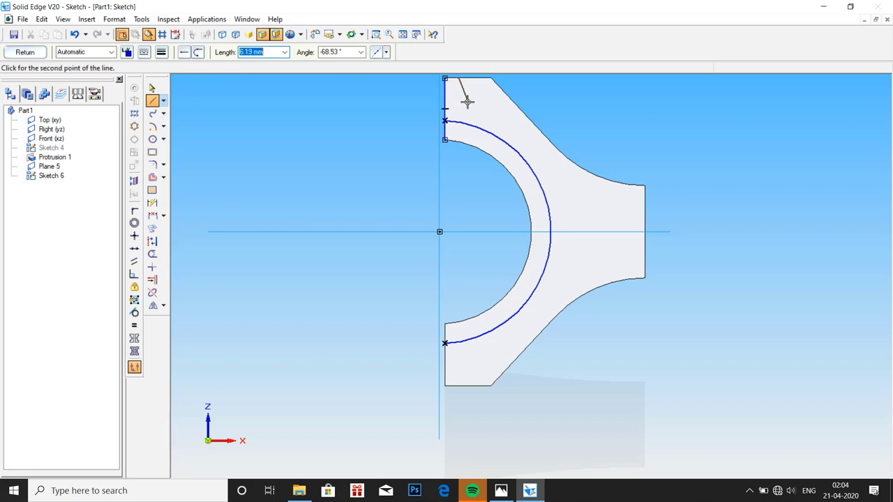
left_click(459, 141)
right_click(478, 137)
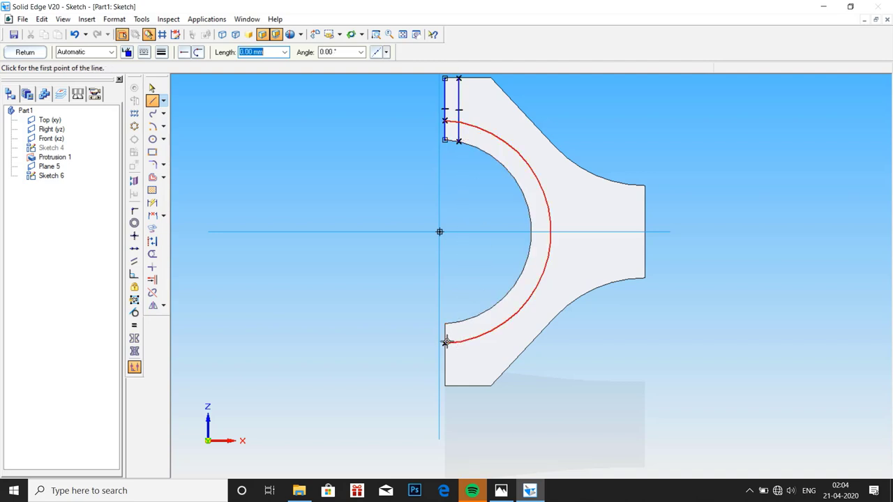
left_click(445, 342)
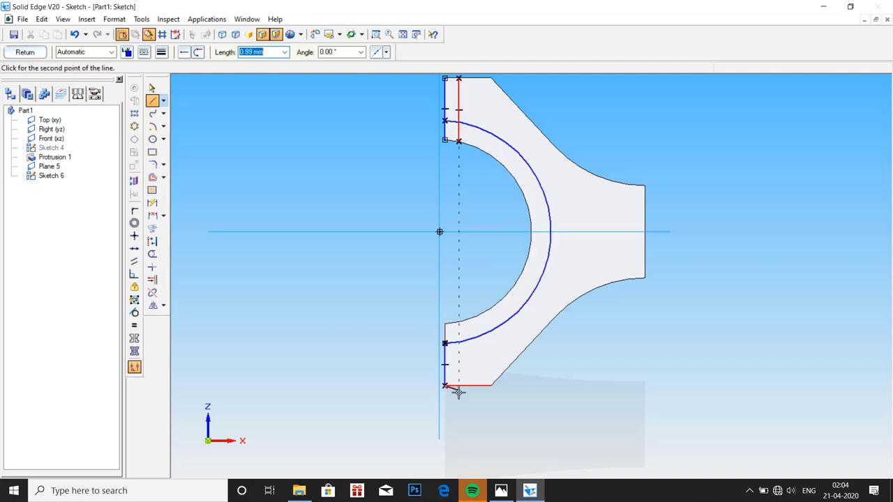
right_click(458, 391)
left_click(458, 343)
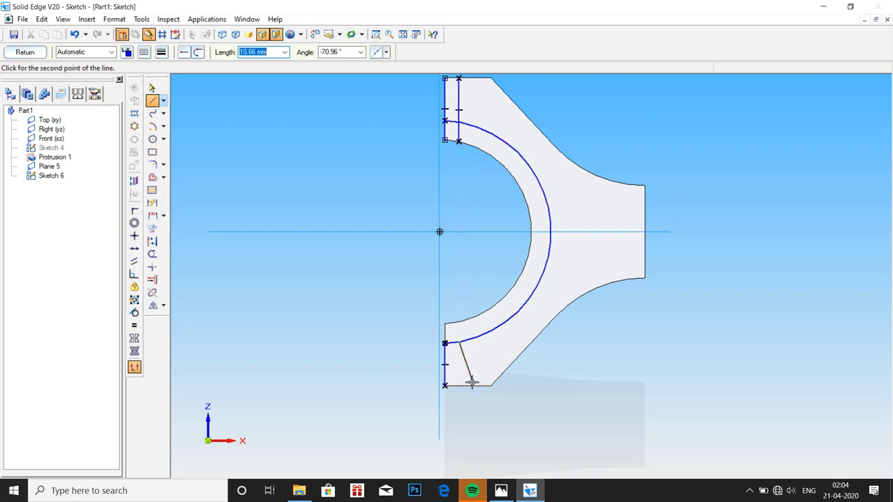
left_click(459, 385)
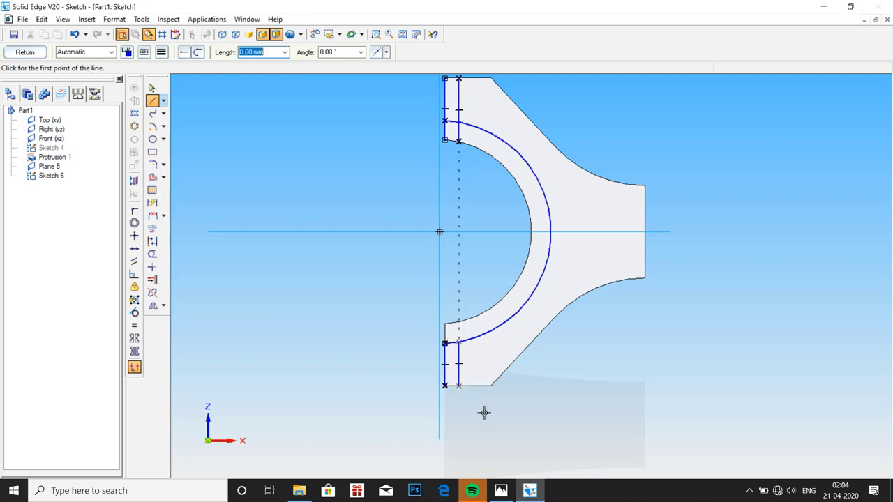
left_click(445, 386)
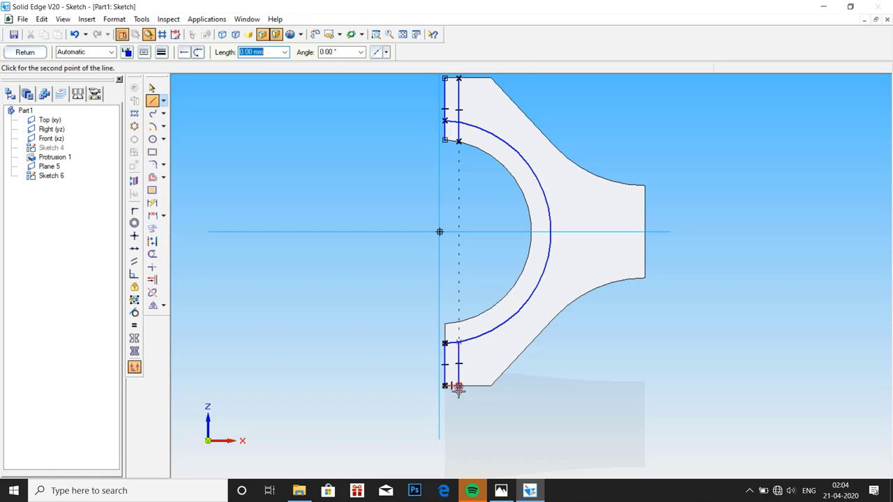
left_click(459, 385)
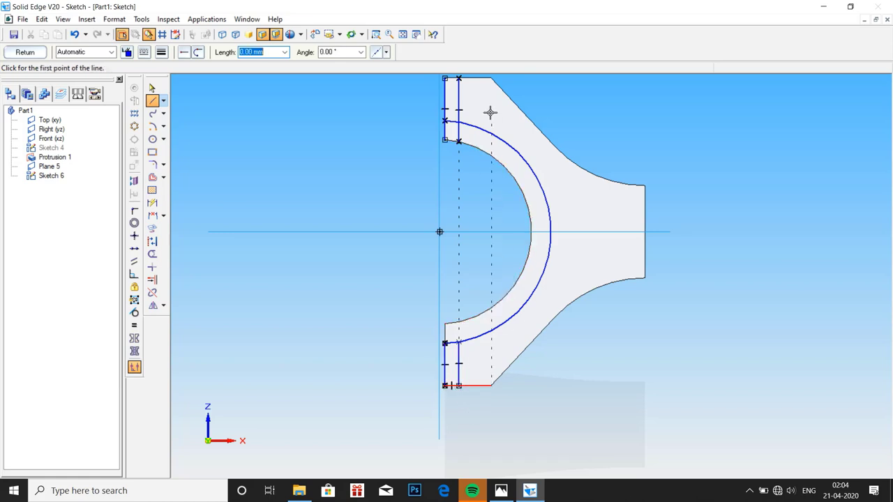
left_click(458, 78)
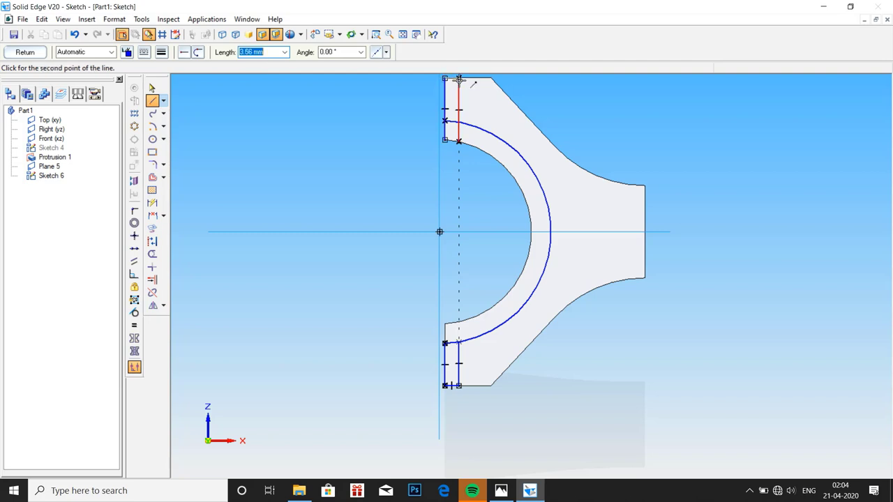
right_click(554, 100)
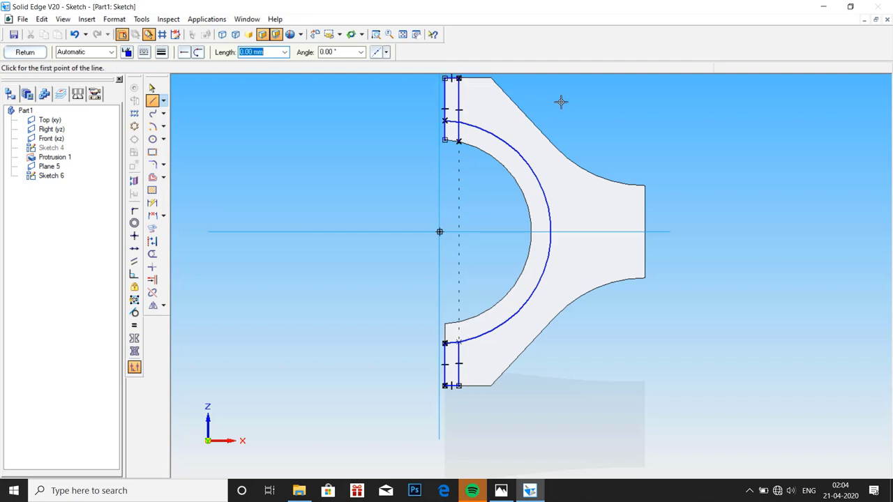
Begin a 24 mm arc centred on the sketch origin at the bore's top end.
left_click(152, 125)
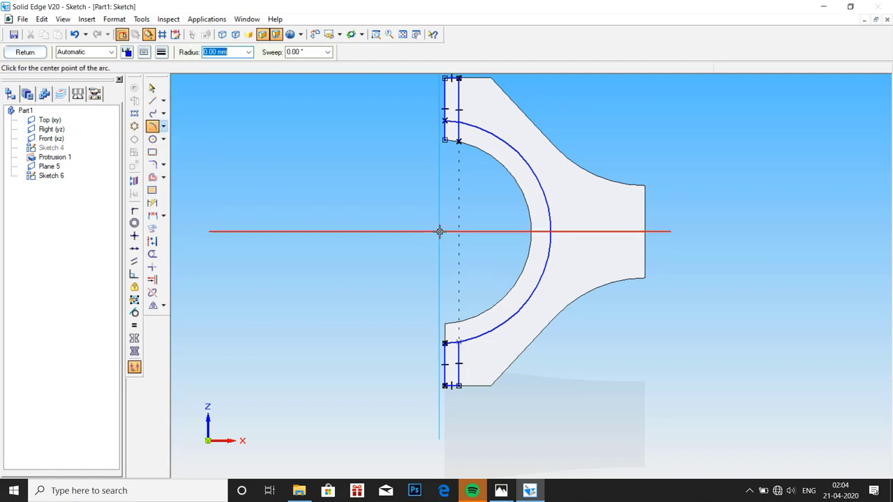
left_click(439, 231)
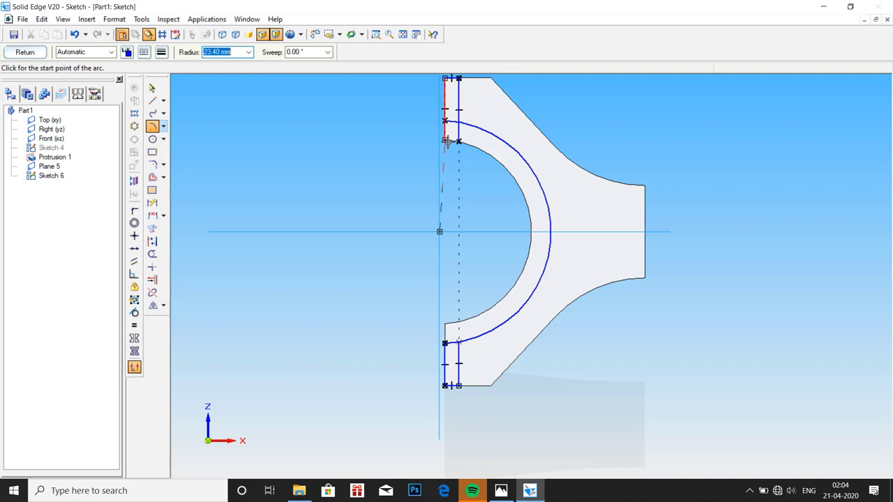
left_click(445, 140)
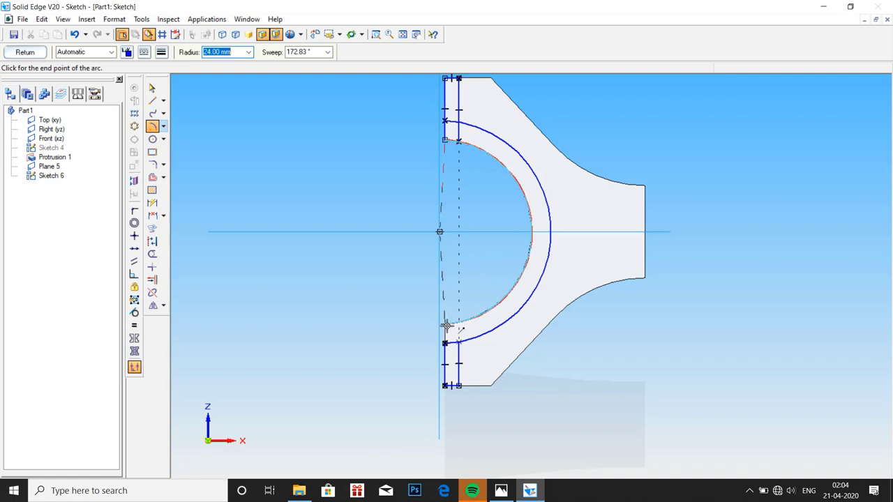
End the inner arc at the bore's bottom and dimension the bottom flange width at 3 mm.
left_click(447, 325)
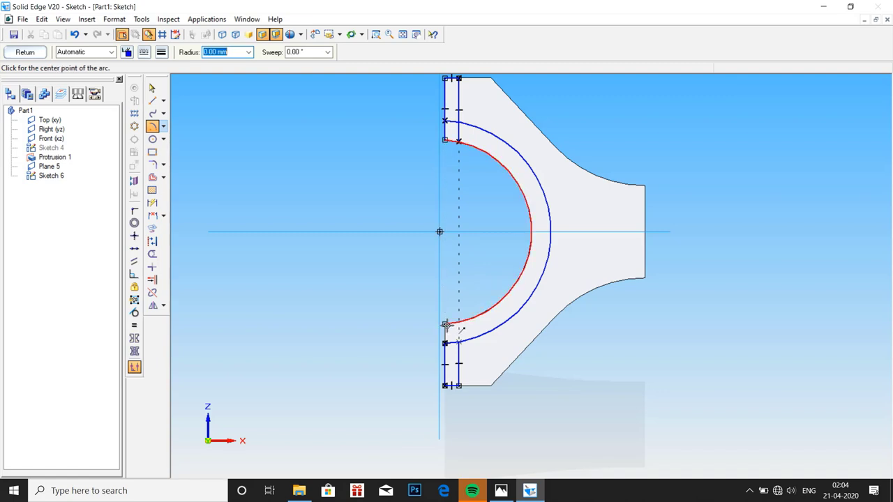
left_click(152, 254)
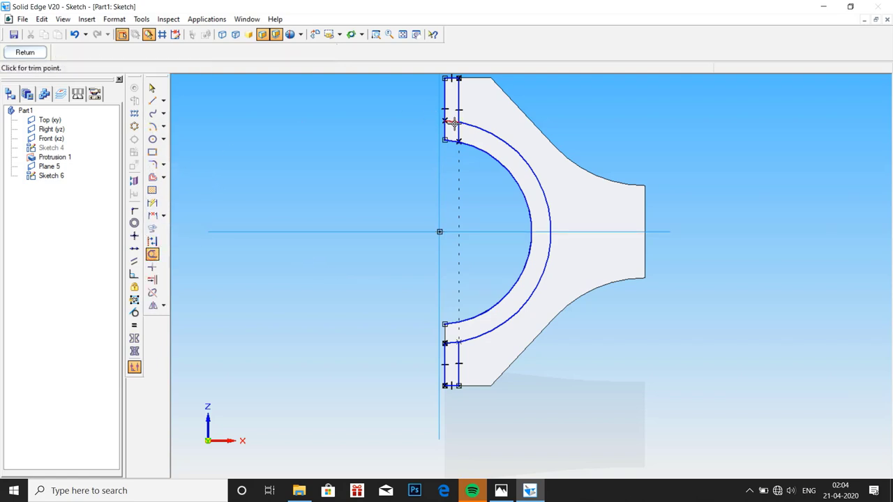
left_click(152, 202)
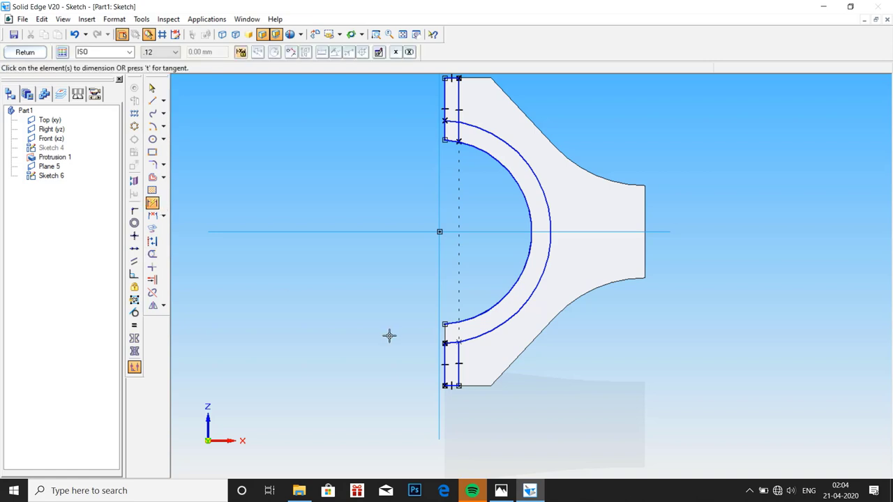
left_click(455, 359)
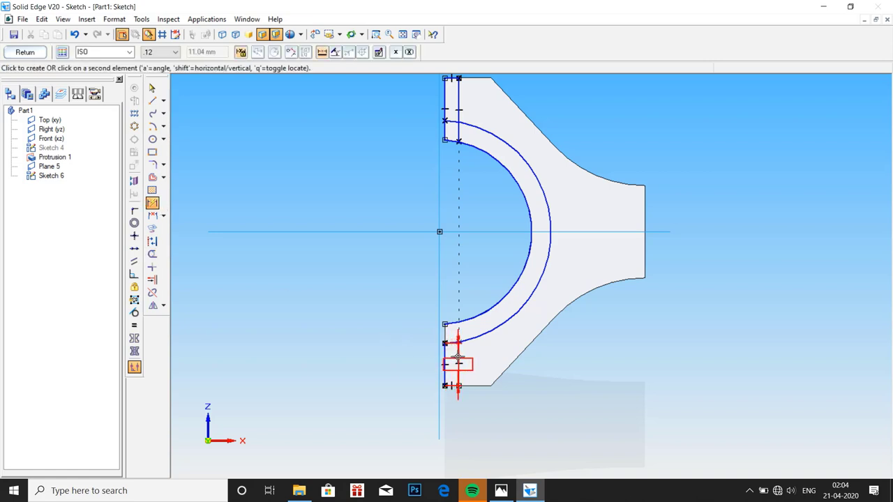
left_click(452, 414)
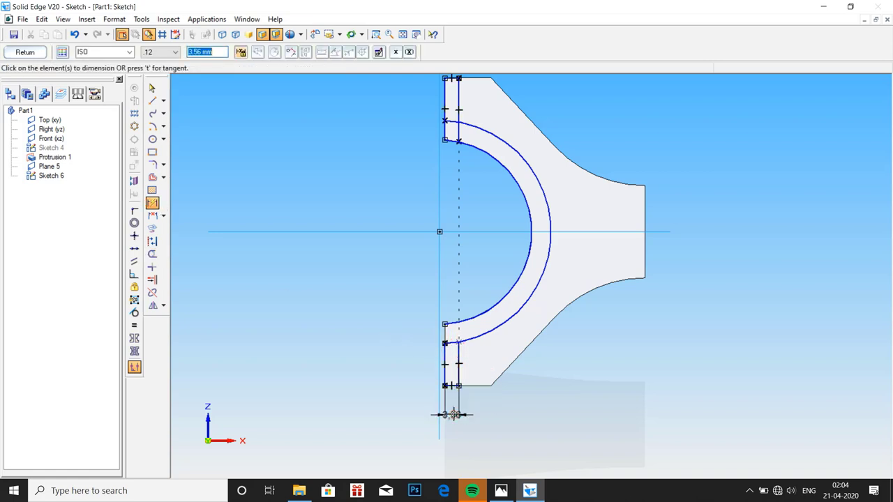
type("3")
key("Return")
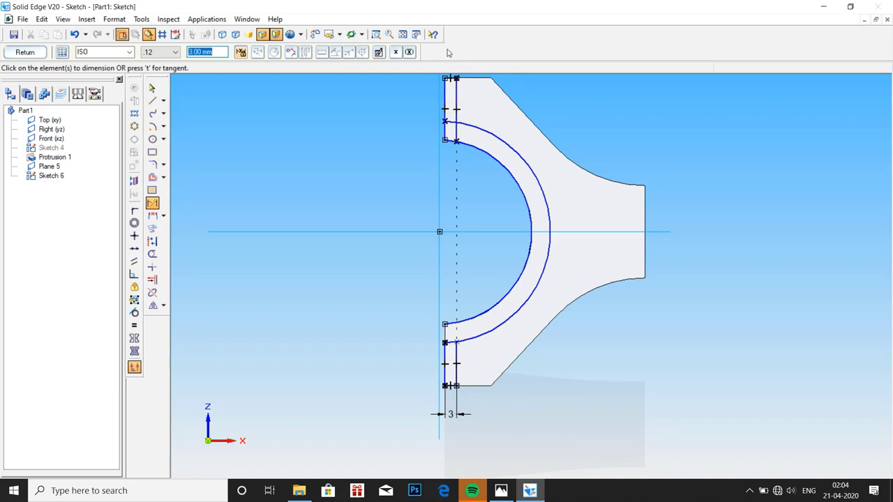
Dimension the top flange width at 3 mm as well.
left_click(403, 34)
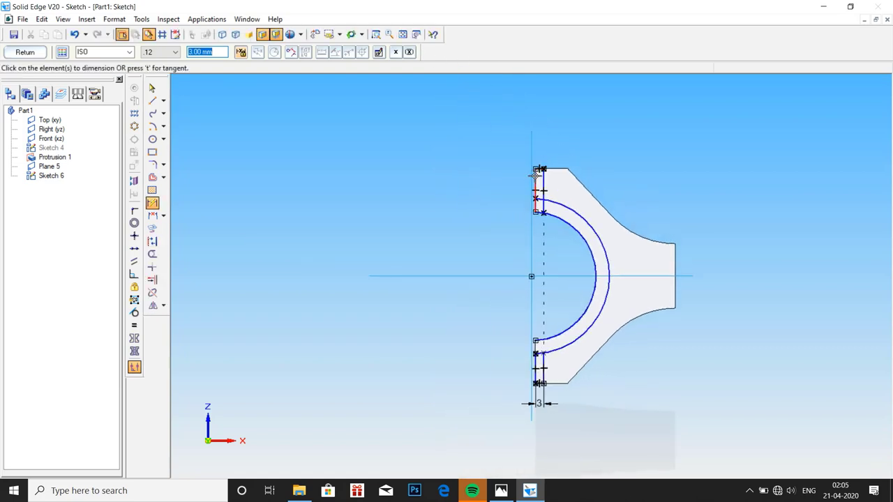
left_click(539, 169)
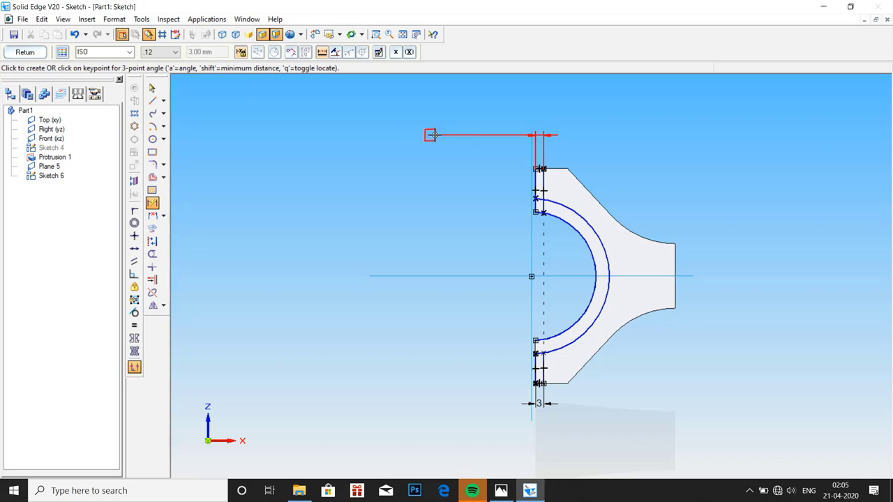
left_click(503, 135)
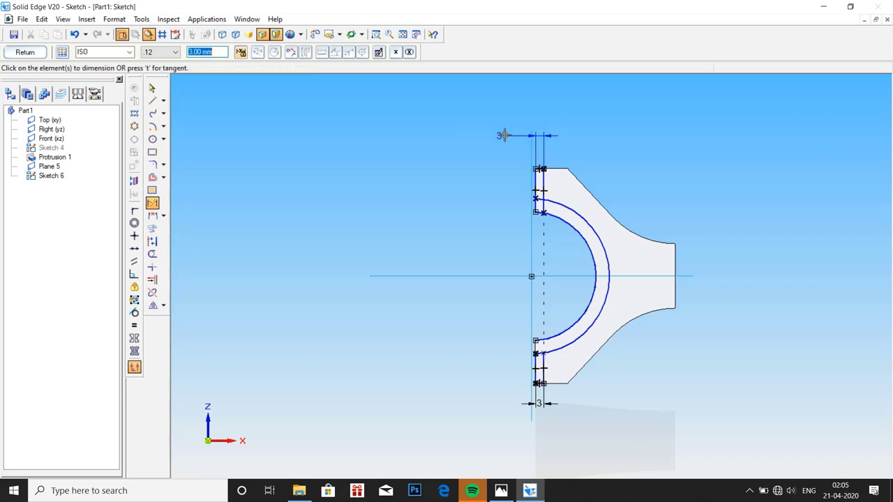
type("3")
key("Return")
Trim the outer arc's stray lower end and extend the left vertical line to the corner.
left_click(152, 254)
scroll(649, 217, "up", 3)
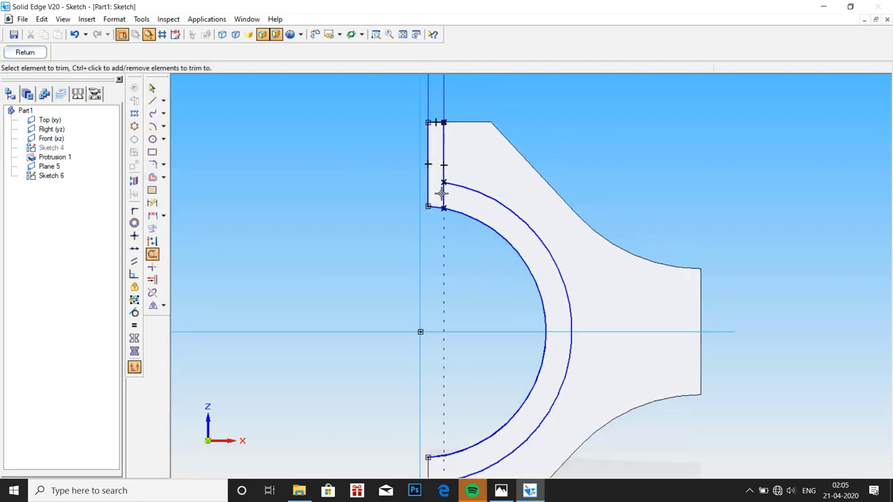
scroll(484, 364, "down", 3)
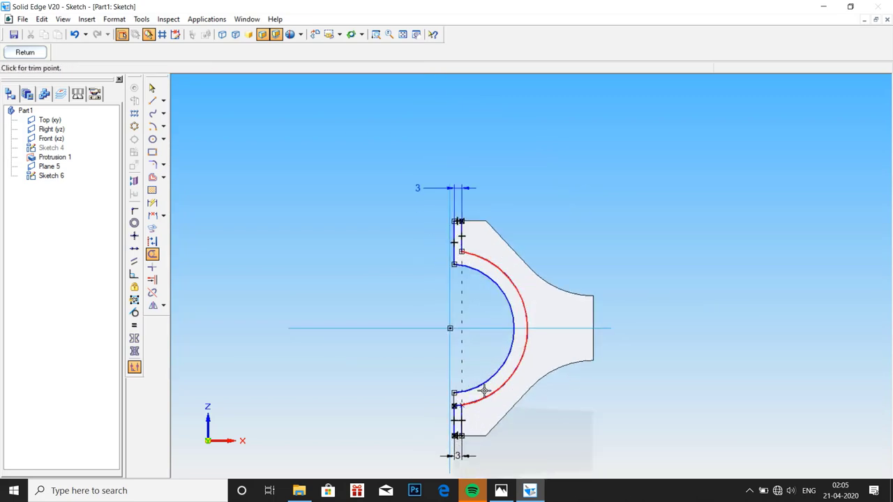
scroll(480, 410, "up", 3)
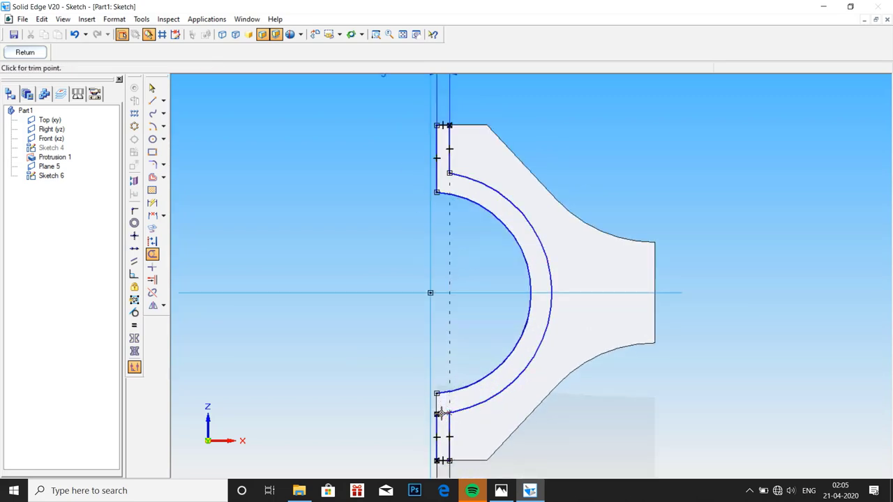
left_click(440, 413)
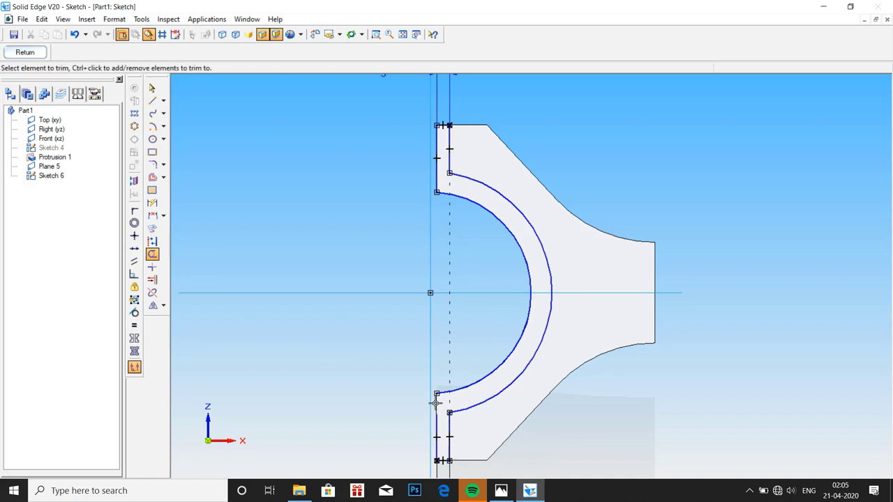
scroll(436, 401, "up", 3)
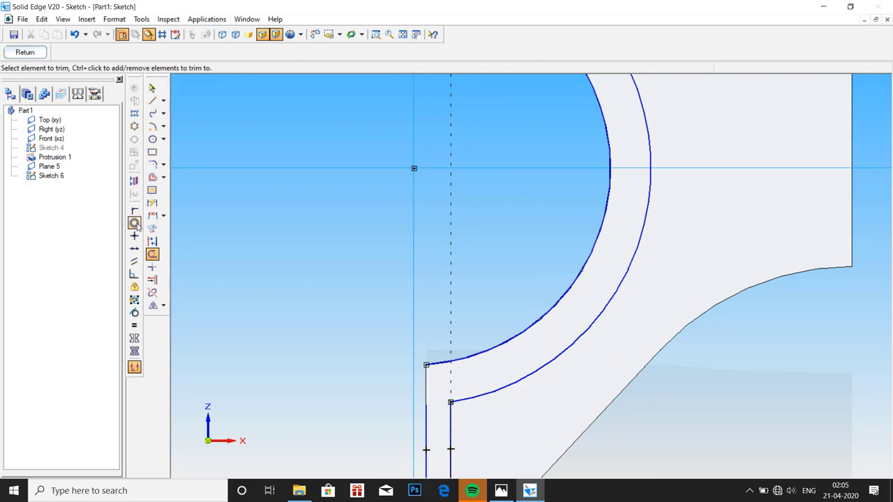
left_click(152, 280)
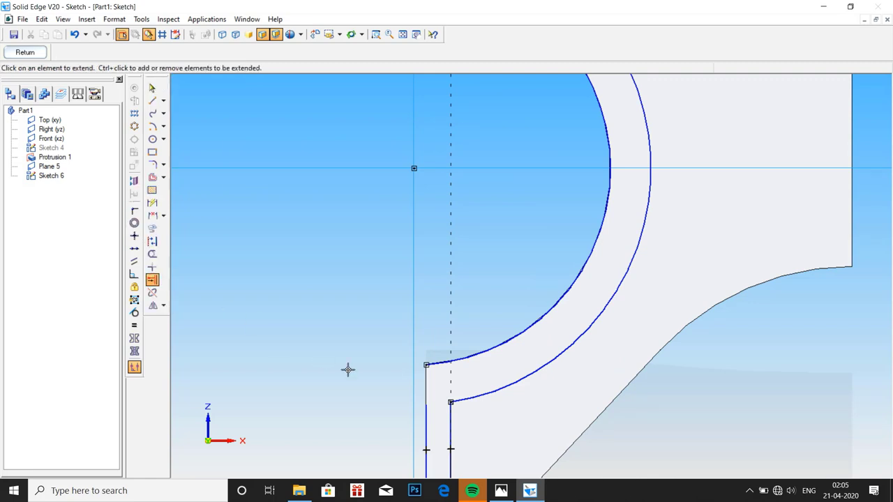
left_click(425, 422)
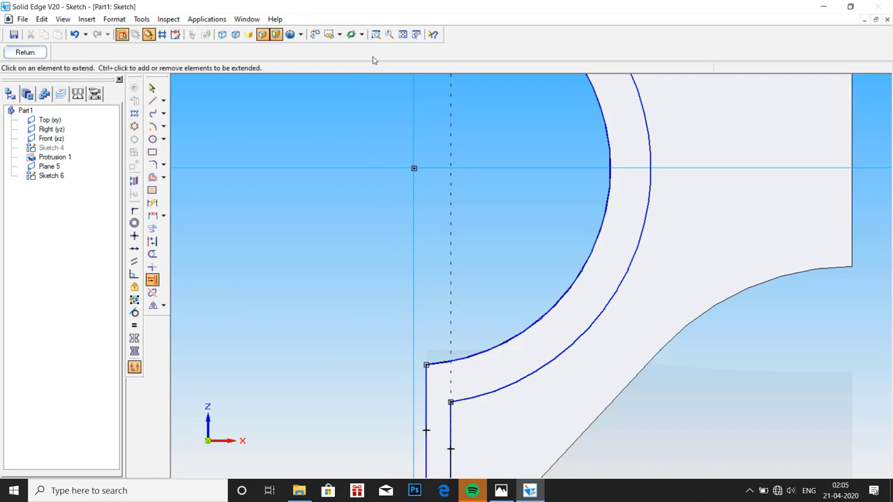
Fit the sketch in an isometric view and compare it with the reference drawing.
left_click(403, 34)
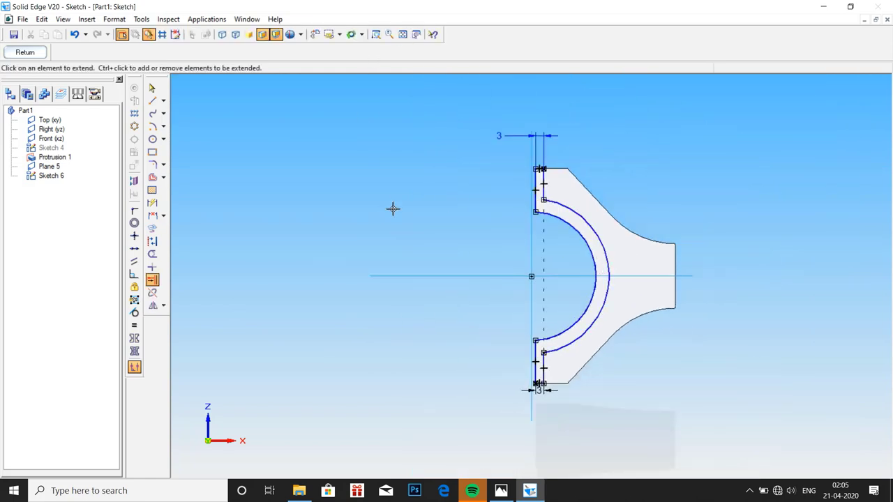
key("ctrl+i")
middle_click_drag(586, 238, 583, 274)
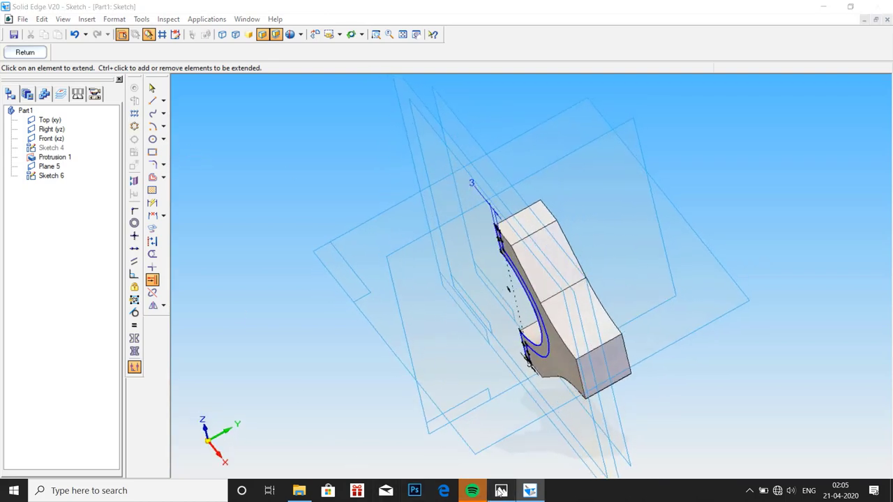
left_click(501, 491)
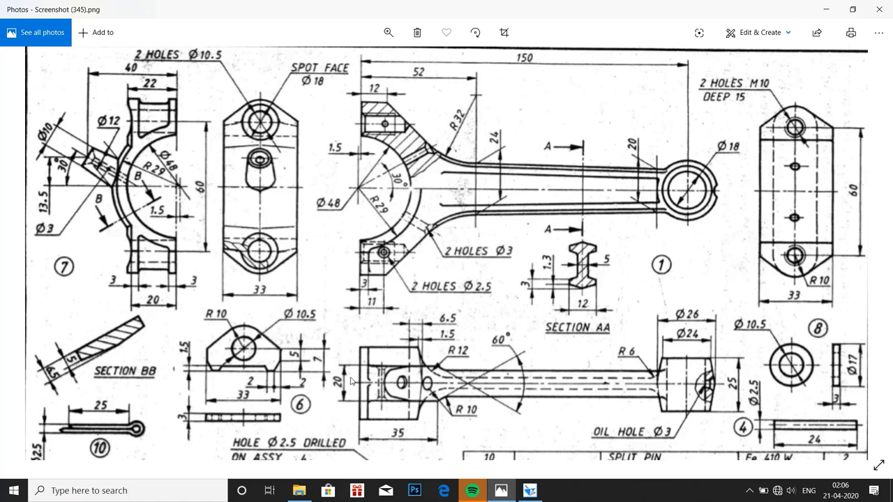
left_click(528, 492)
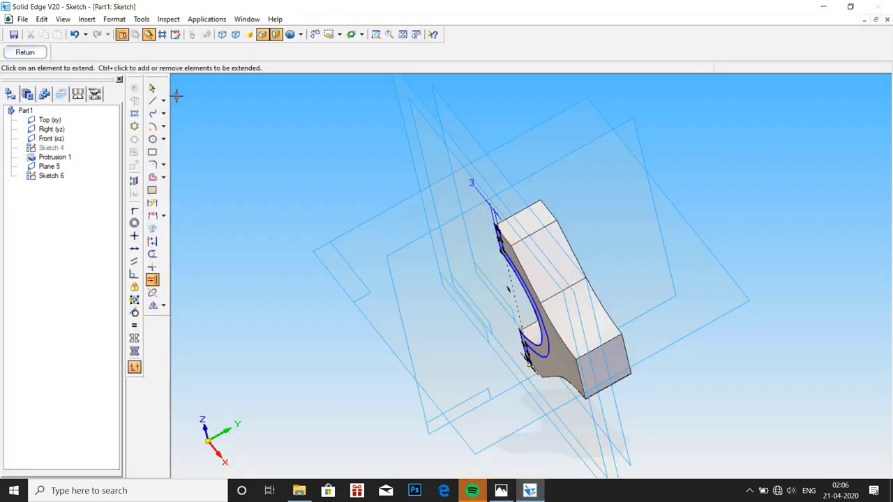
Close Sketch 6 and extrude the bore-rim outline 6.5 mm (13/2) as Protrusion 2.
left_click(25, 52)
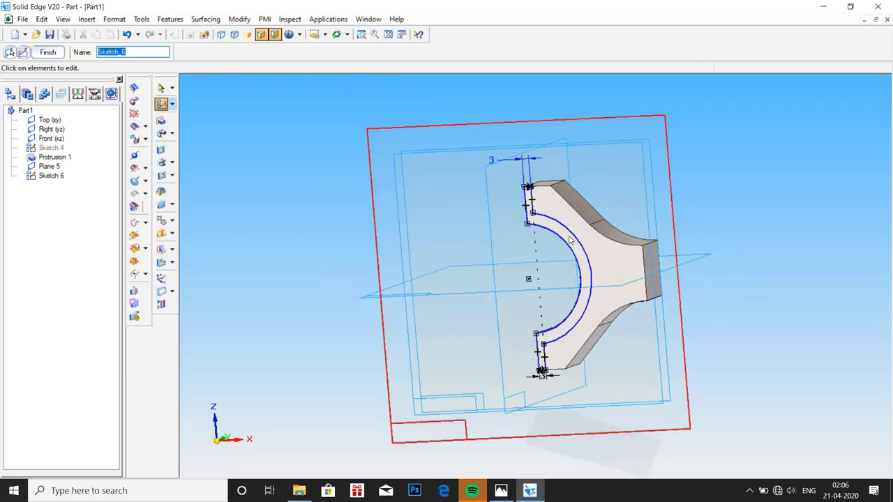
left_click(161, 120)
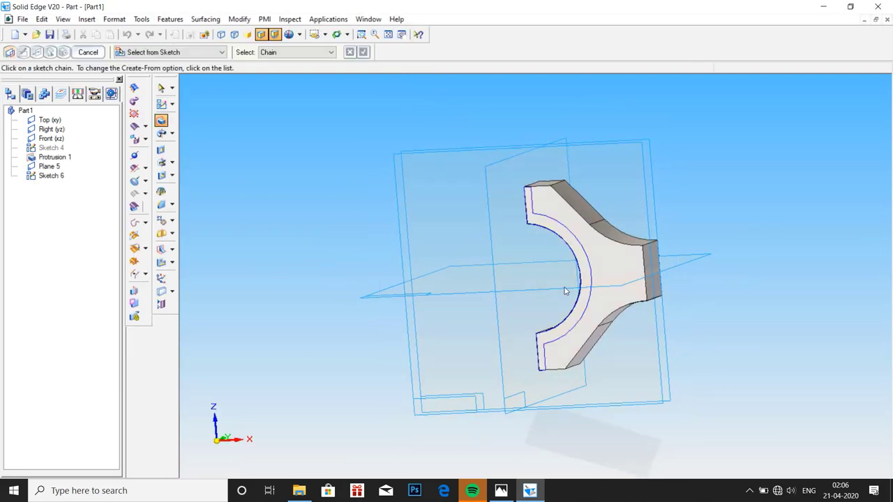
left_click(589, 280)
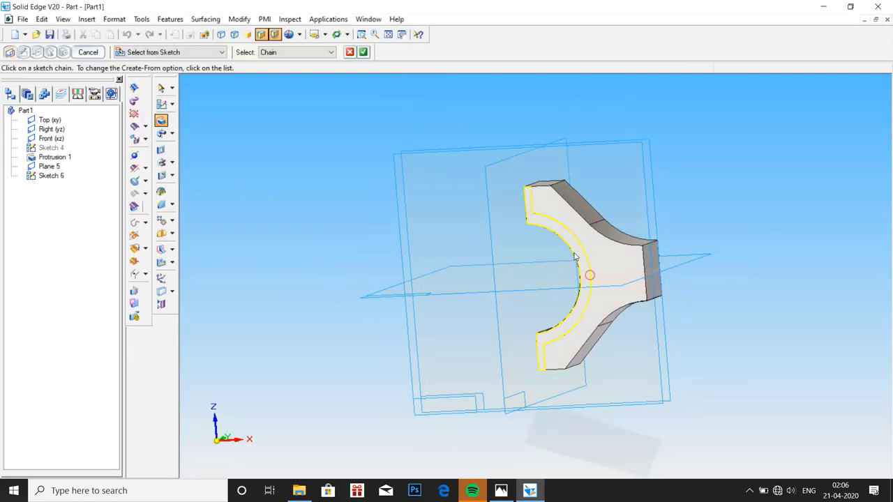
left_click(363, 51)
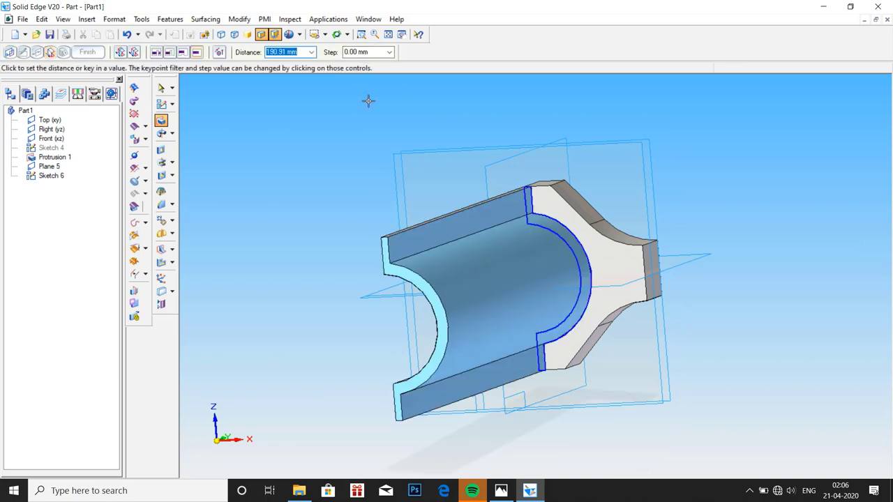
type("13/2")
key("Return")
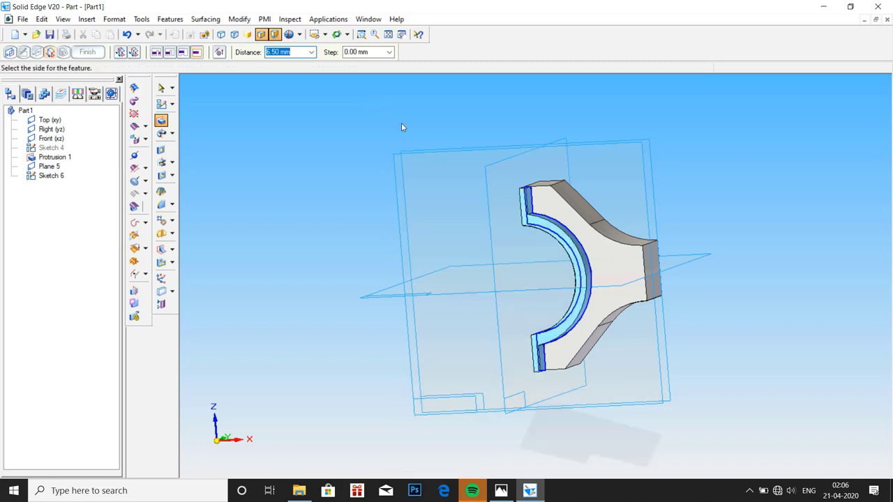
left_click(406, 130)
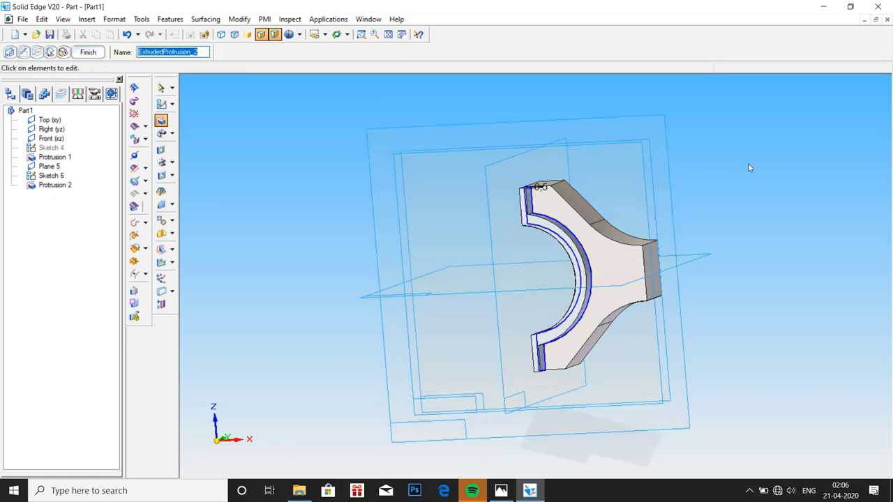
middle_click_drag(748, 168, 703, 87)
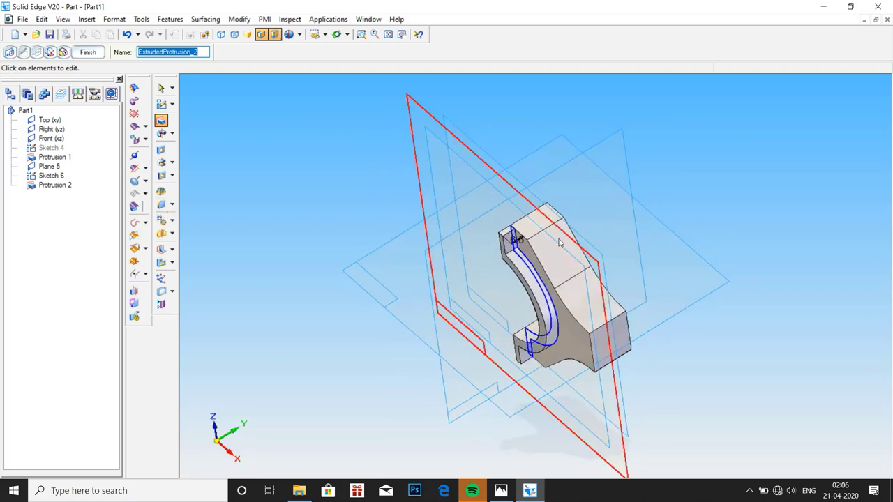
Mirror Protrusion 2 across the Front (xz) plane with smart mirror on, creating Mirror 1.
left_click(162, 236)
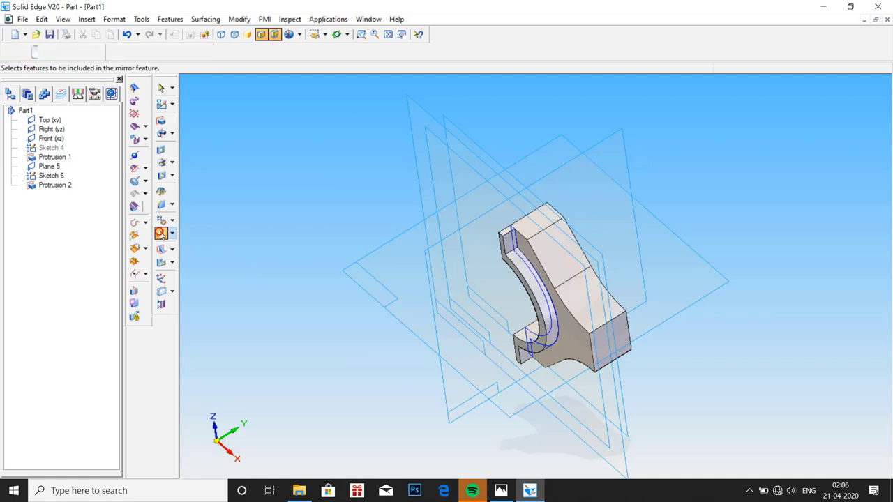
left_click(56, 186)
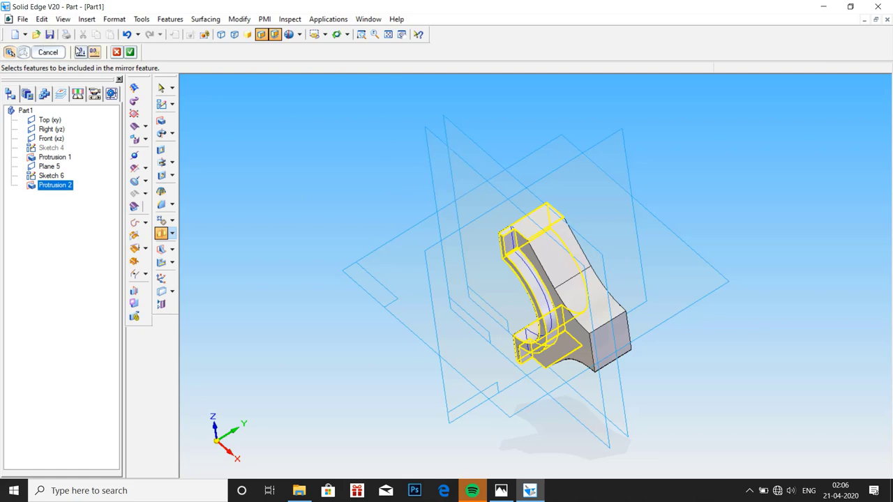
left_click(80, 53)
left_click(130, 53)
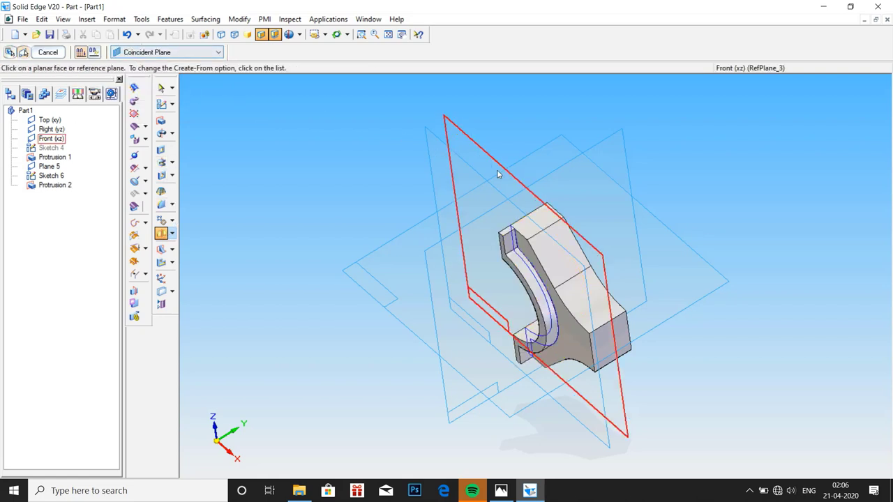
middle_click_drag(827, 334, 787, 319)
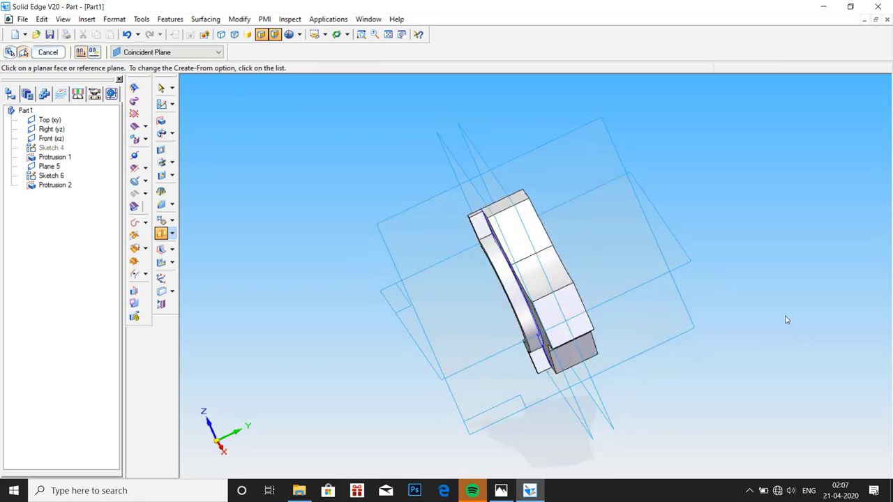
left_click(604, 409)
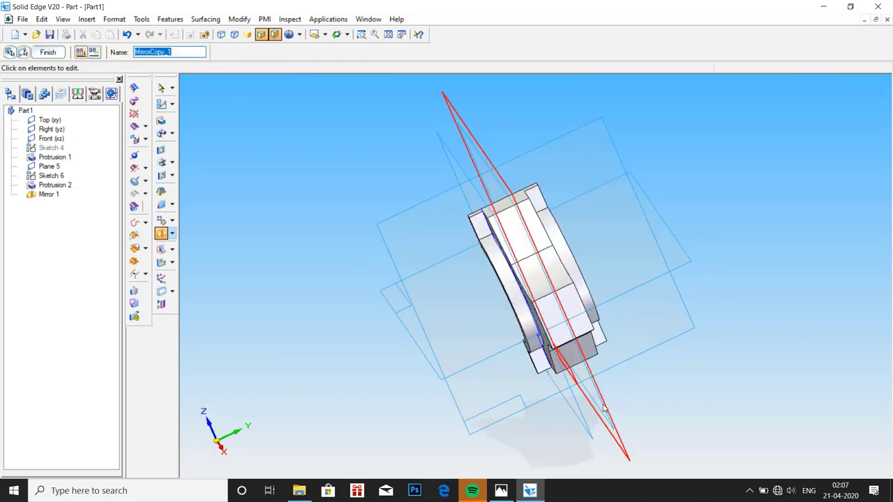
middle_click_drag(321, 172, 387, 186)
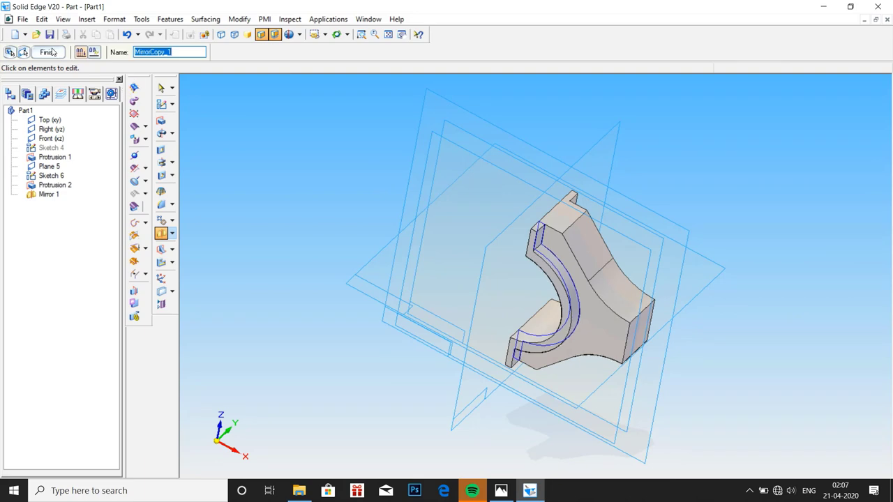
left_click(51, 52)
middle_click_drag(802, 316, 791, 293)
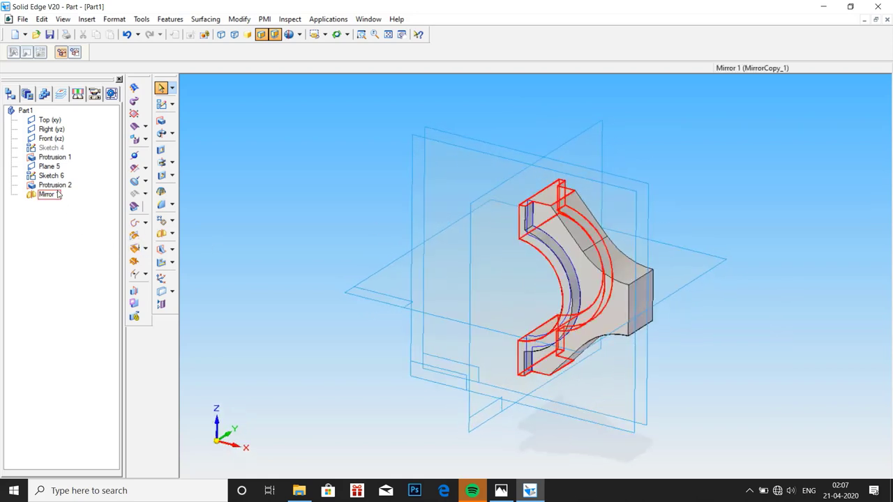
Hide Plane 5 and Sketch 6, then bring the connecting-rod reference drawing to the front.
right_click(50, 168)
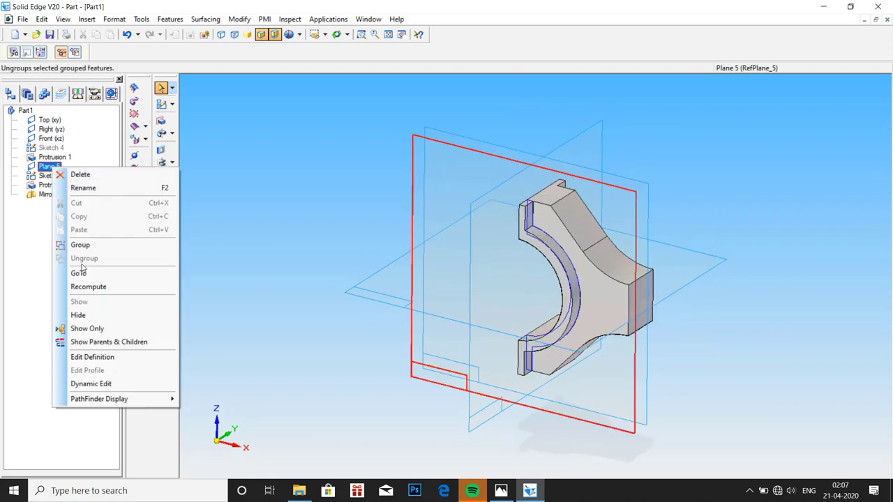
left_click(78, 316)
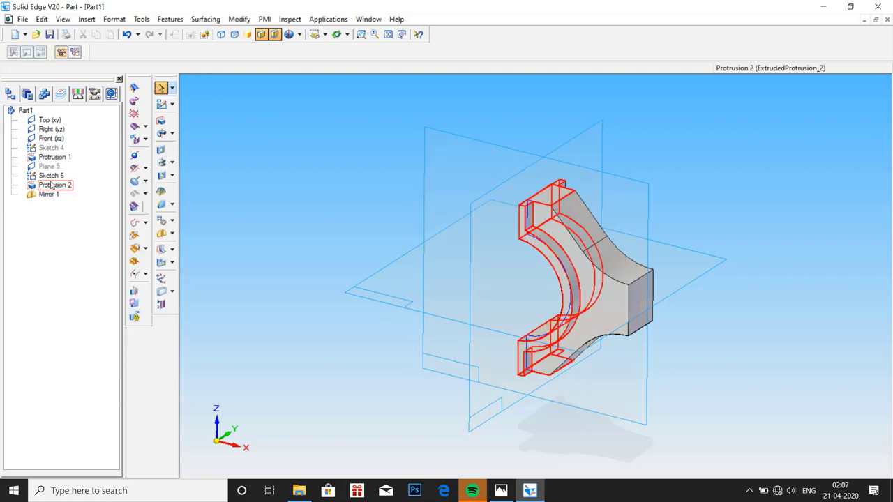
right_click(50, 176)
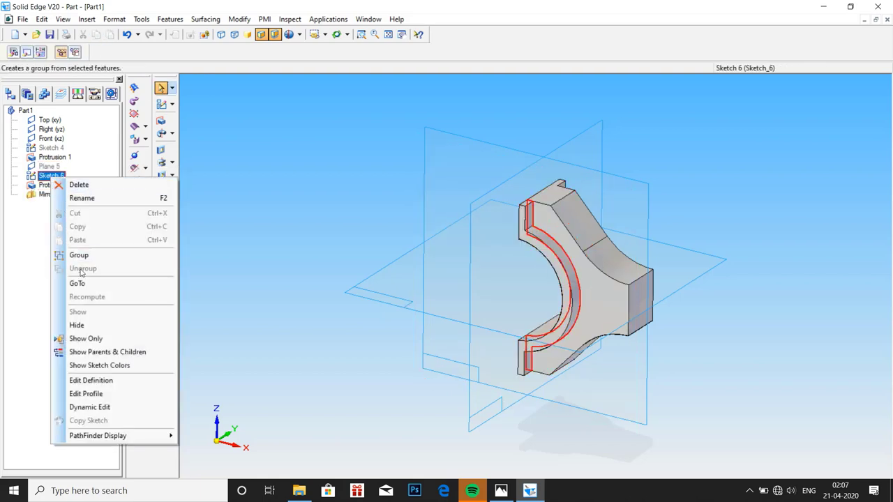
left_click(88, 325)
mouse_move(721, 270)
middle_mouse_down()
mouse_move(695, 244)
mouse_move(602, 263)
mouse_move(717, 261)
mouse_move(755, 317)
mouse_move(721, 288)
mouse_move(734, 280)
middle_mouse_up()
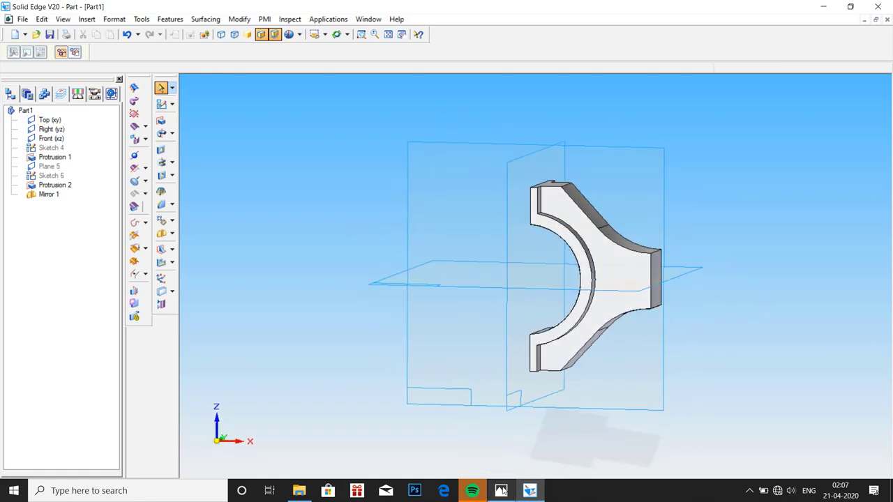
mouse_move(501, 491)
left_click(522, 457)
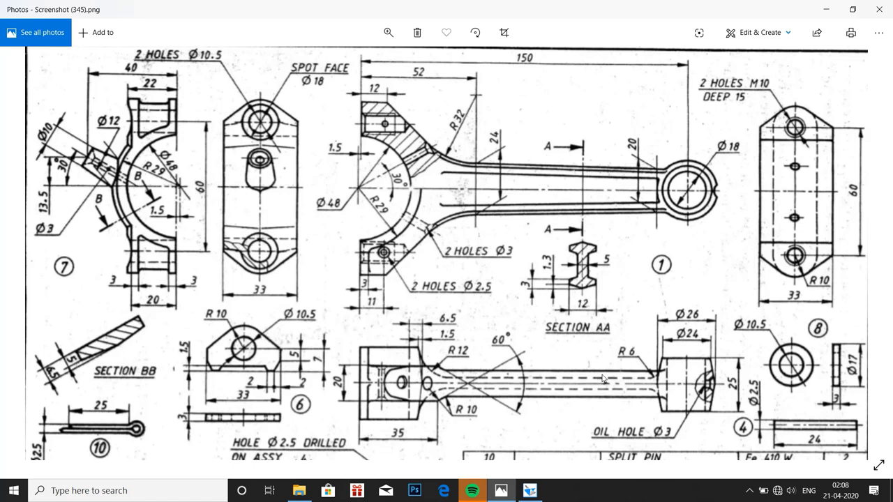
Back in Solid Edge, start a Hole feature on the cap's flat end face.
left_click(529, 490)
middle_click_drag(399, 269, 462, 283)
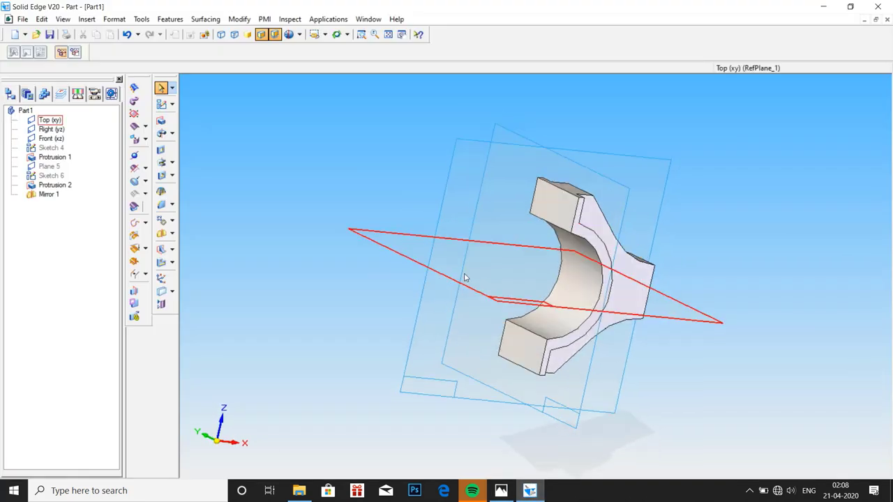
left_click(162, 176)
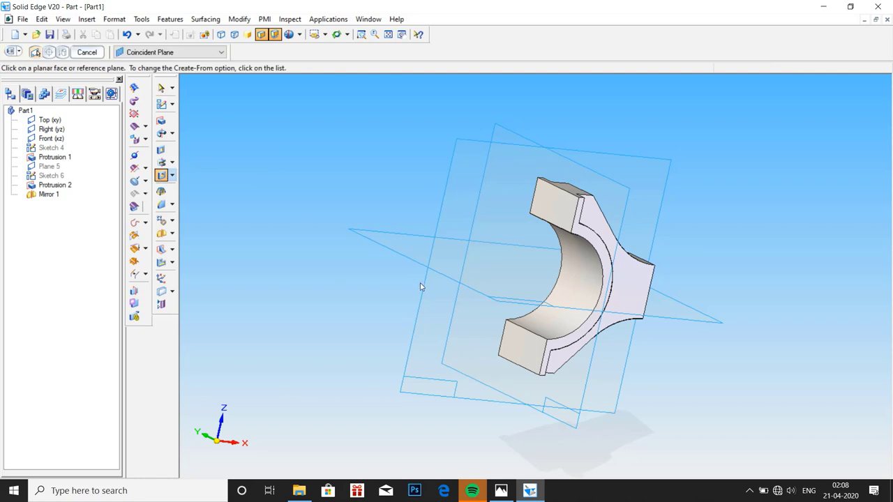
left_click(525, 351)
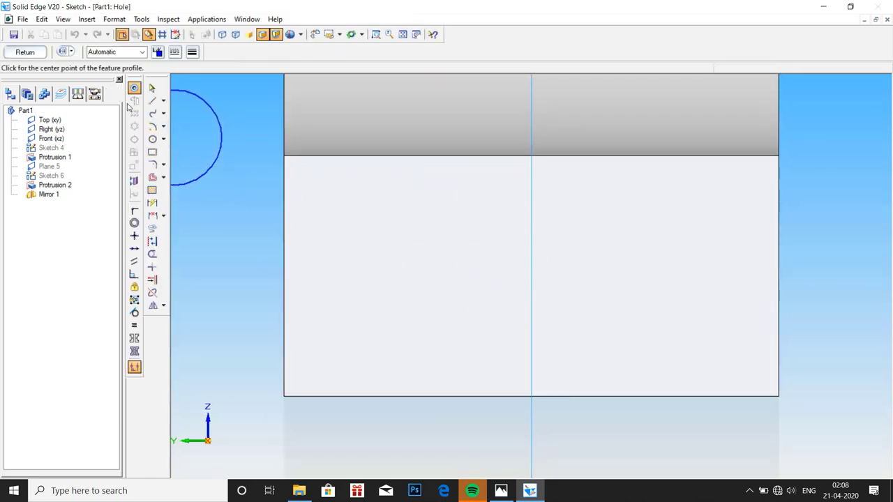
Set the hole type to Threaded with an M10 thread size.
left_click(64, 53)
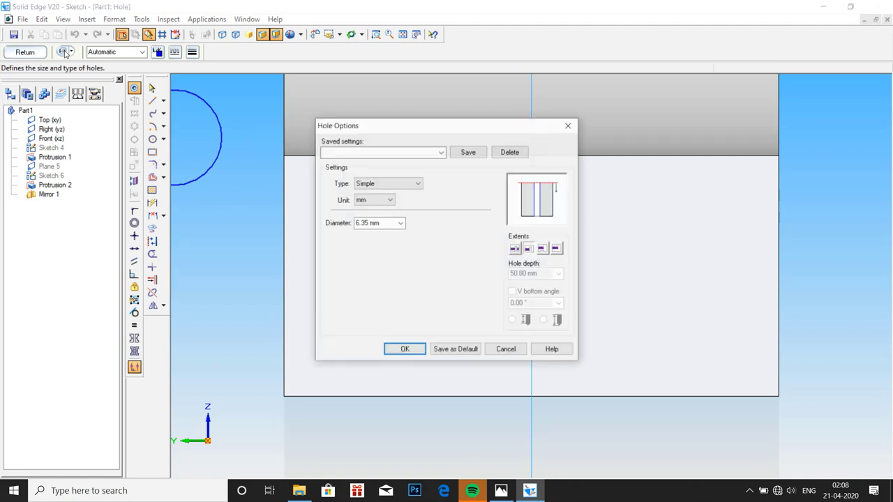
left_click(360, 184)
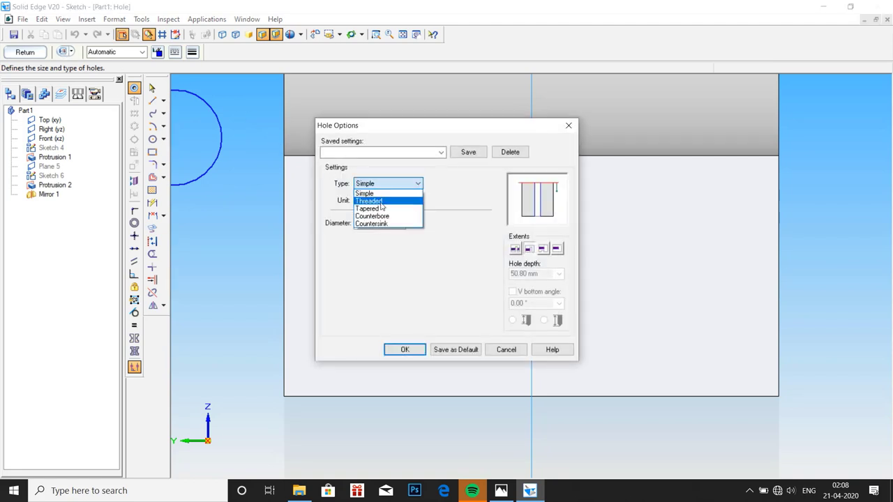
left_click(368, 192)
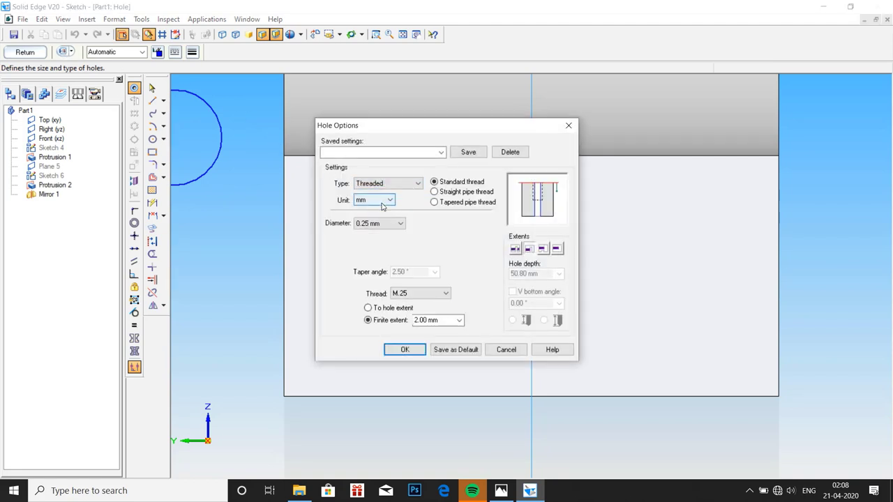
left_click(434, 298)
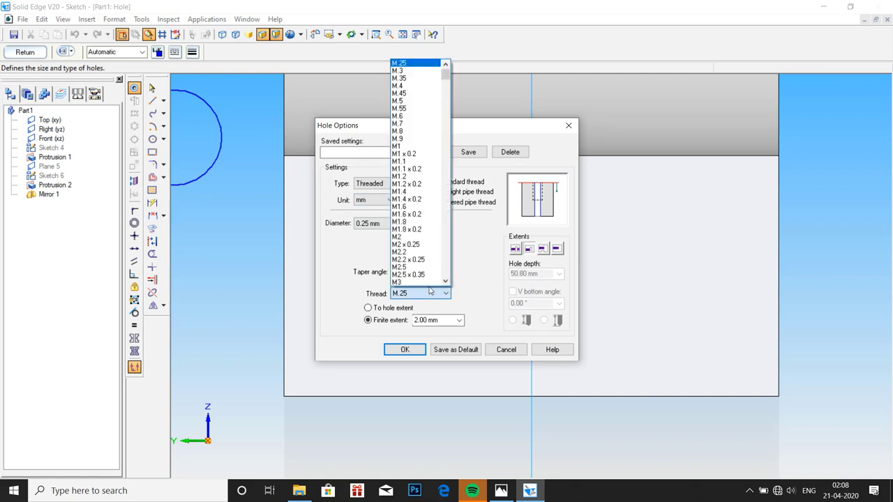
scroll(422, 264, "down", 3)
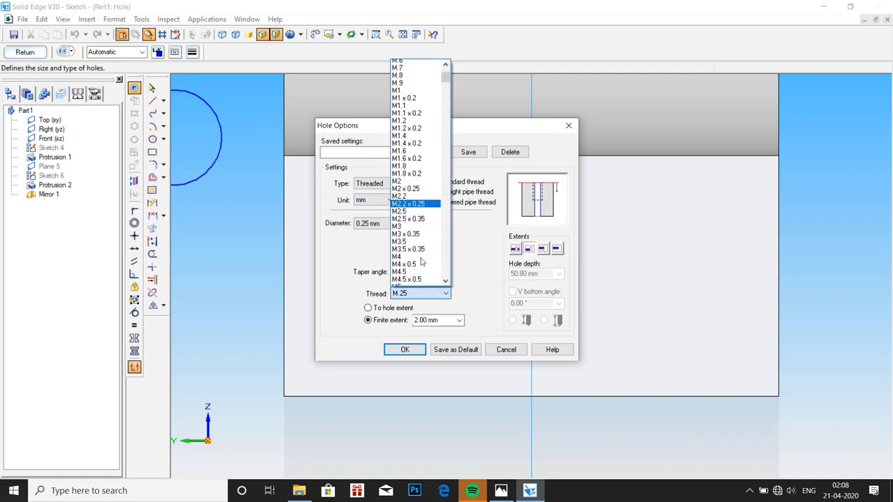
scroll(418, 261, "down", 2)
scroll(416, 261, "down", 2)
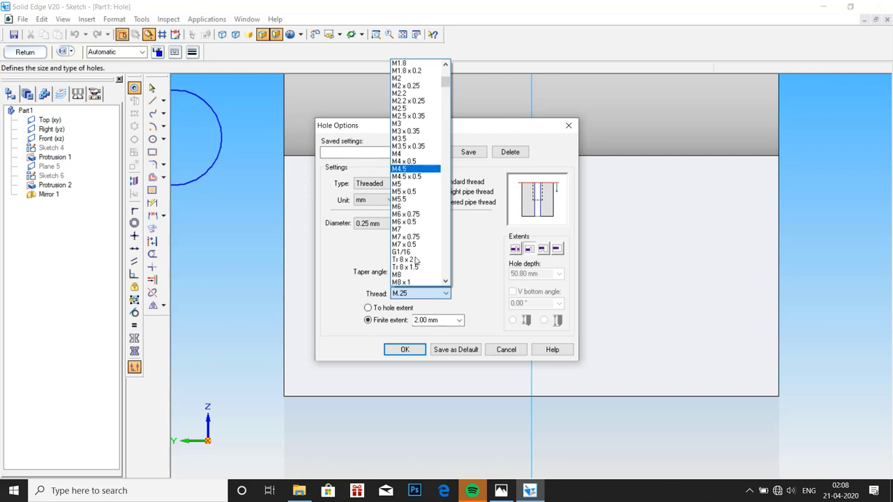
scroll(415, 261, "down", 5)
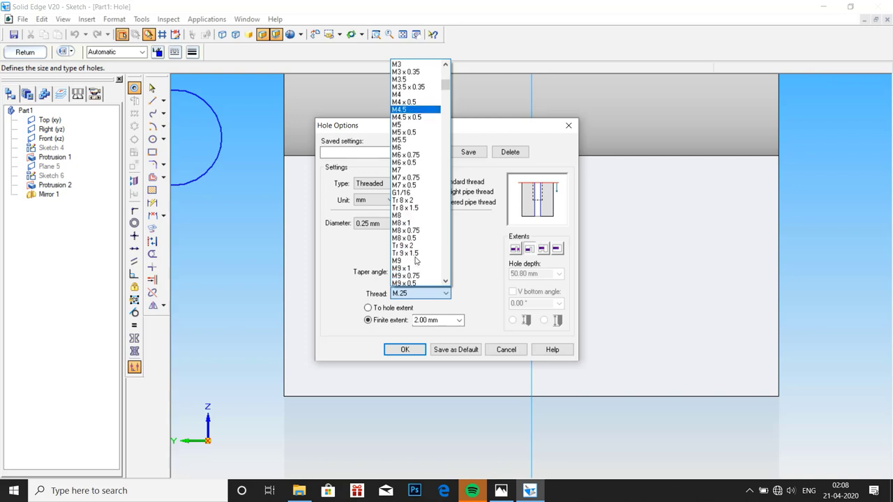
scroll(415, 261, "down", 4)
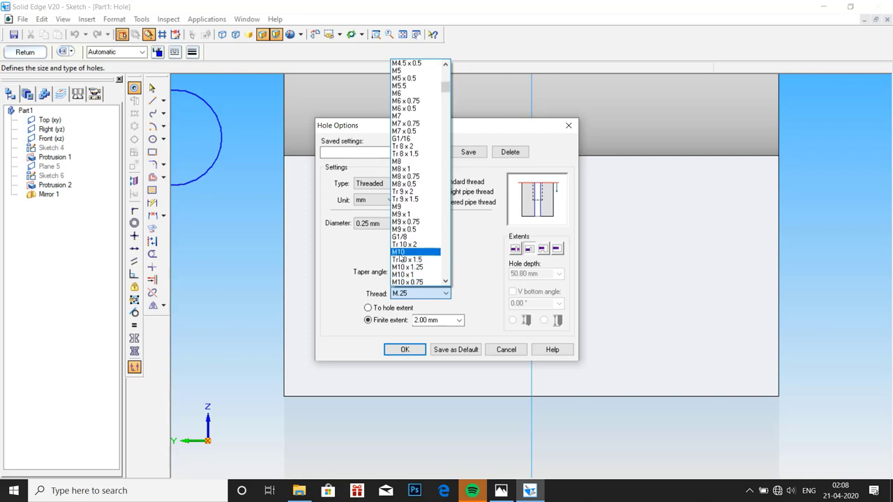
left_click(400, 256)
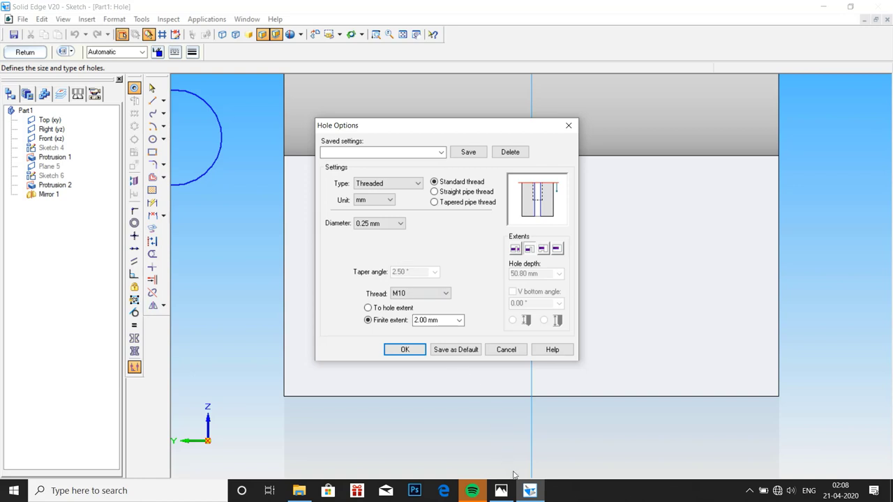
Give the hole a finite 15 mm depth, checking the reference drawing for the value.
mouse_move(501, 488)
left_click(511, 438)
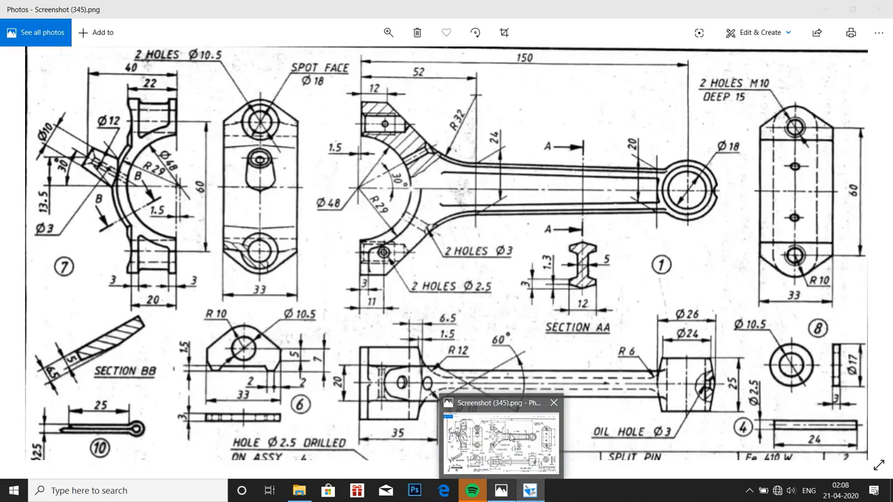
left_click(530, 490)
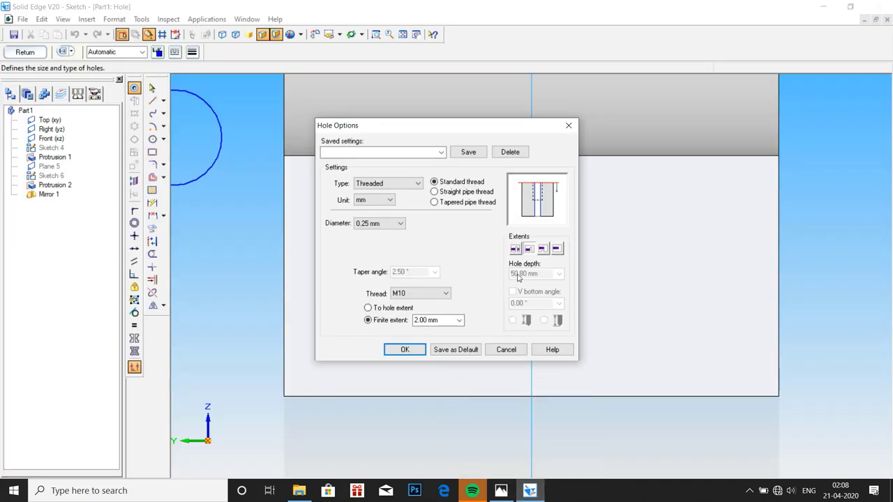
left_click(557, 250)
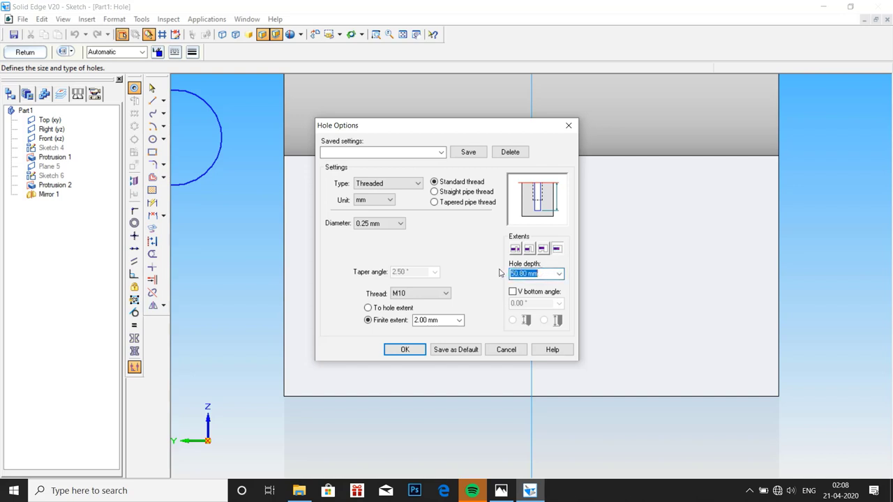
type("15")
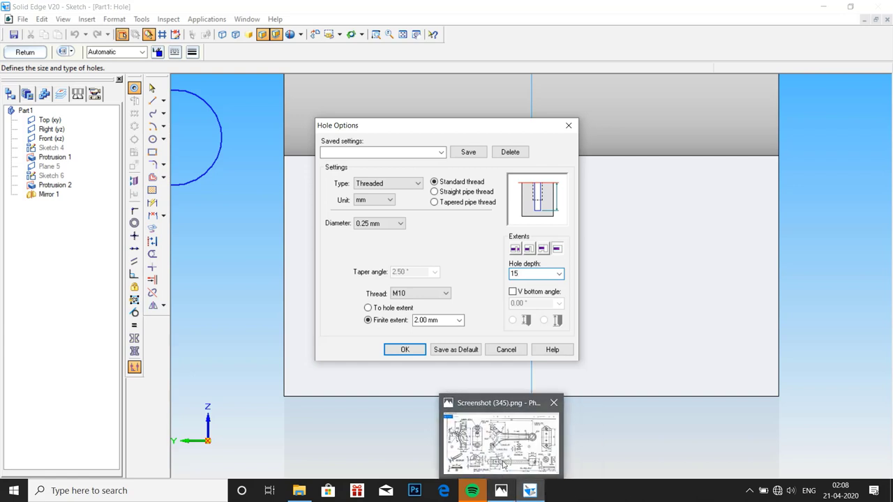
left_click(501, 491)
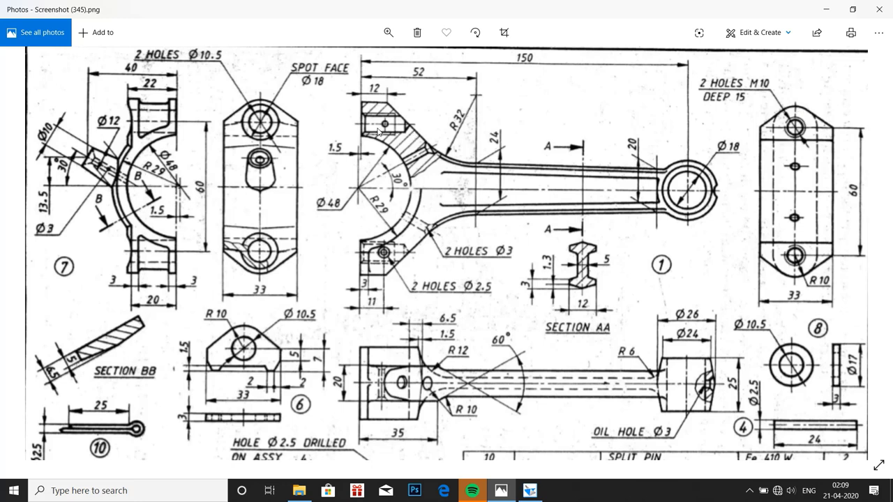
key("alt+Tab")
left_click_drag(458, 320, 405, 317)
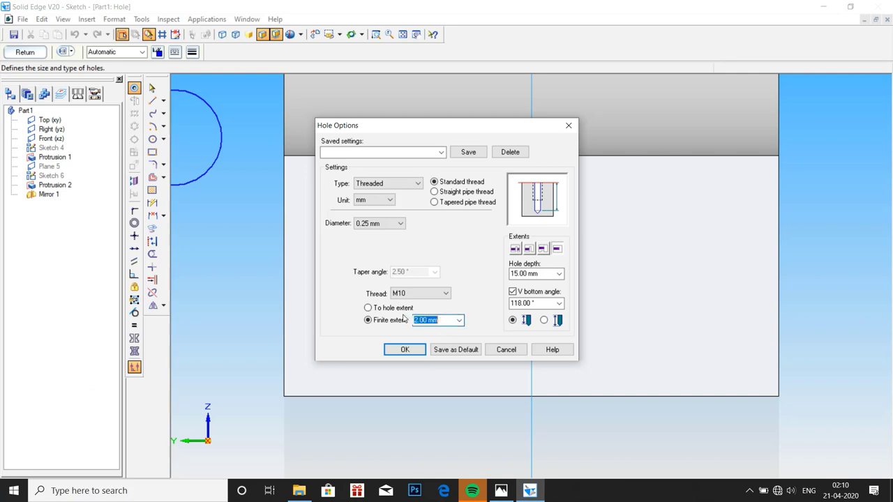
type("13")
key("Tab")
Apply the M10 hole settings and centre the hole on the vertical reference line.
left_click(405, 349)
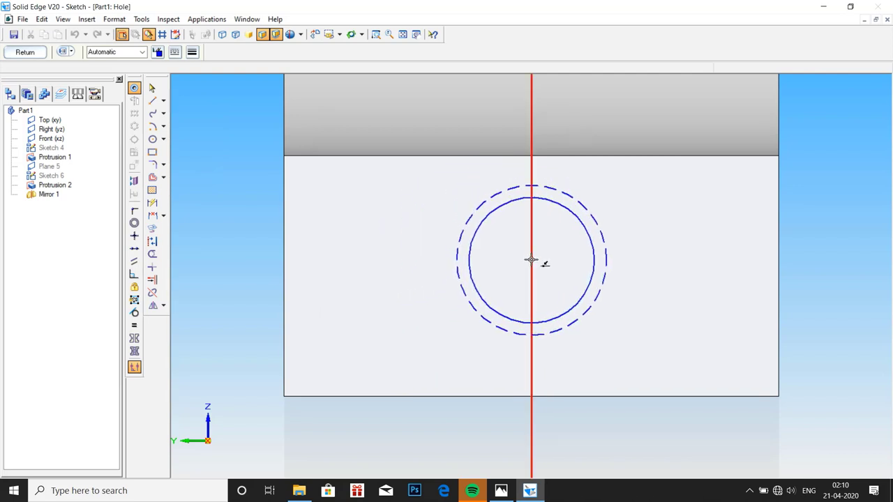
left_click(531, 259)
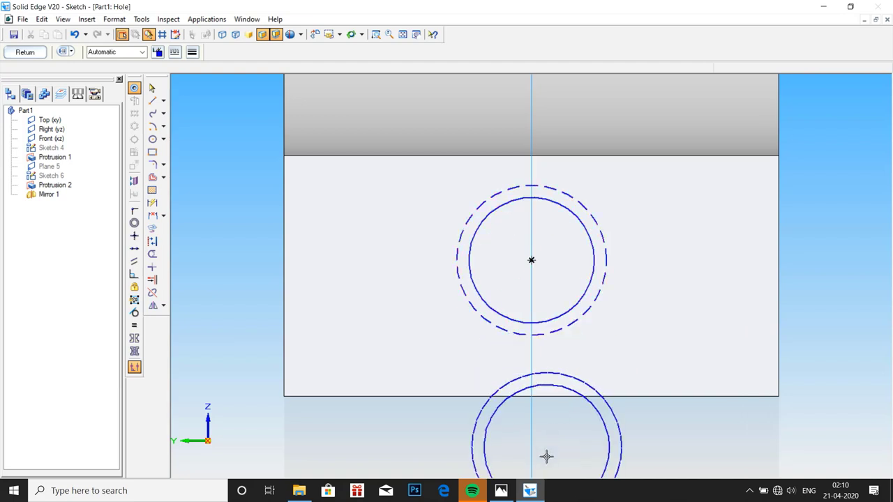
left_click(499, 486)
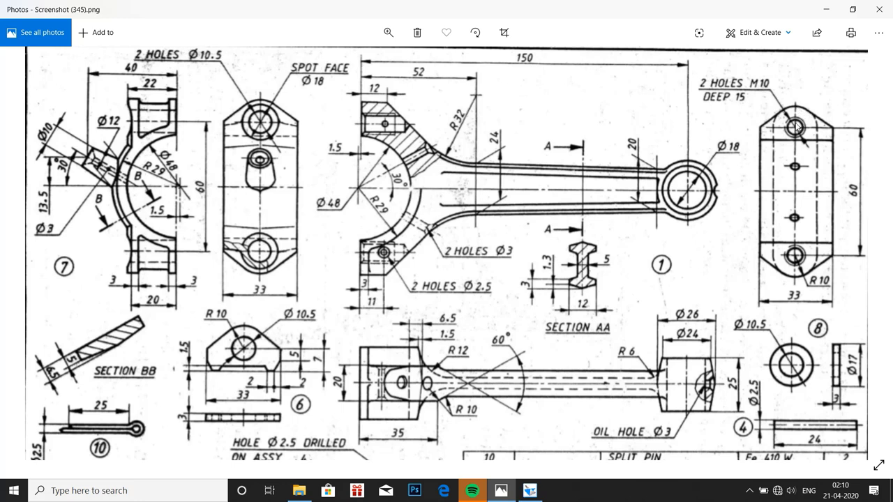
left_click(530, 490)
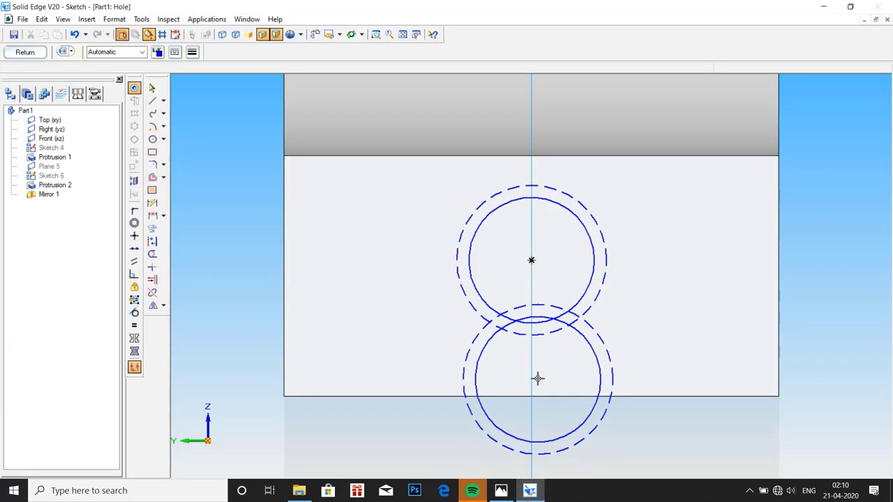
left_click(153, 203)
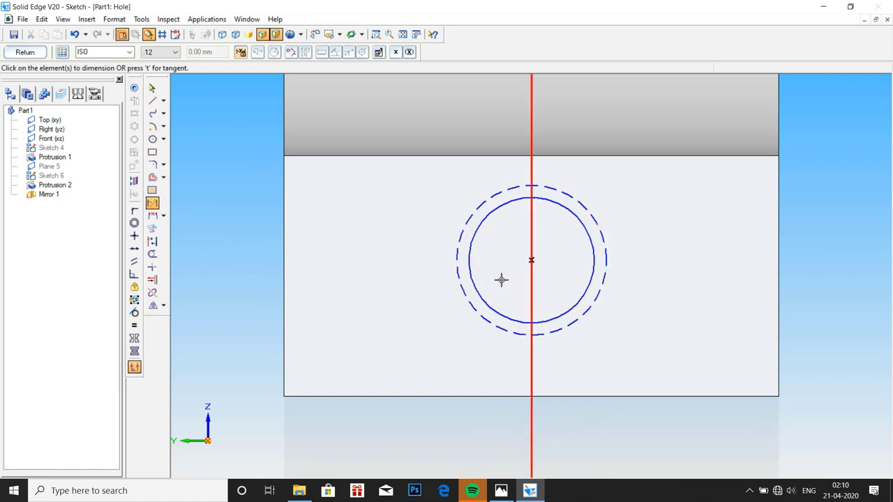
Dimension the M10 hole centre 10 mm above the face's bottom edge.
left_click(466, 269)
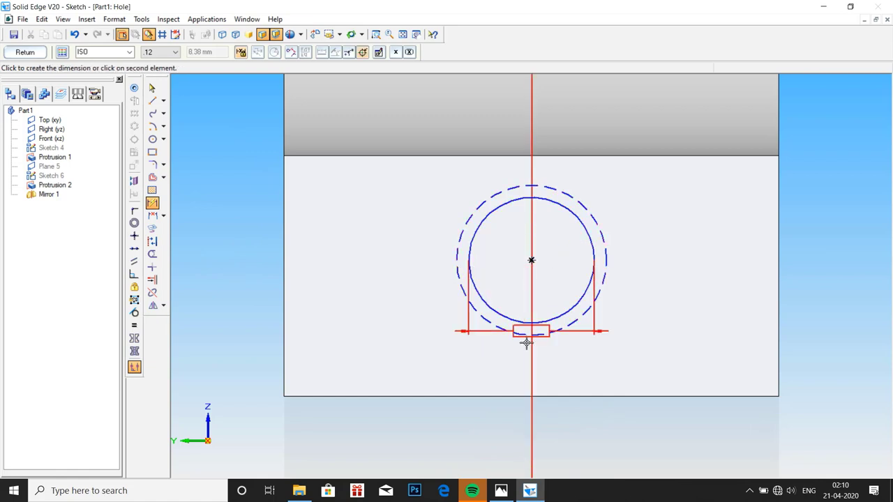
left_click(518, 397)
left_click(825, 348)
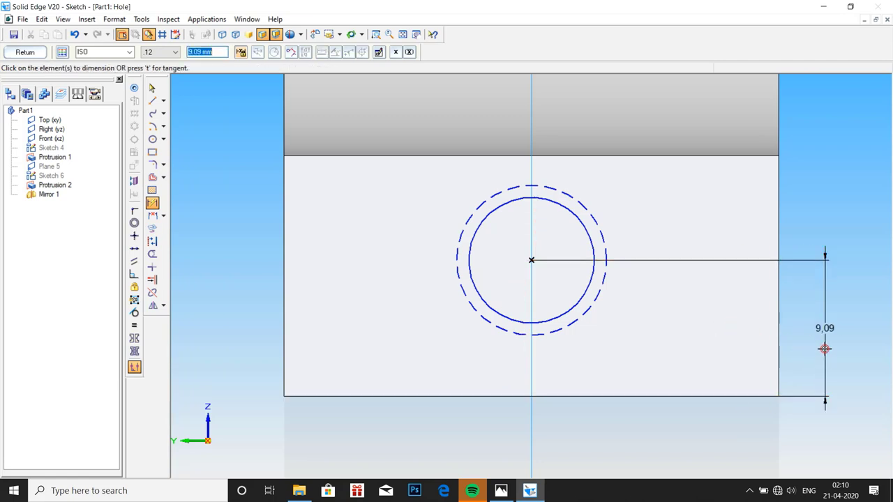
type("10")
key("Return")
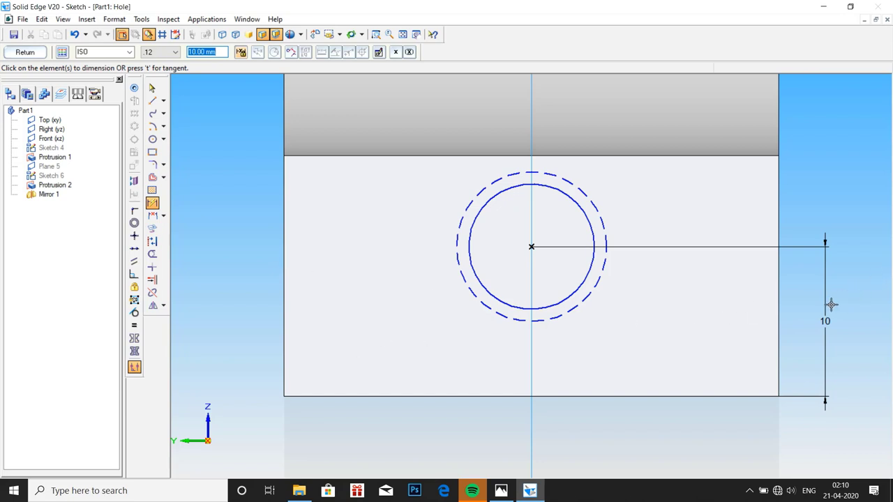
left_click(501, 491)
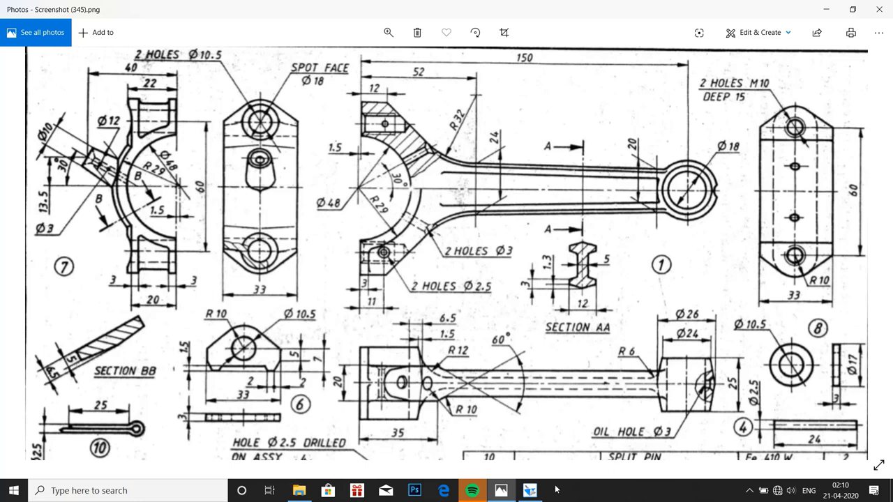
mouse_move(531, 489)
left_click(535, 442)
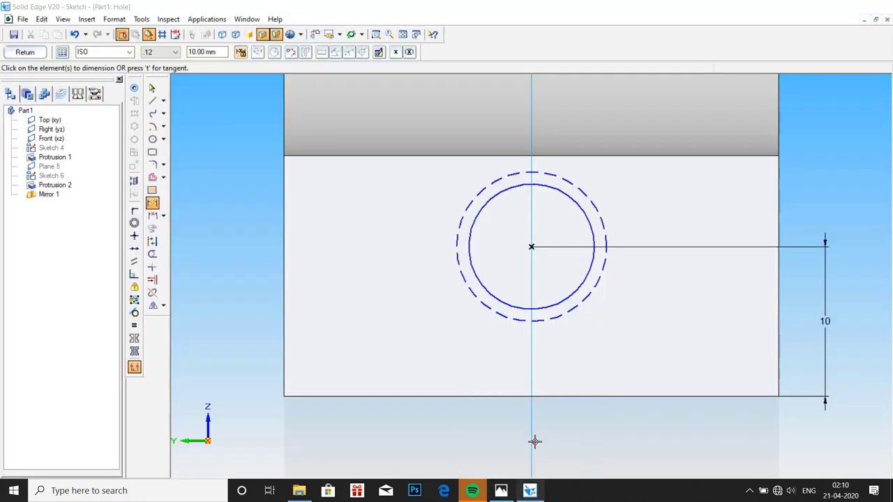
left_click(406, 37)
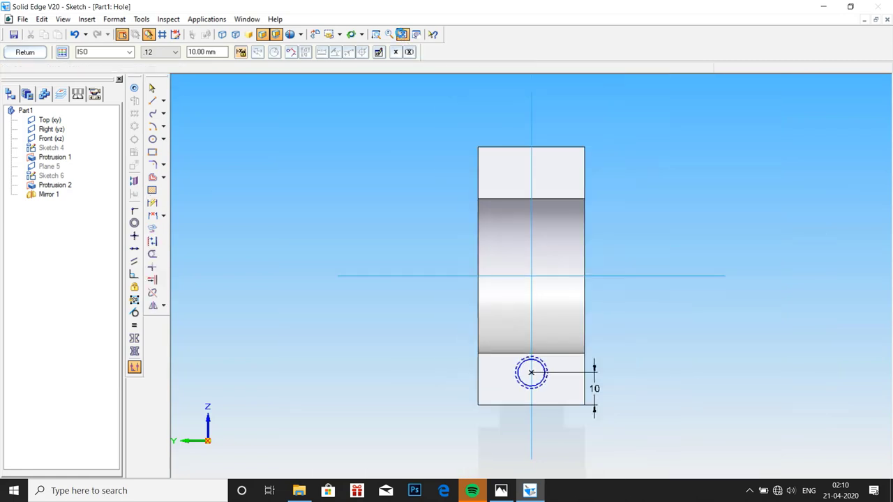
Complete Hole 1, then start a coincident-plane Sketch 7 on the cap's end face.
key("Return")
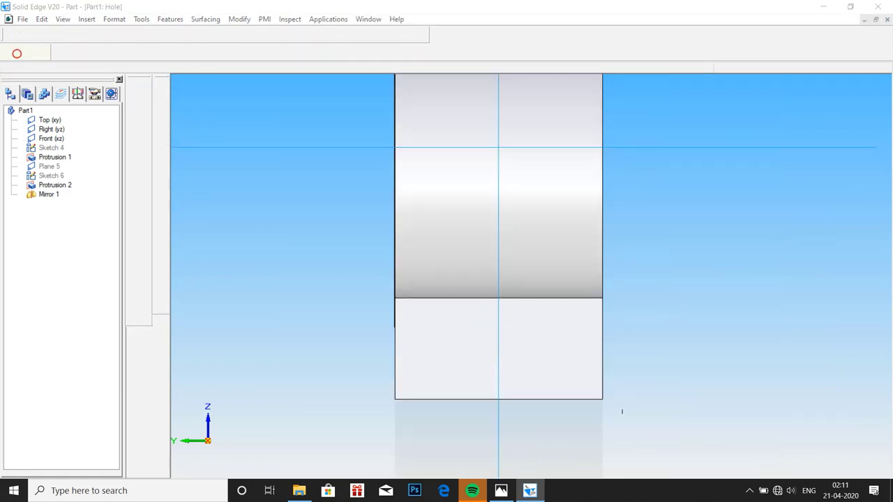
left_click(687, 371)
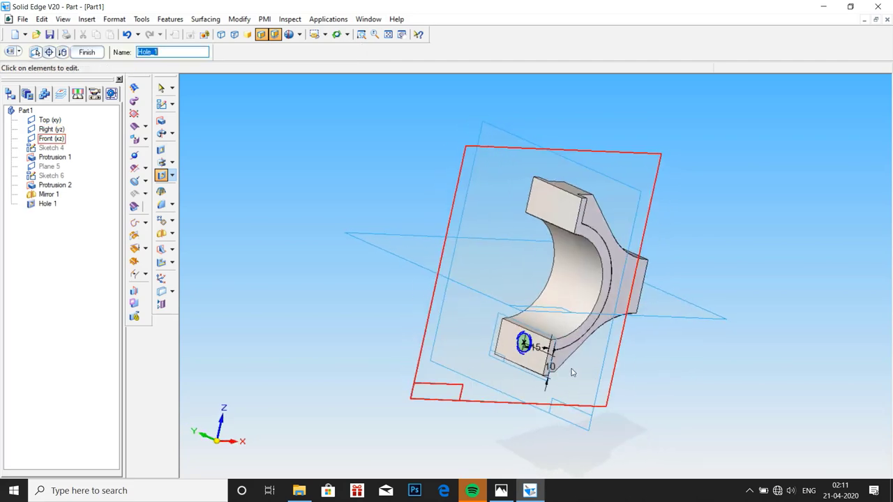
left_click(162, 103)
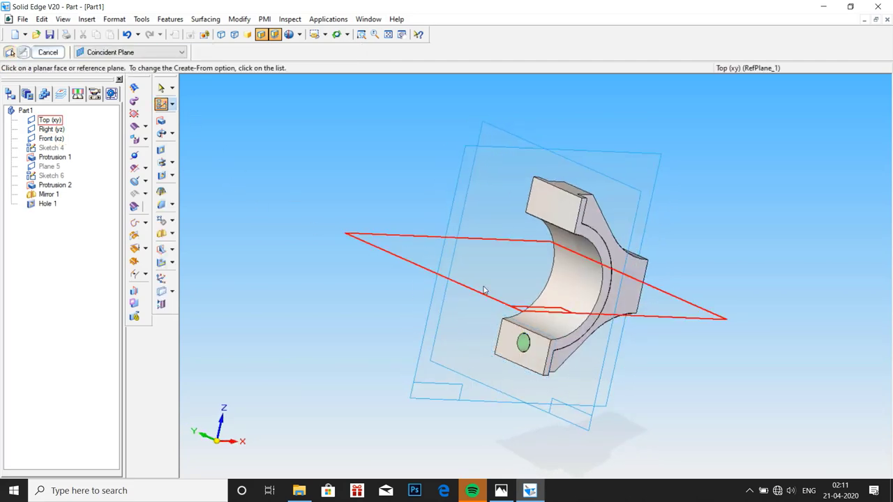
left_click(510, 341)
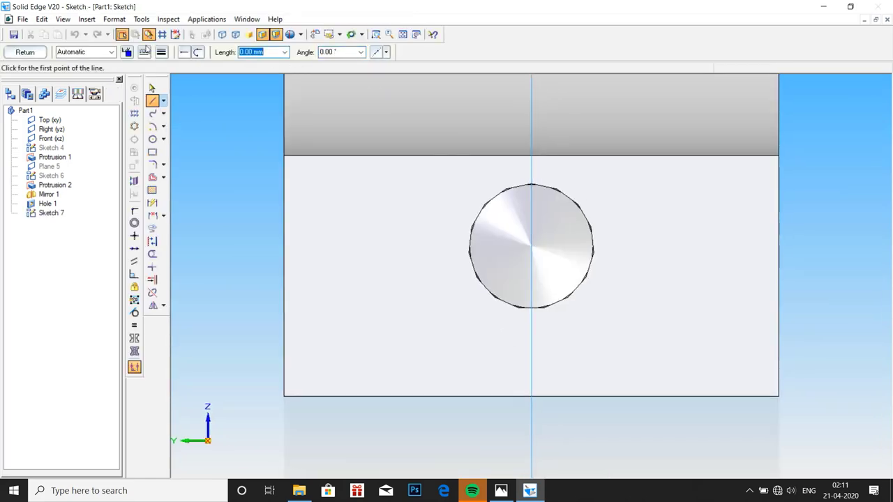
Draw a 20 mm diameter circle centred on the hole, then view the reference drawing.
left_click(152, 139)
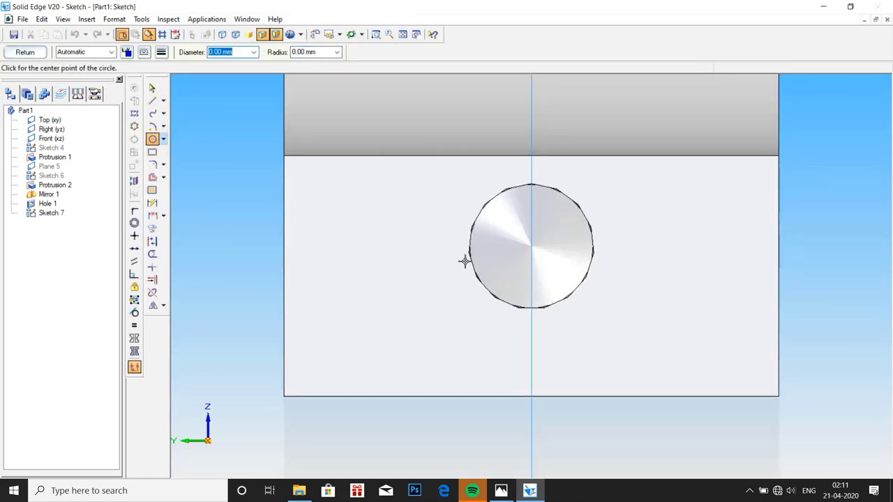
left_click(530, 246)
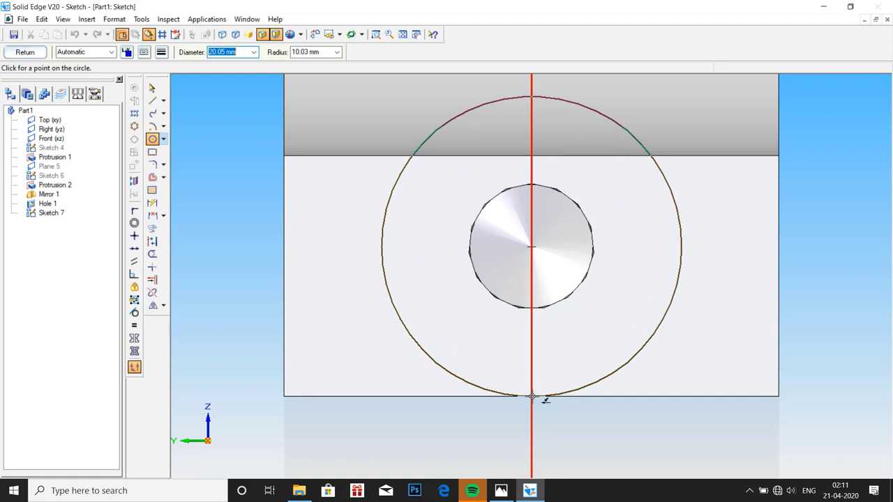
left_click(531, 396)
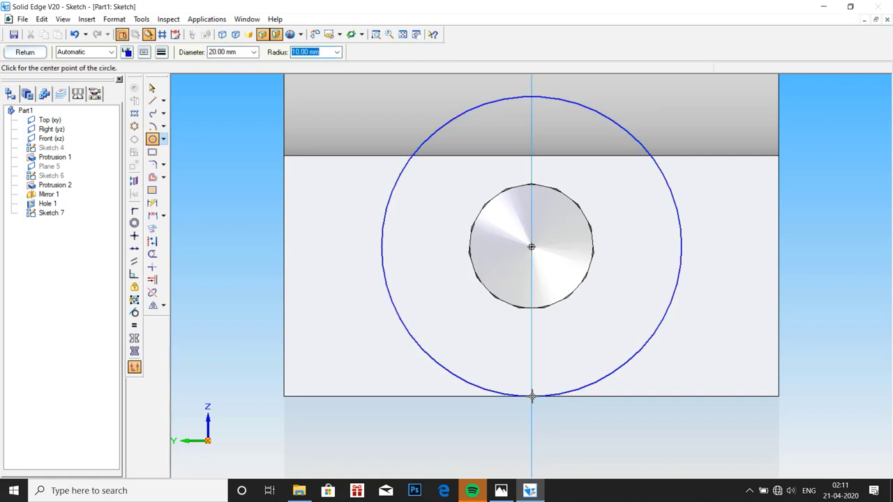
left_click(153, 101)
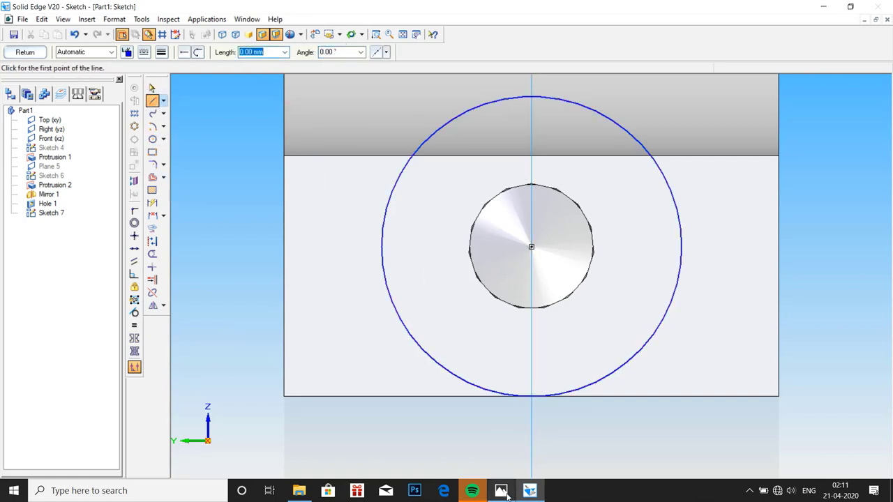
left_click(510, 461)
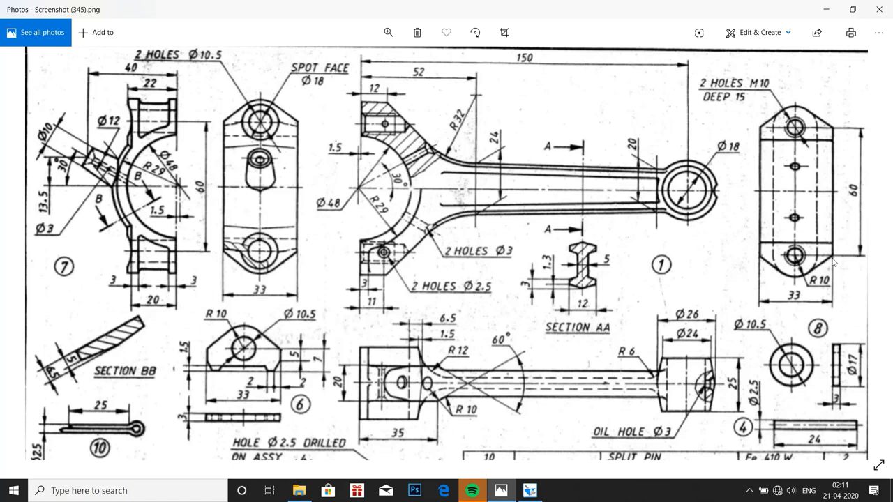
Draw lines from the face's left and right edges tangent to the 20 mm circle.
left_click(530, 491)
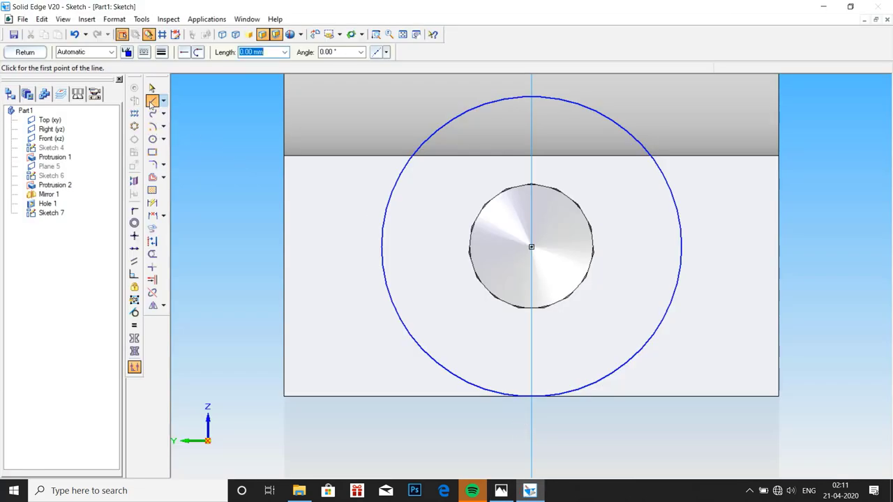
left_click(381, 246)
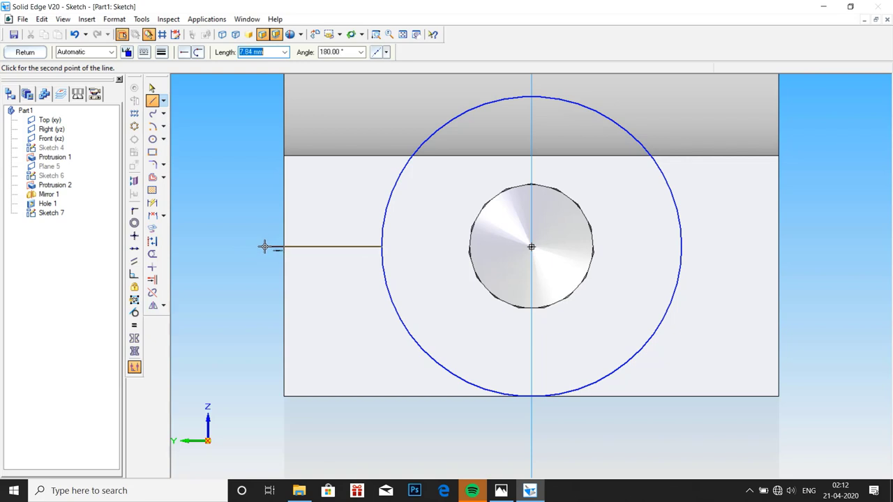
key("Escape")
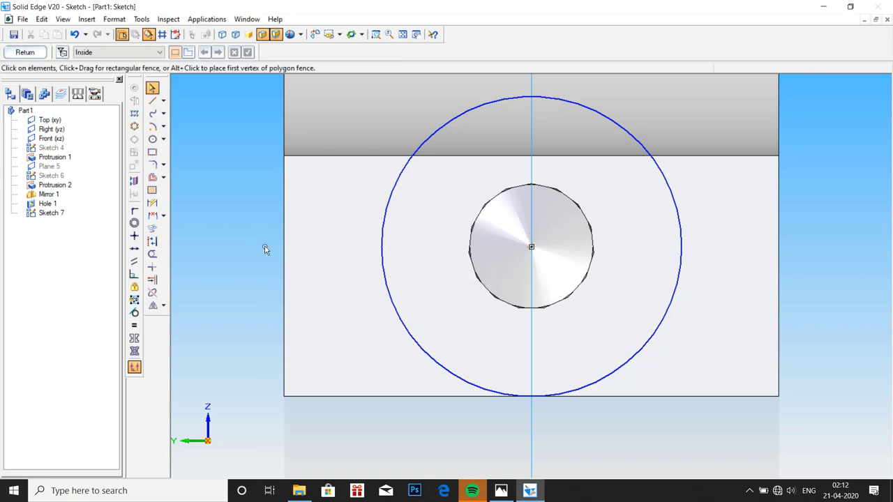
left_click(151, 103)
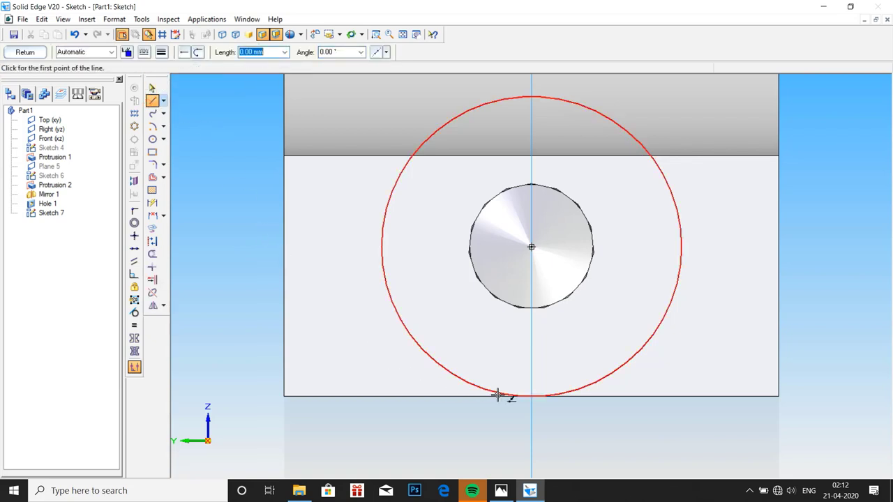
left_click(284, 247)
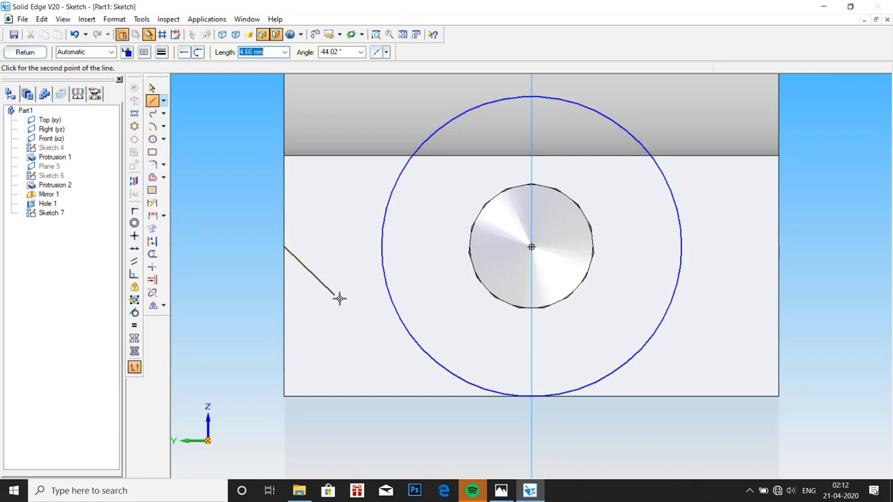
left_click(443, 369)
key("Escape")
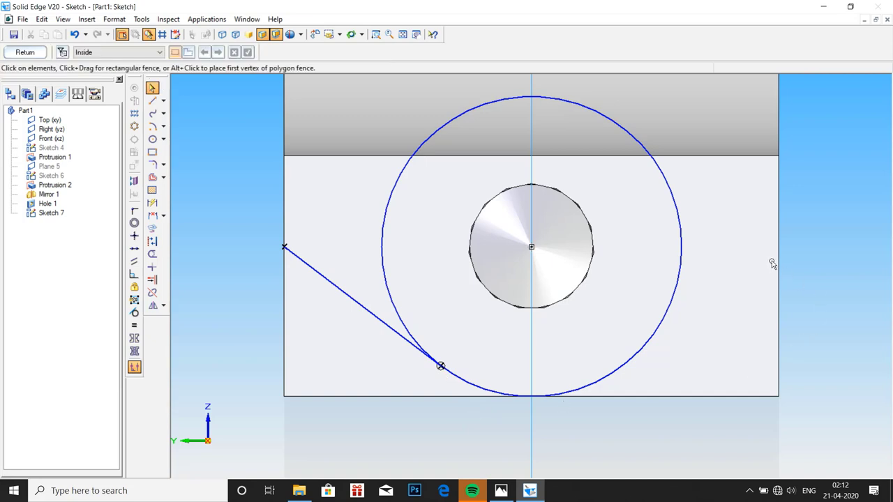
left_click(152, 100)
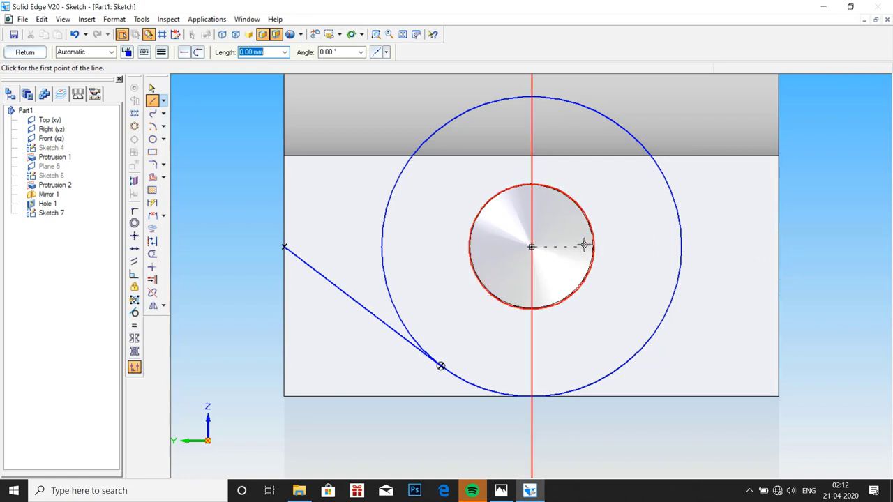
left_click(777, 248)
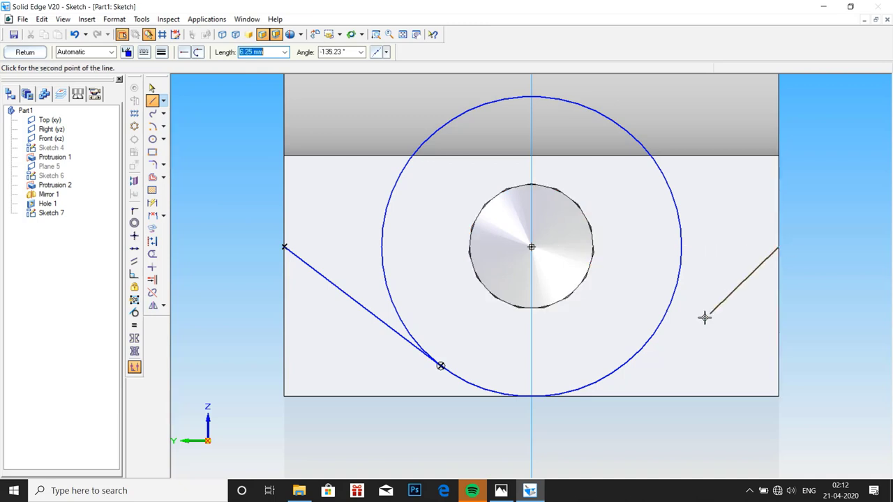
left_click(637, 356)
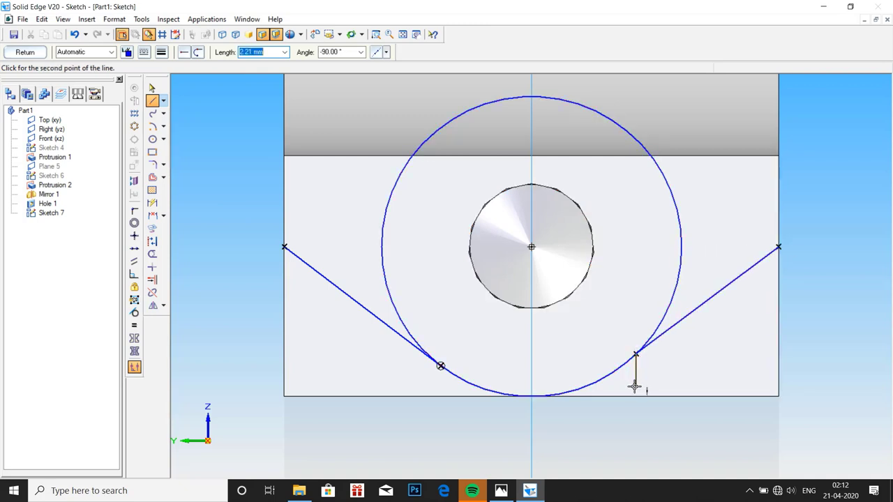
key("Escape")
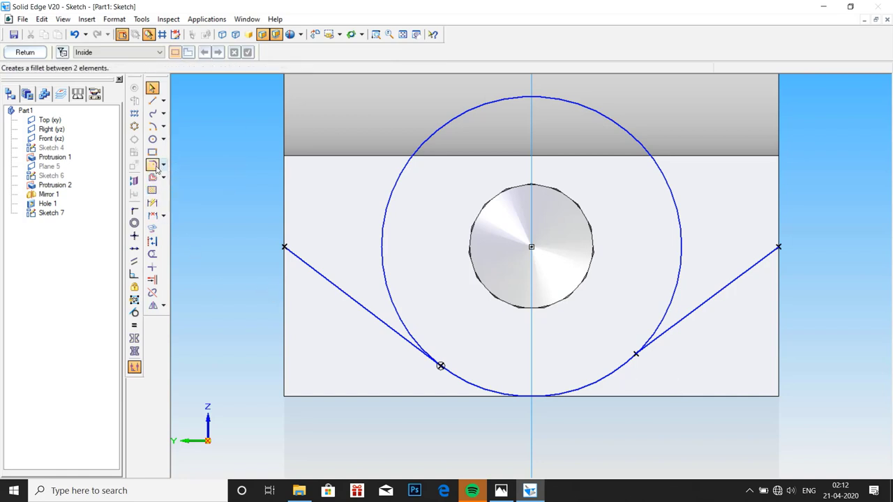
Draw a rectangular loop below the face joining the outer ends of both tangent lines.
left_click(153, 102)
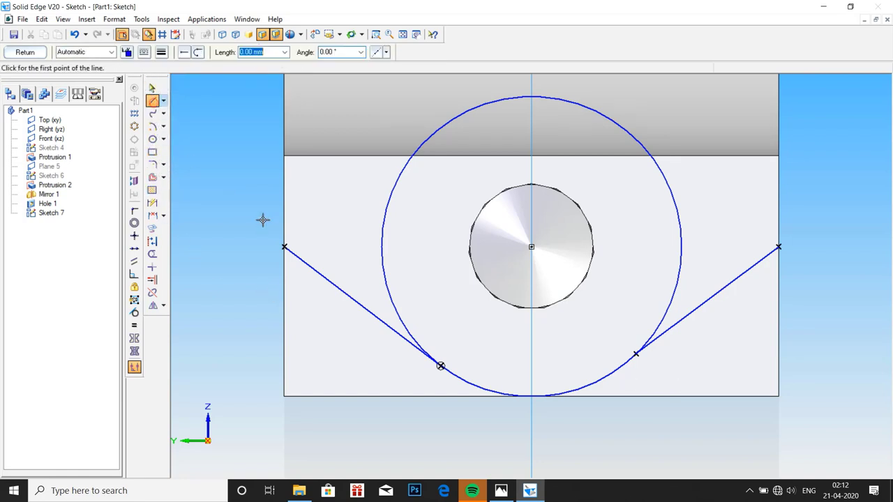
left_click(286, 248)
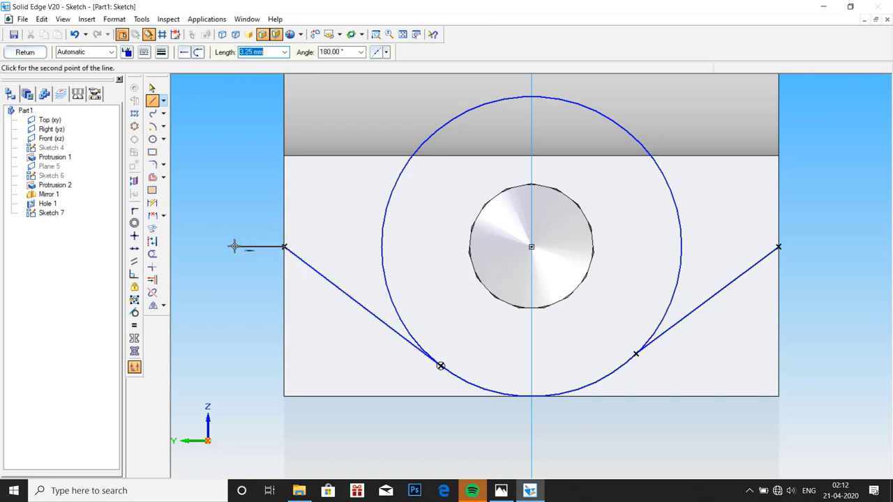
left_click(228, 247)
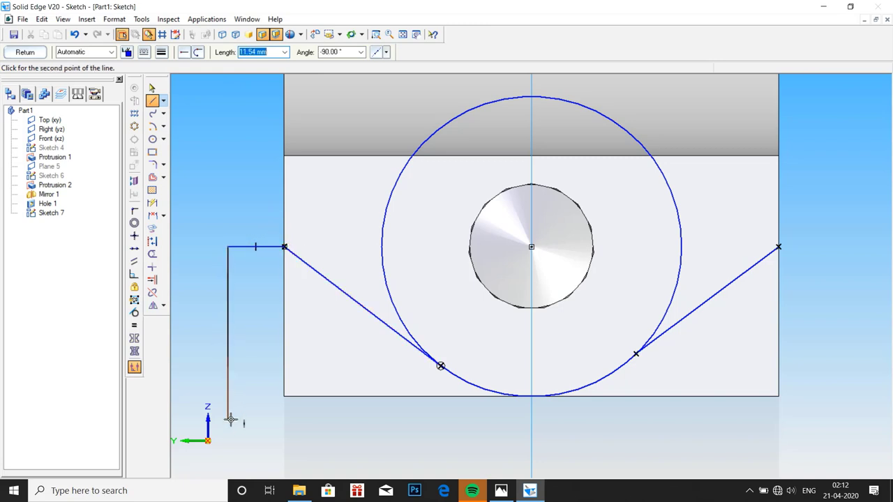
left_click(229, 418)
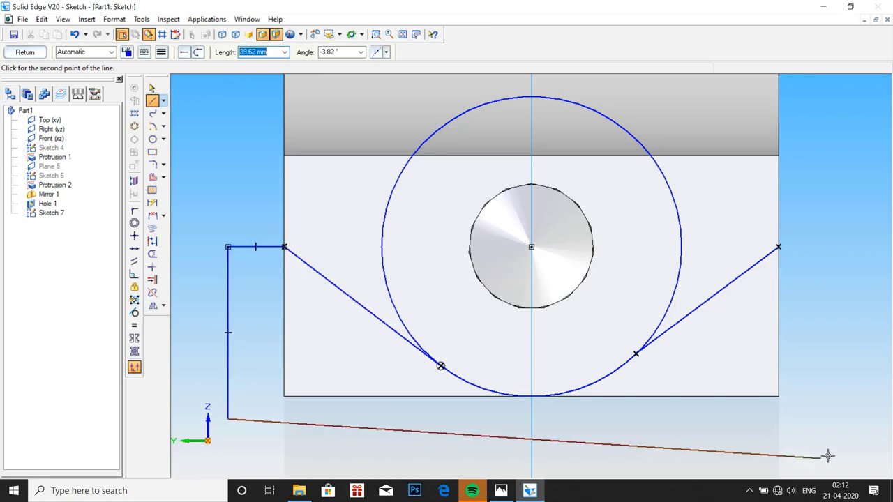
left_click(834, 418)
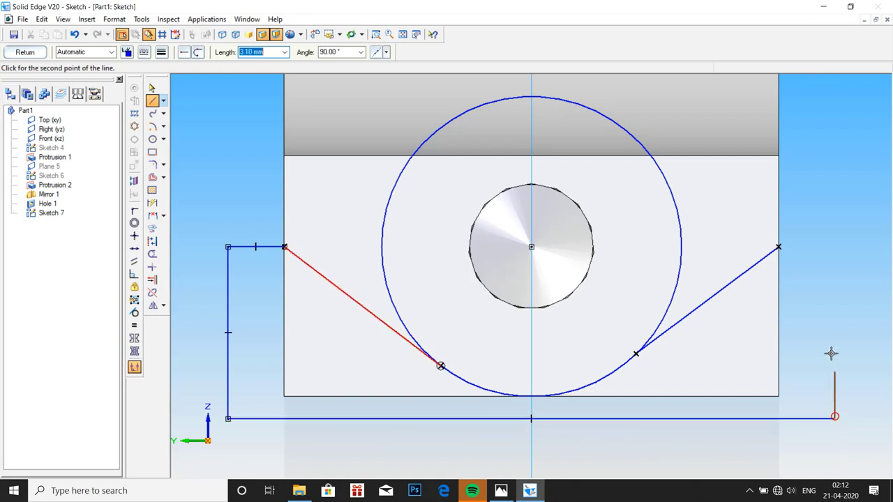
left_click(835, 246)
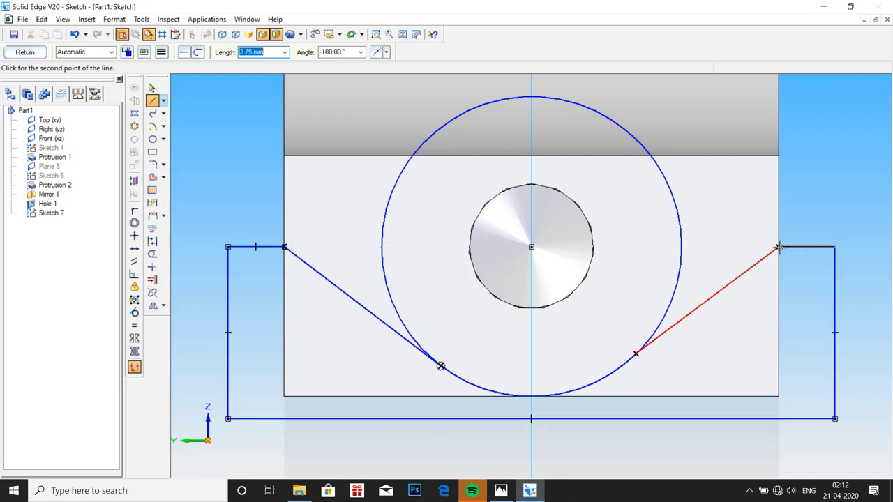
left_click(778, 246)
key("Escape")
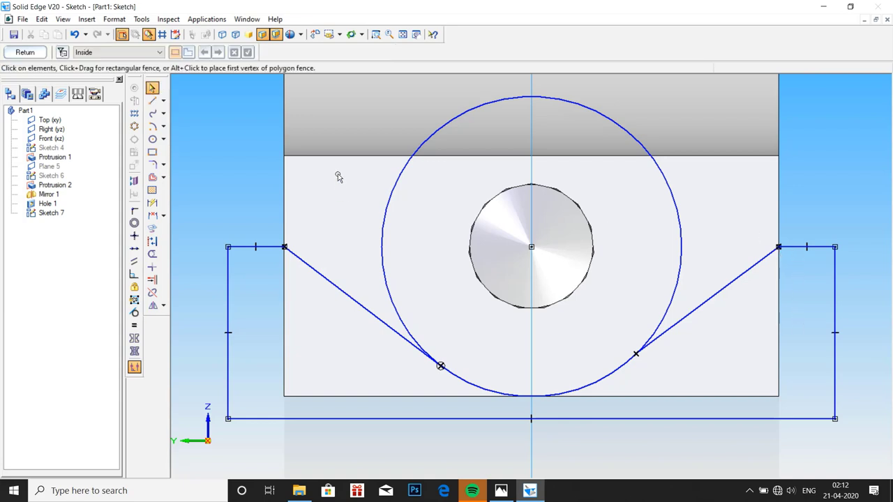
Dimension the left side 10 mm vertically, from the top-left ledge line to the bottom edge.
left_click(153, 217)
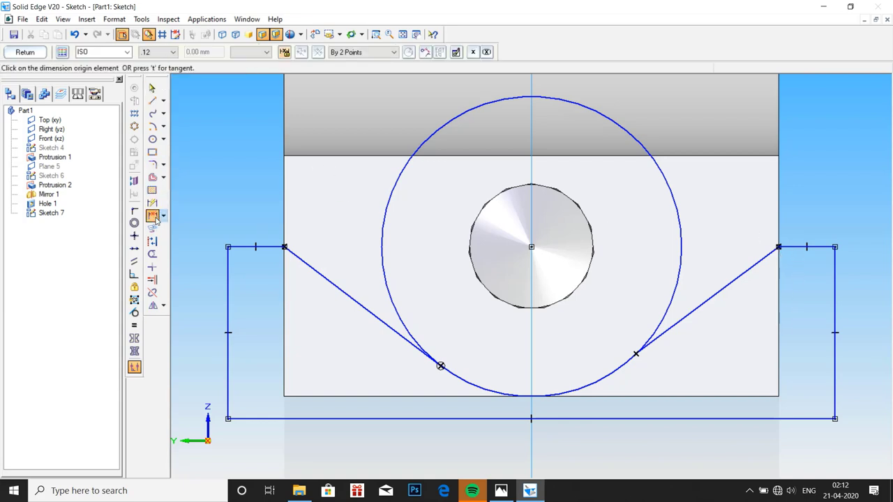
left_click(286, 247)
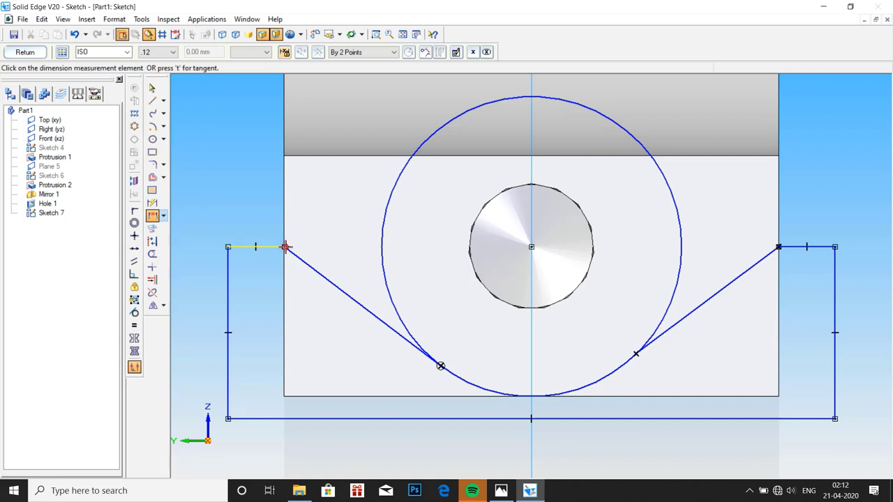
left_click(296, 396)
left_click(200, 372)
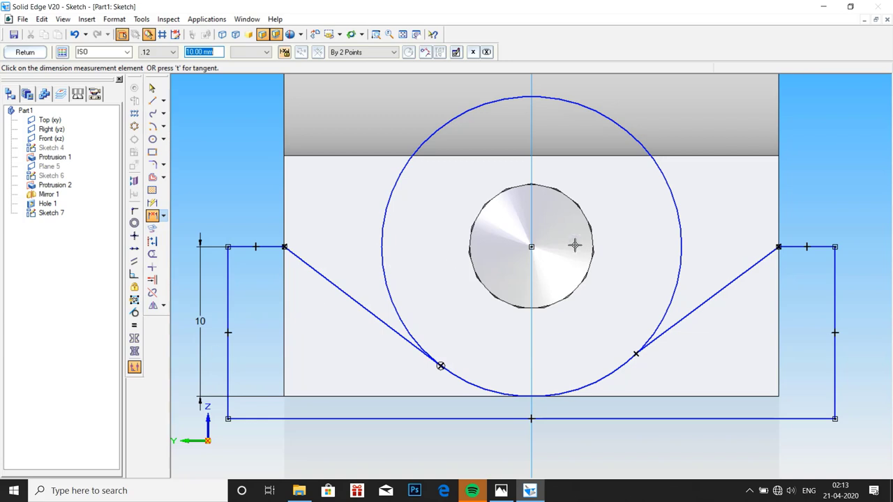
Add the matching 10 mm vertical dimension from the top-right ledge to the bottom edge.
left_click(780, 247)
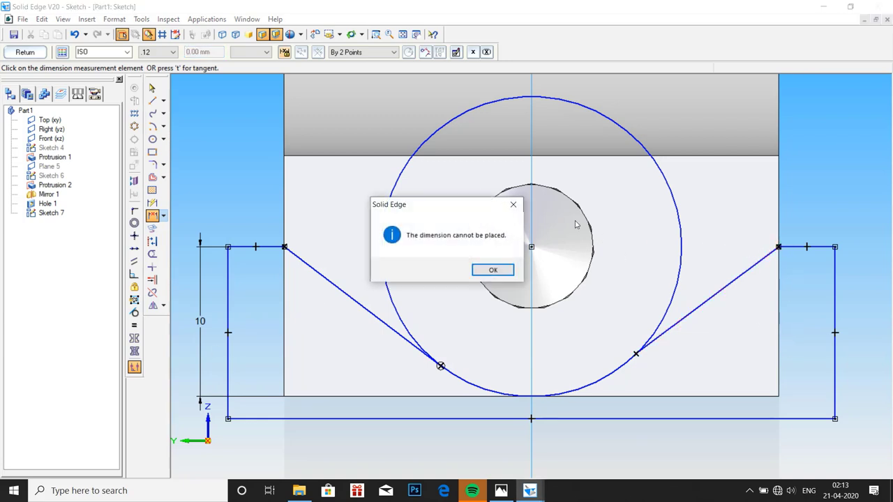
left_click(514, 204)
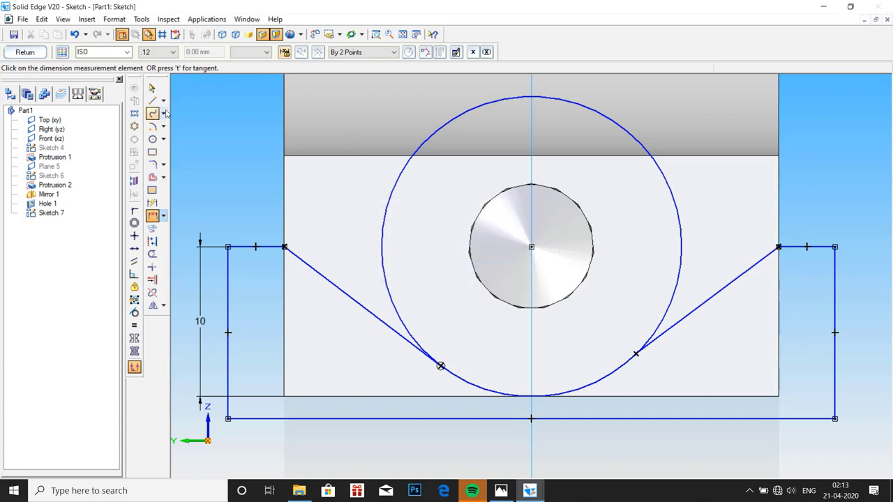
left_click(784, 248)
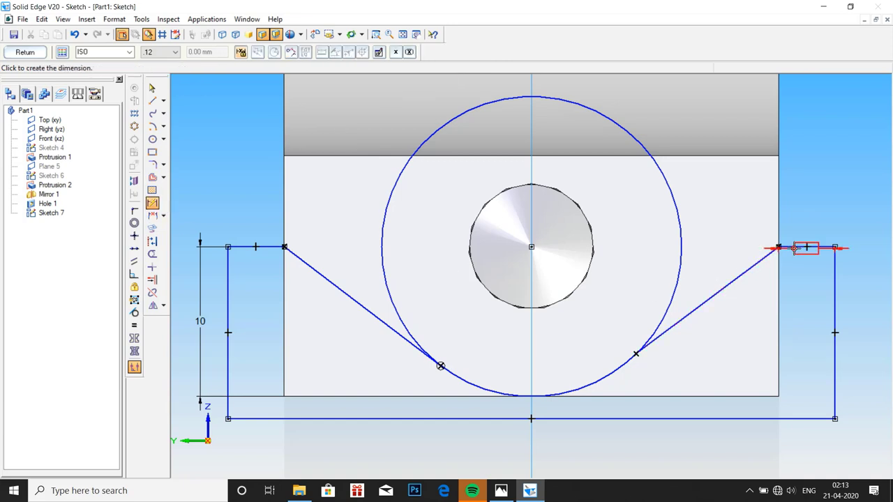
left_click(762, 393)
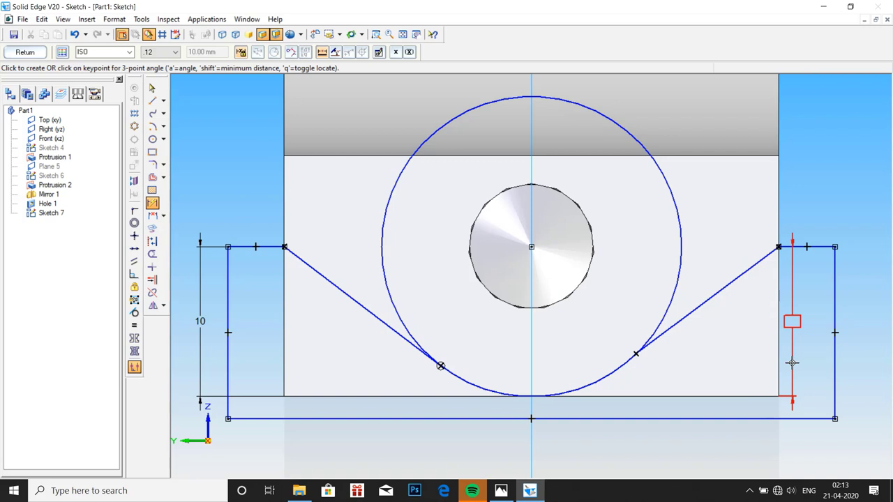
left_click(796, 363)
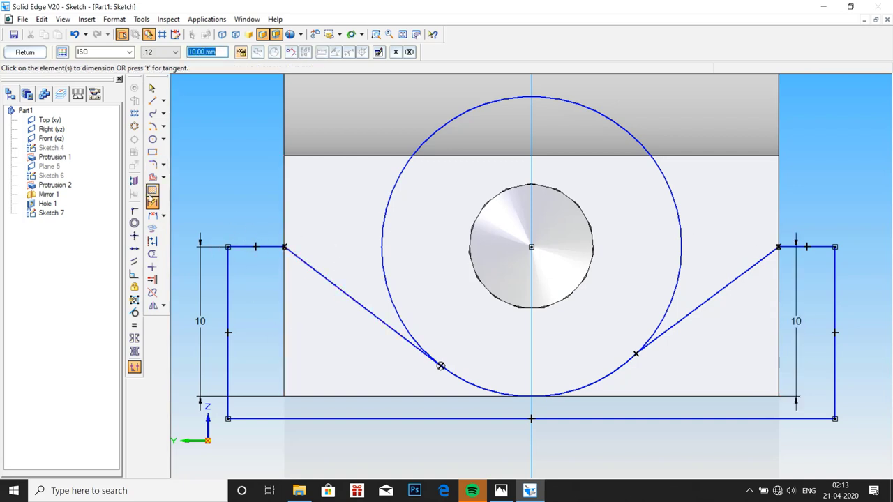
left_click(134, 312)
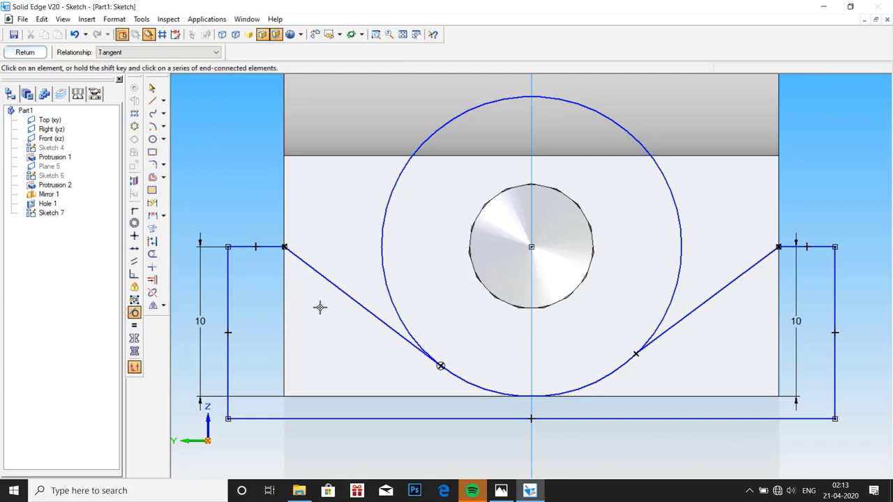
Make the left and right slanted lines tangent to the large circle.
left_click(370, 312)
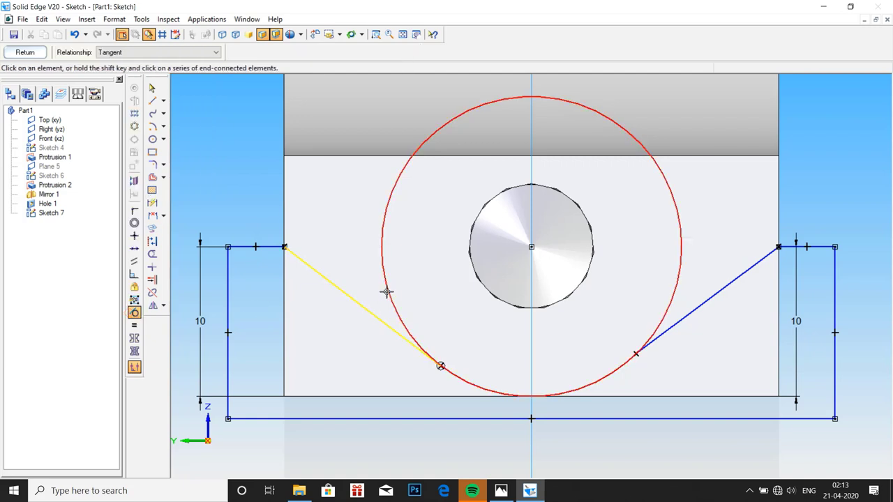
left_click(387, 292)
left_click(134, 312)
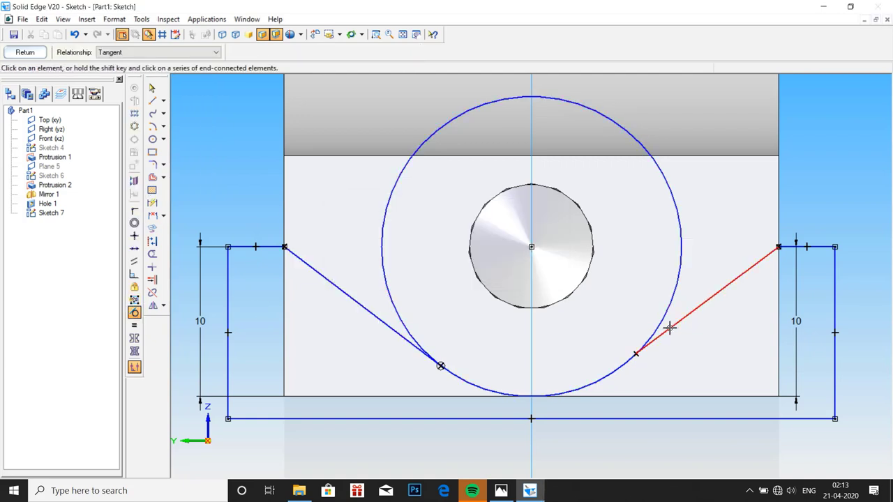
left_click(668, 327)
left_click(660, 322)
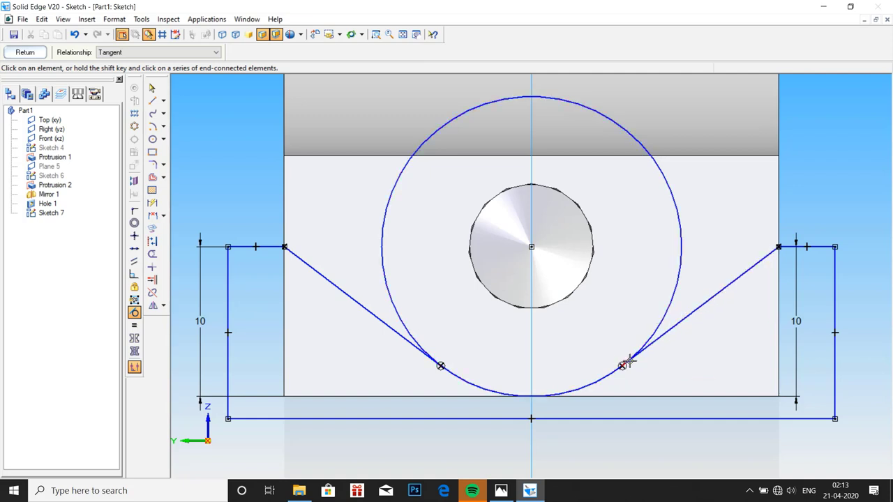
Try connecting the right line's tangent point to the circle, then dismiss the conflict message.
left_click(134, 210)
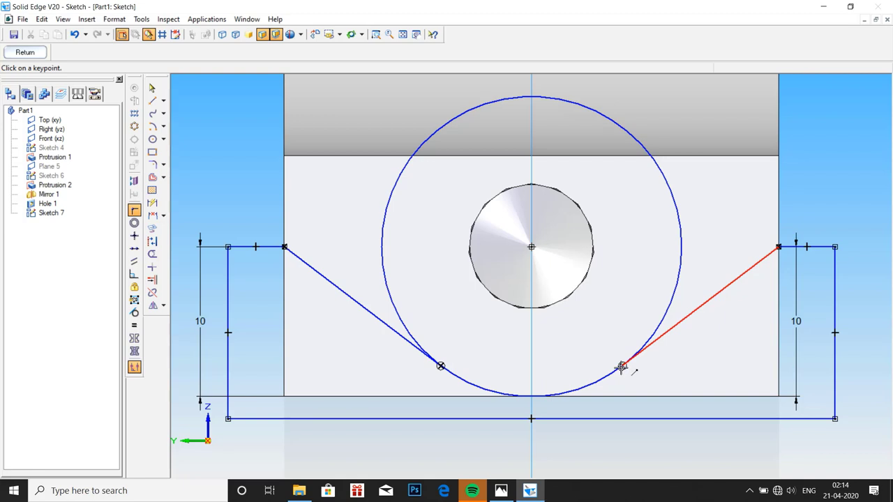
left_click(621, 368)
left_click(618, 374)
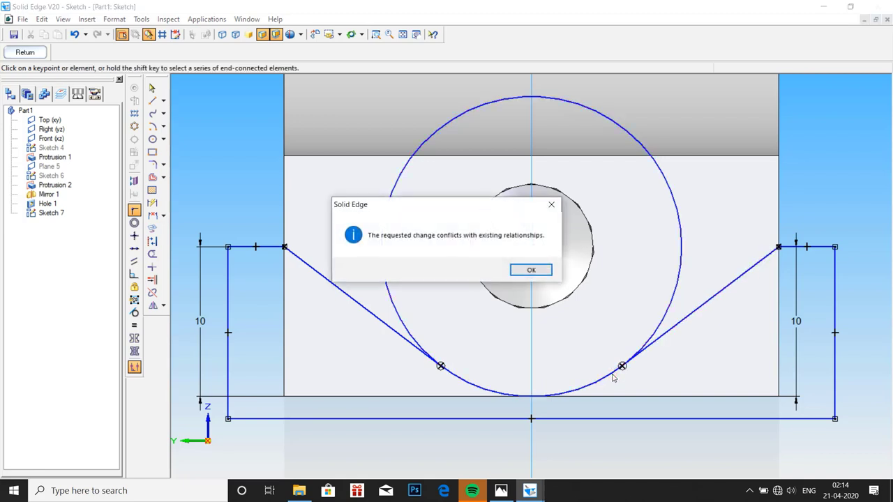
left_click(531, 271)
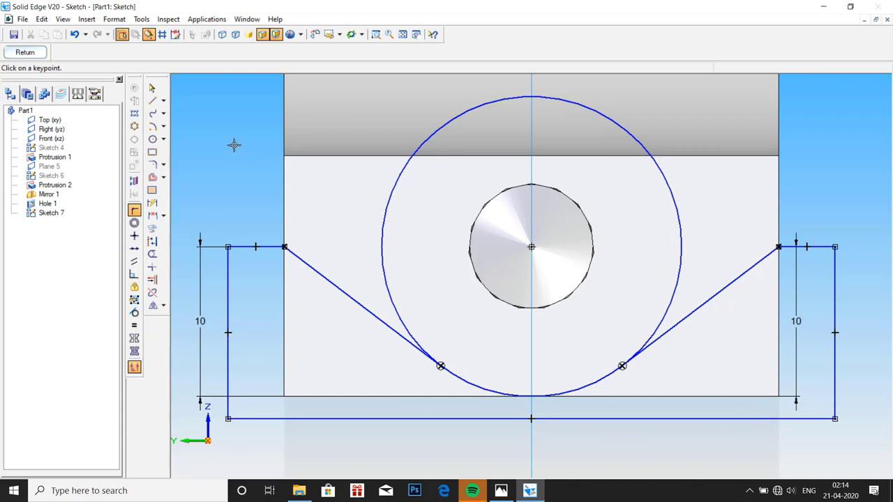
Trim away the circle's upper arc, close Sketch 7, and check the reference drawing in Photos.
left_click(153, 254)
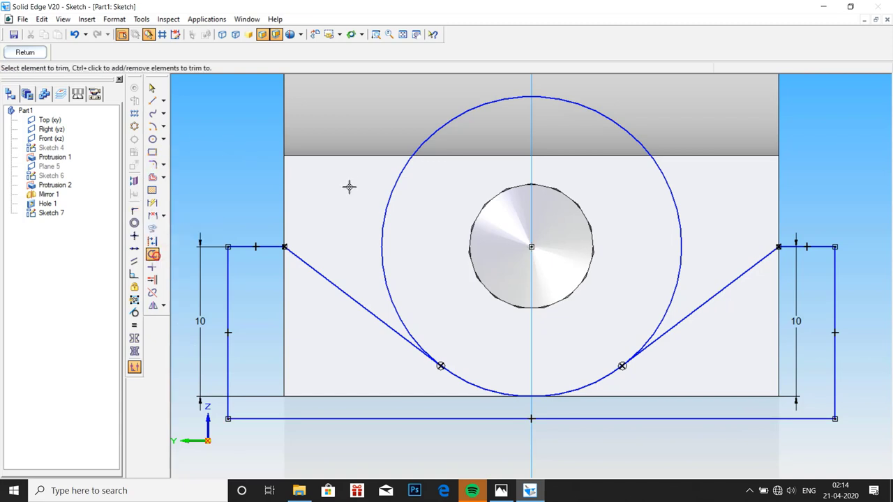
left_click(389, 201)
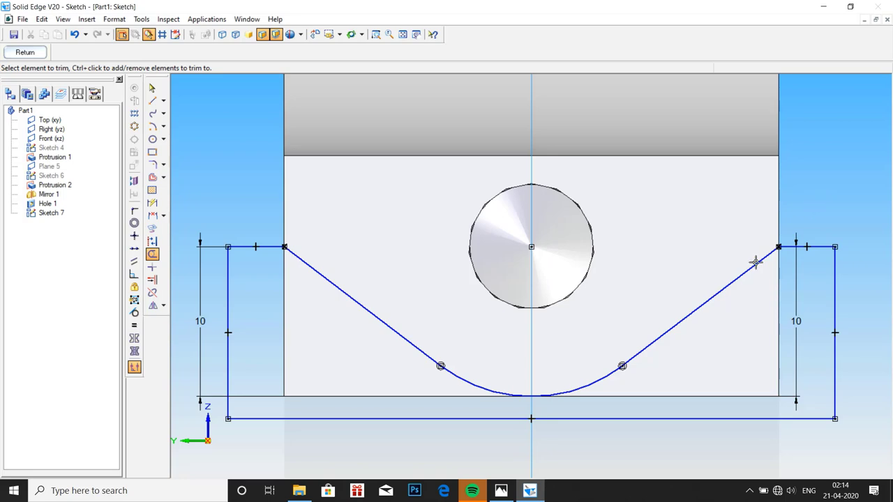
left_click(26, 52)
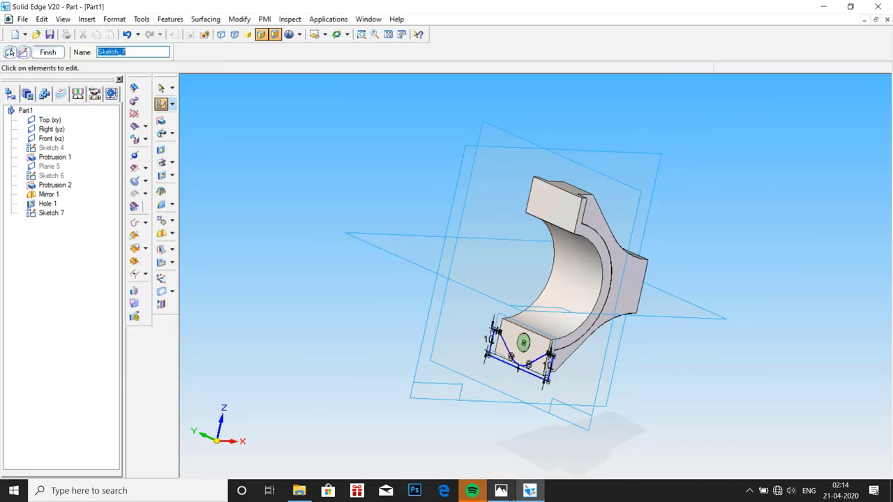
left_click(501, 490)
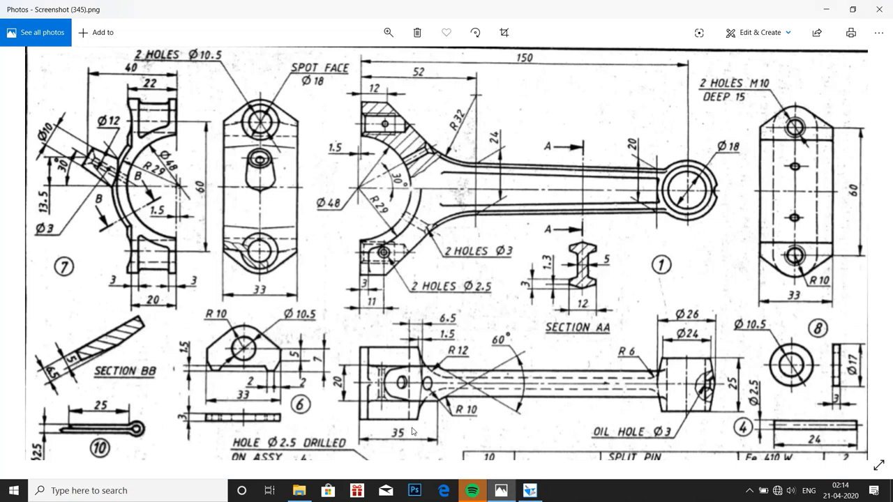
left_click(529, 490)
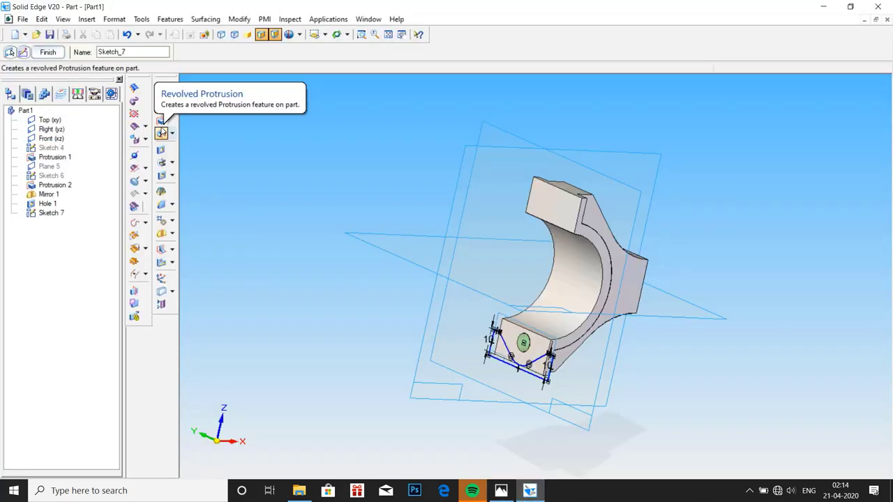
Create Cutout 1 from the boss outline profile chain of Sketch 7.
left_click(161, 149)
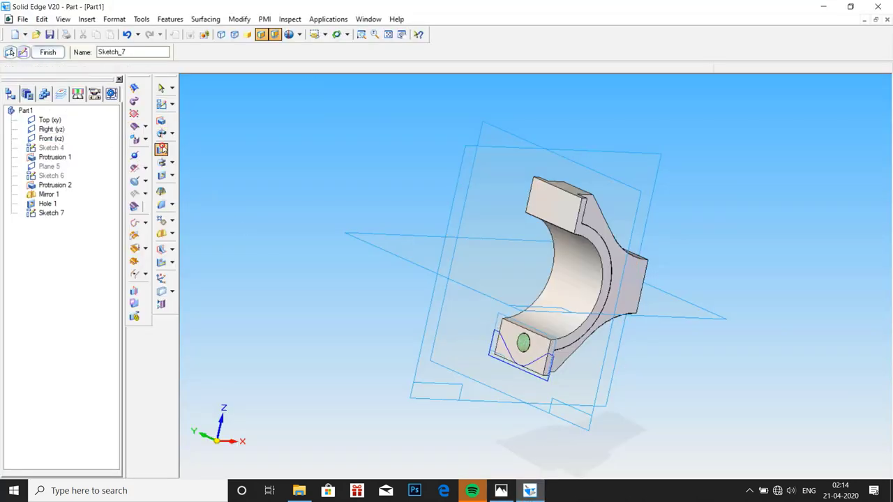
left_click(543, 379)
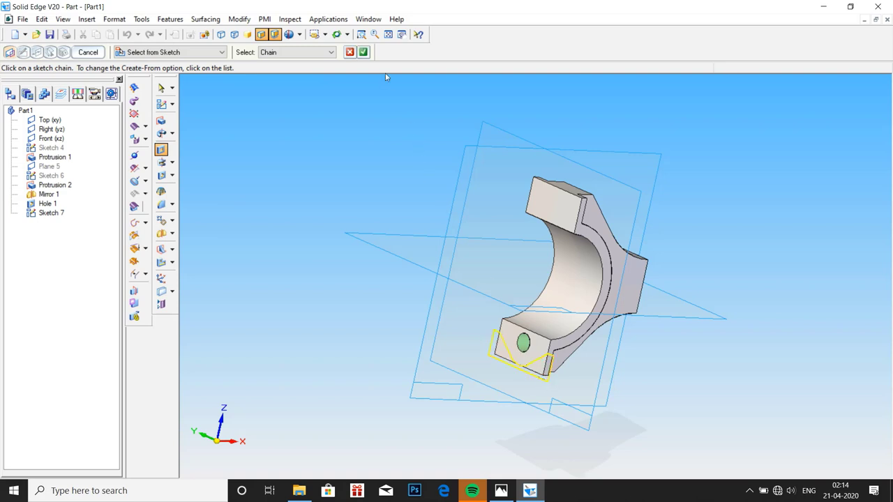
left_click(364, 52)
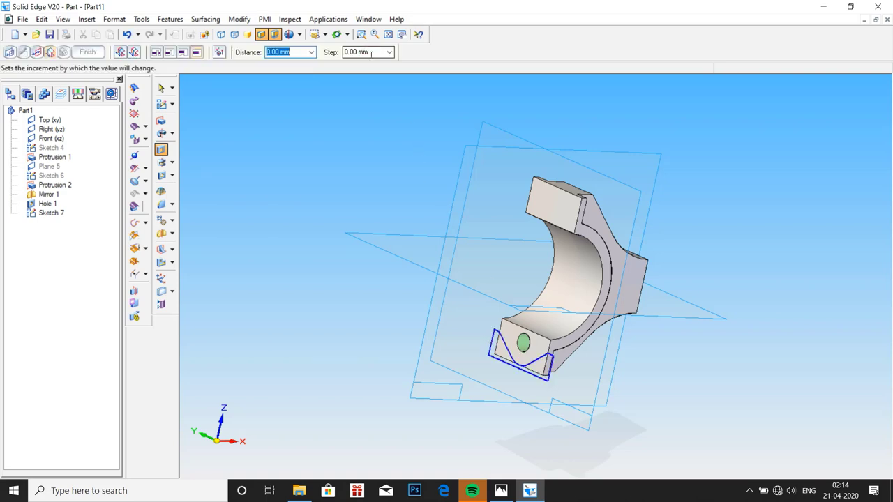
middle_click_drag(628, 369, 591, 377)
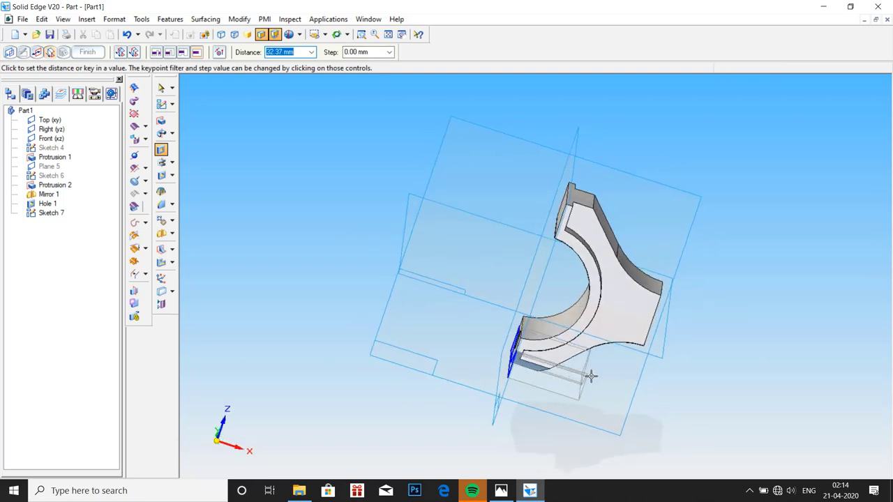
left_click(630, 380)
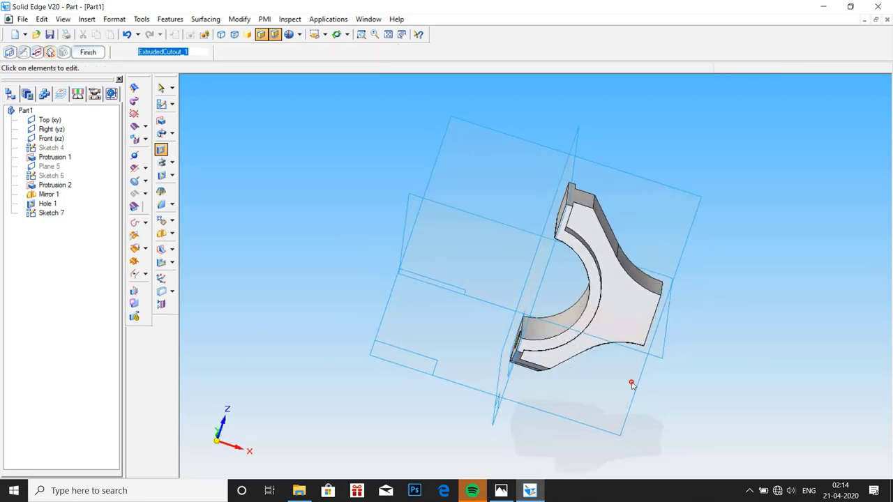
left_click(89, 52)
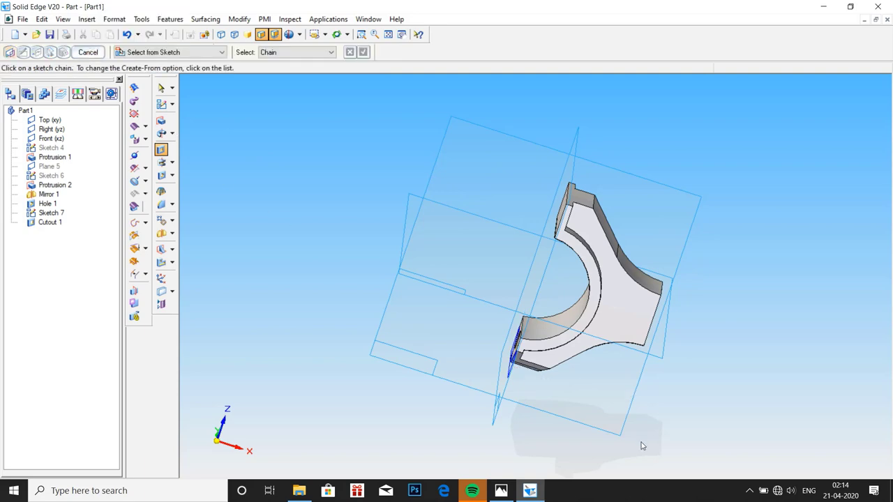
Orbit to inspect the cut, then bring the connecting-rod drawing in Photos to the front.
mouse_move(643, 445)
middle_mouse_down()
mouse_move(642, 370)
mouse_move(710, 389)
mouse_move(665, 409)
mouse_move(666, 433)
mouse_move(693, 436)
mouse_move(665, 432)
mouse_move(668, 450)
middle_mouse_up()
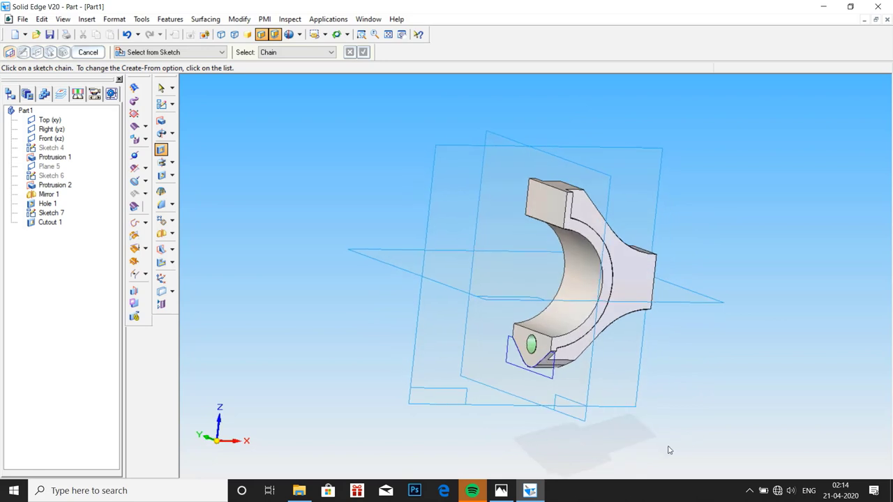
mouse_move(505, 495)
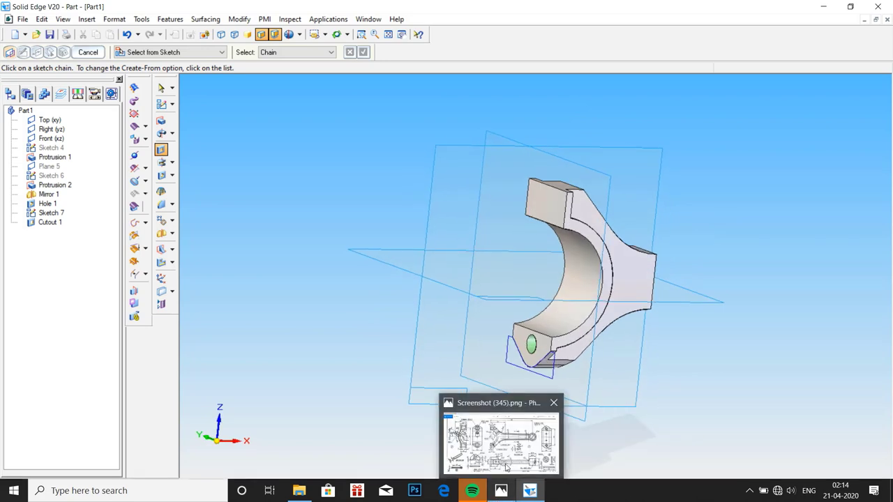
left_click(507, 467)
left_click(505, 464)
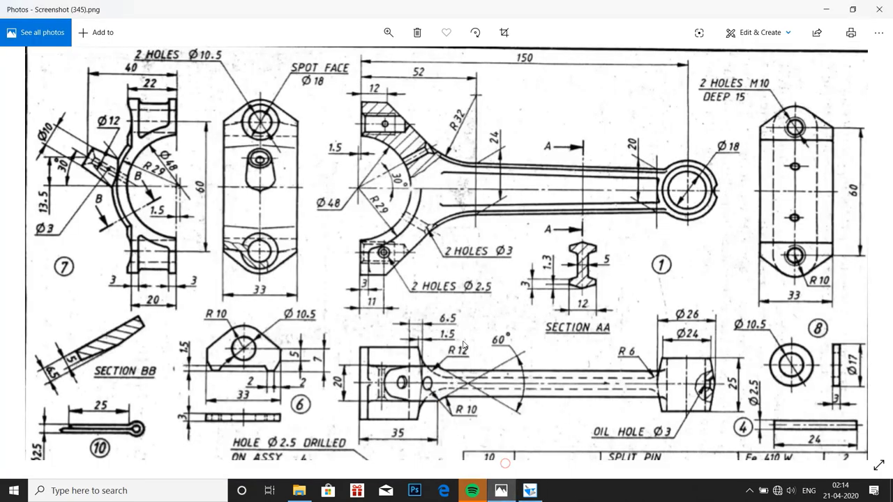
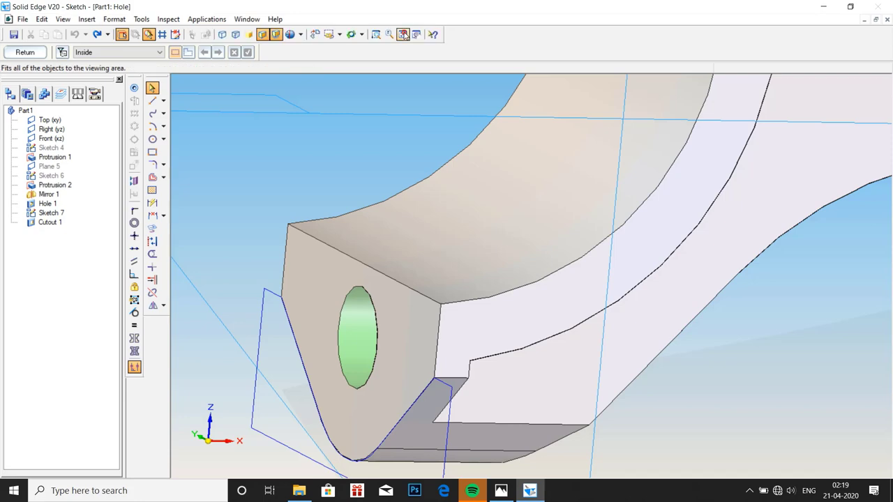
Return to the cap part model without the empty sketch and choose a coincident plane for the hole.
left_click(402, 34)
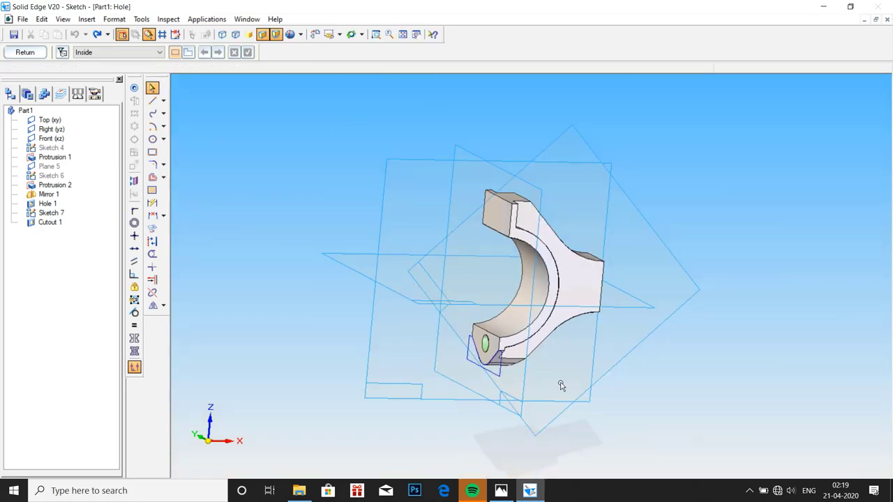
left_click(25, 52)
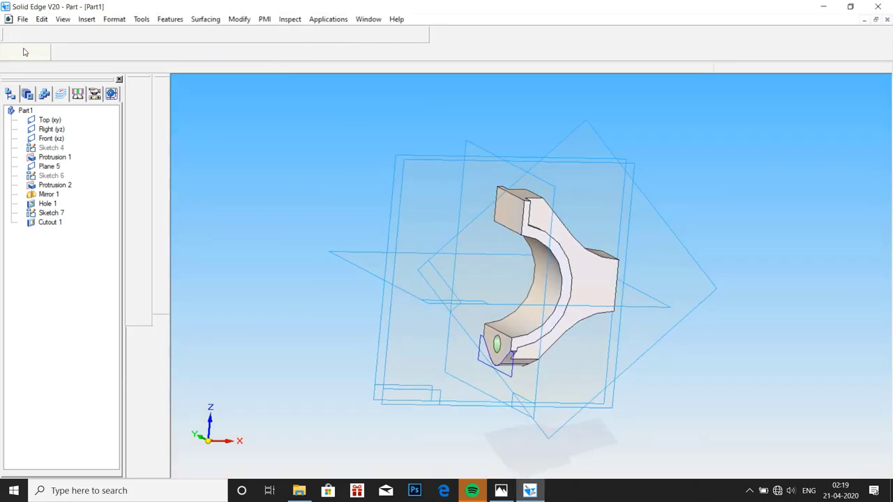
left_click(48, 166)
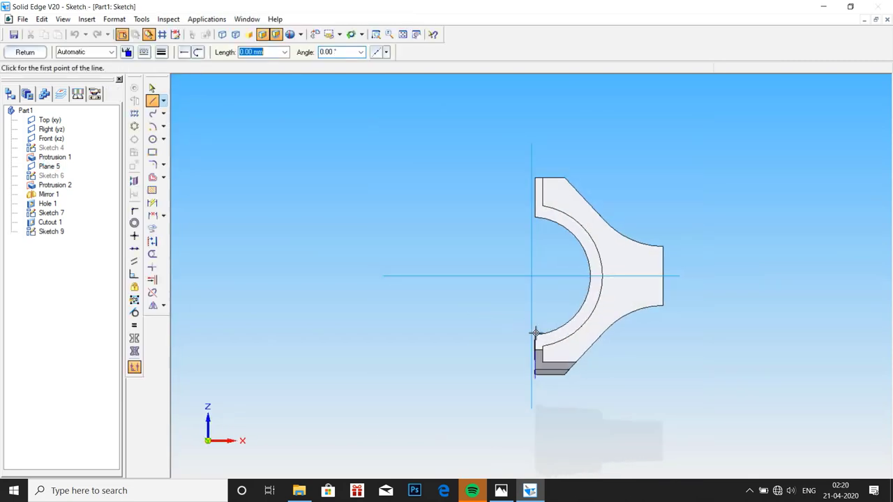
scroll(586, 365, "up", 5)
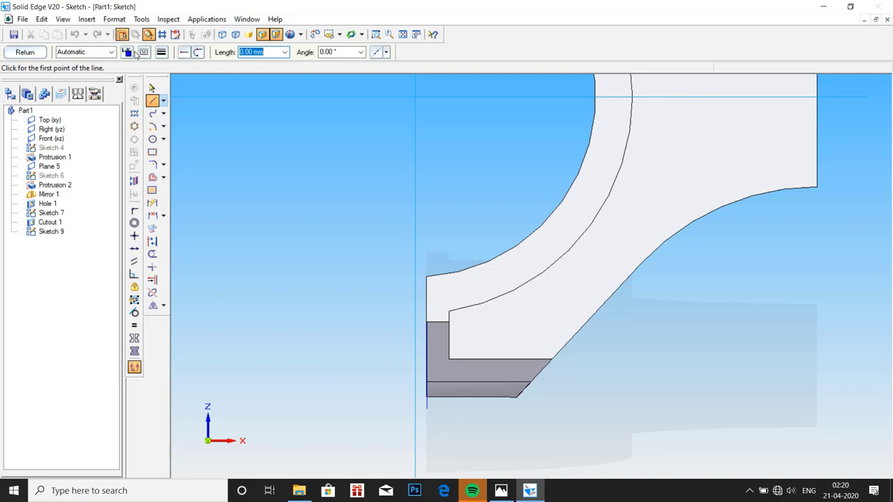
left_click(34, 55)
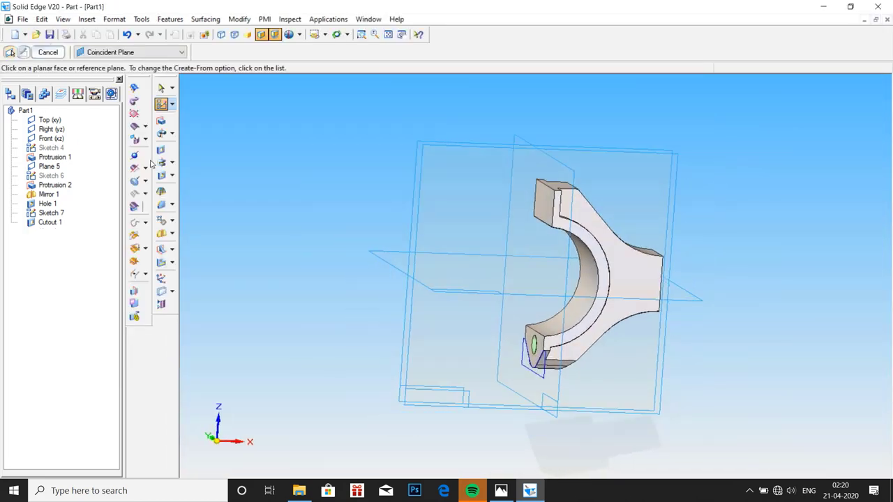
left_click(162, 176)
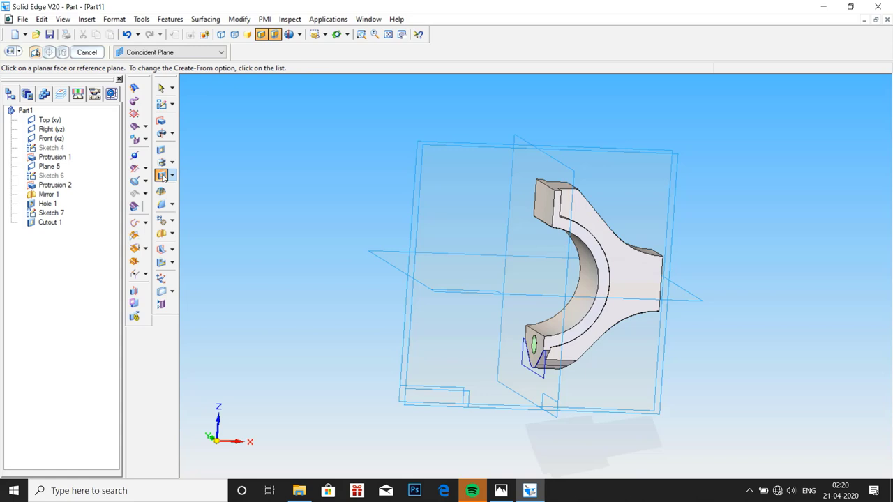
Put the hole profile on Plane 5, set the 2.5 mm diameter, and place it on the lower lug.
left_click(52, 170)
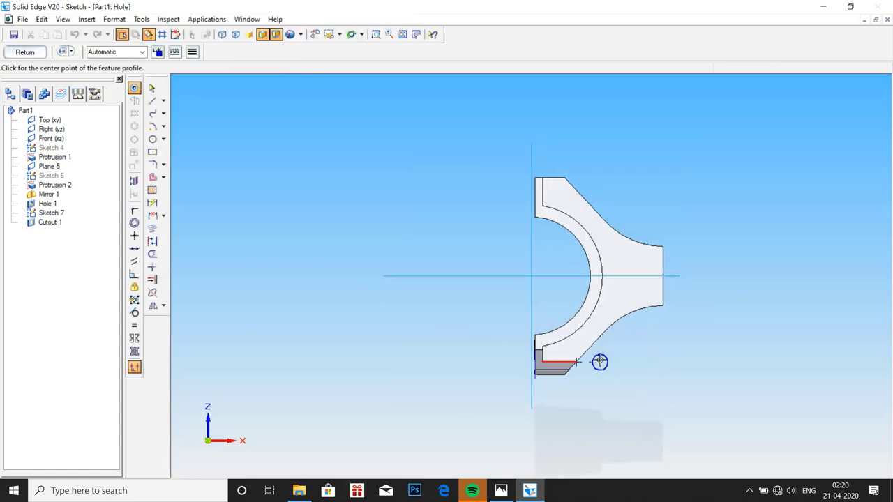
scroll(598, 361, "up", 3)
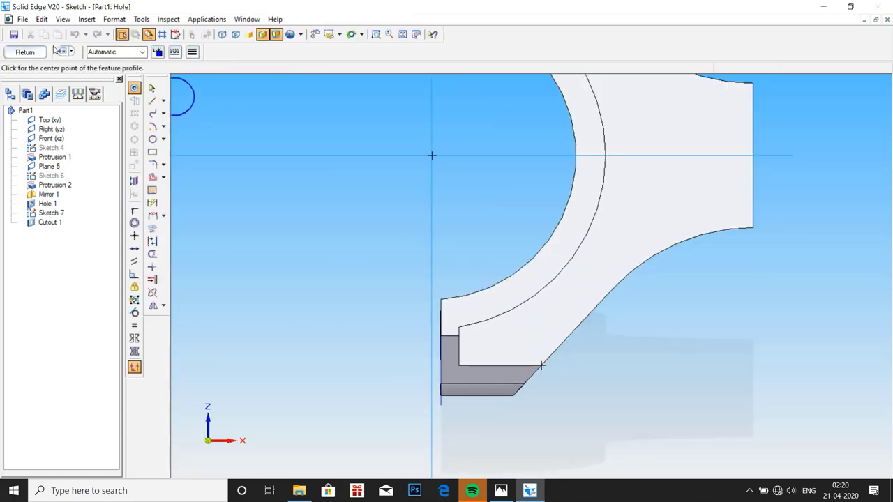
left_click(62, 53)
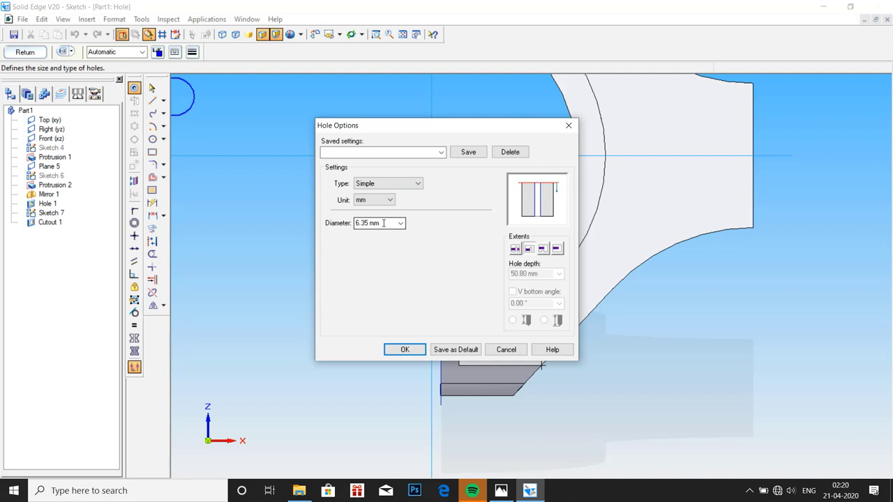
left_click_drag(383, 223, 348, 223)
type("20")
key("Return")
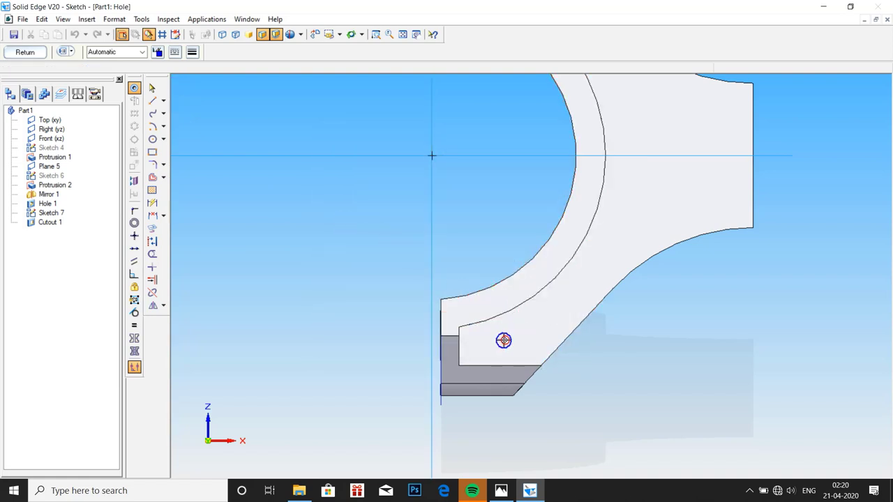
left_click(507, 339)
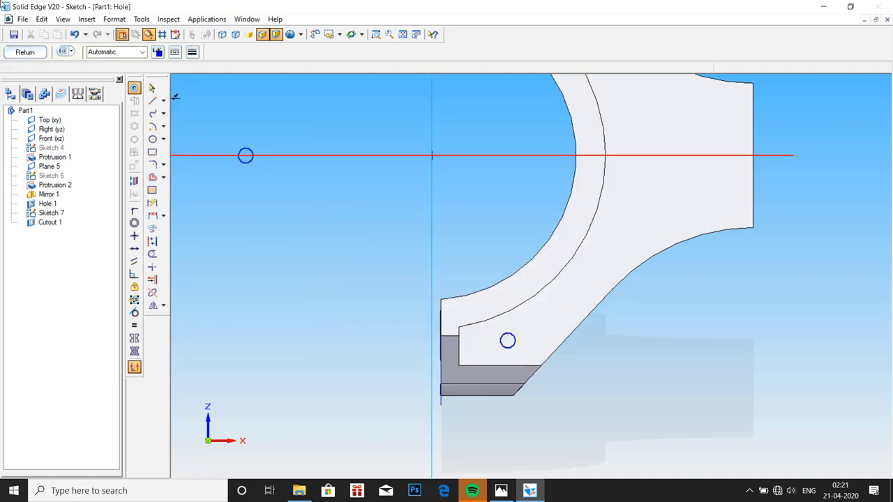
Dimension the hole 30 from the horizontal axis and 11 from the vertical line.
left_click(153, 202)
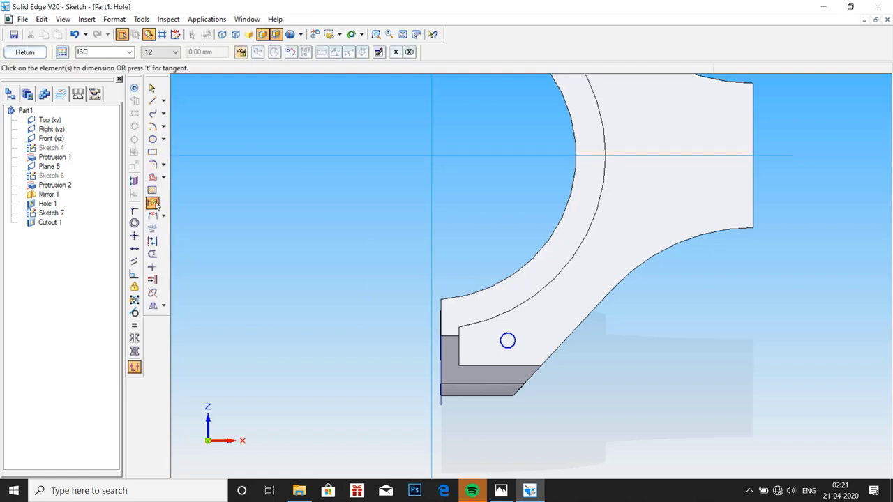
left_click(507, 334)
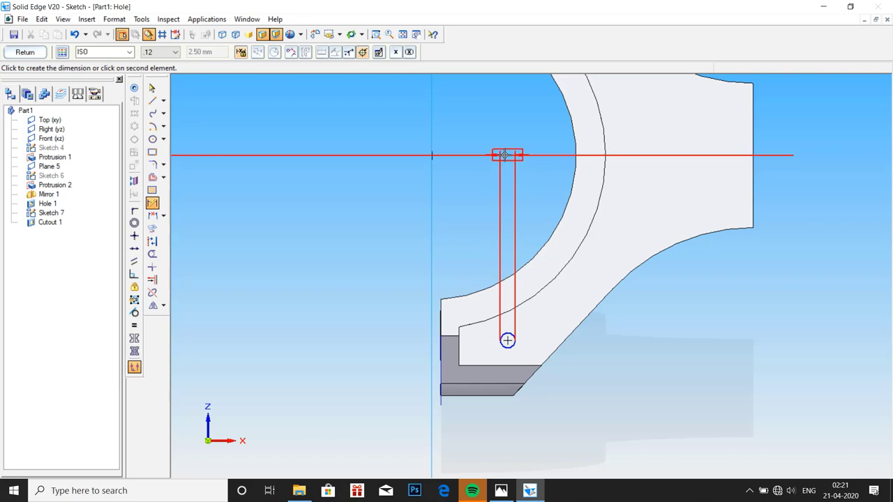
left_click(506, 155)
left_click(272, 202)
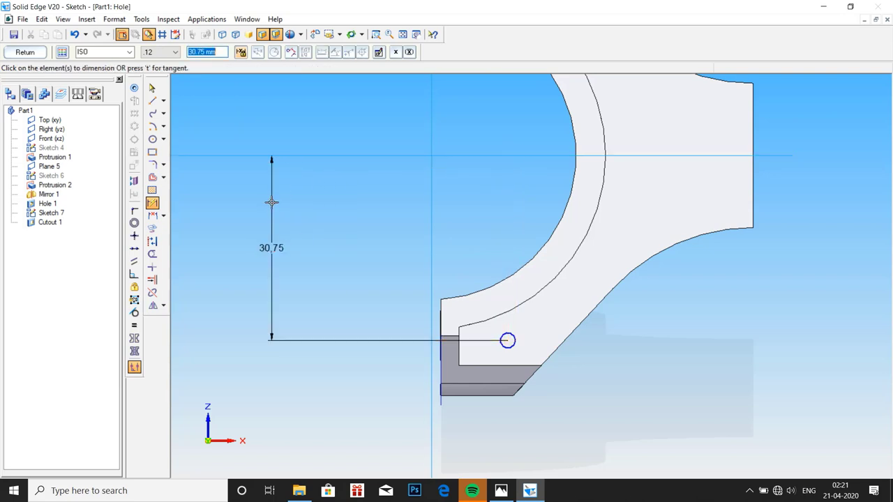
type("30")
key("Return")
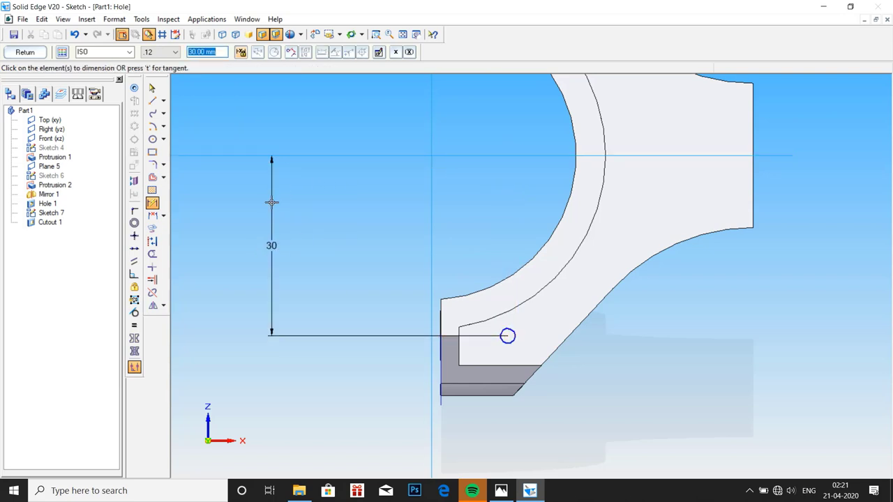
left_click(507, 343)
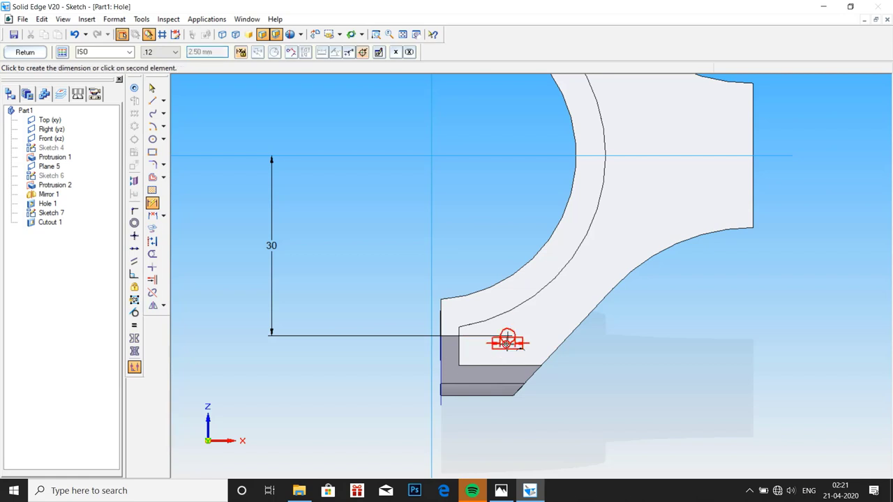
left_click(433, 399)
left_click(469, 439)
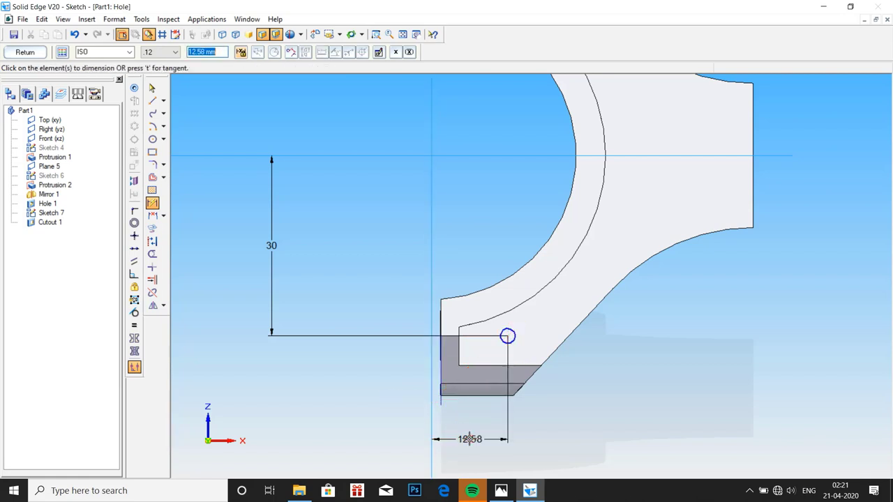
type("11")
key("Return")
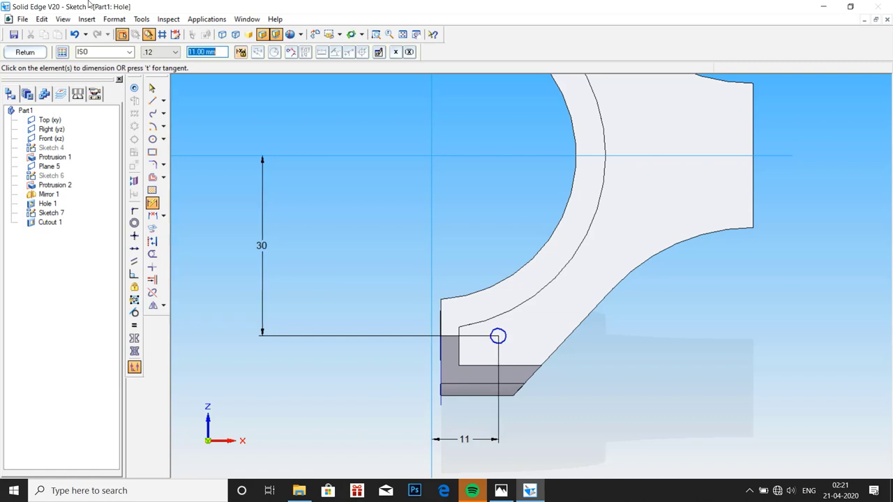
Finish the hole profile and pick the cut side to create Hole 2.
left_click(25, 52)
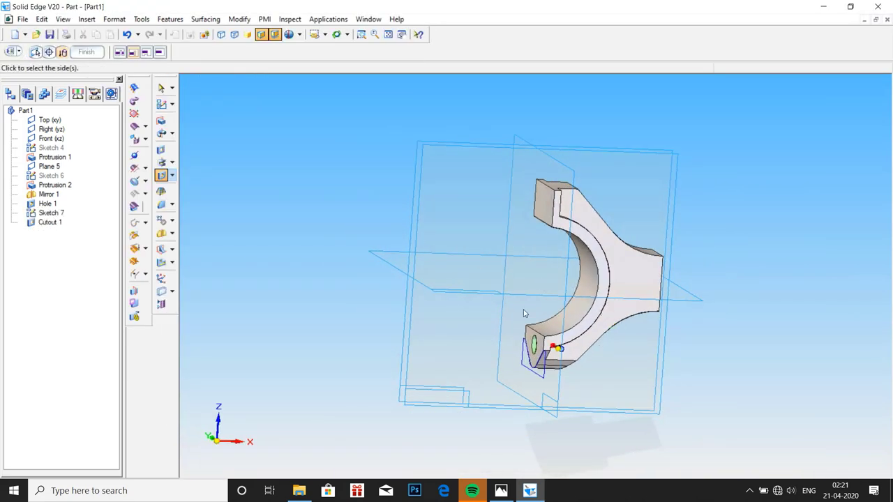
left_click(520, 310)
middle_click_drag(590, 347, 569, 372)
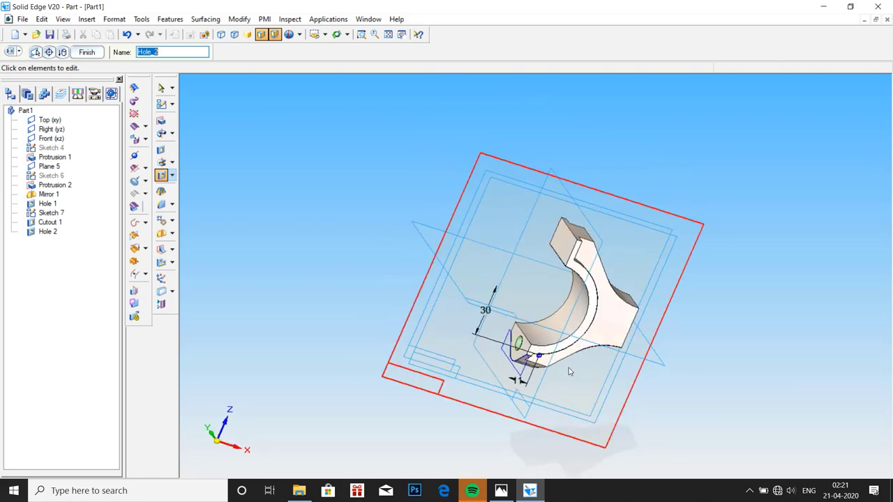
Check the connecting-rod reference drawing, then return and view the profile plane square-on.
mouse_move(535, 495)
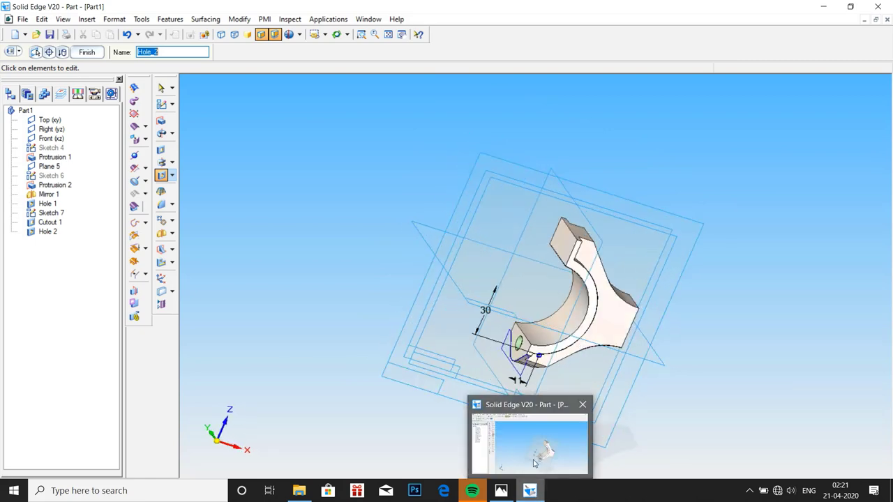
left_click(501, 490)
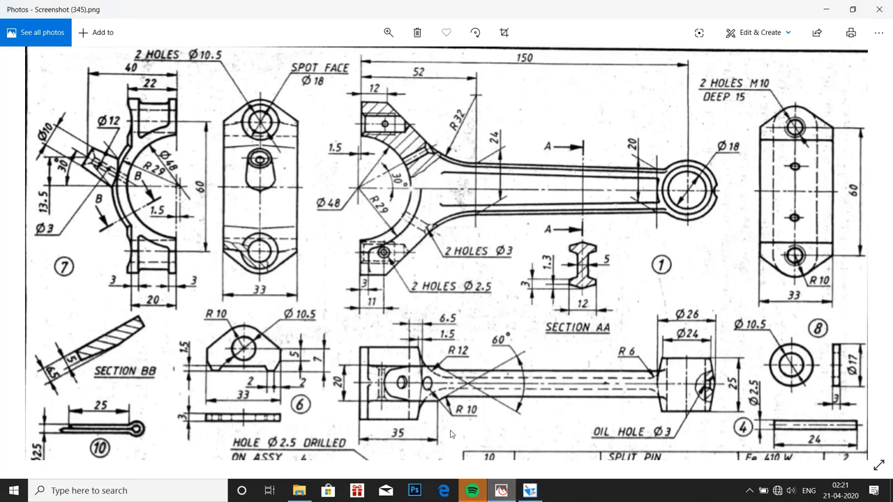
left_click(530, 490)
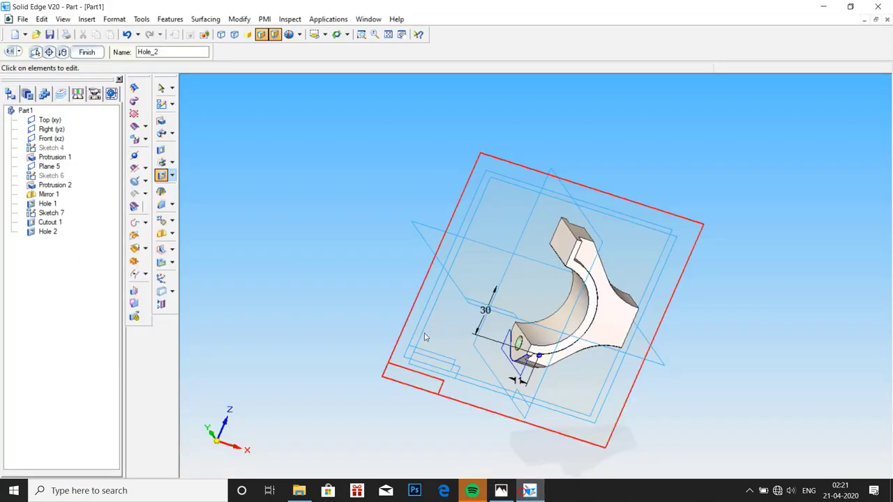
key("ctrl+h")
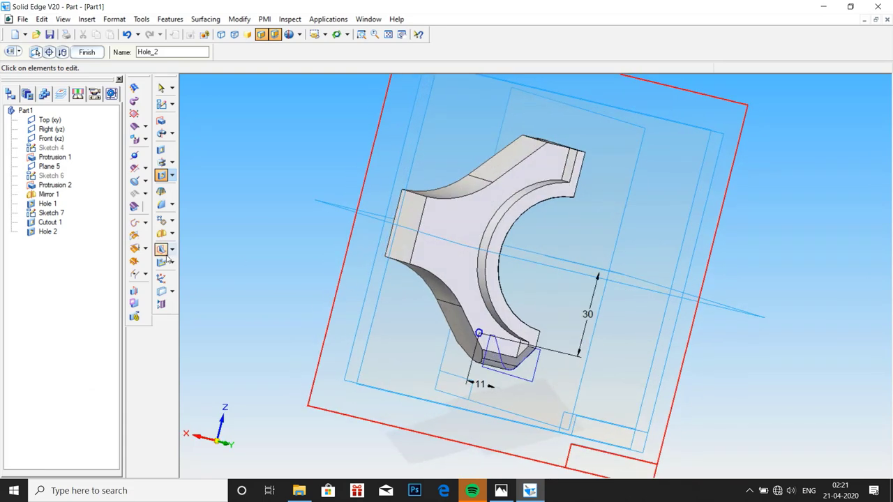
Edit Hole 2's definition, confirm the simple 2.5 mm hole settings, and orbit to inspect it.
left_click(162, 88)
right_click(46, 232)
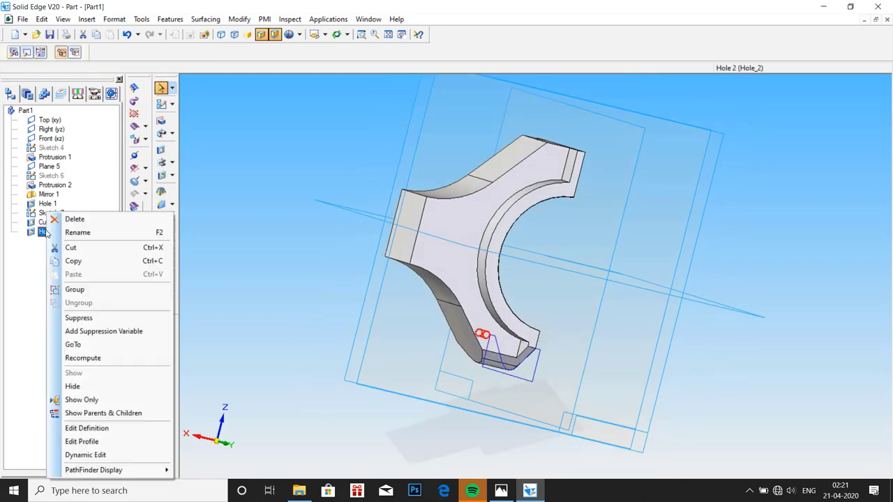
left_click(89, 429)
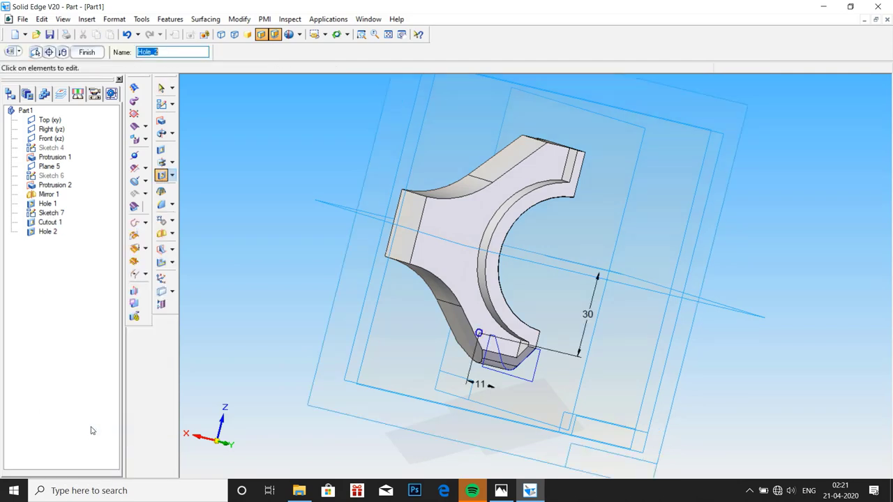
left_click(11, 52)
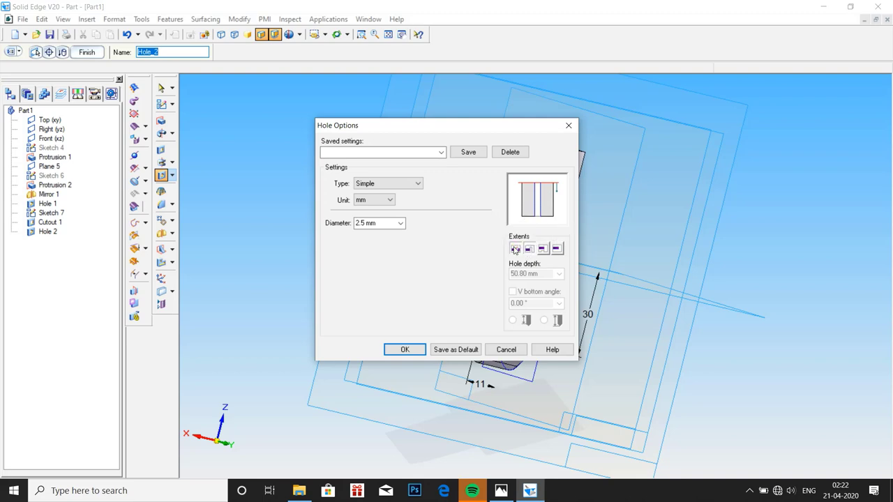
left_click(405, 349)
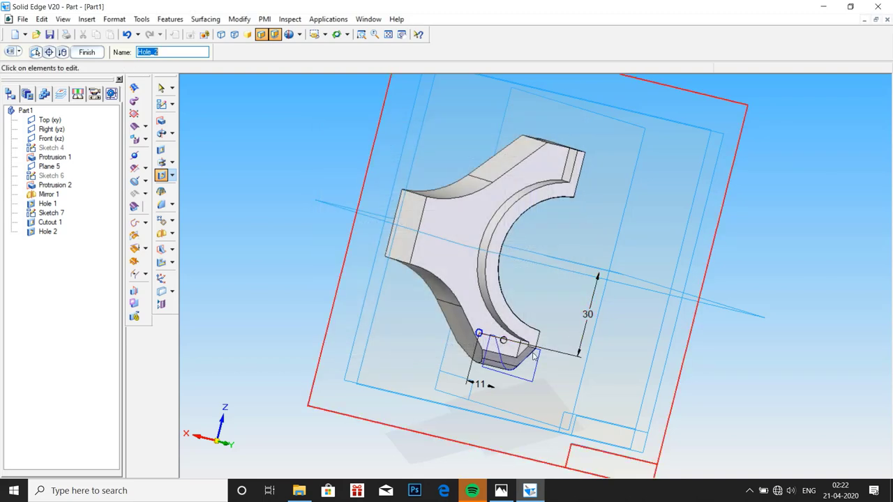
scroll(516, 348, "up", 10)
middle_click_drag(470, 353, 733, 403)
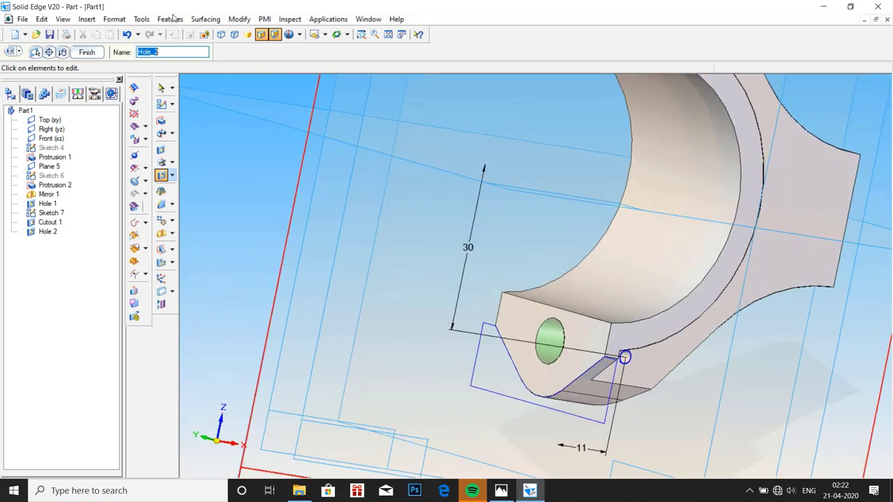
Finish editing Hole 2 and clear the selection.
left_click(99, 52)
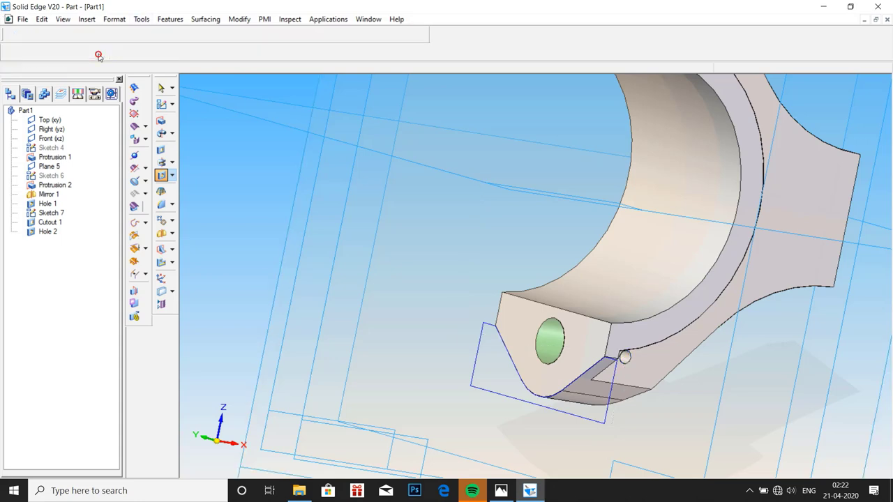
scroll(627, 161, "down", 4)
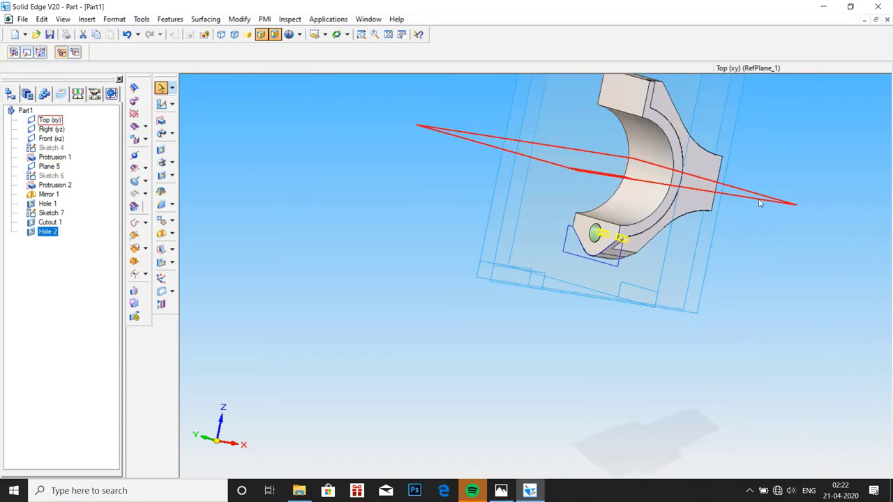
left_click(774, 170)
scroll(782, 153, "up", 1)
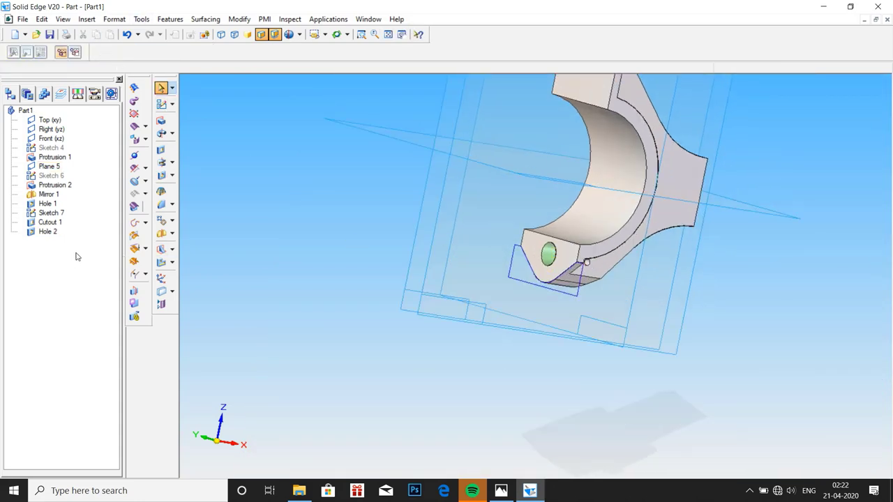
Hide Sketch 7, fit and rotate the model, then bring up the reference drawing.
right_click(43, 216)
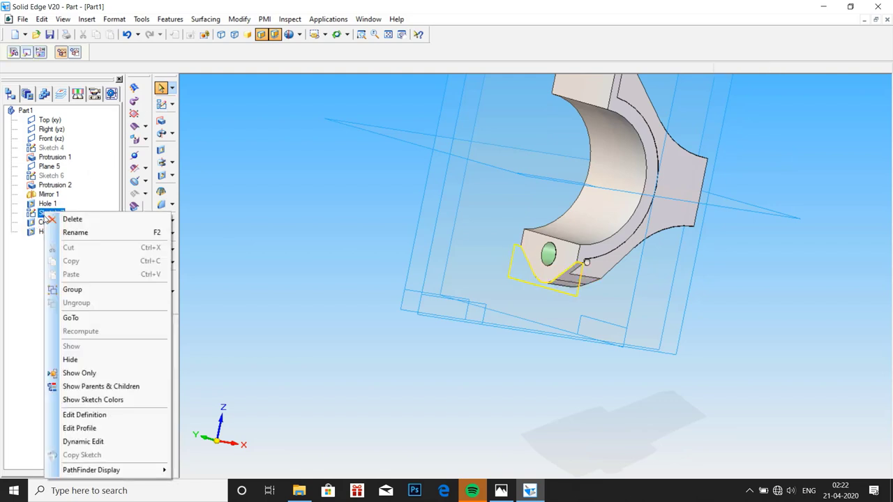
left_click(80, 361)
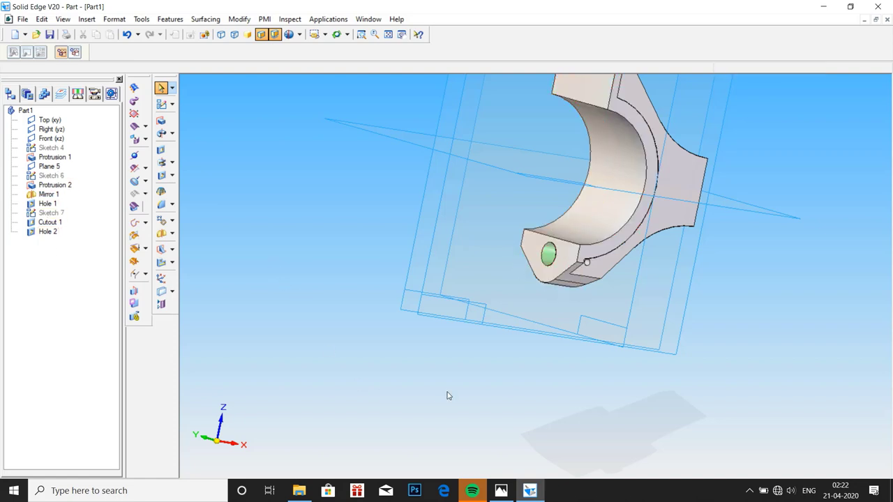
scroll(705, 134, "up", 2)
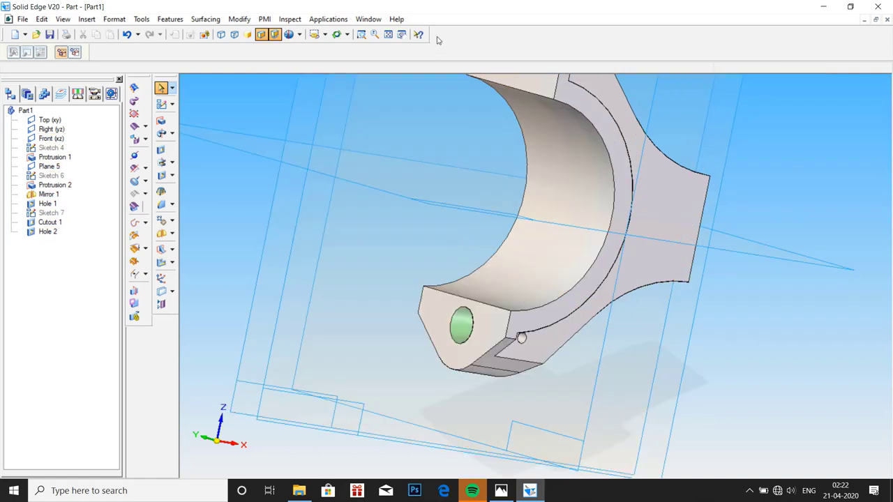
left_click(389, 34)
middle_click_drag(627, 293, 844, 348)
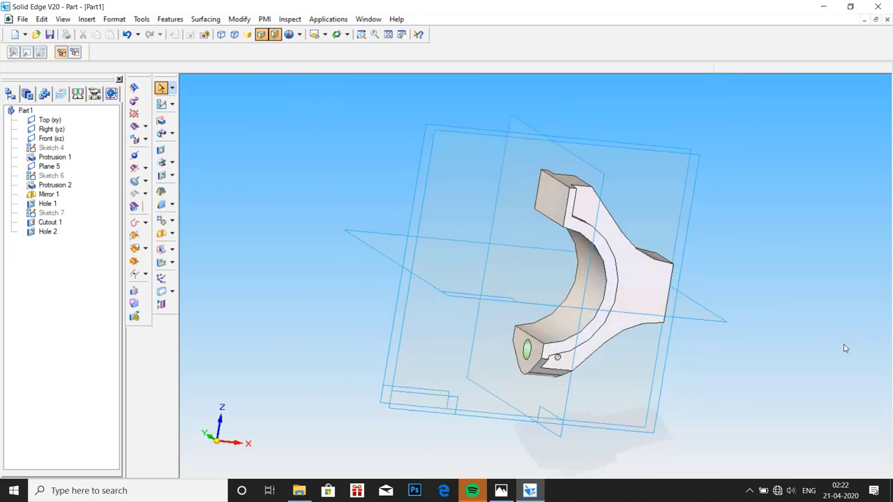
left_click(500, 490)
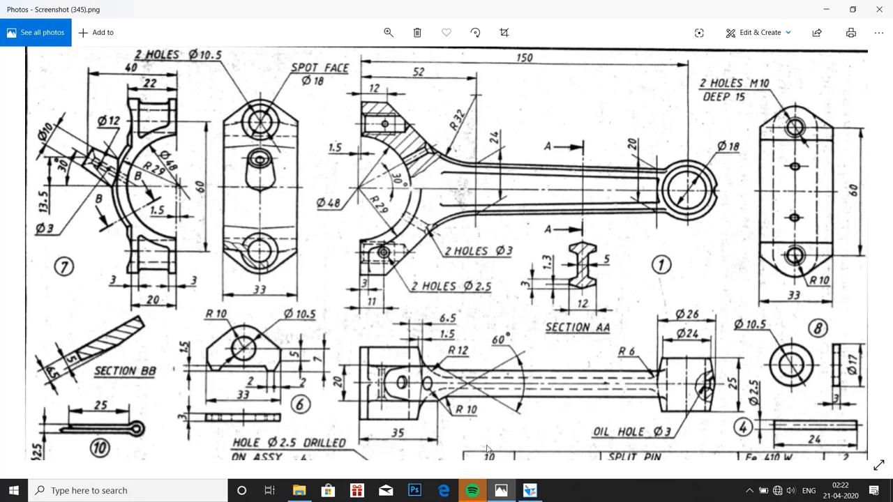
Bring the Solid Edge cap model back in front of the Photos drawing.
mouse_move(510, 497)
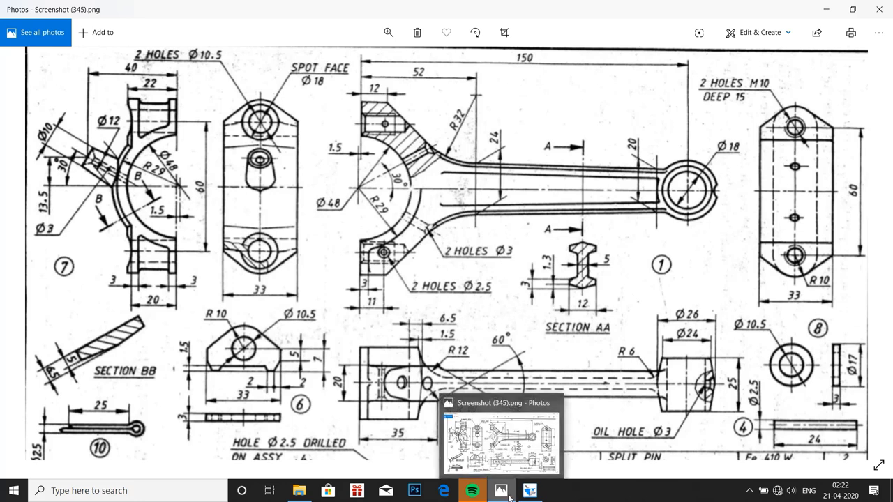
left_click(526, 495)
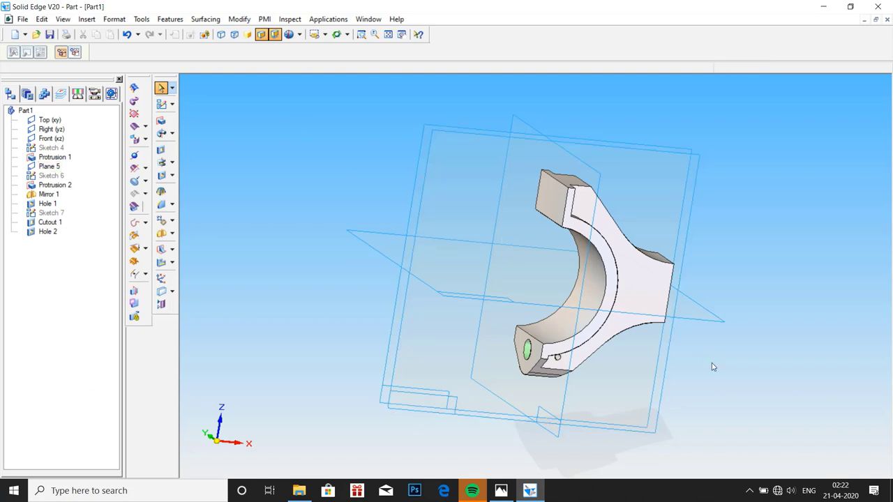
Start a sketch on the Front plane and draw a line from the axis intersection.
left_click(162, 106)
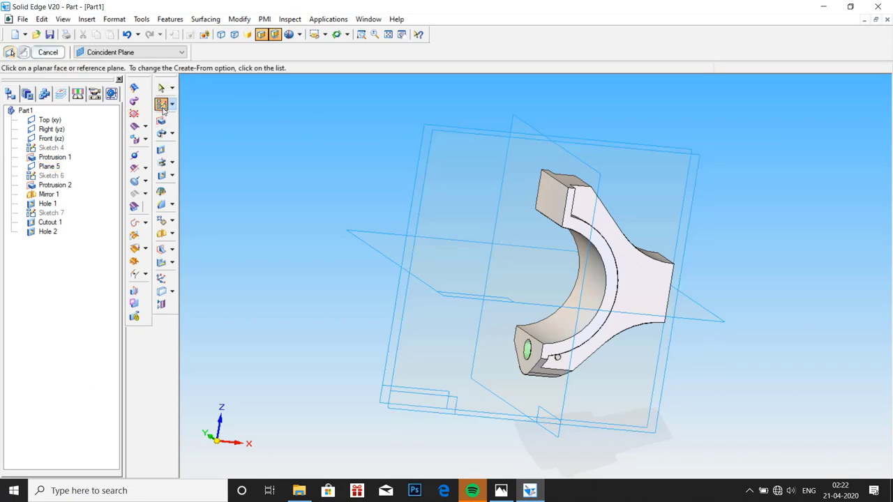
left_click(423, 132)
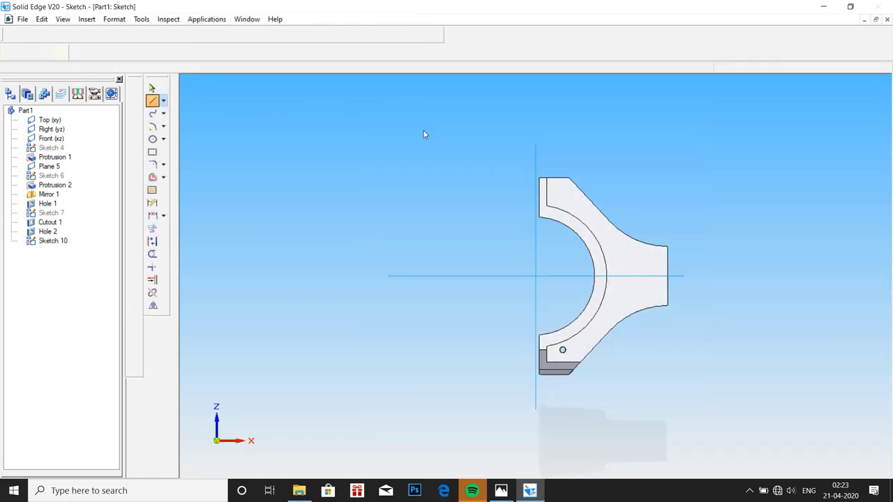
scroll(622, 285, "up", 3)
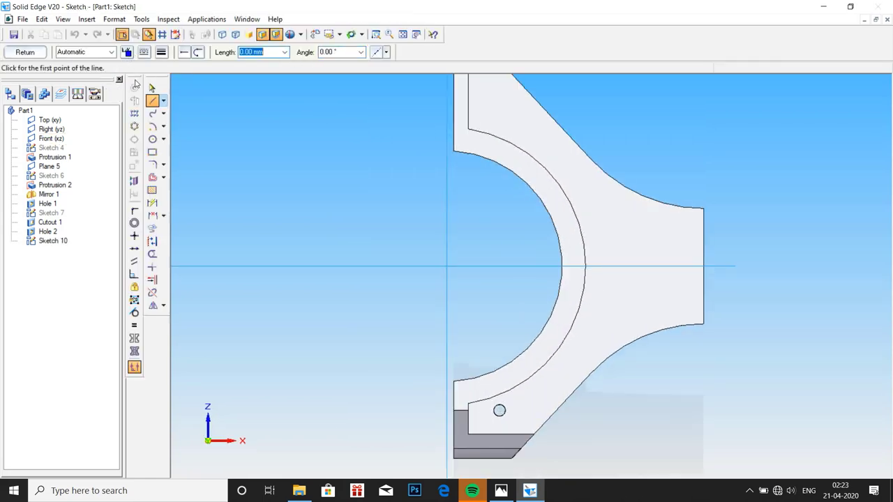
left_click(152, 101)
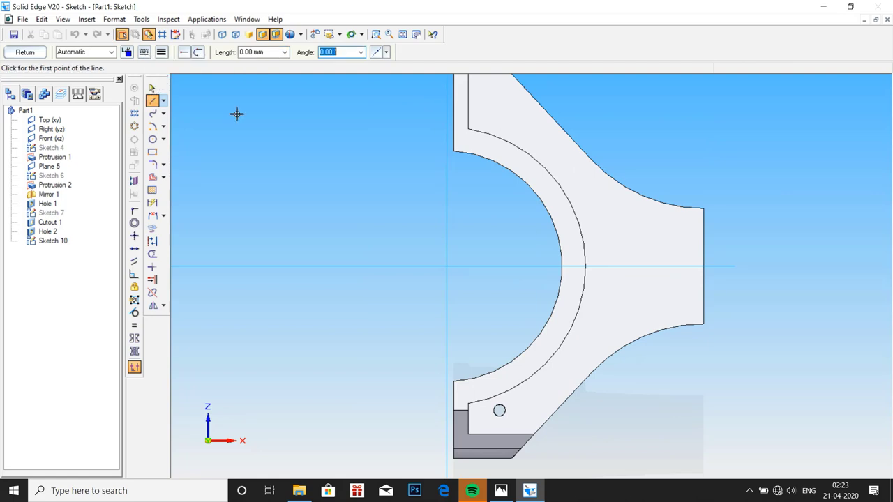
left_click(445, 266)
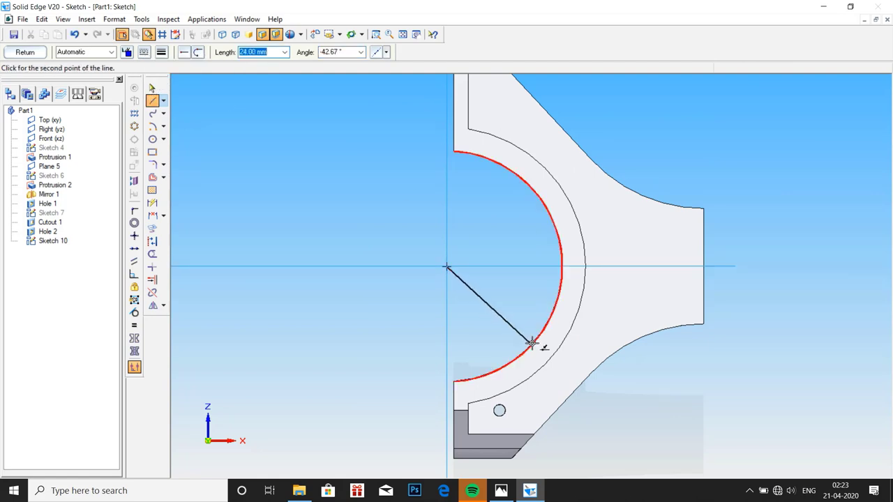
left_click(615, 397)
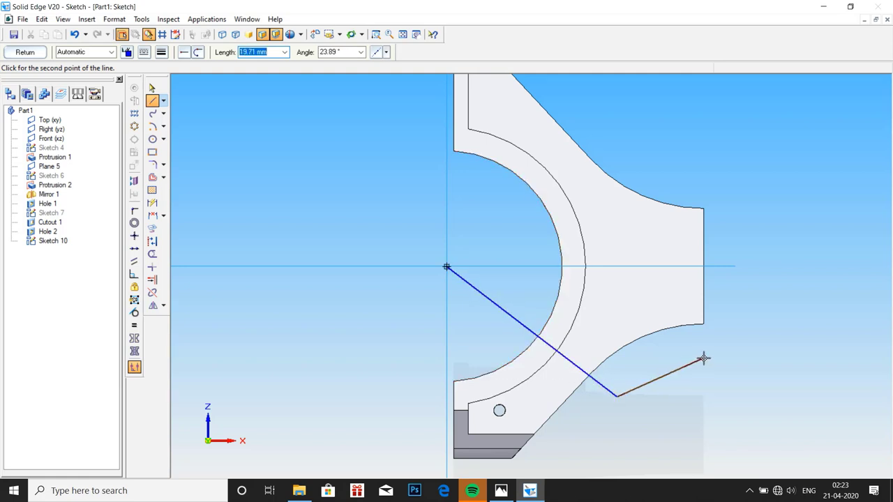
key("Escape")
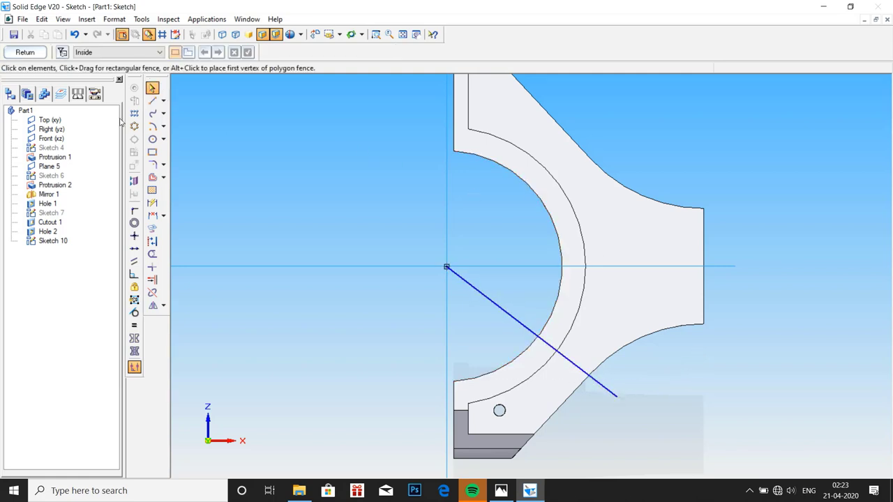
Set a 30° angle between the diagonal line and the horizontal axis.
left_click(163, 215)
left_click(211, 235)
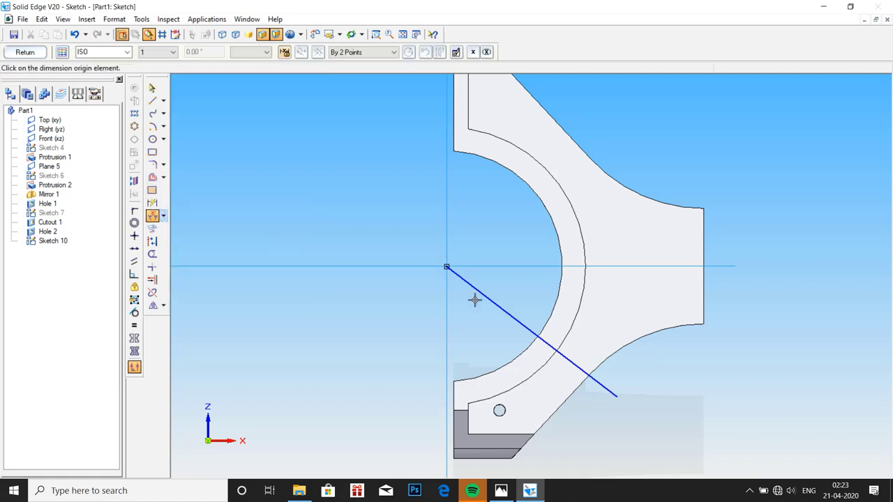
left_click(495, 276)
left_click(494, 266)
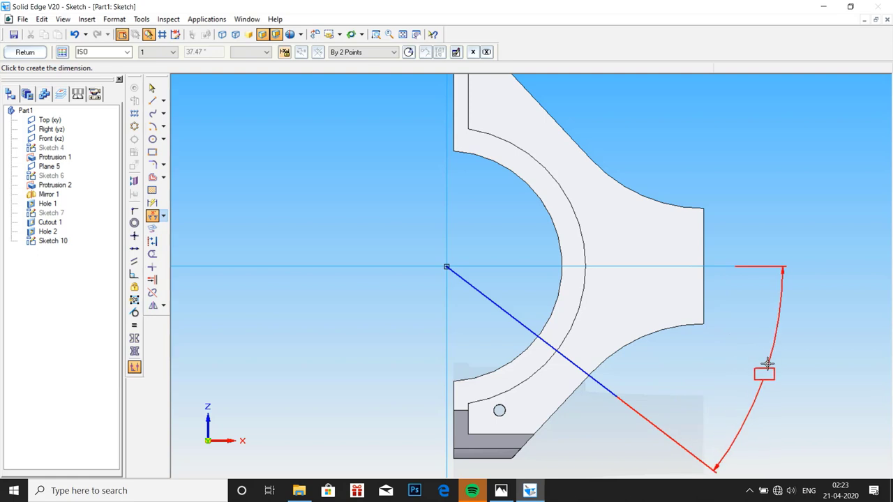
left_click(513, 276)
type("3")
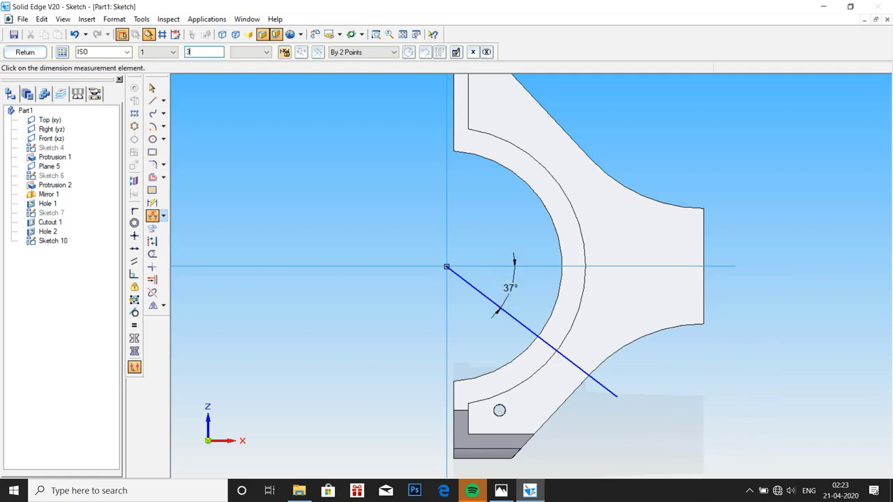
type("0")
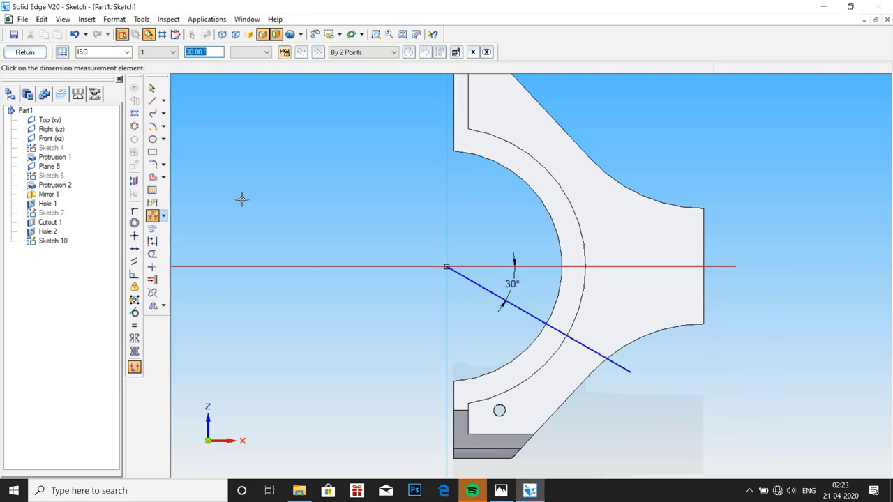
key("Return")
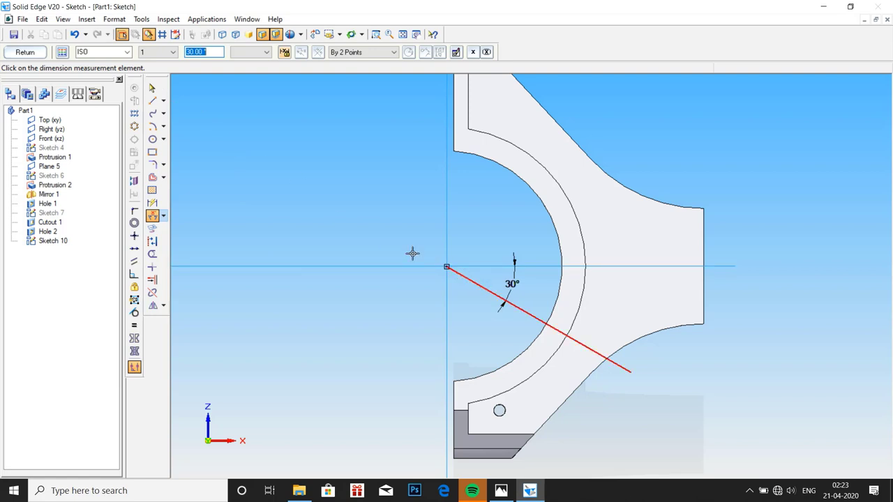
key("Escape")
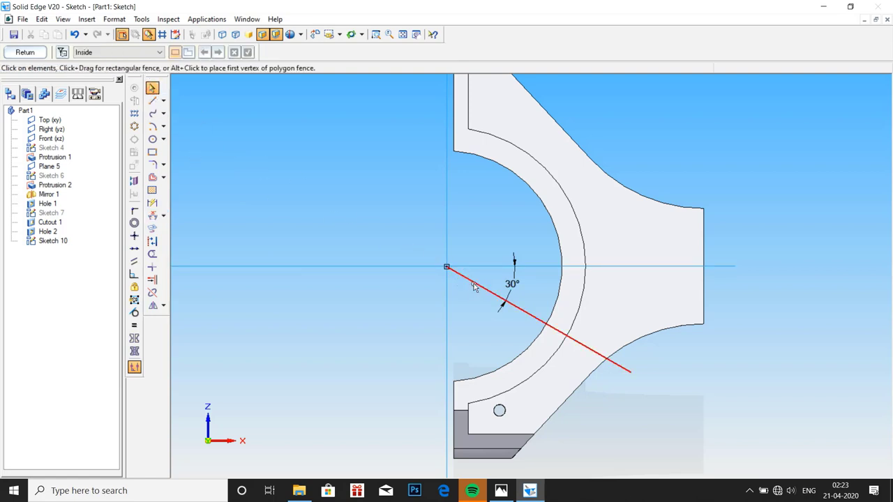
Turn the diagonal line into construction geometry, then check the reference drawing.
right_click(474, 287)
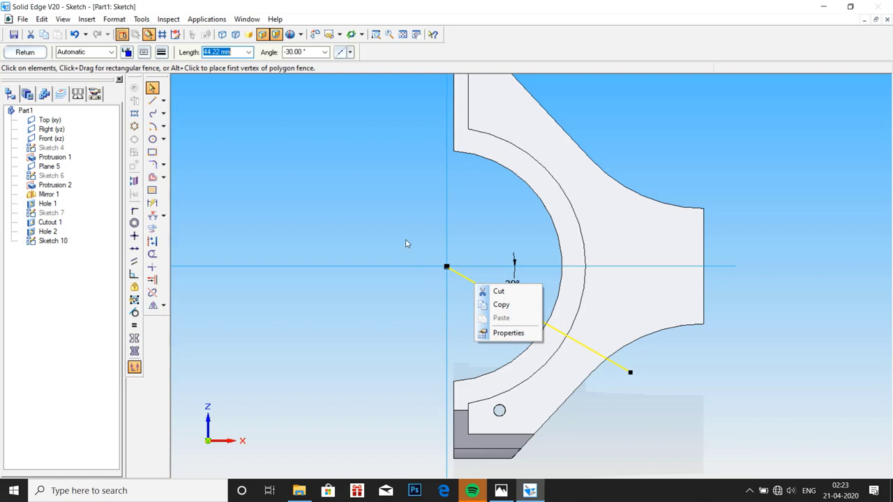
left_click(275, 221)
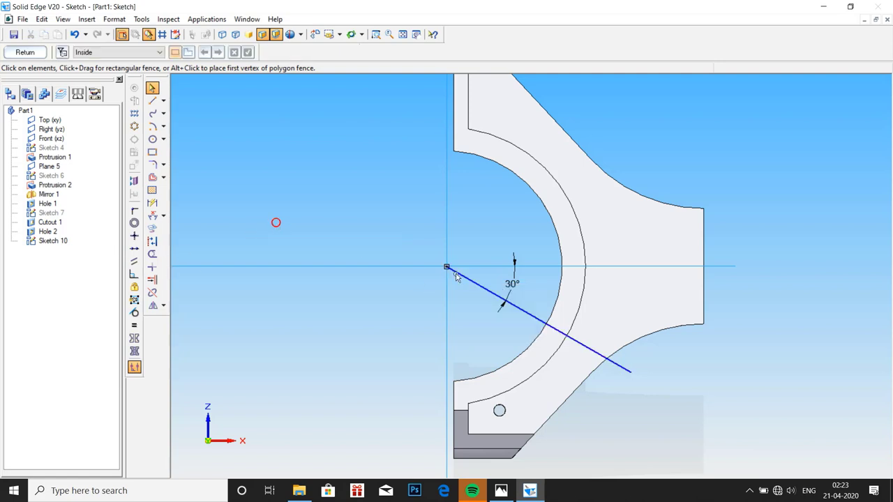
left_click(486, 290)
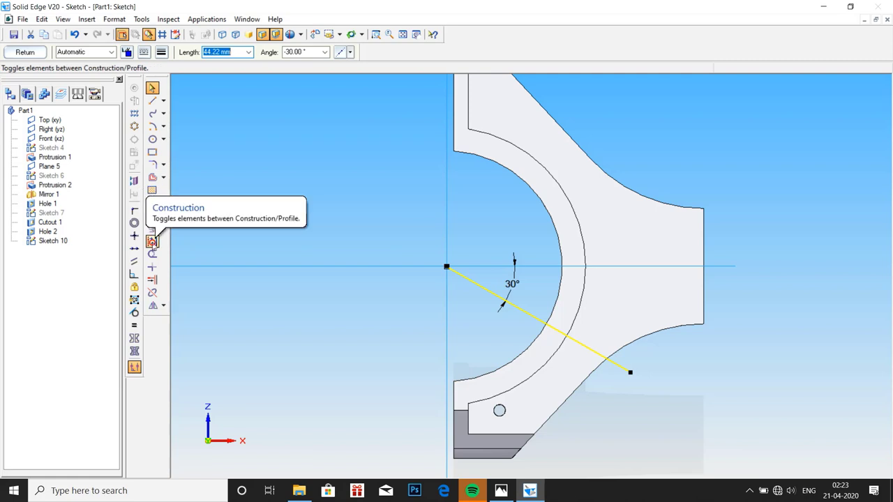
left_click(152, 242)
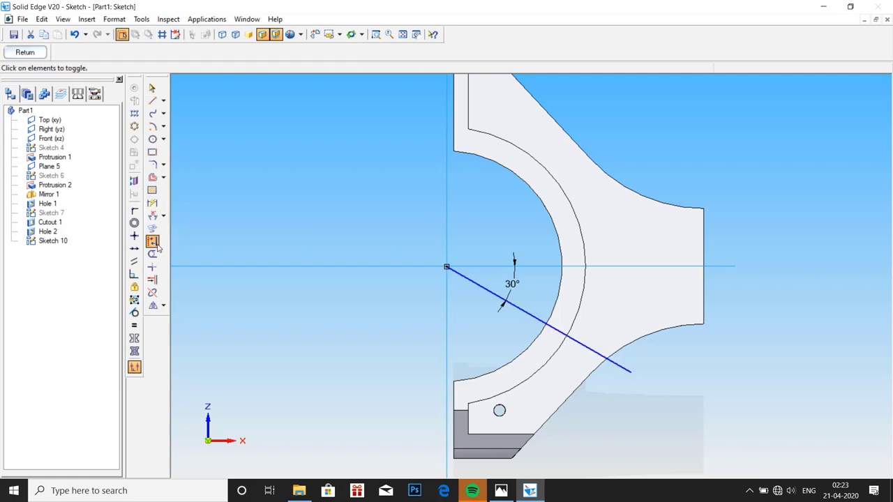
left_click(477, 284)
scroll(680, 352, "up", 1)
left_click(501, 491)
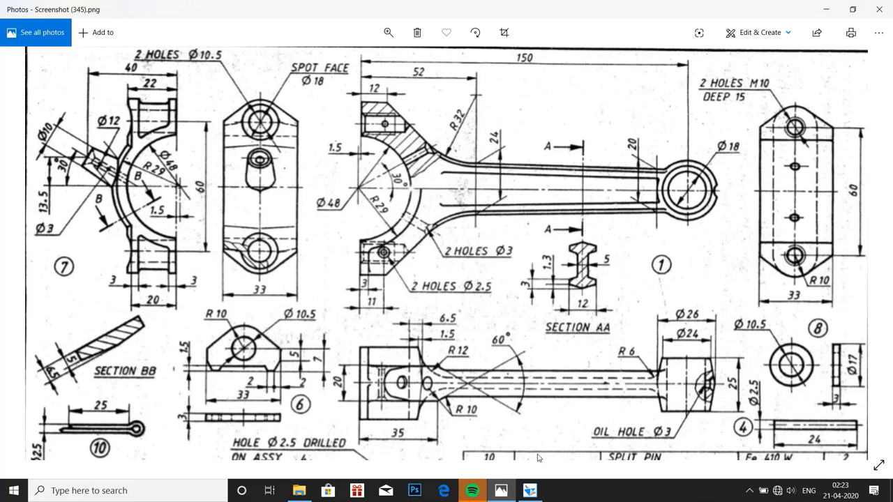
Start the profile at the construction line and inner arc, drawing the upper line and step.
left_click(530, 490)
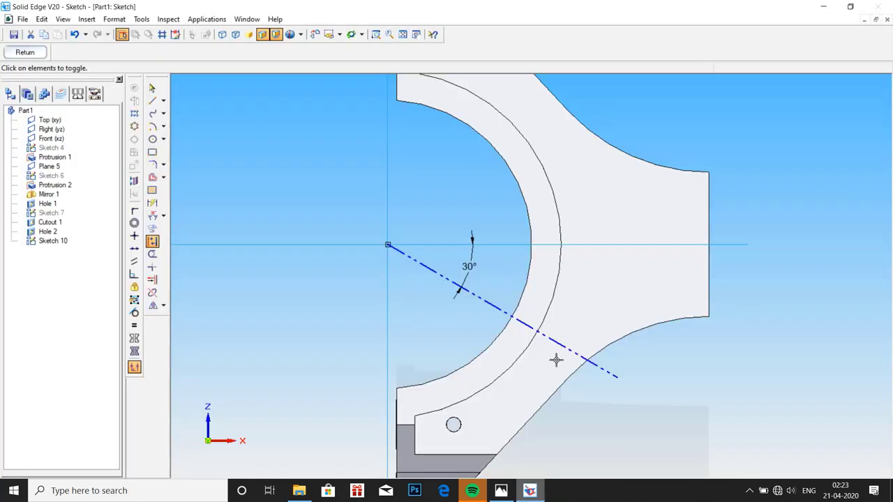
scroll(572, 340, "up", 2)
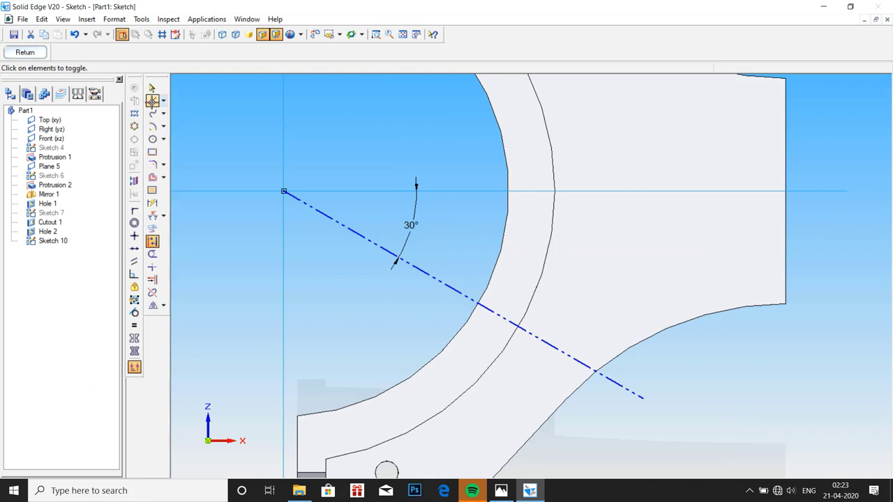
left_click(153, 101)
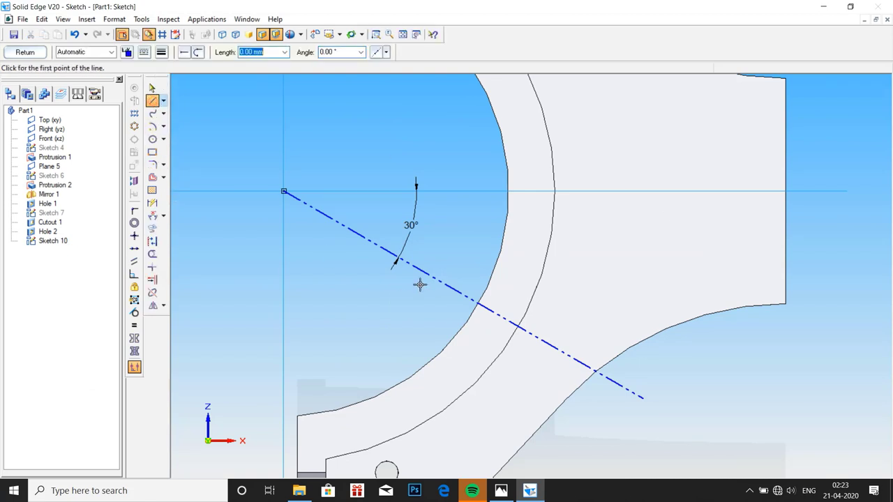
left_click(475, 303)
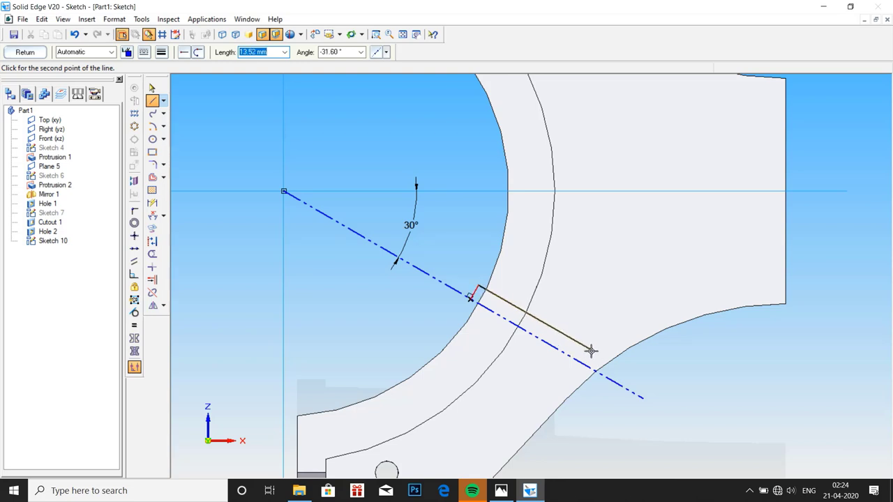
scroll(586, 350, "up", 1)
scroll(588, 351, "up", 1)
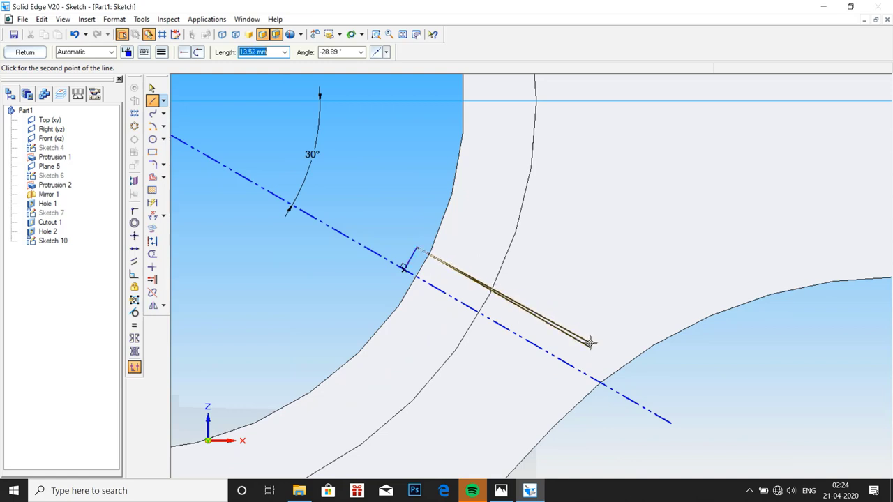
left_click(590, 346)
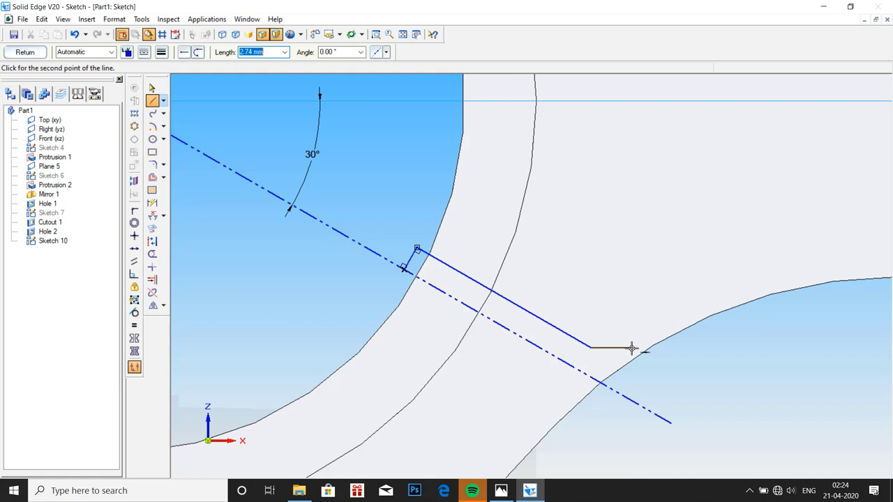
left_click(631, 347)
left_click(665, 364)
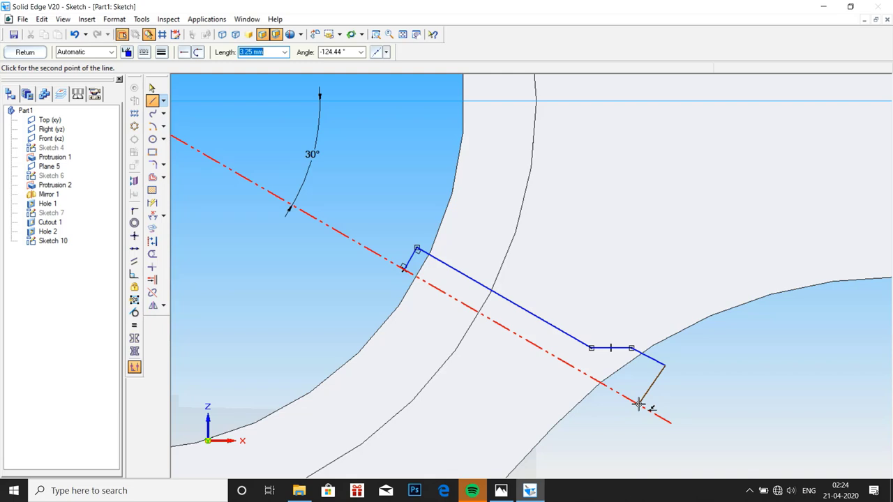
Draw the slanted end and lower lines, closing the outline at its start point.
left_click(613, 444)
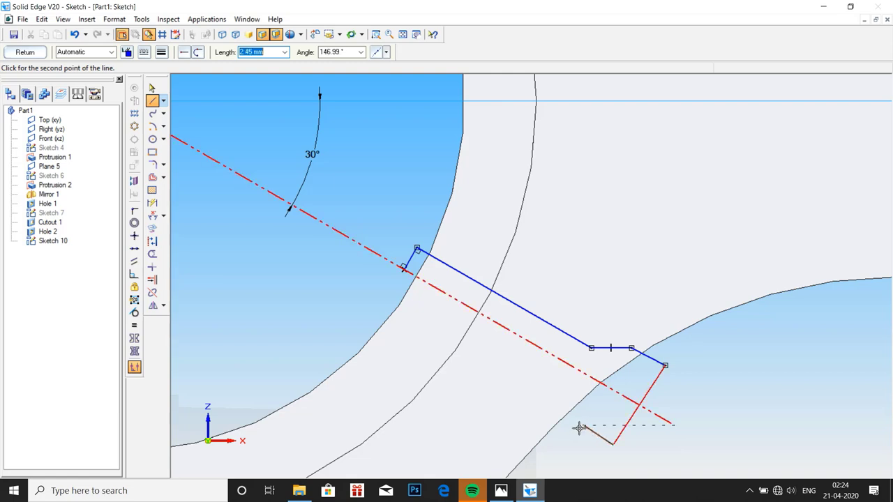
left_click(578, 426)
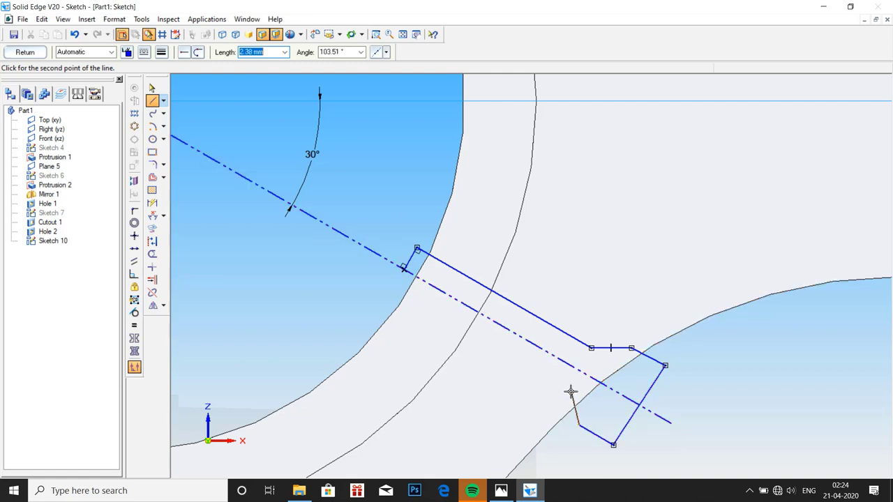
left_click(571, 392)
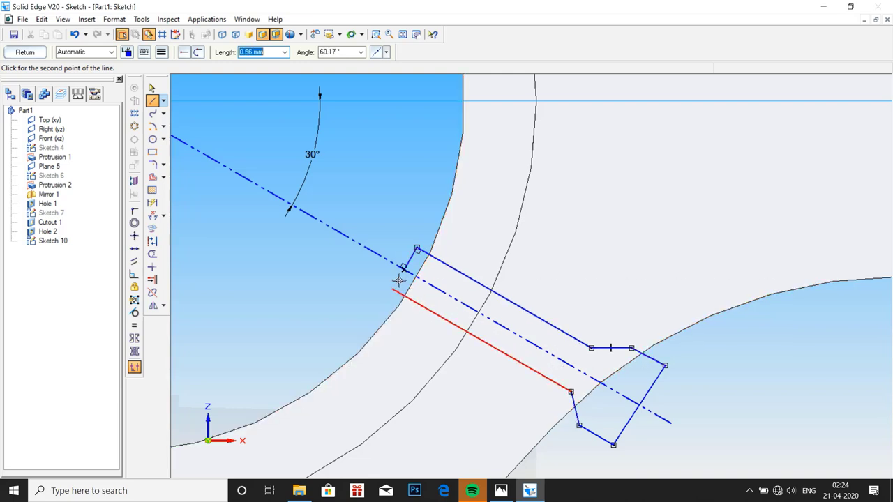
left_click(394, 289)
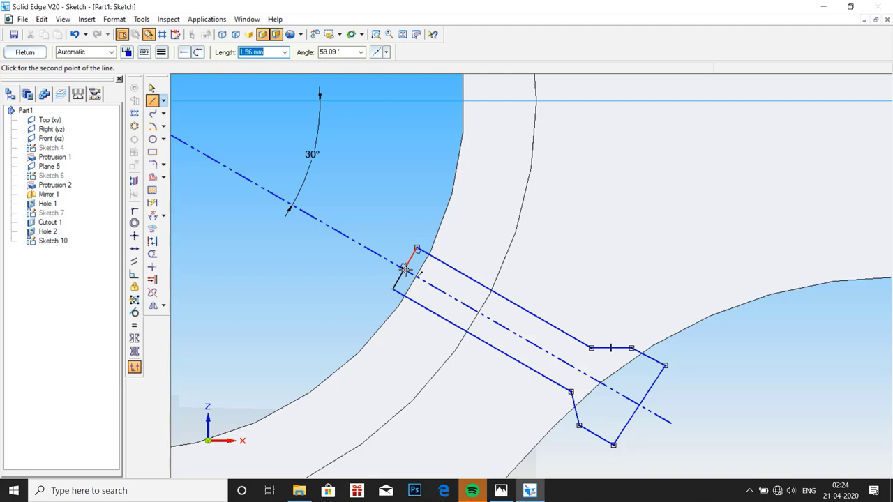
left_click(405, 269)
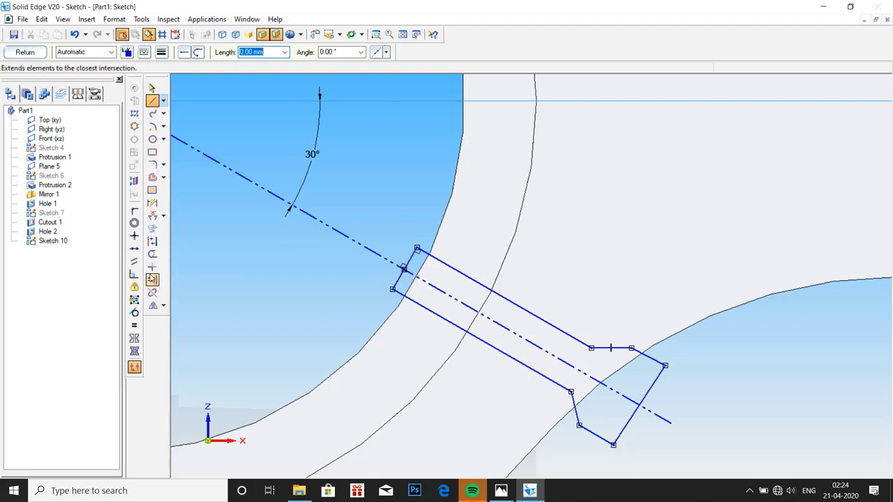
Make the dash-dot line the symmetry axis and the long, step, and end line pairs symmetric.
left_click(135, 350)
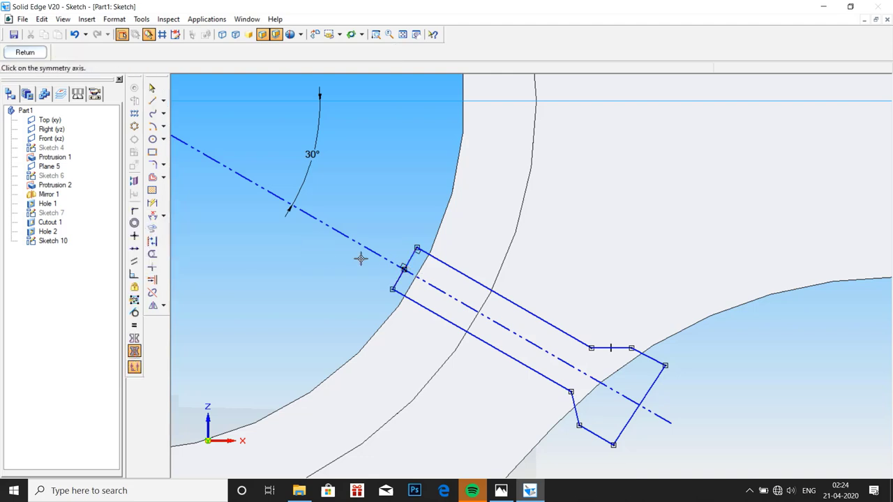
left_click(419, 277)
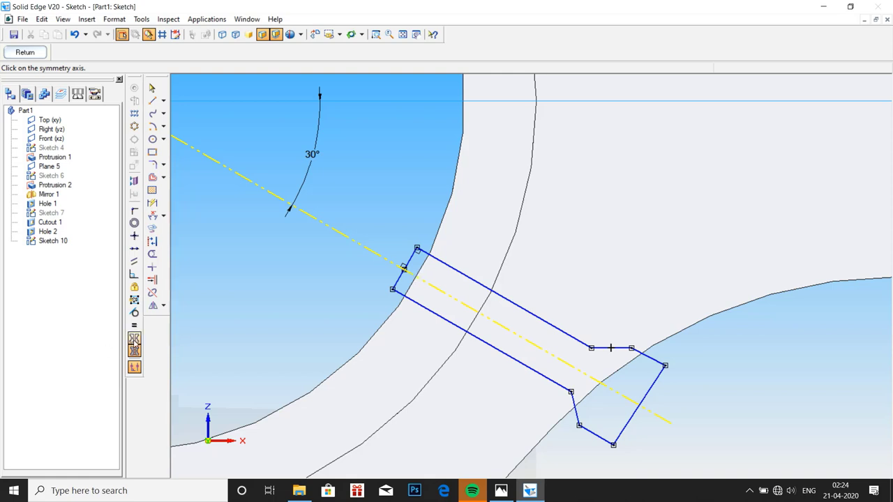
left_click(439, 259)
left_click(424, 310)
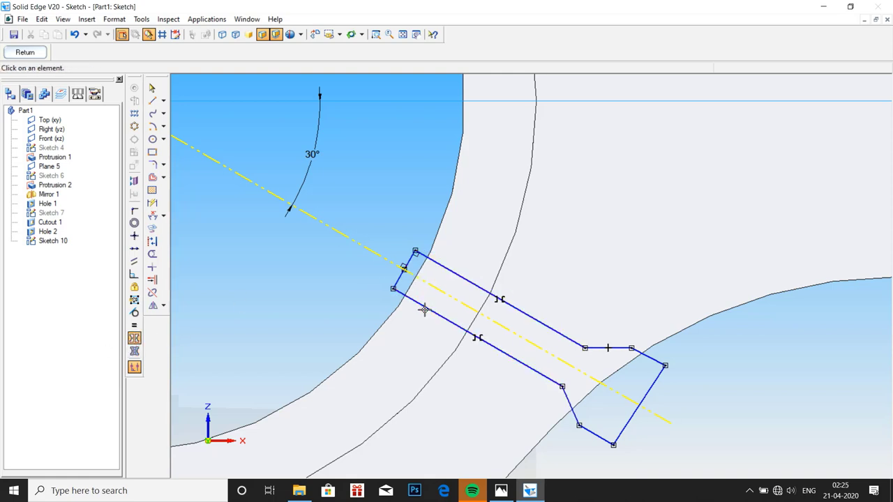
left_click(594, 347)
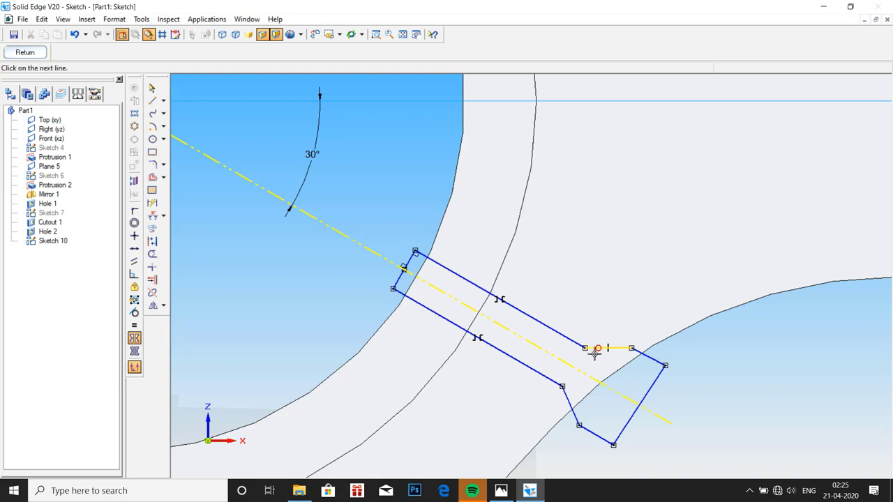
left_click(563, 394)
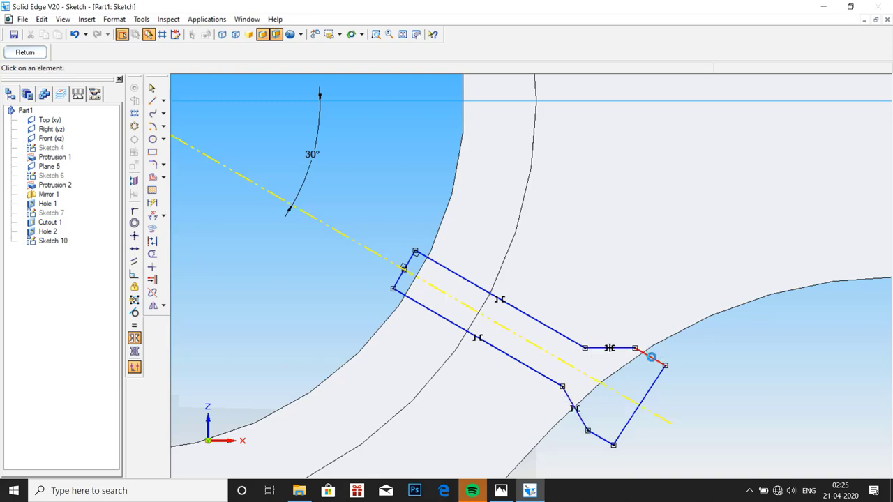
left_click(651, 357)
left_click(598, 437)
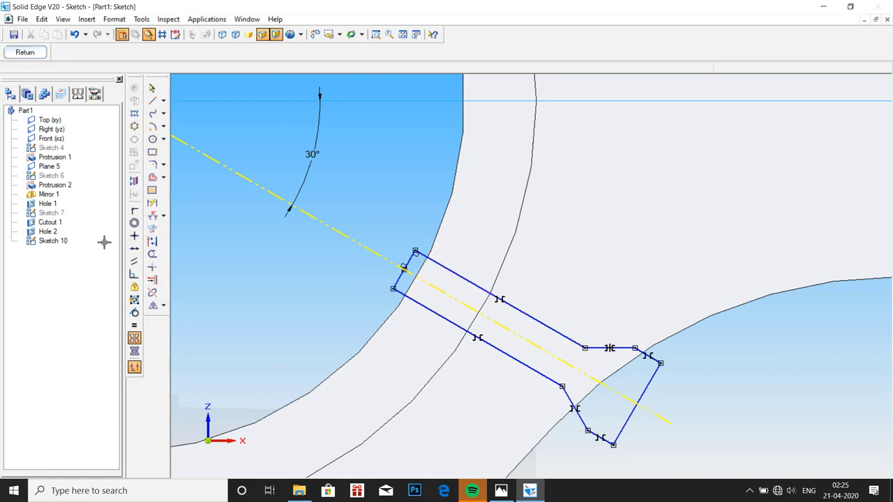
Dimension the profile's short end segment 1.5 and its slanted end line 6.
left_click(152, 203)
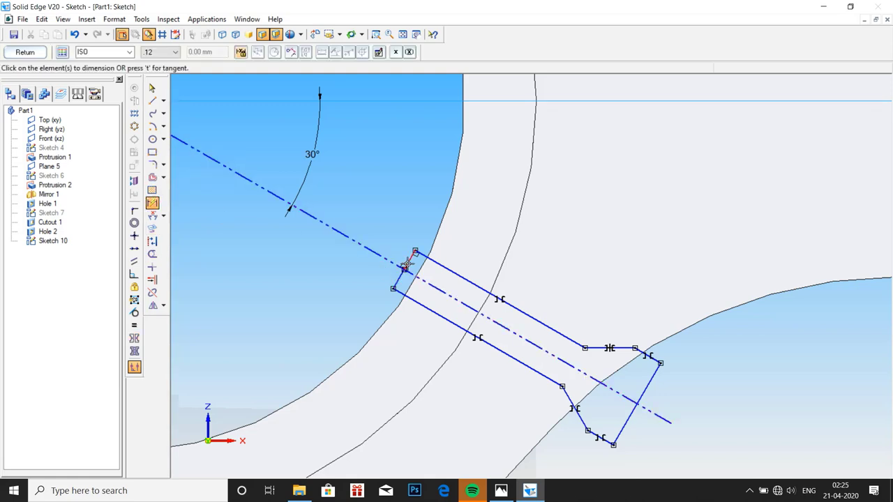
left_click(407, 264)
left_click(365, 223)
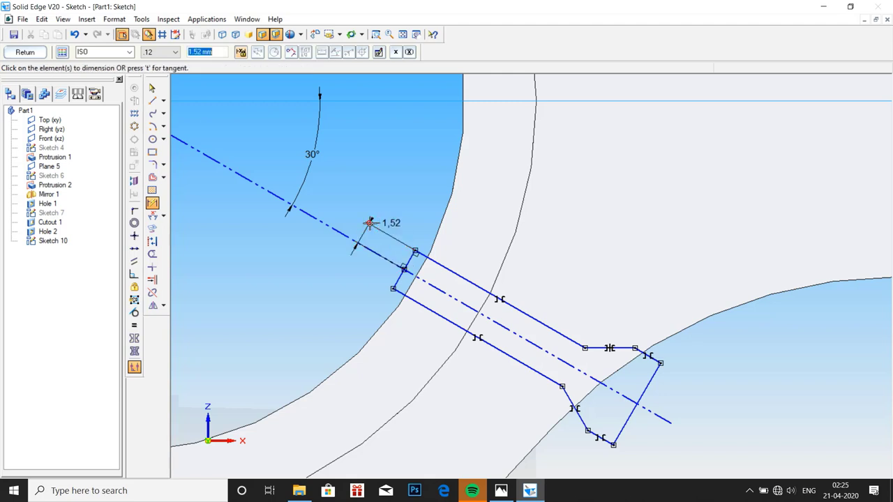
type("1")
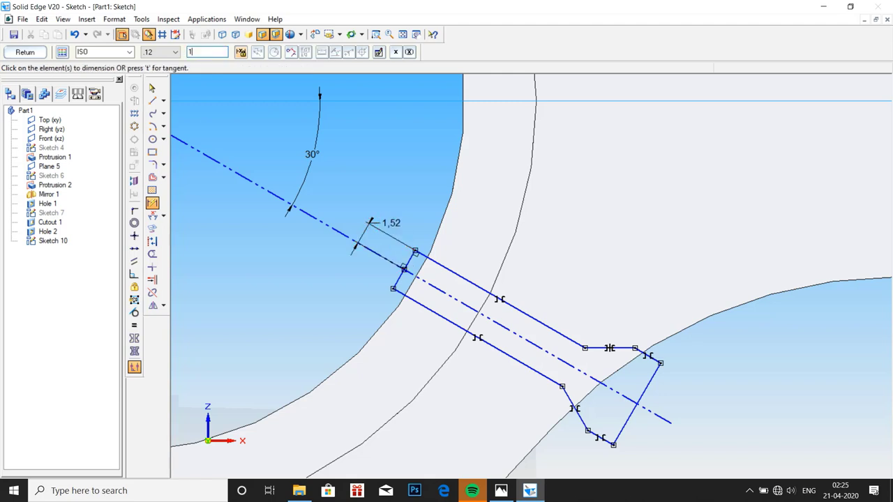
type(".5")
key("Return")
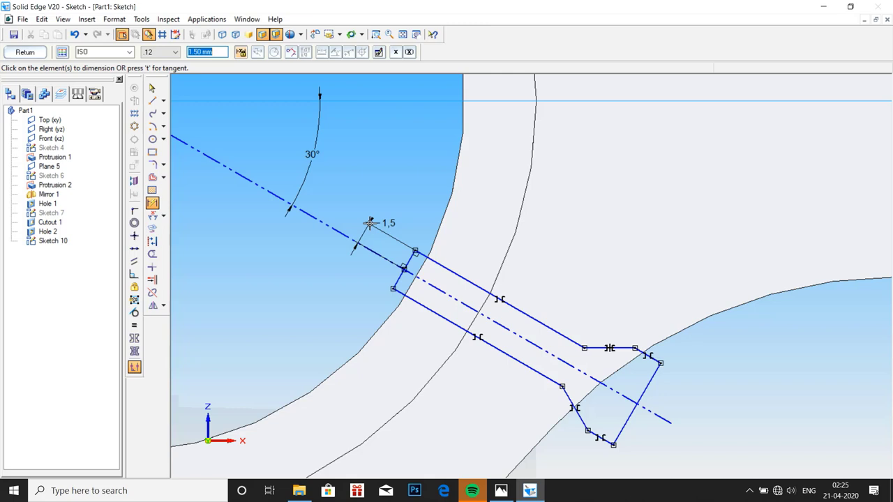
left_click(651, 384)
left_click(680, 396)
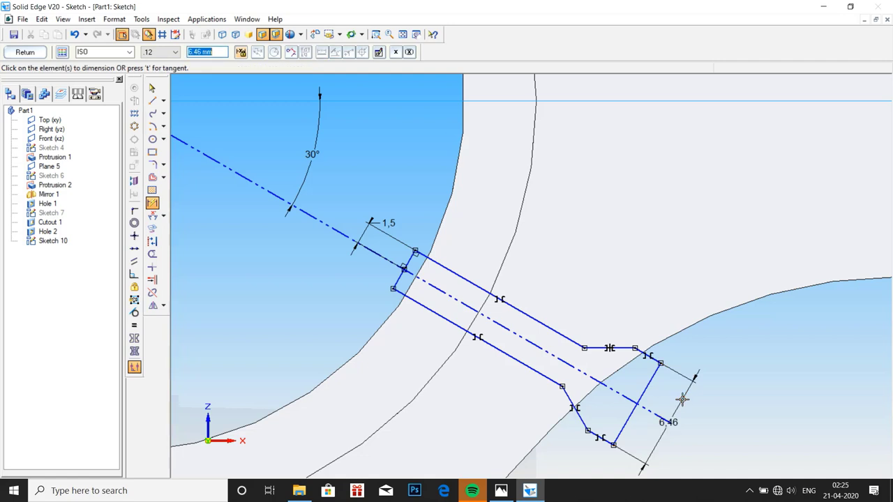
type("6")
key("Return")
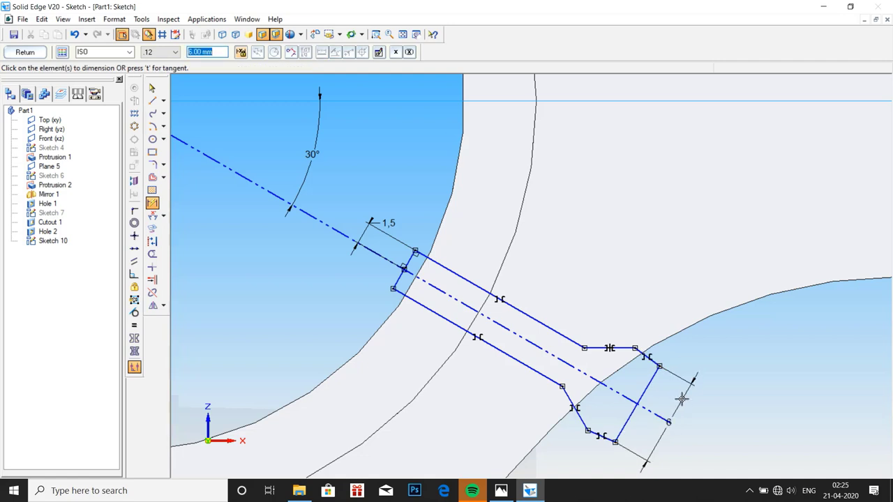
left_click(588, 430)
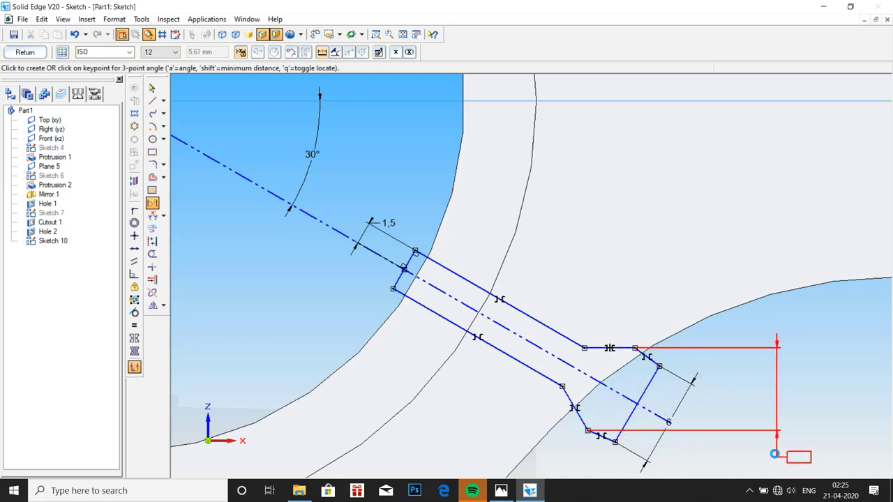
key("Escape")
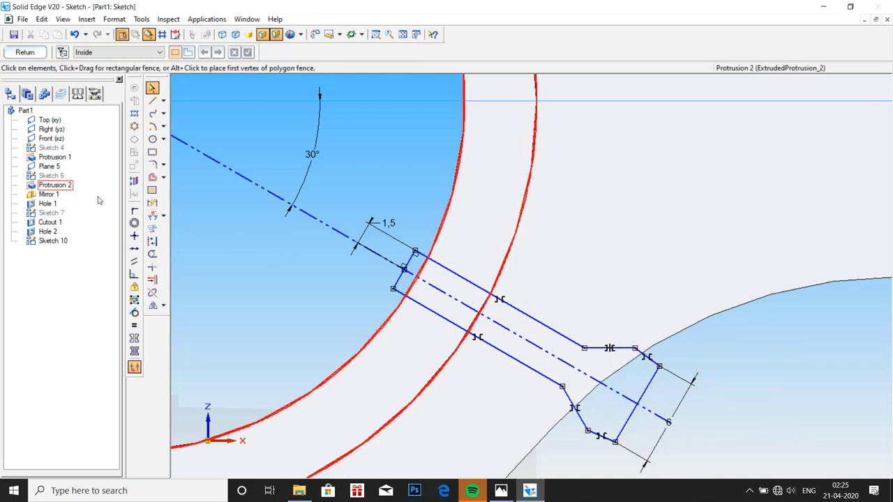
Set a Distance Between dimension of 6 between the short end segment and the opposite segment.
left_click(164, 217)
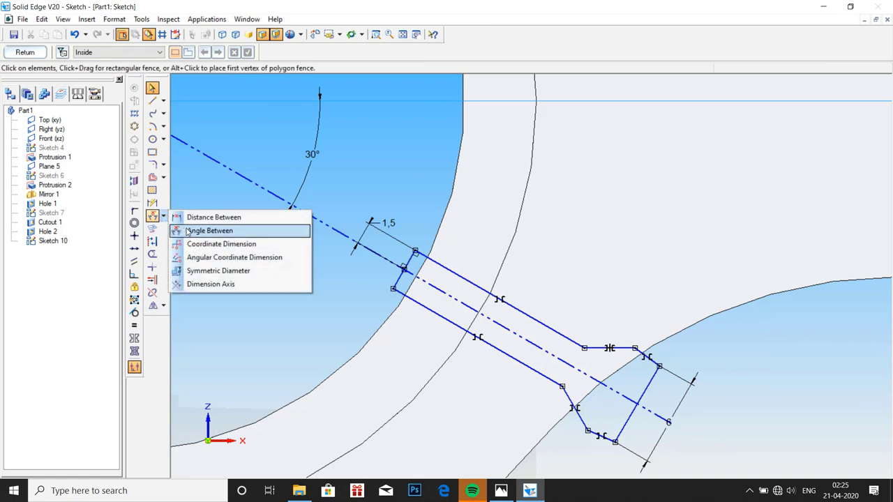
left_click(202, 215)
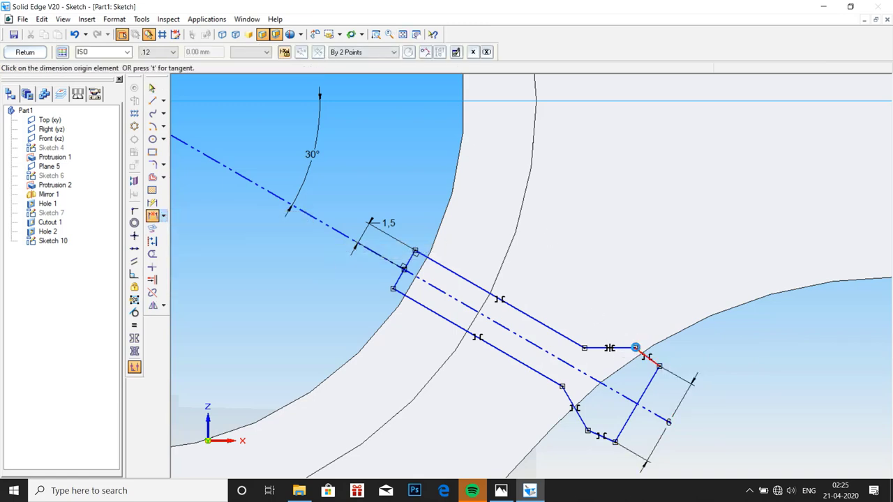
left_click(643, 353)
left_click(586, 430)
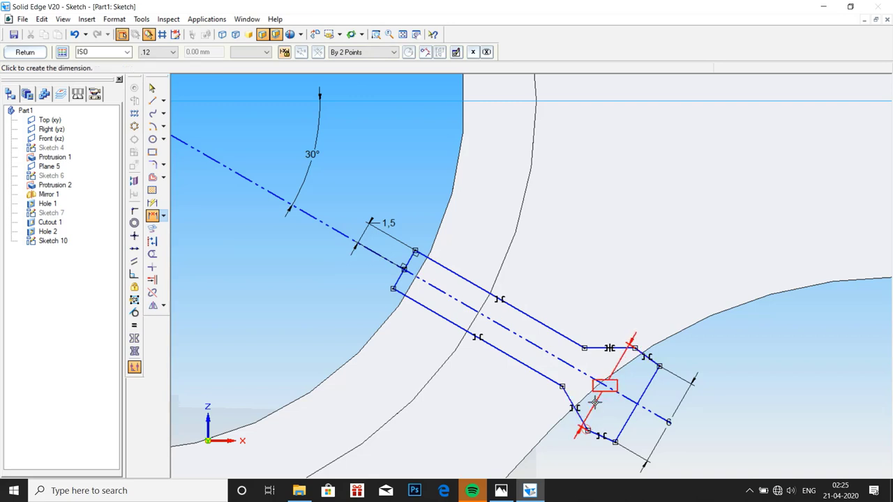
left_click(674, 445)
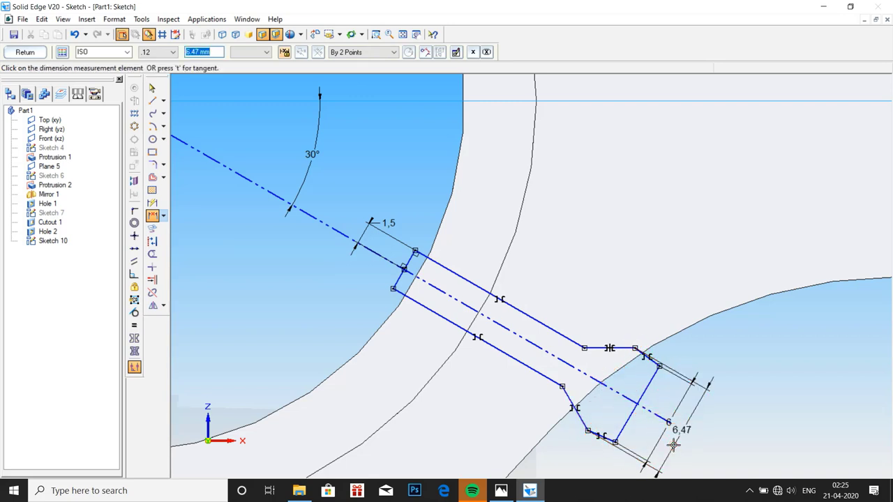
type("6")
key("Return")
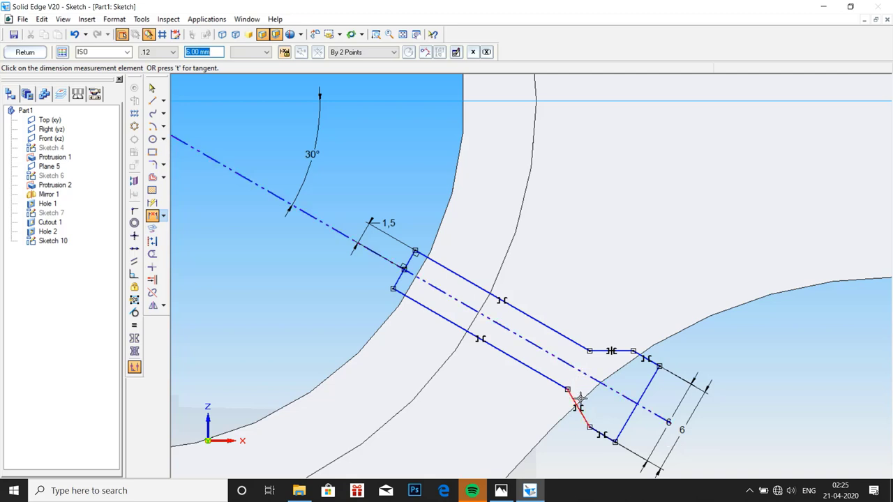
Dimension the upper long line to 13 and close the sketch.
scroll(604, 394, "up", 2)
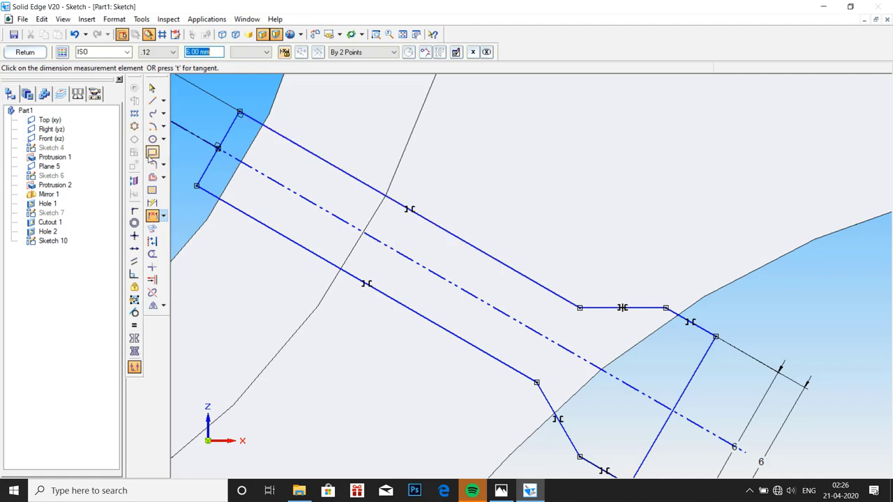
left_click(152, 204)
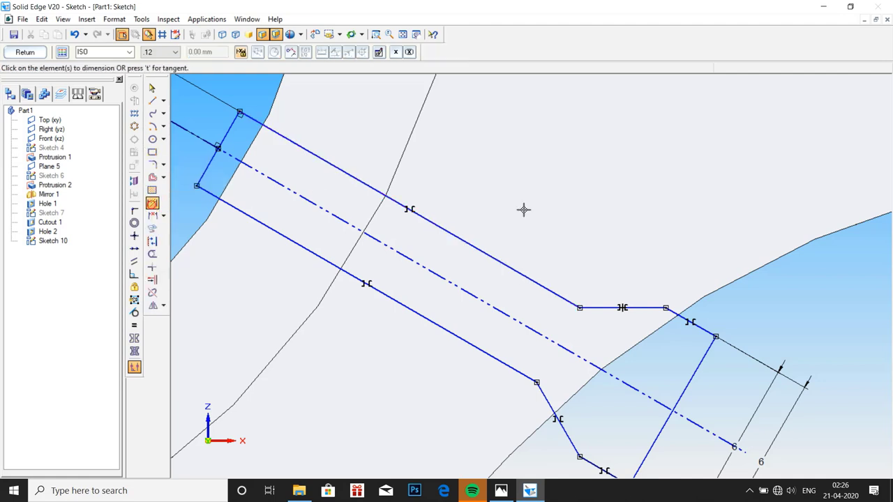
left_click(479, 251)
left_click(516, 208)
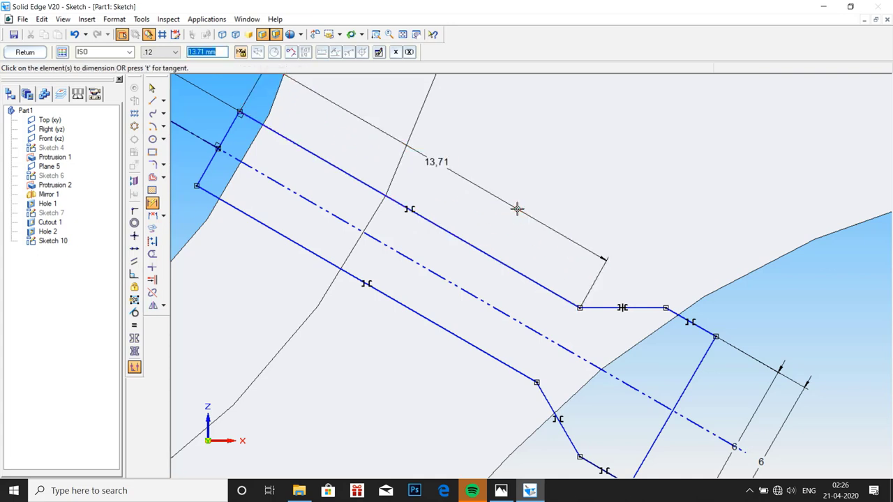
type("13")
key("Return")
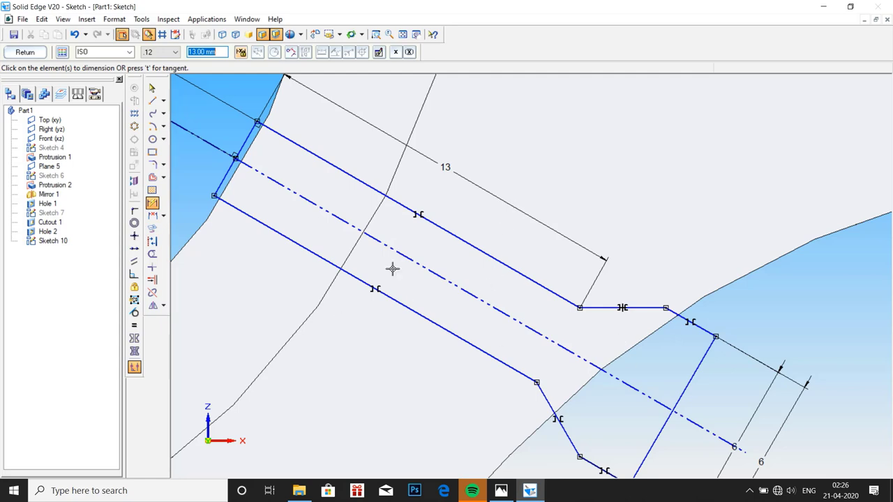
left_click(35, 54)
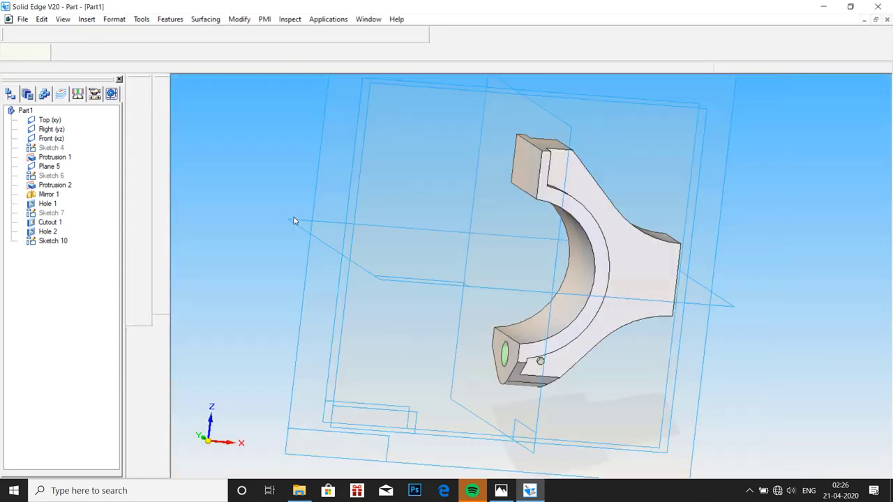
Reopen the Sketch 10 profile for editing from its right-click menu.
scroll(539, 302, "up", 2)
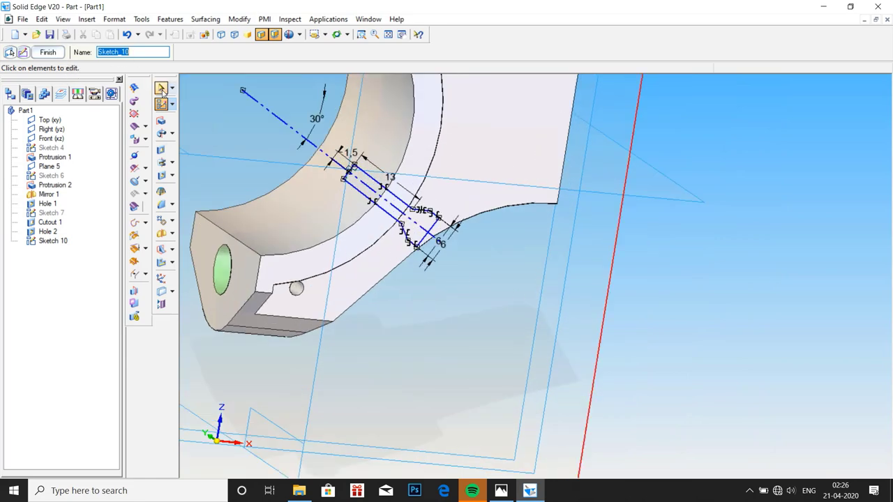
left_click(48, 52)
left_click(46, 241)
right_click(46, 242)
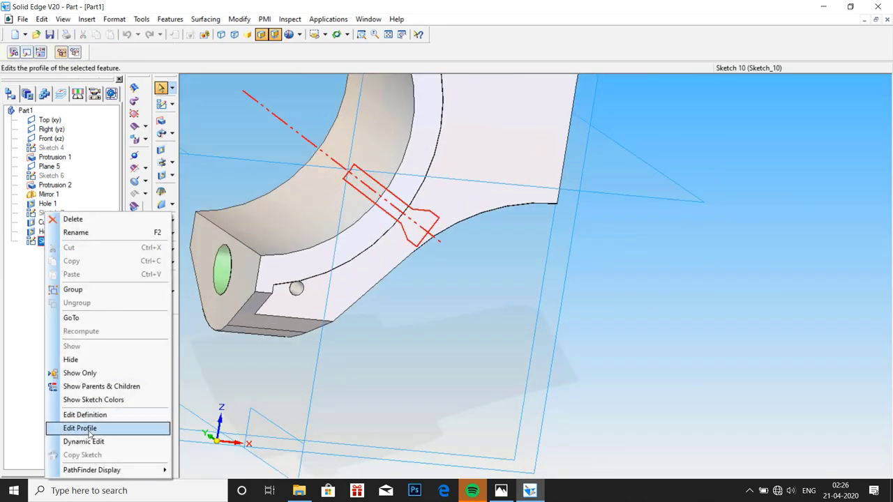
left_click(165, 428)
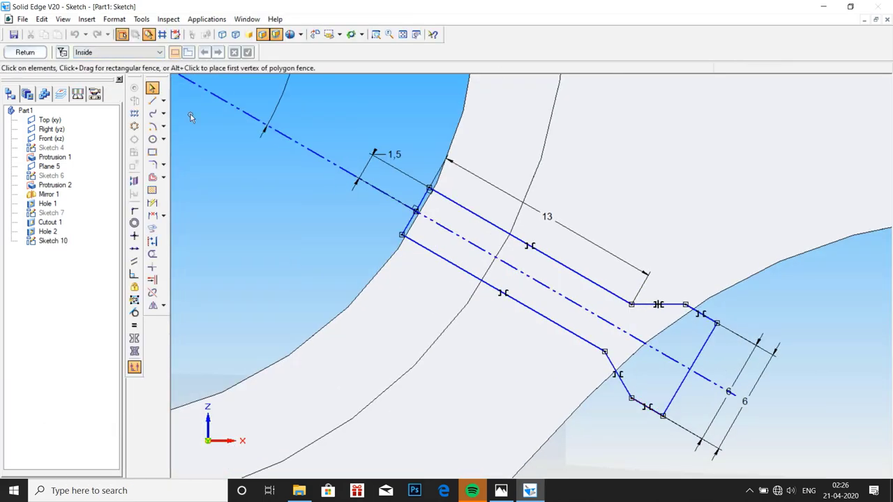
Draw a line along the axis from the short end's midpoint to the far segment.
left_click(152, 100)
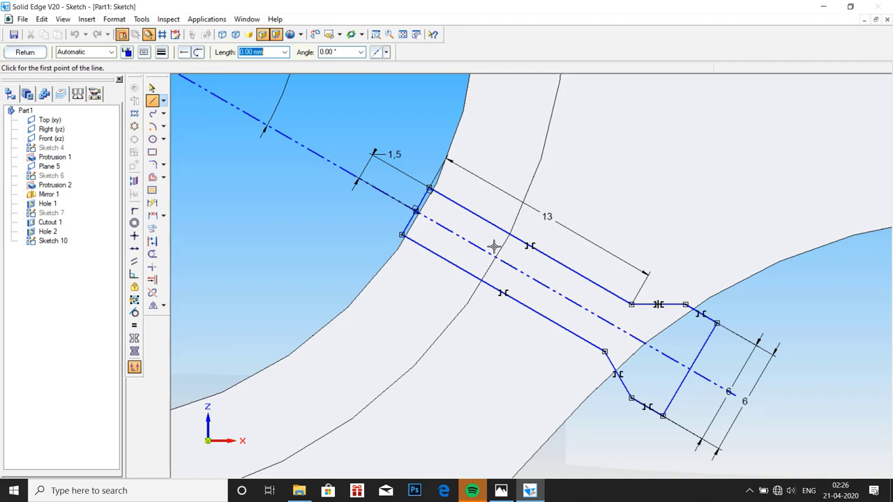
left_click(417, 209)
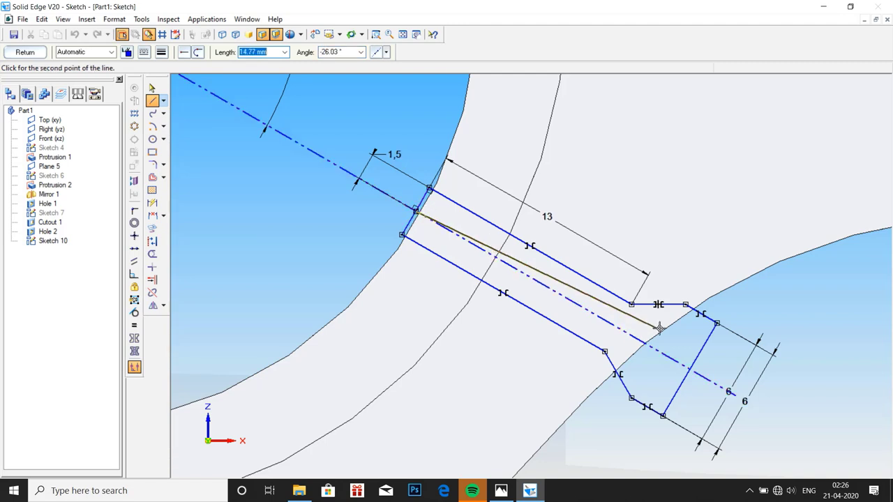
left_click(689, 370)
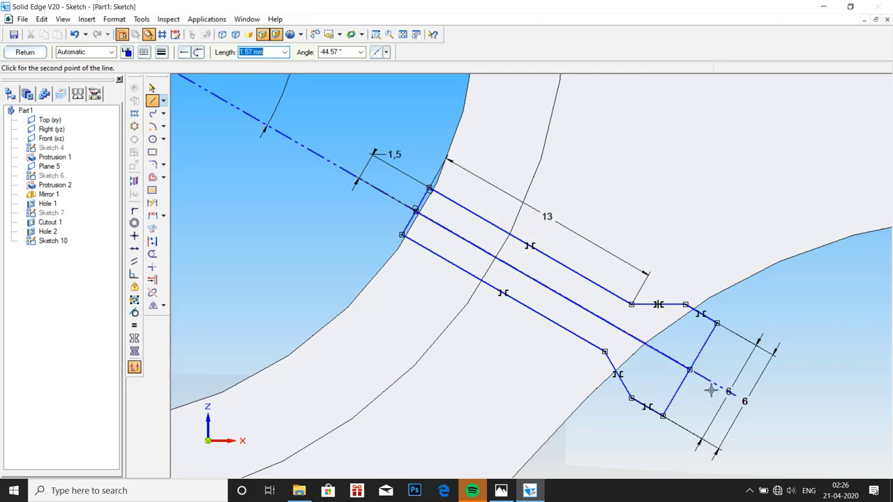
key("Escape")
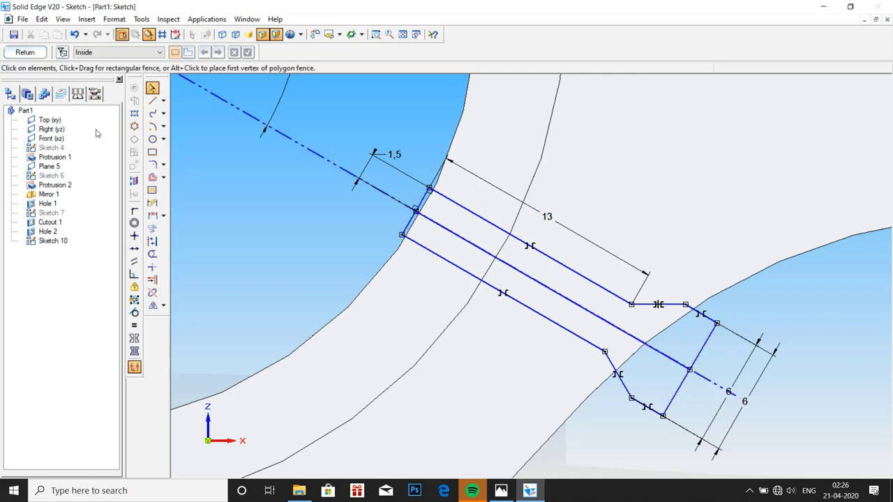
Trim away the lower parallel line, short left segment and lower slanted end, then close the sketch.
left_click(153, 254)
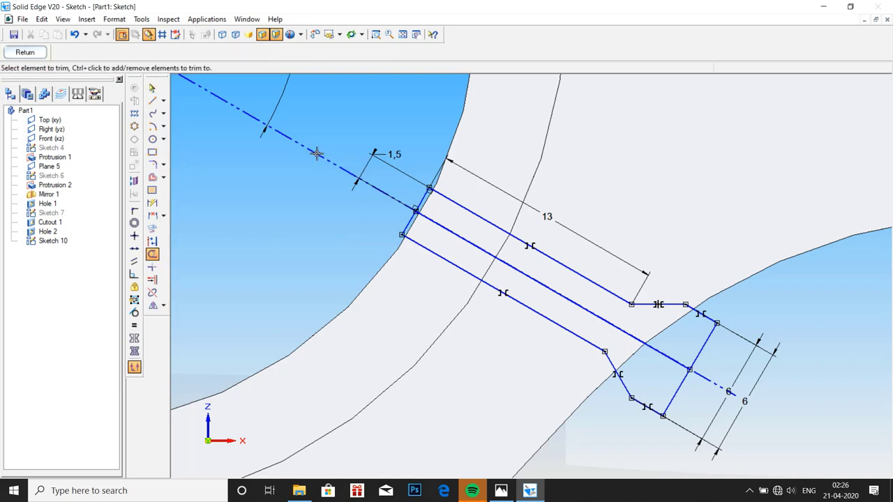
left_click(404, 236)
left_click(408, 224)
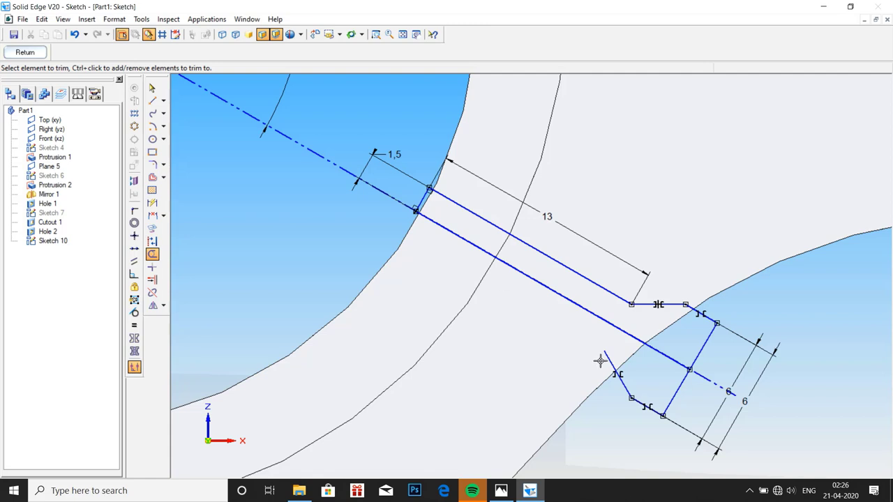
mouse_move(599, 359)
left_mouse_down()
mouse_move(658, 419)
mouse_move(671, 392)
left_mouse_up()
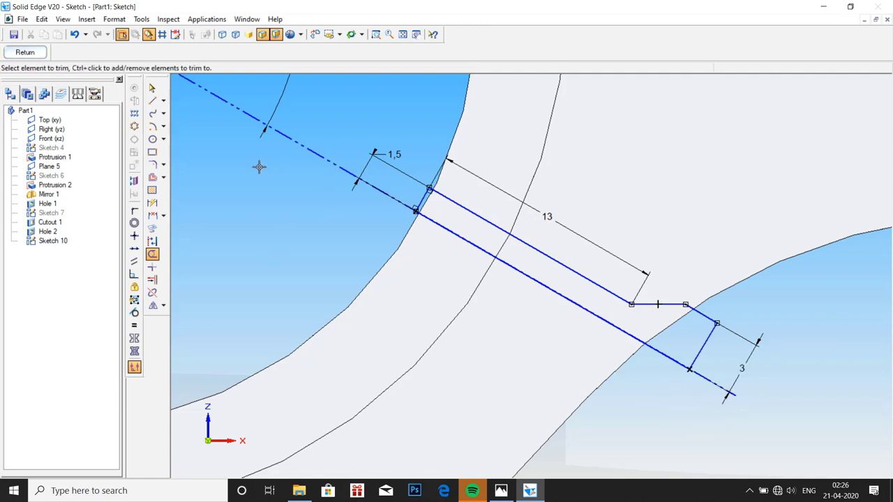
left_click(23, 52)
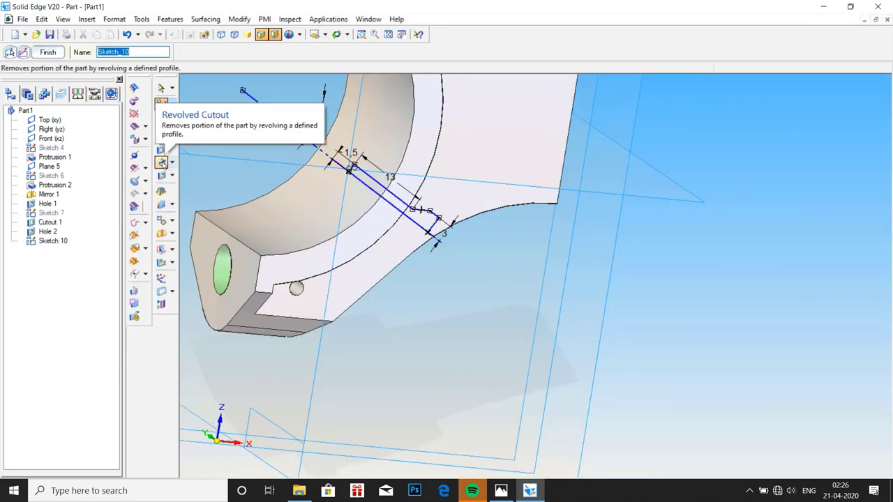
Revolve the half-profile 360° about the dashed axis line as a cutout through the cap's arm.
left_click(162, 162)
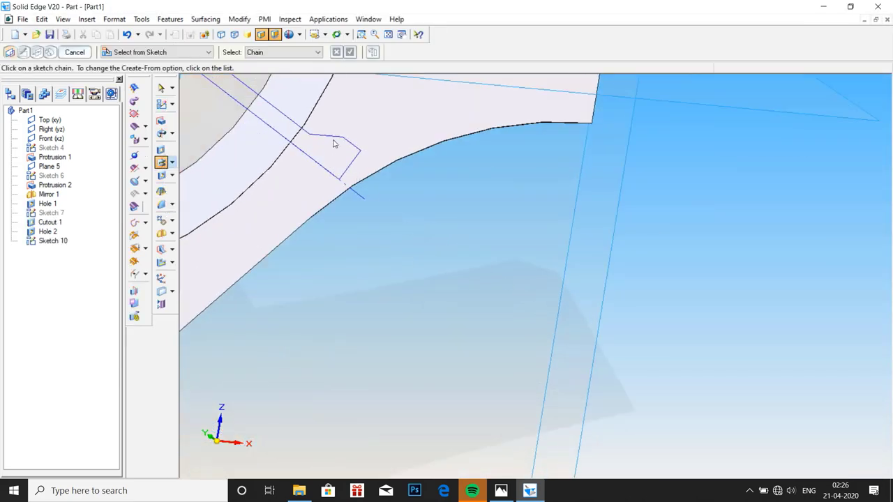
left_click(334, 141)
left_click(351, 52)
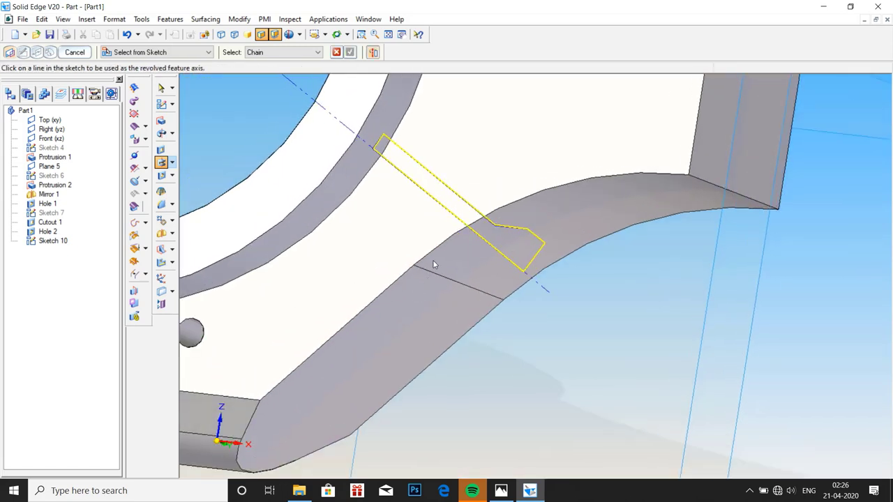
left_click(420, 187)
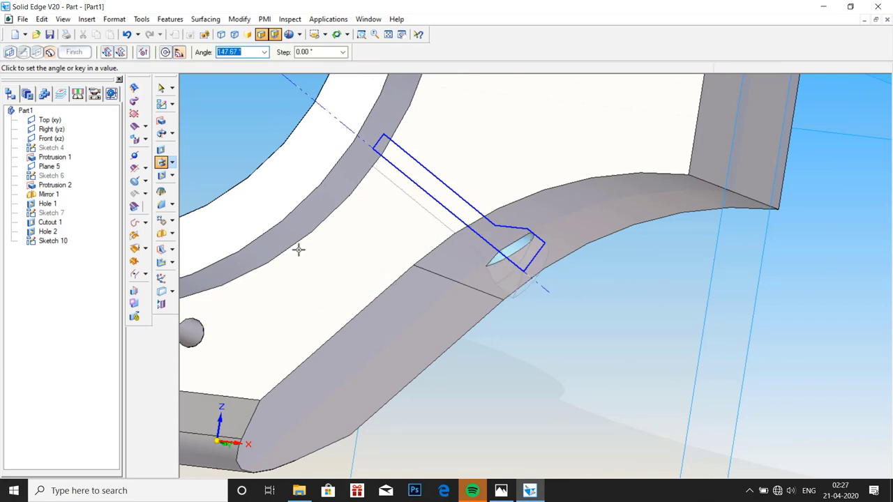
type("360")
key("Return")
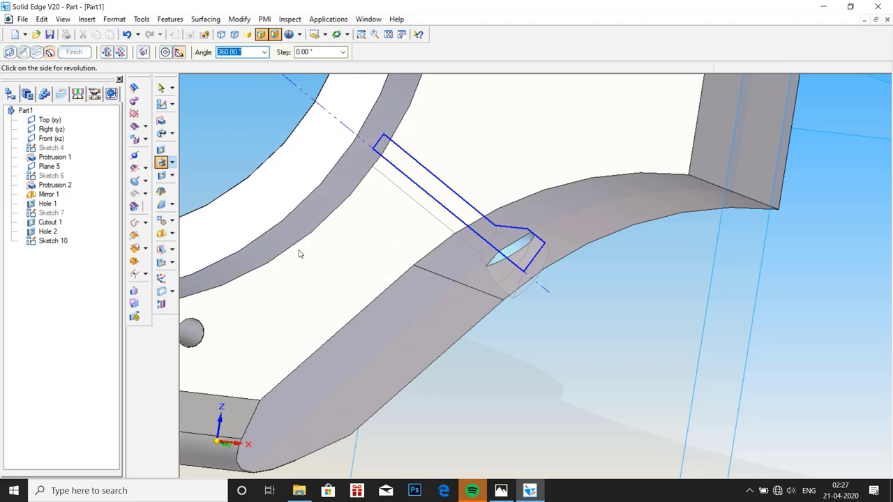
left_click(652, 406)
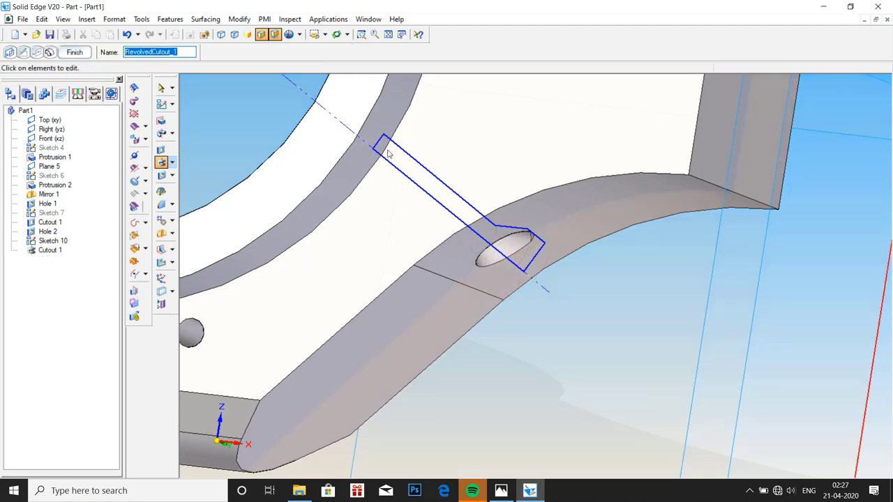
scroll(433, 183, "down", 3)
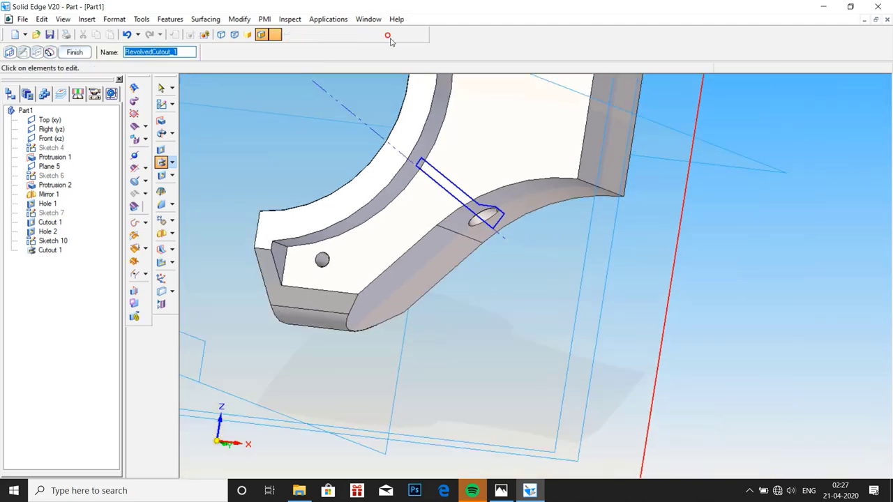
key("Return")
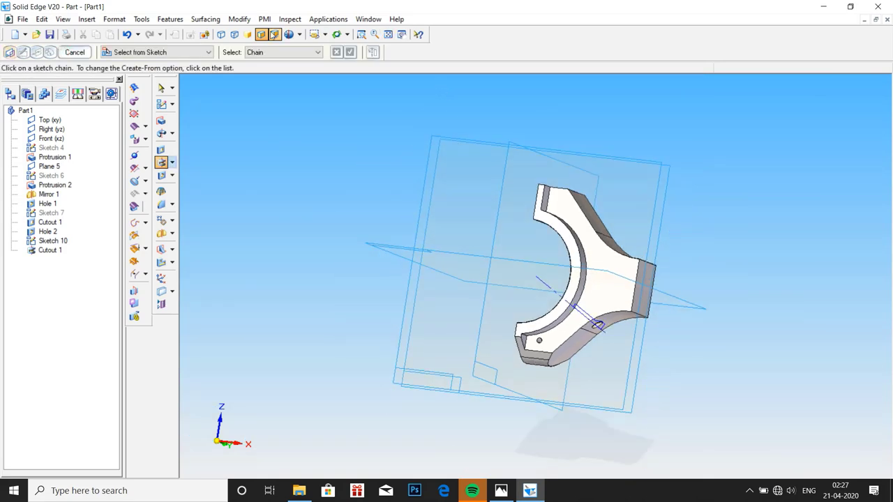
Inspect the part with visible and hidden edges, reorient it, then return to shaded display.
left_click(235, 34)
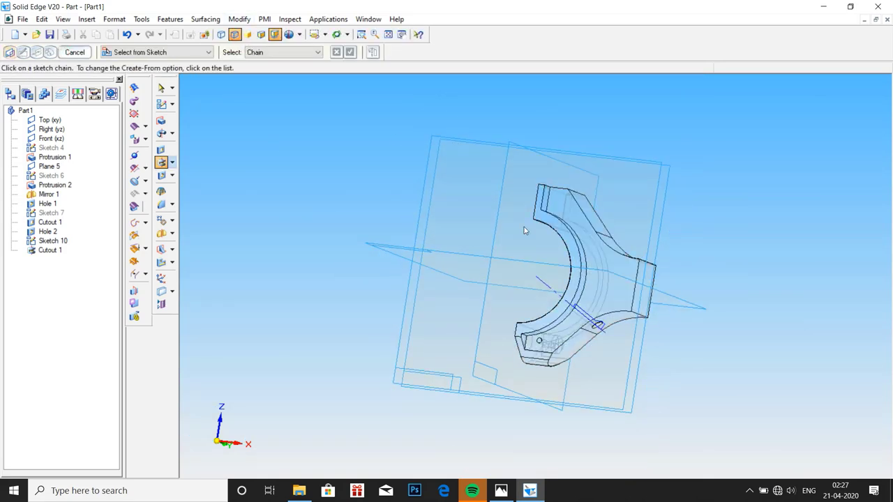
scroll(610, 361, "up", 5)
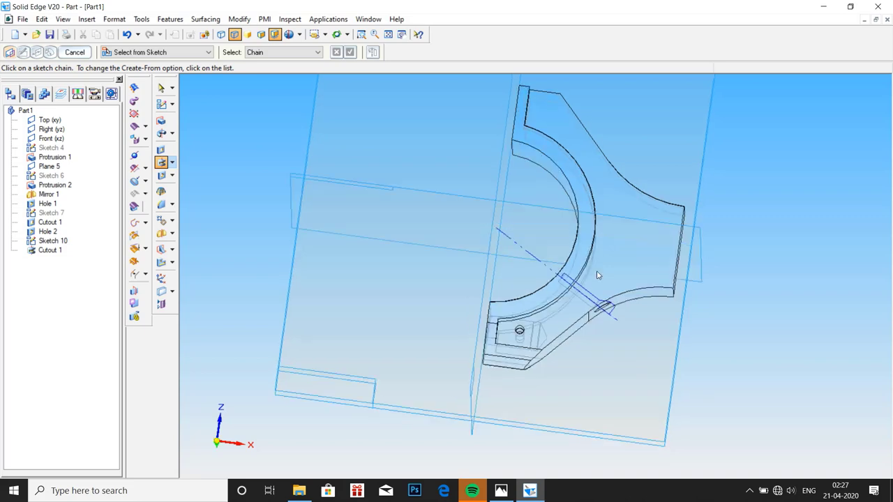
mouse_move(570, 312)
middle_mouse_down()
mouse_move(683, 388)
mouse_move(668, 369)
mouse_move(616, 354)
middle_mouse_up()
left_click(274, 34)
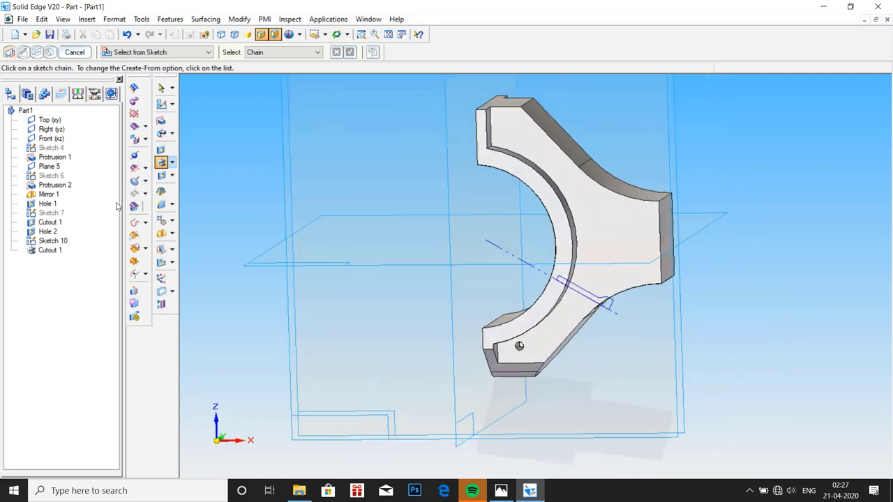
Hide Sketch 10 in PathFinder and orbit to view the part's other side.
left_click(162, 88)
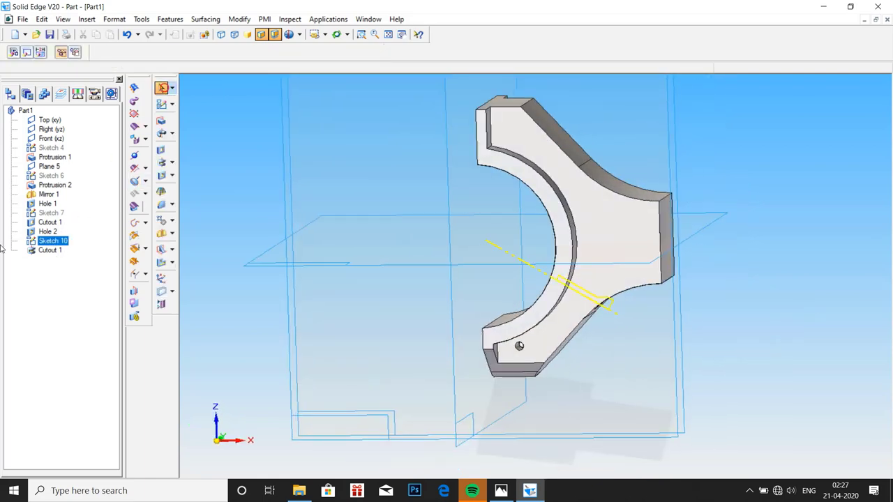
right_click(45, 242)
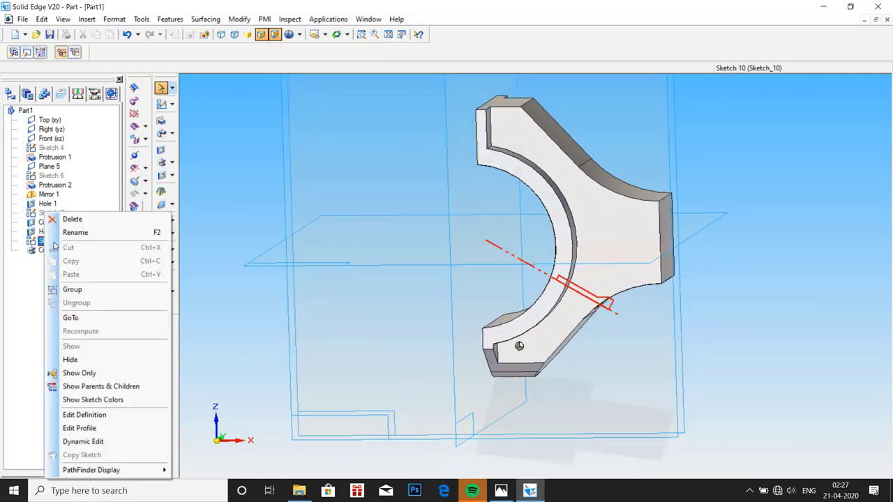
left_click(70, 359)
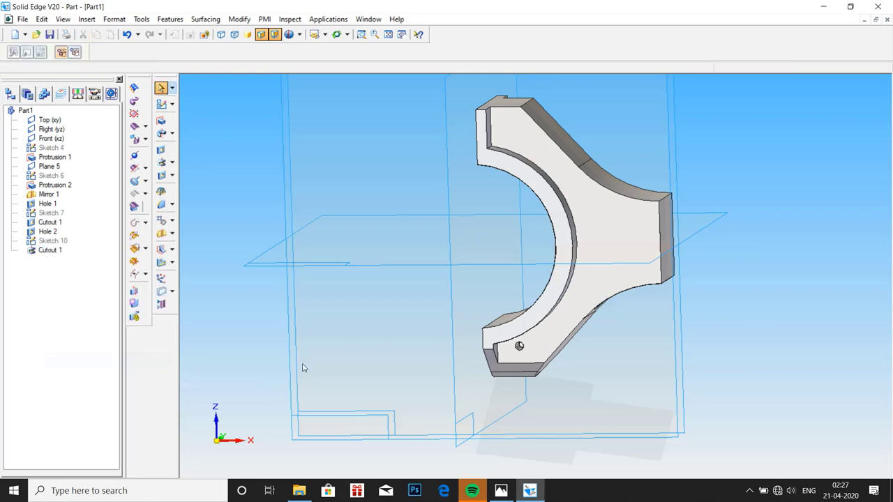
mouse_move(677, 358)
middle_mouse_down()
mouse_move(676, 321)
mouse_move(632, 311)
mouse_move(694, 320)
mouse_move(642, 363)
middle_mouse_up()
left_click(500, 490)
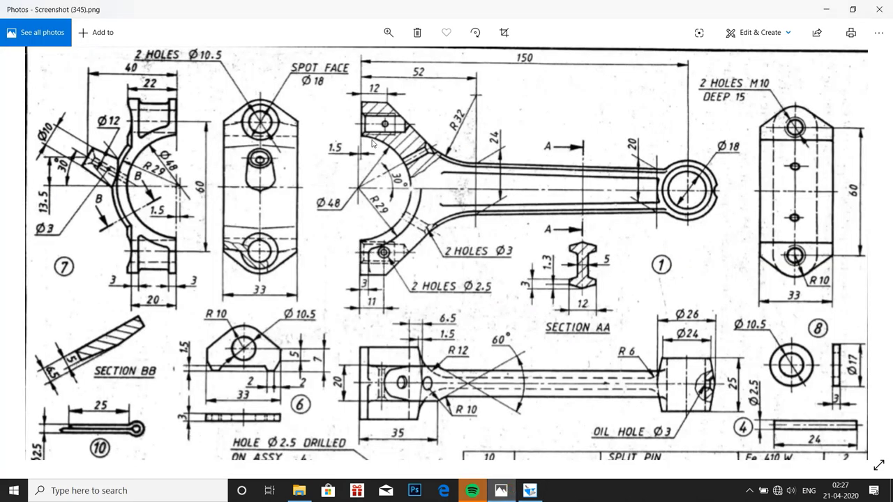
left_click(530, 490)
middle_click_drag(533, 321, 409, 226)
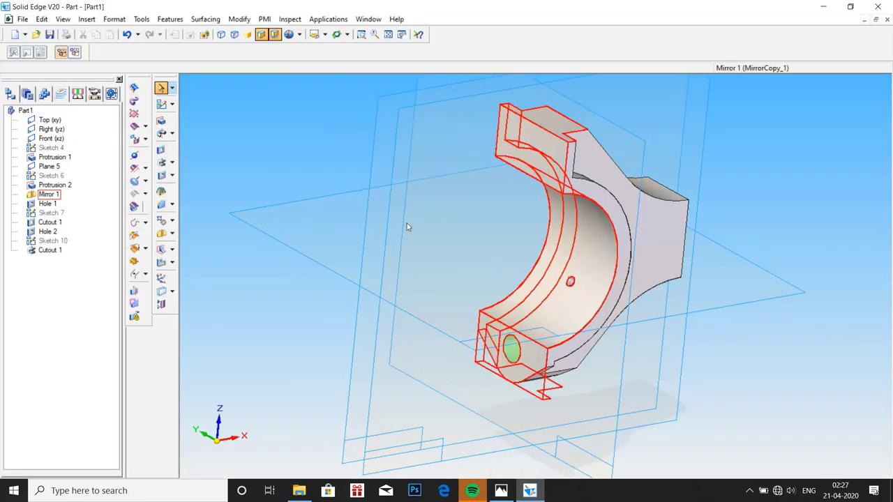
Select revolved Cutout 1, Hole 2, extruded Cutout 1 and Hole 1 for an adaptive mirror copy.
left_click(160, 235)
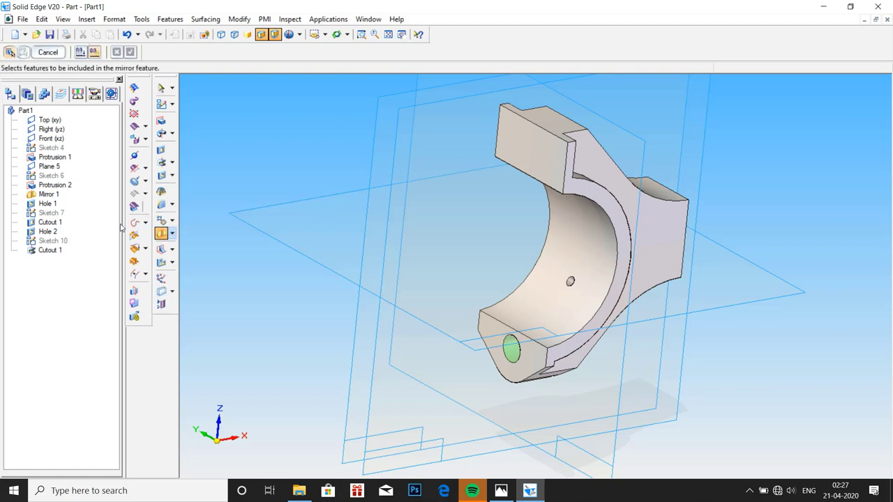
left_click(48, 252)
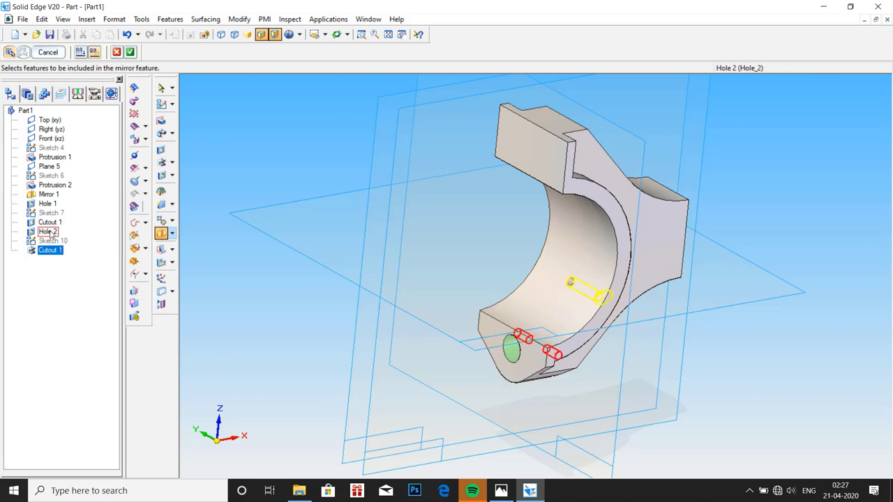
left_click(49, 232)
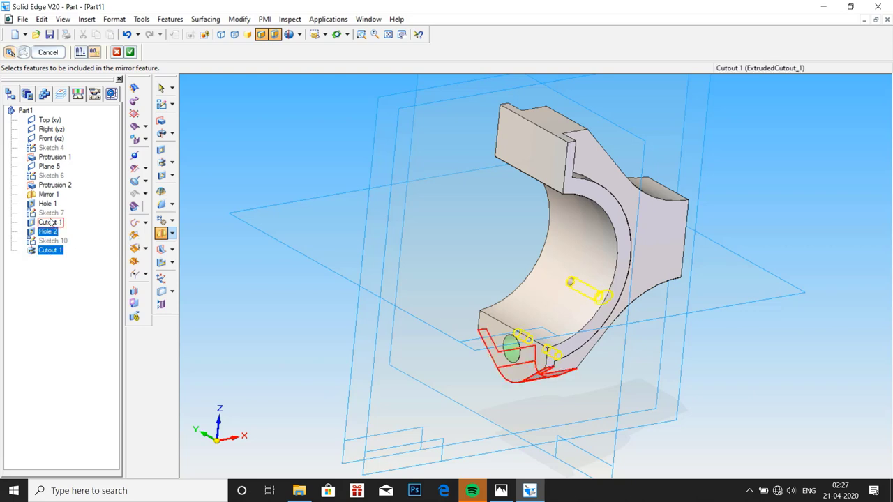
left_click(51, 221)
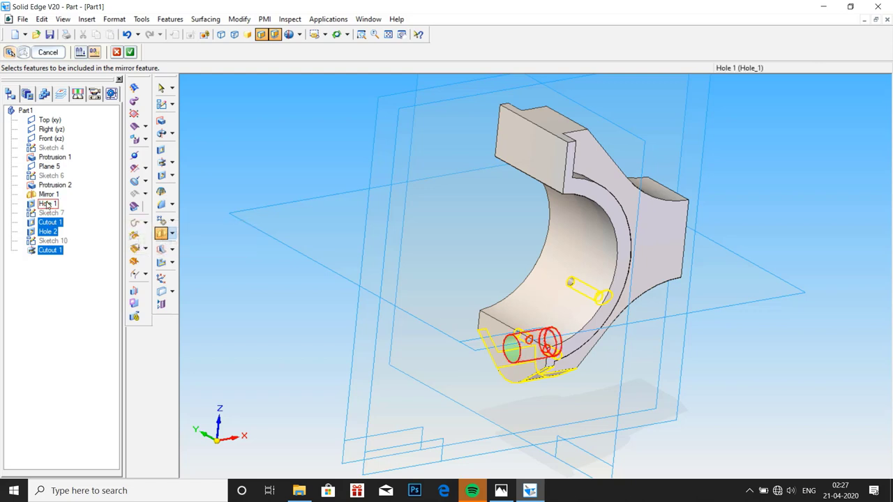
left_click(47, 203)
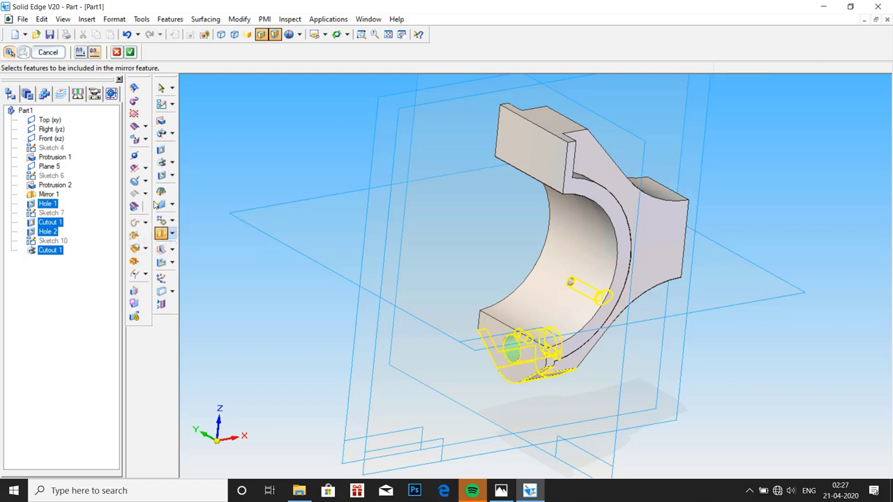
left_click(81, 52)
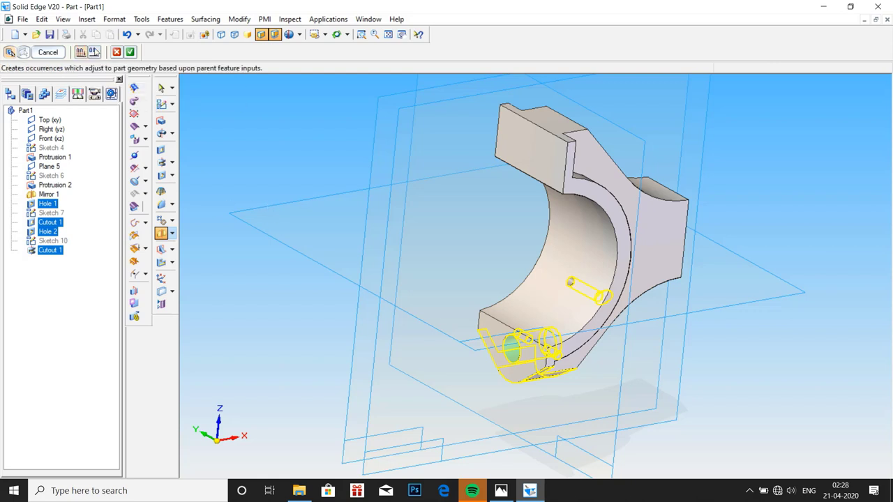
left_click(130, 51)
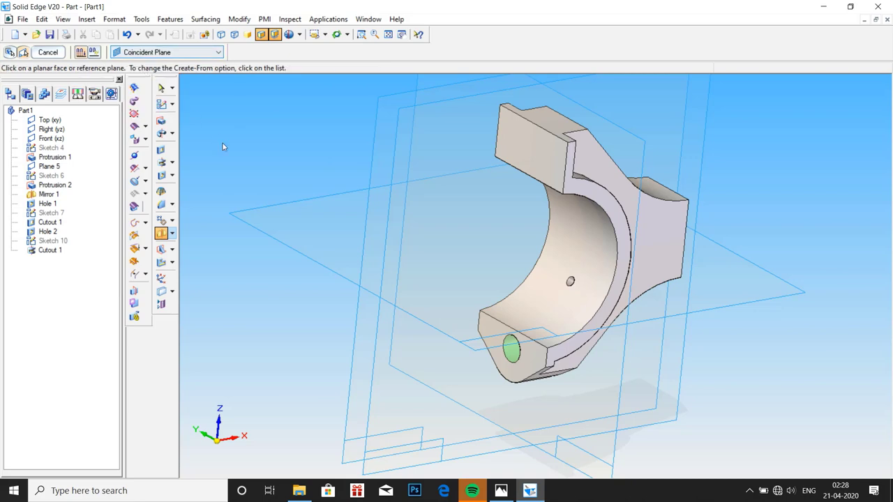
Mirror the selected features across the Top (xy) plane and finish, then inspect the part.
left_click(267, 240)
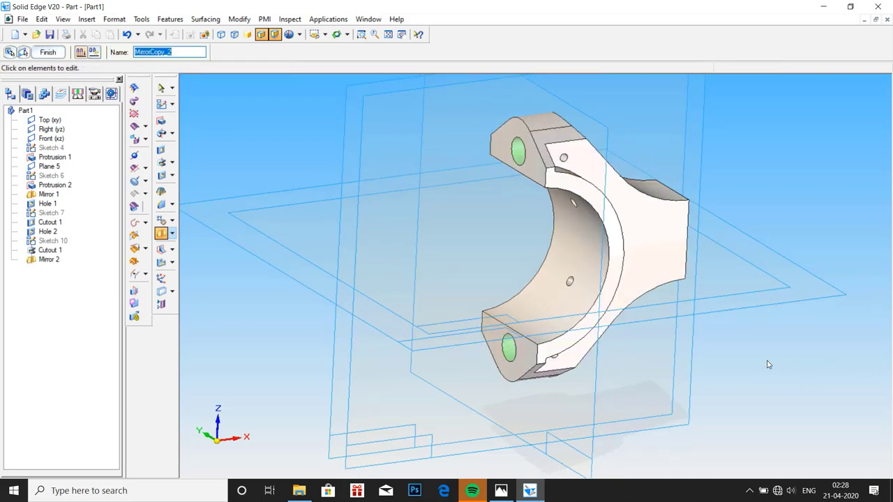
middle_click_drag(768, 364, 739, 366)
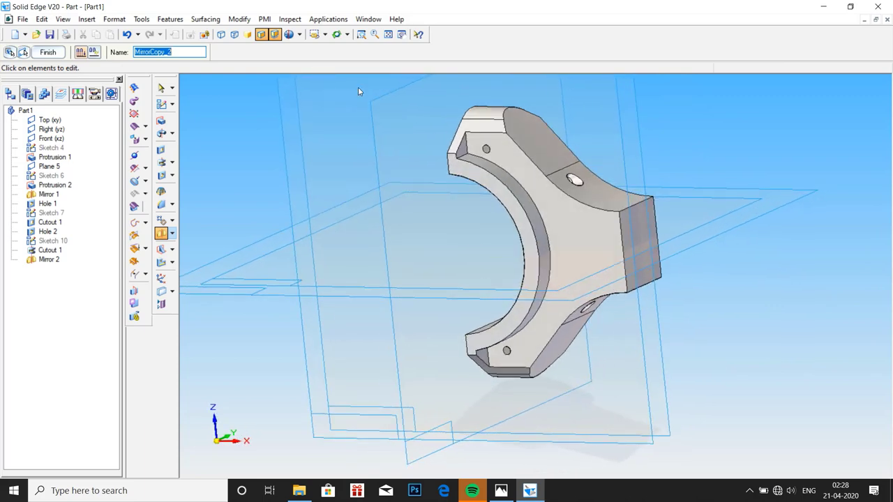
left_click(48, 52)
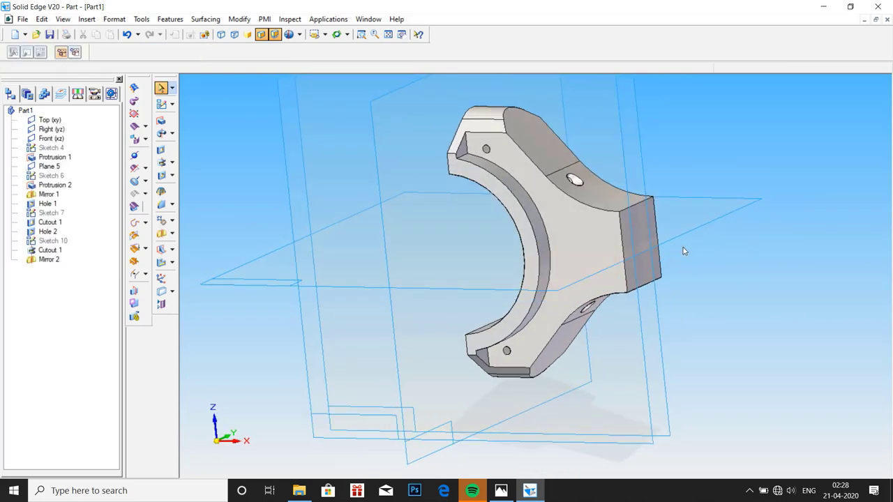
middle_click_drag(751, 265, 776, 253)
scroll(728, 263, "down", 3)
Bring up the connecting-rod reference drawing in Photos.
left_click(501, 490)
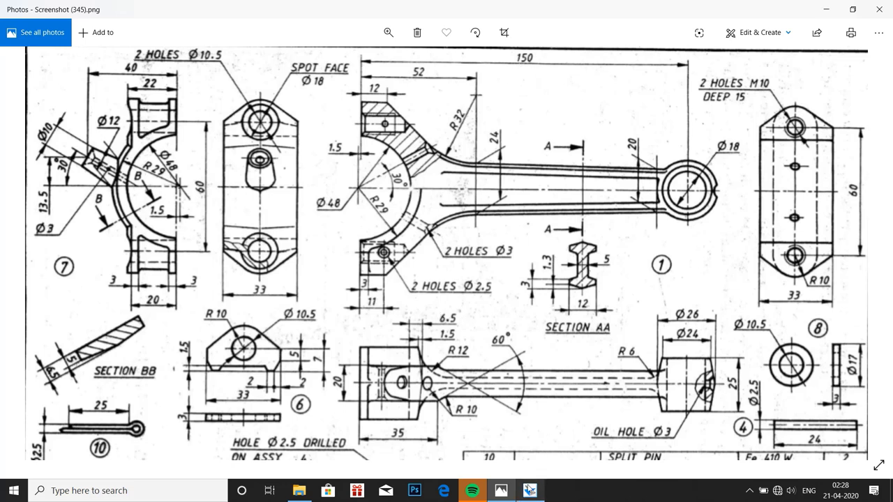
Start a new sketch on the chosen plane in isometric view and hide Plane 5.
left_click(528, 490)
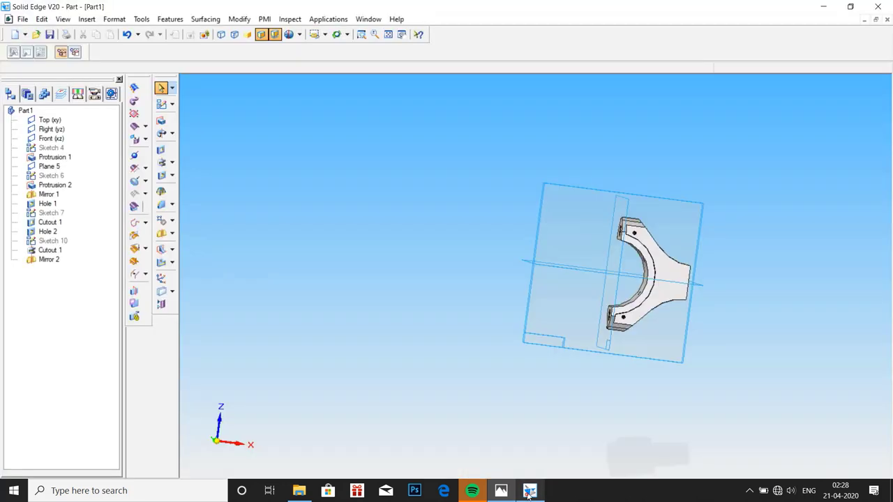
key("ctrl+i")
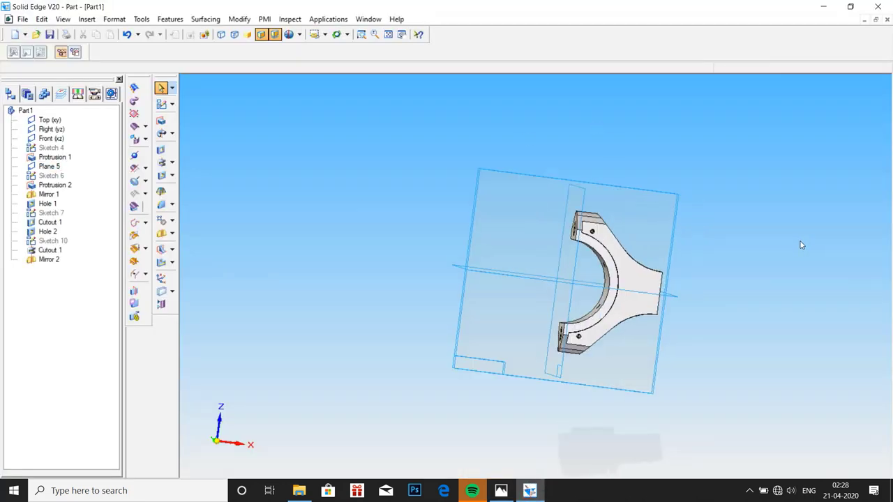
left_click(161, 104)
left_click(477, 272)
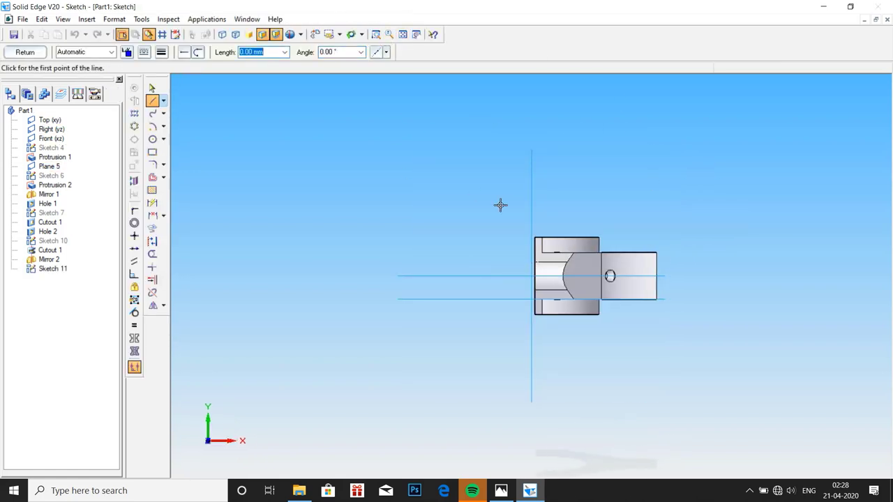
left_click(152, 101)
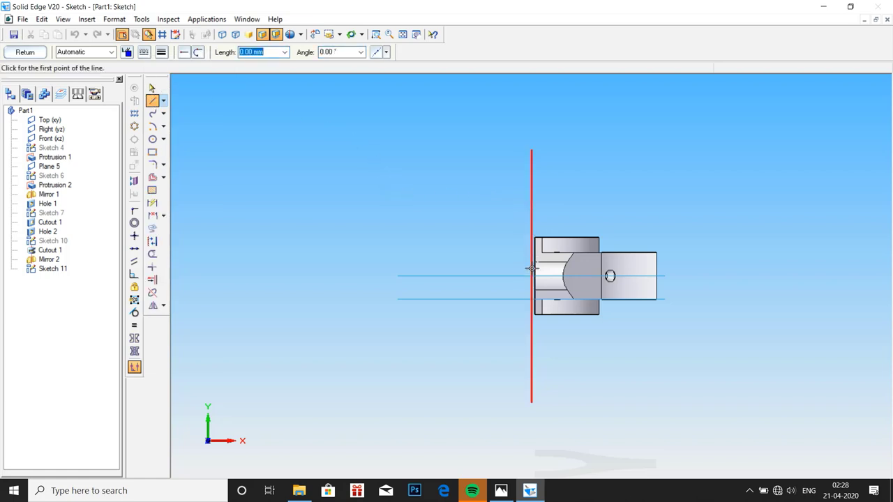
left_click(158, 90)
right_click(73, 166)
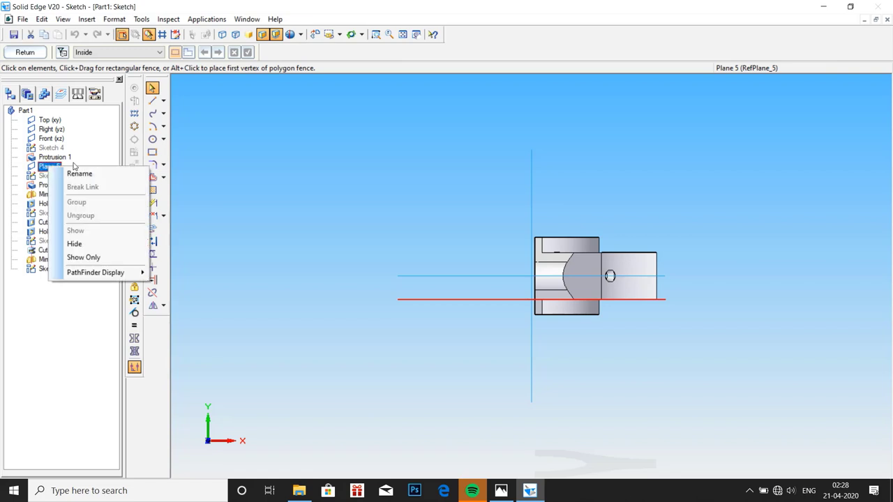
left_click(74, 244)
Draw a 151.50 mm horizontal axis line from the reference intersection.
left_click(153, 101)
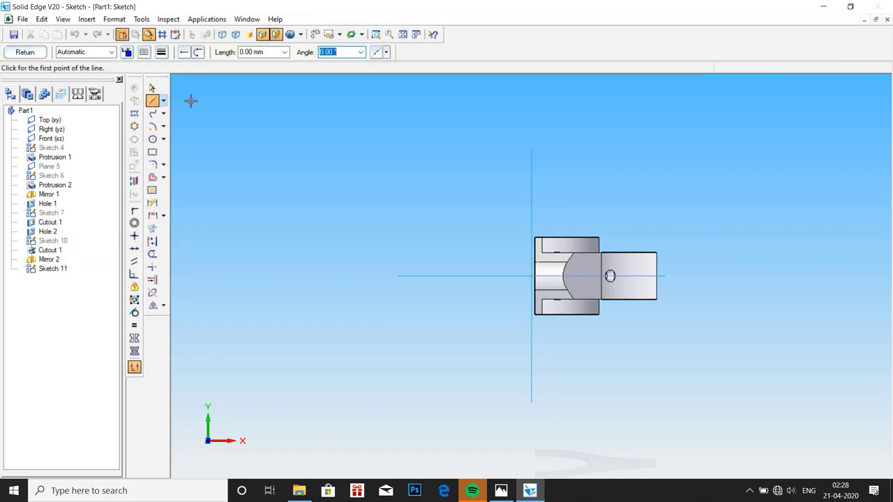
left_click(531, 277)
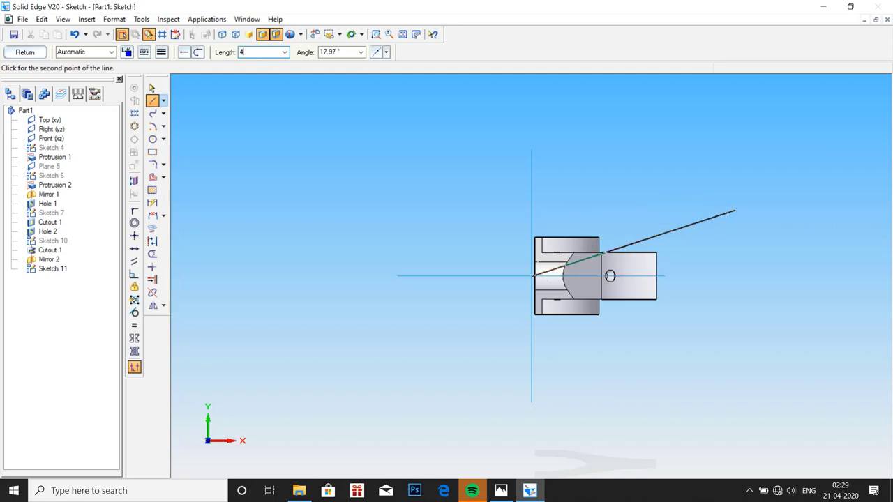
type("151.5")
key("Tab")
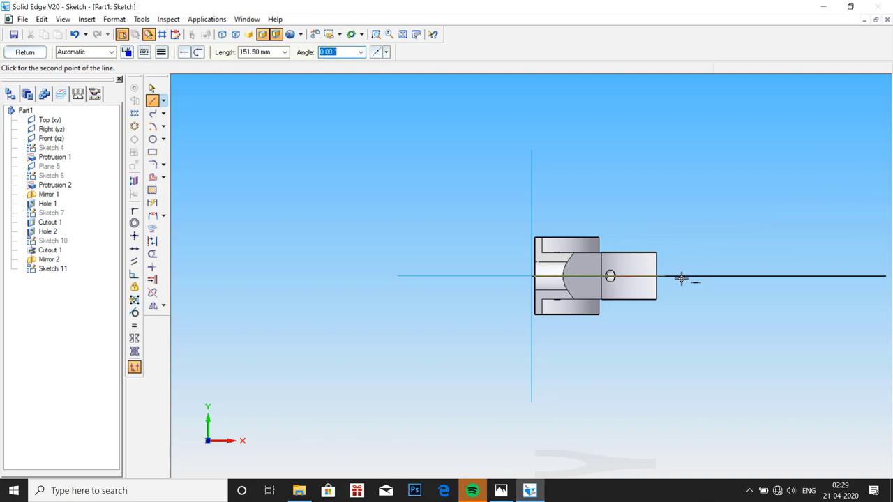
left_click(680, 278)
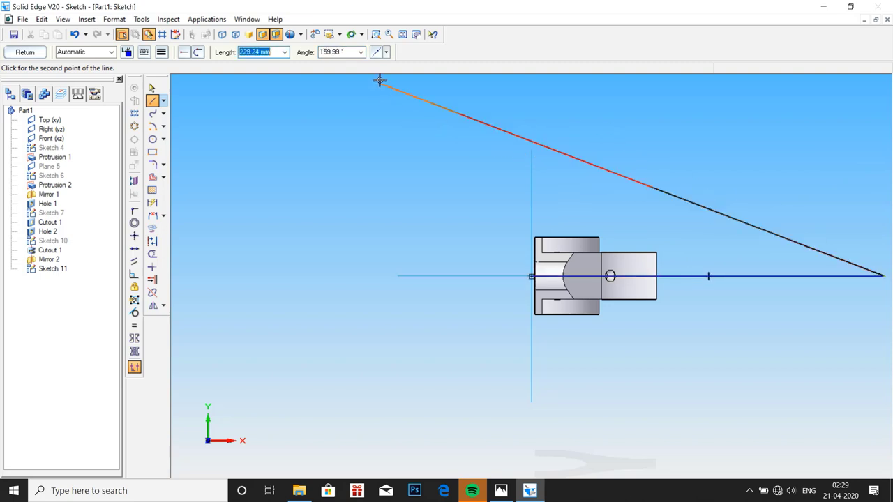
left_click(405, 35)
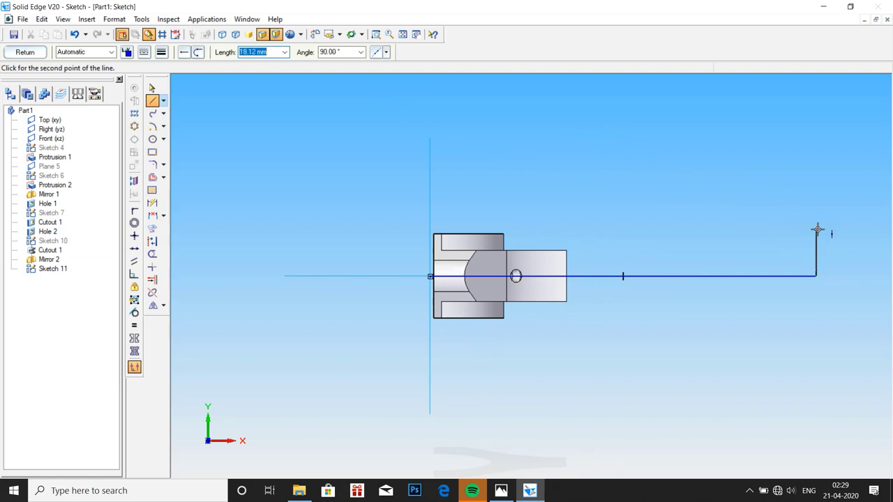
key("Escape")
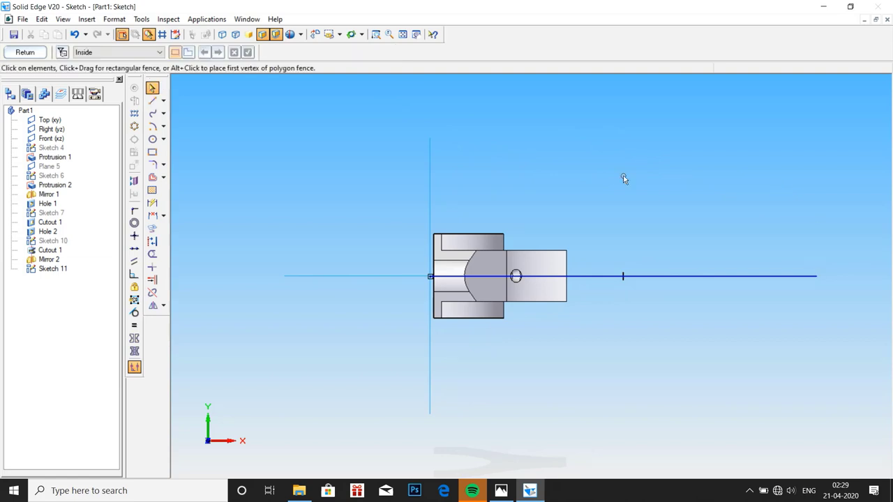
Draw a vertical line crossing the axis line at its far end.
left_click(152, 102)
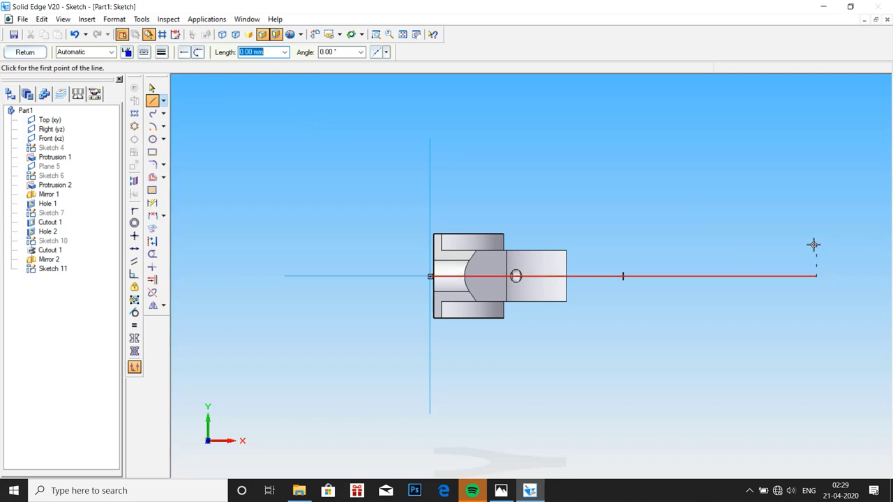
left_click(815, 246)
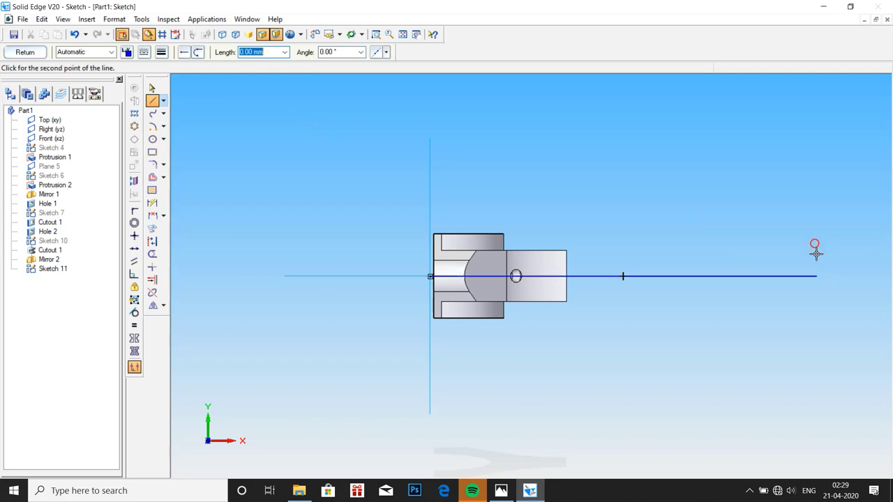
left_click(819, 303)
key("Escape")
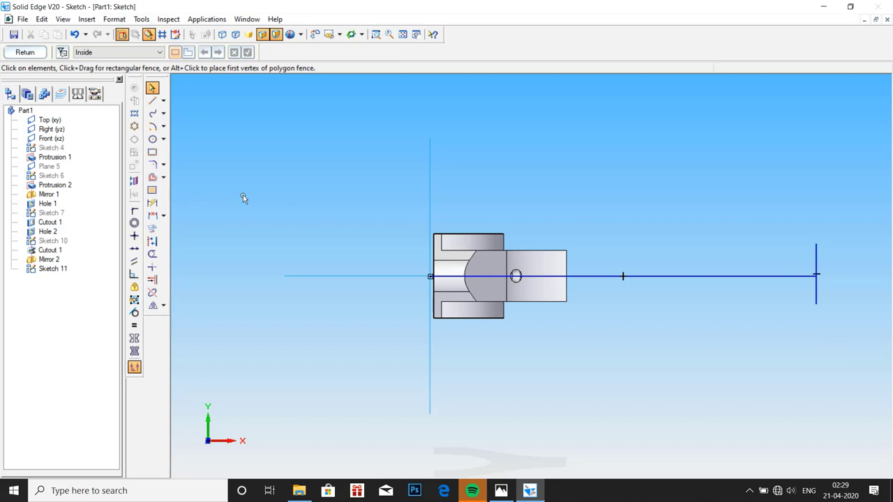
Zoom in on the sketch's right end and connect the vertical line to the axis line's end.
left_click(376, 34)
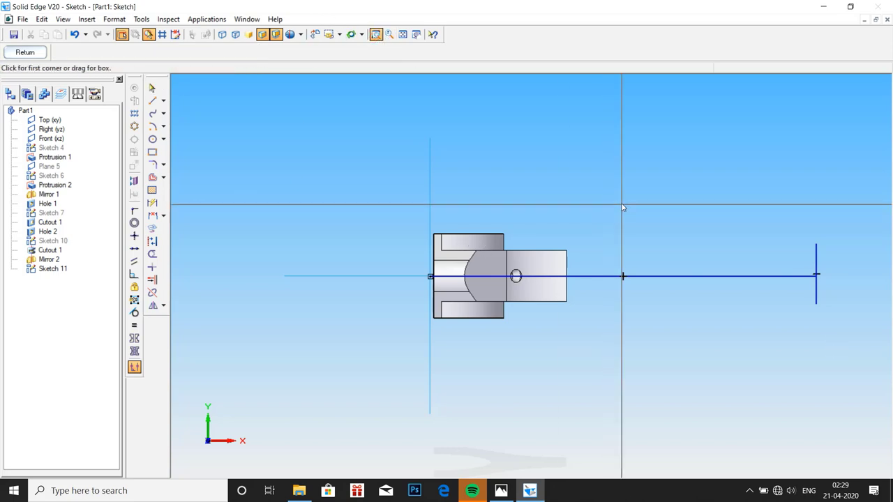
left_click_drag(693, 195, 870, 421)
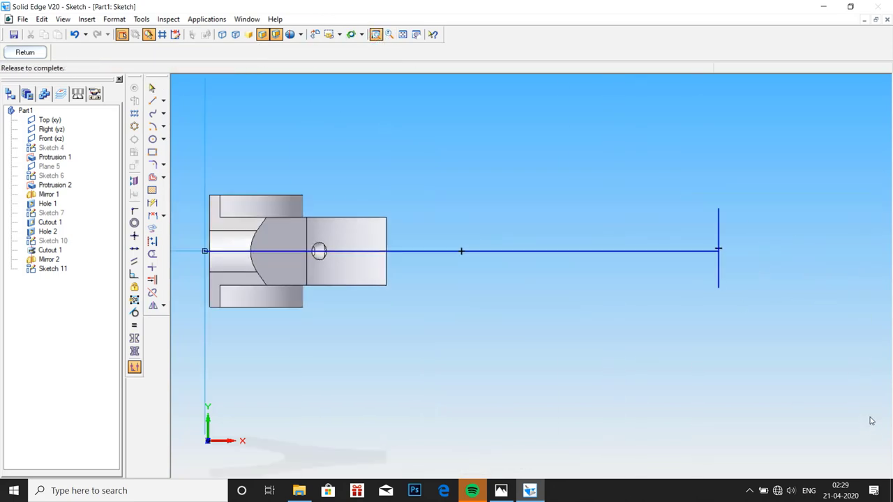
left_click(134, 211)
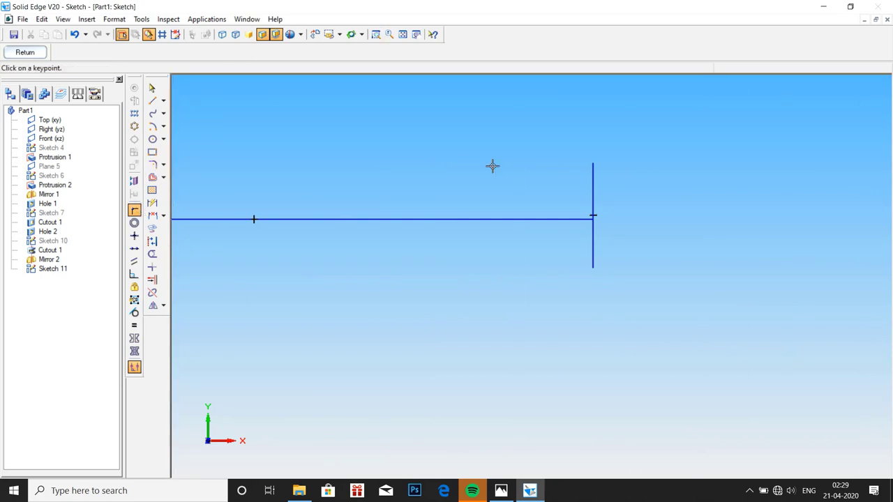
left_click(592, 216)
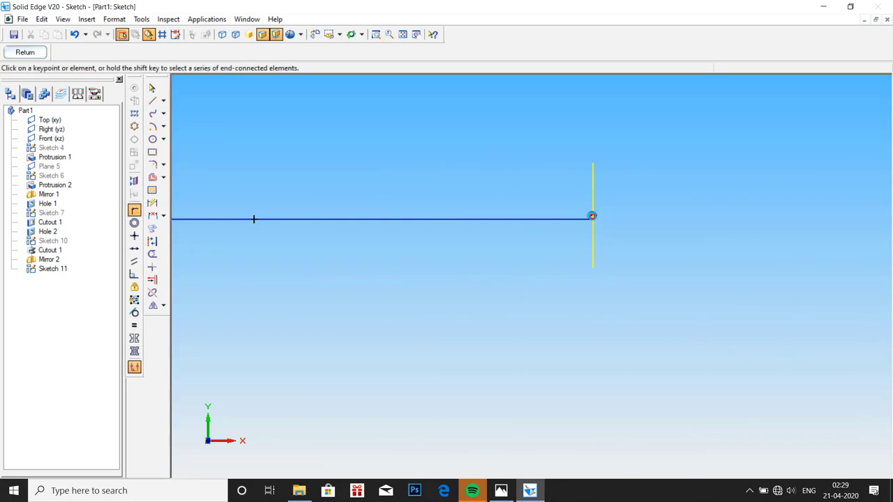
left_click(587, 219)
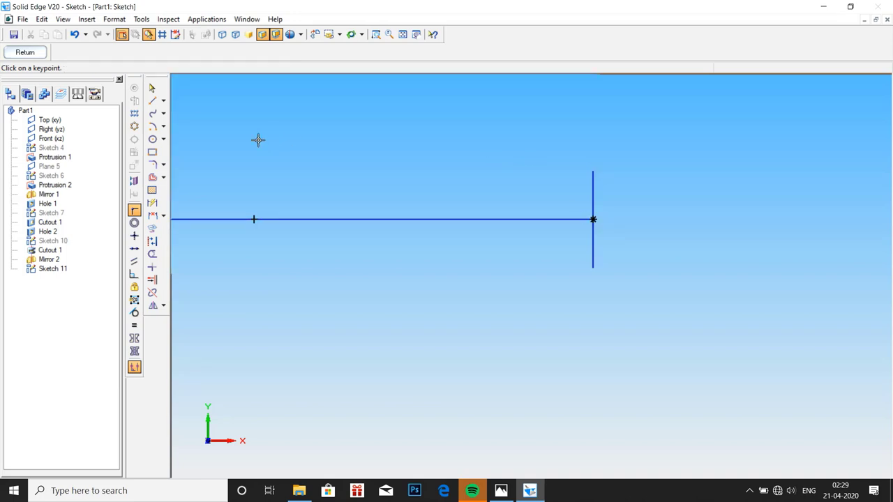
Dimension the vertical line's length at 21.65, then switch to the Photos reference drawing.
left_click(150, 203)
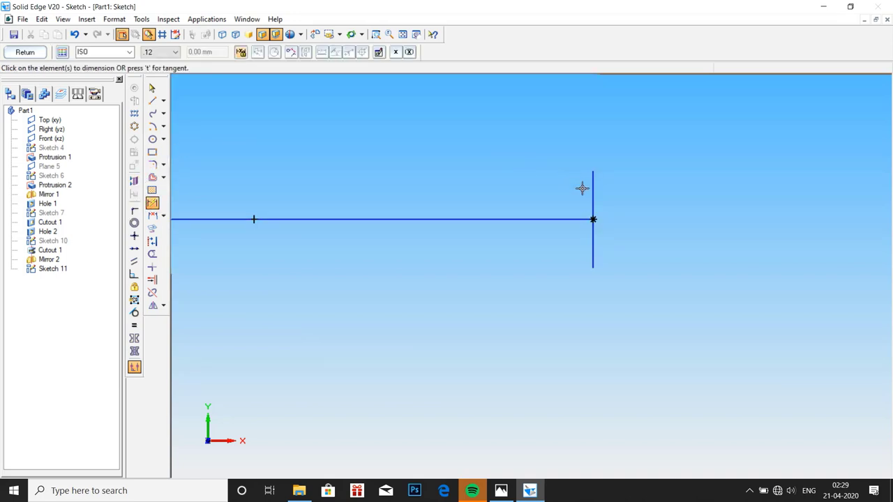
left_click(593, 190)
left_click(637, 198)
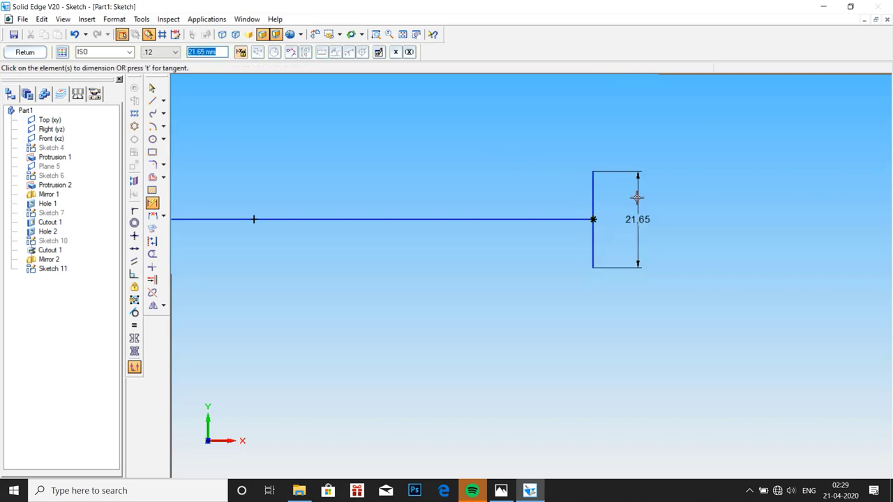
left_click(501, 490)
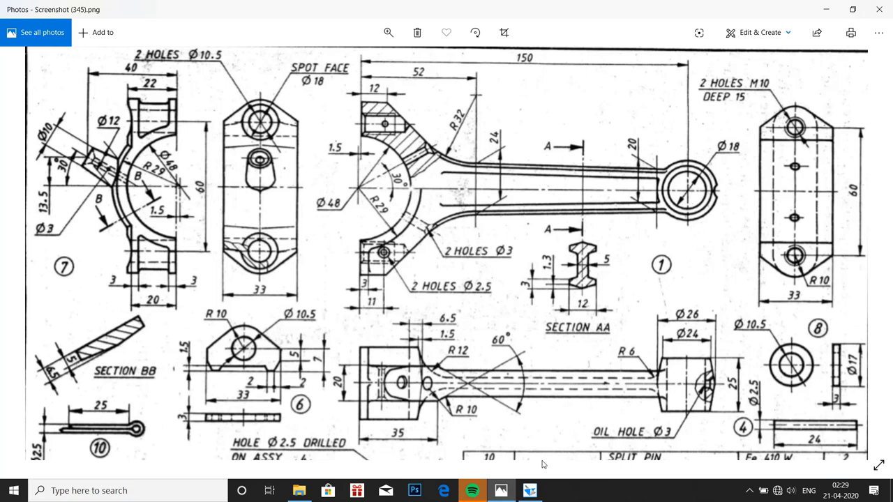
Return from the Photos drawing to the Solid Edge Sketch 11 window.
mouse_move(530, 491)
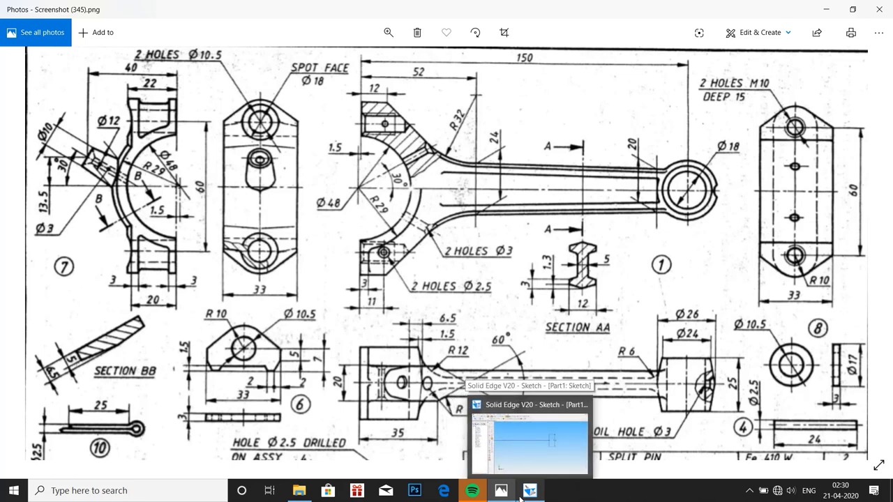
left_click(530, 494)
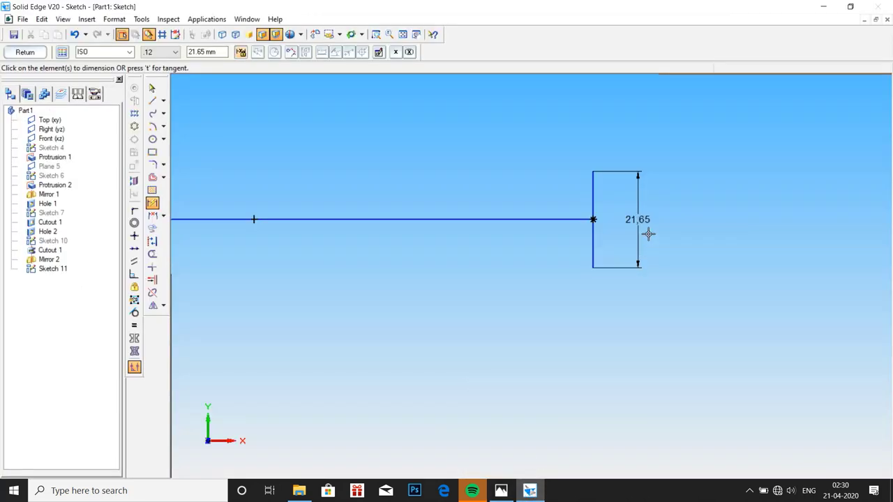
left_click(199, 52)
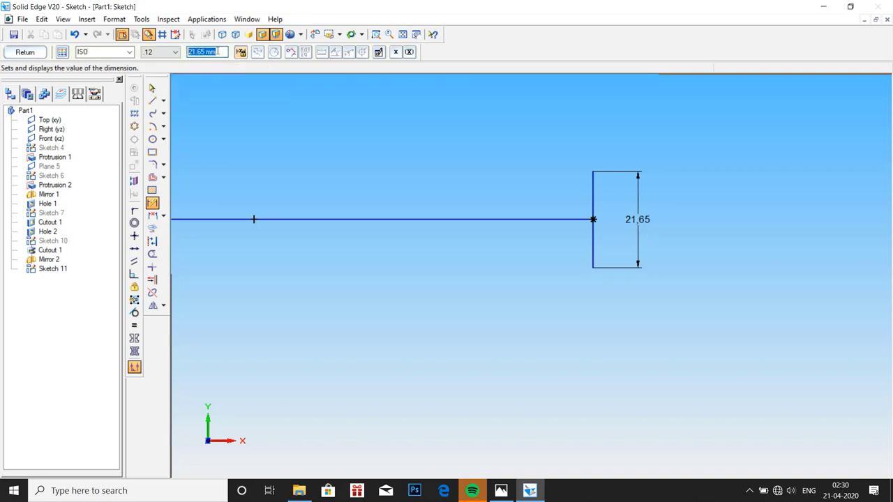
type("18")
key("Return")
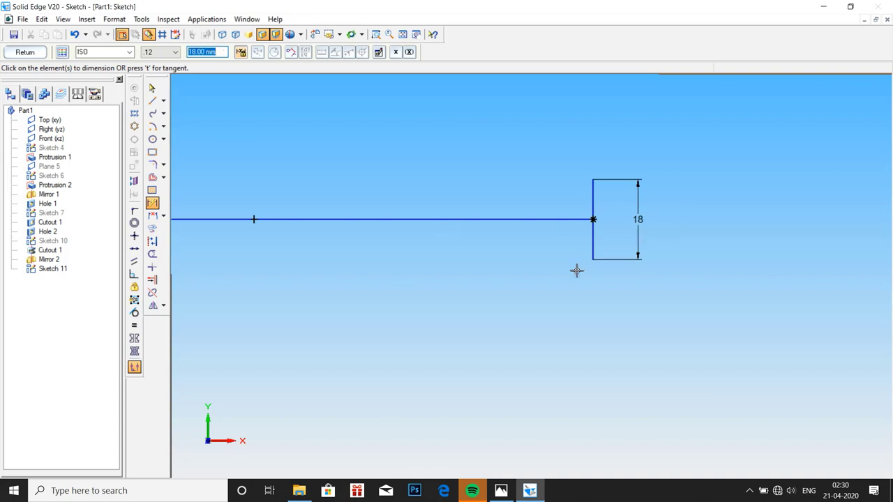
left_click(152, 216)
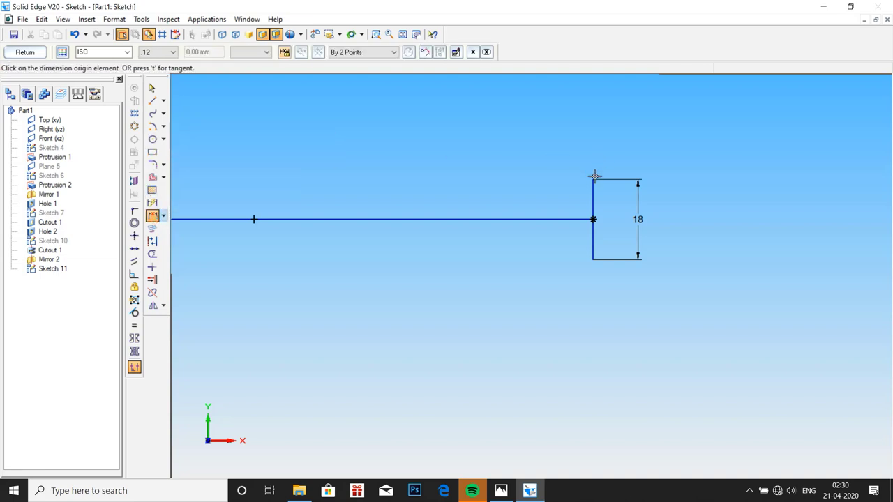
left_click(593, 178)
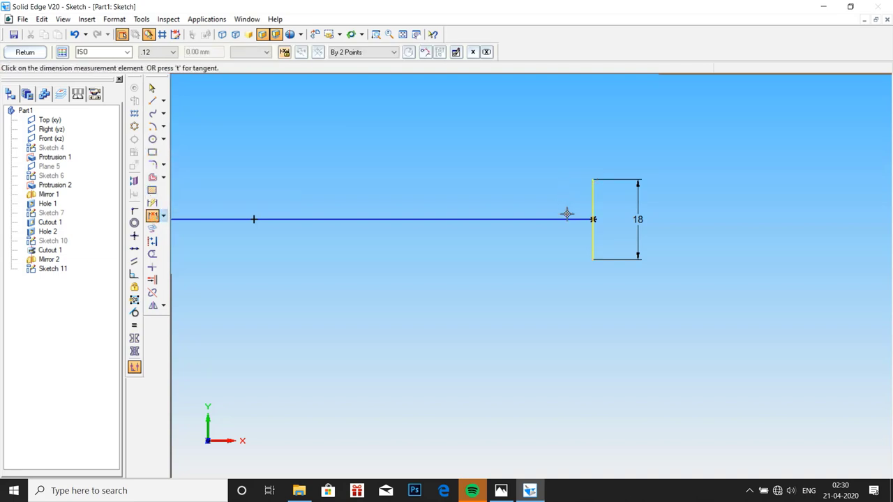
left_click(567, 217)
left_click(543, 206)
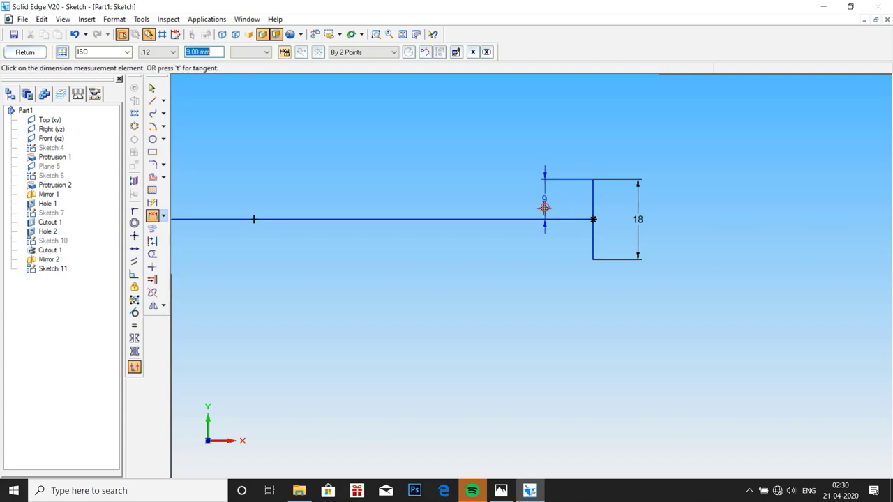
key("ctrl+z")
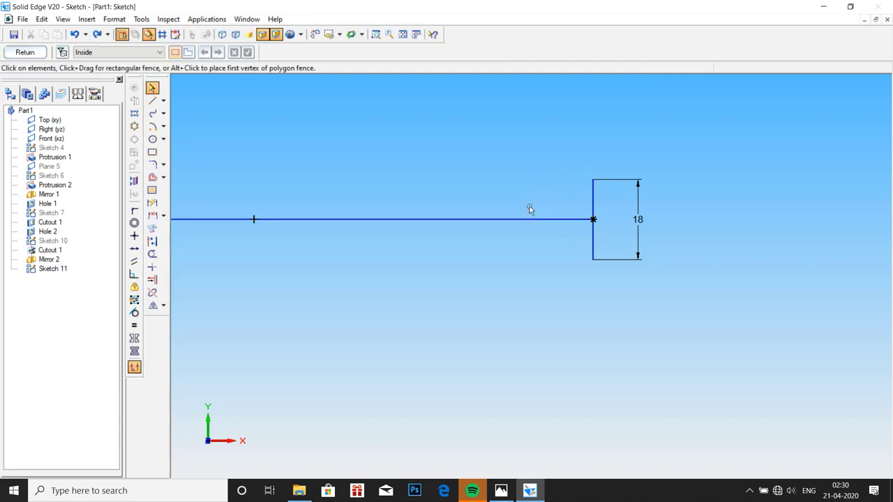
left_click(501, 492)
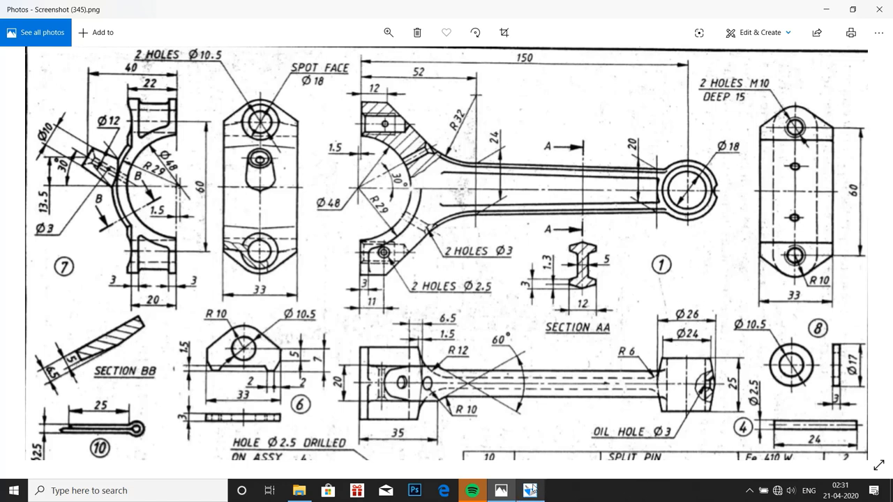
Bring Solid Edge Sketch 11 back to front after reviewing the reference drawing.
mouse_move(533, 488)
left_click(529, 438)
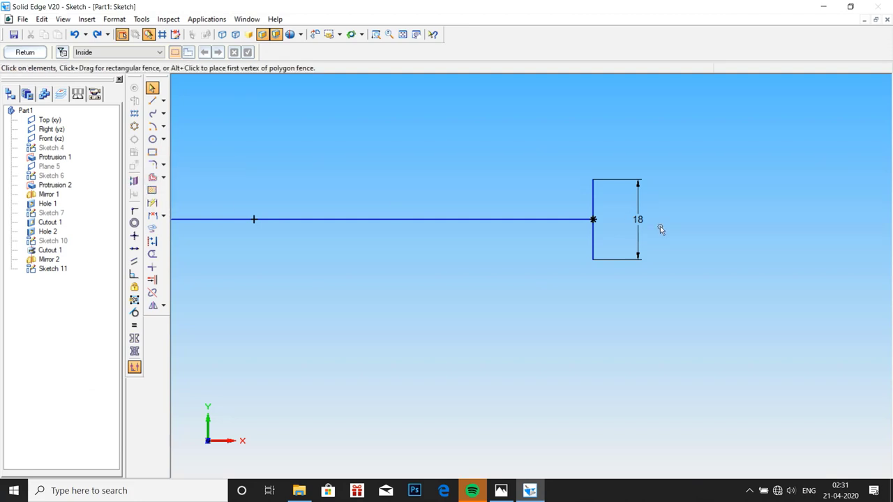
Change the 18 dimension to 25 and offset the end line 9 mm to the right.
left_click(638, 221)
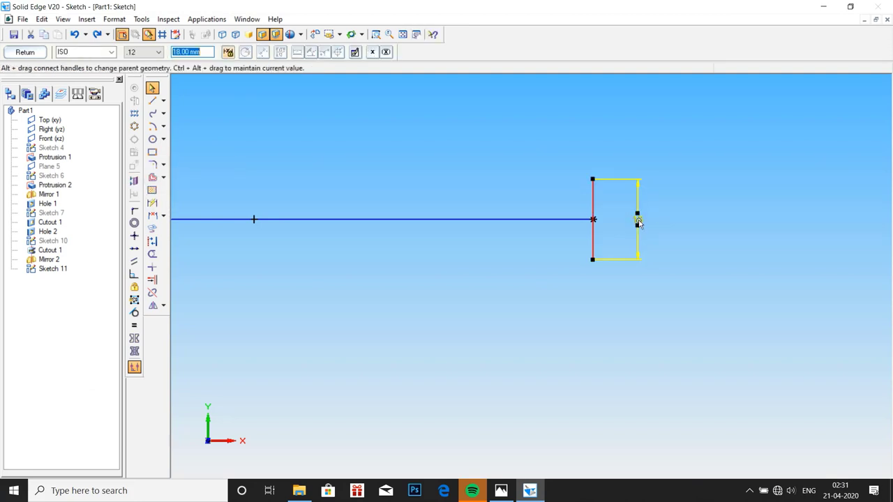
type("25")
key("Return")
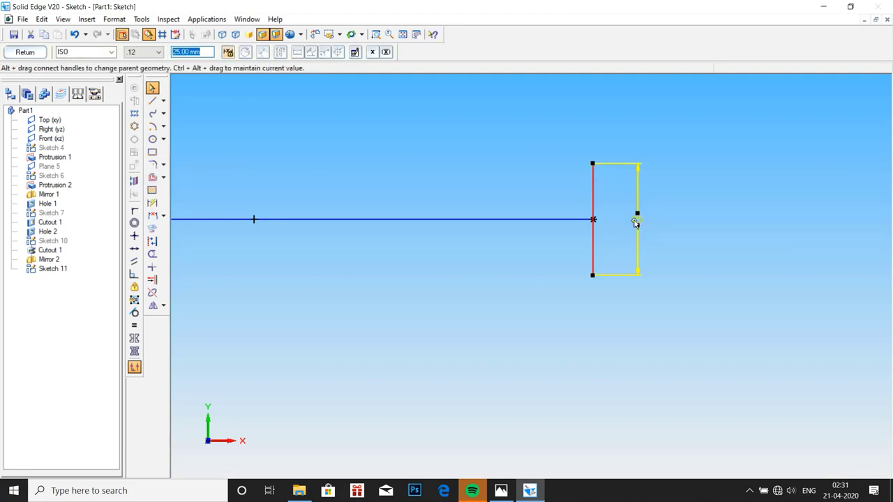
left_click(152, 178)
left_click(592, 182)
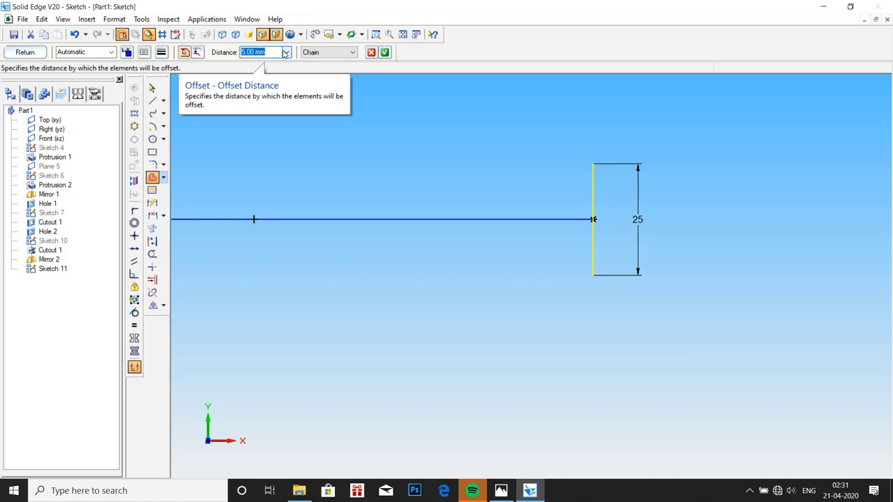
type("9")
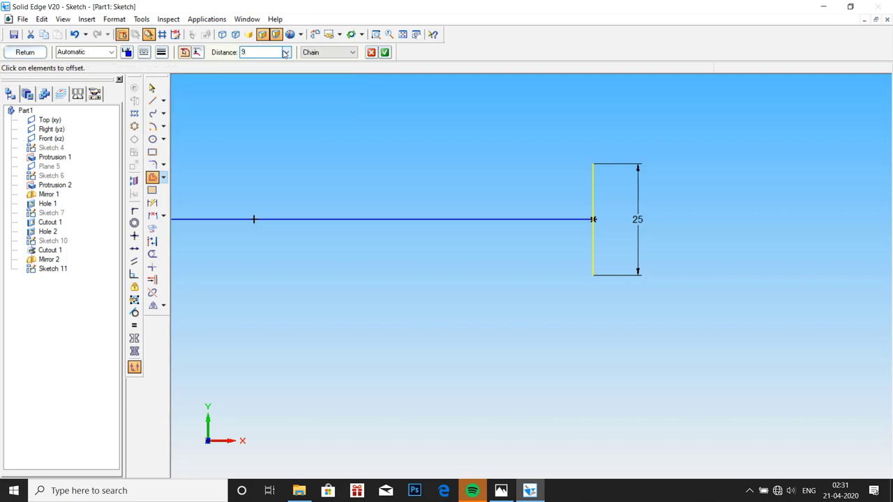
key("Return")
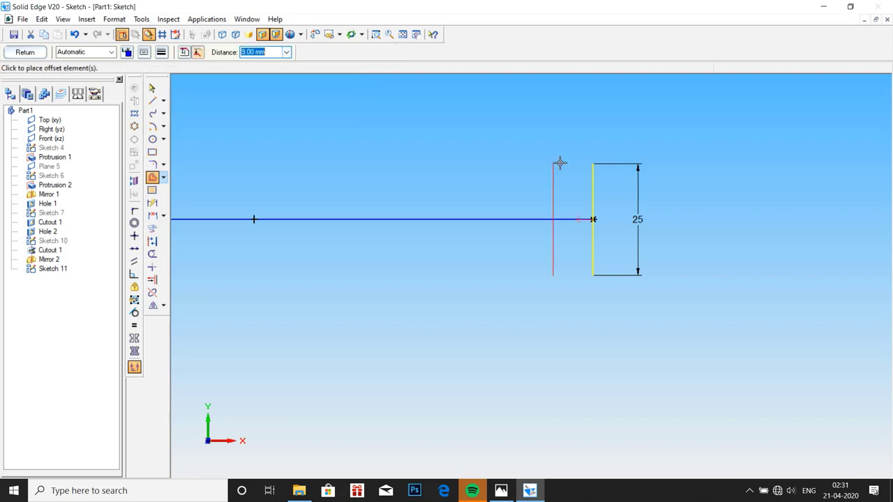
left_click(654, 177)
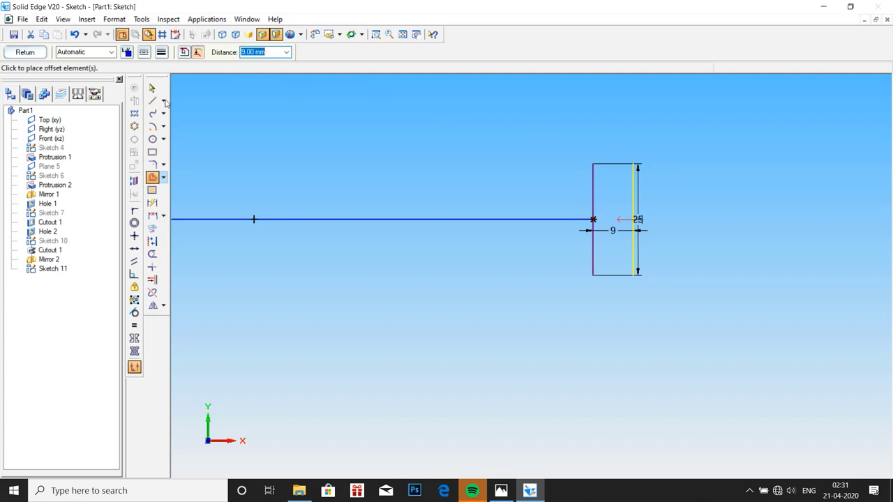
Offset the vertical end line 12 mm to the right.
left_click(152, 178)
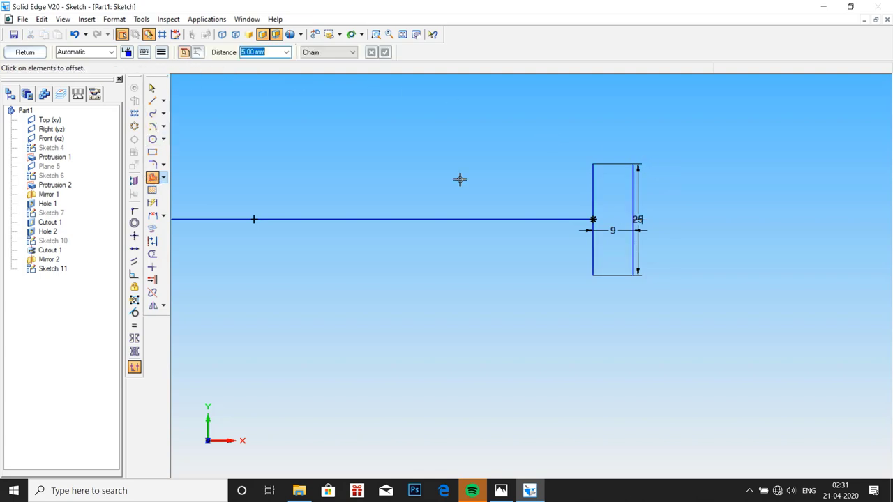
left_click(592, 192)
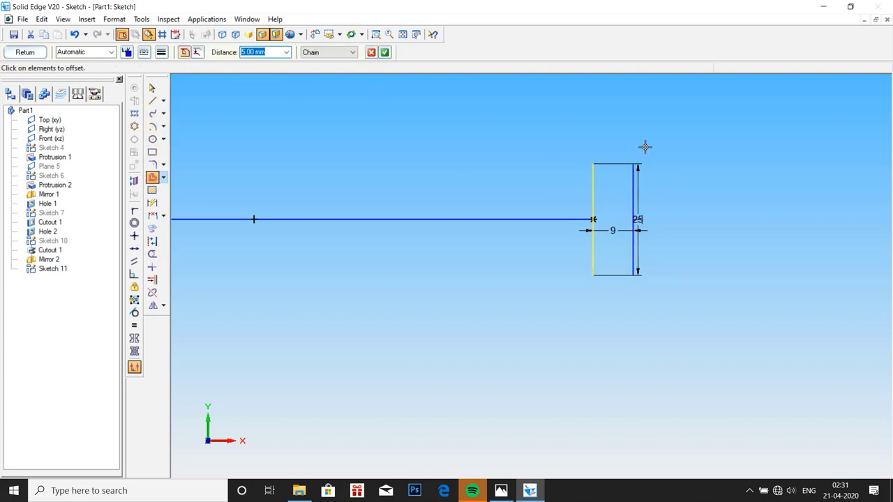
left_click(500, 490)
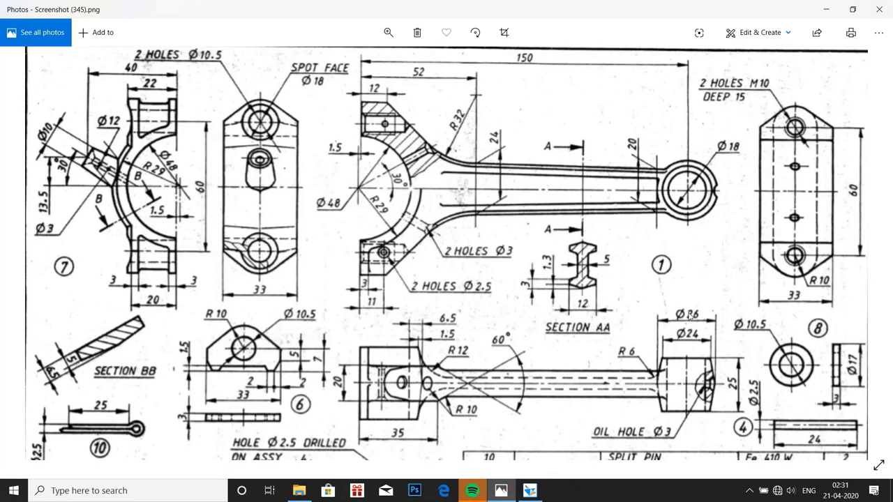
left_click(530, 490)
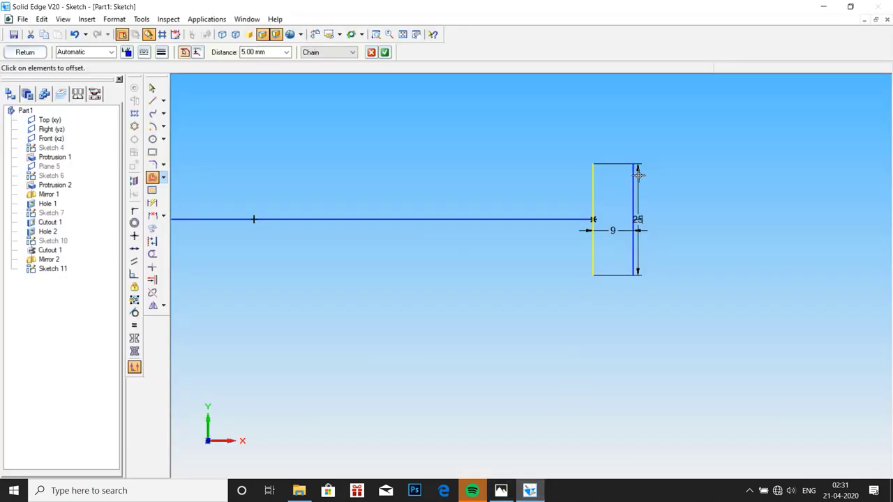
left_click(250, 52)
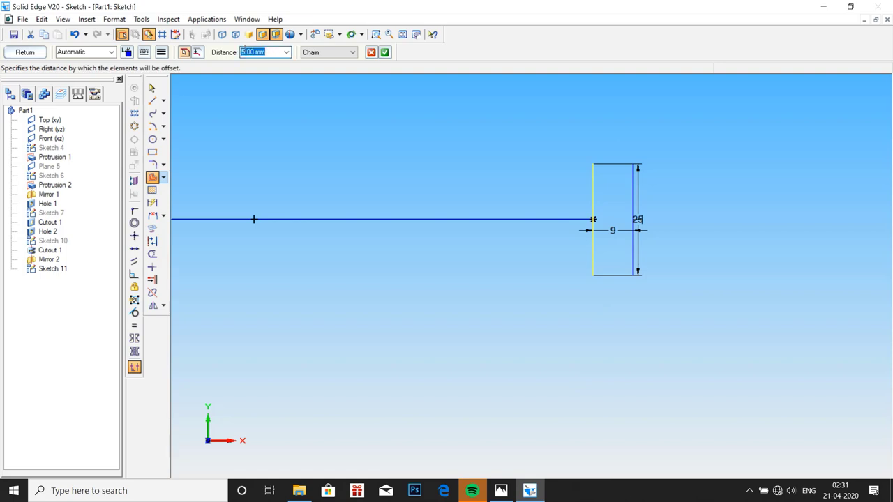
type("12")
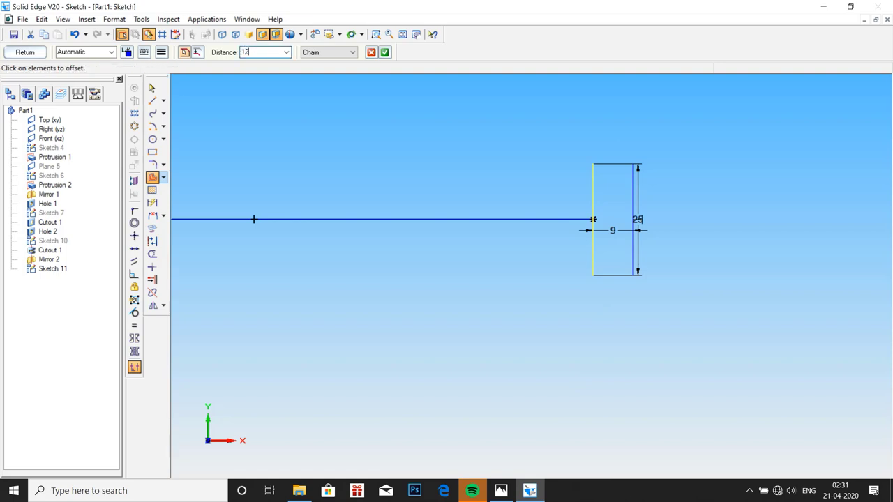
key("Return")
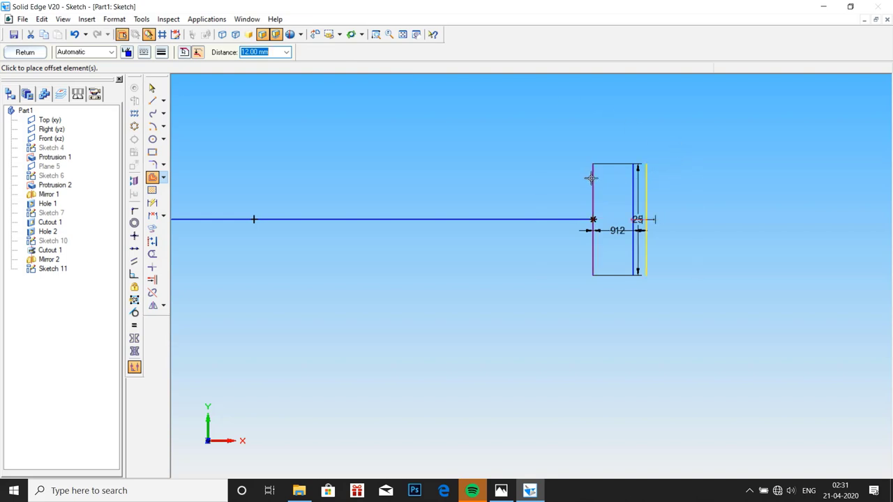
left_click(152, 179)
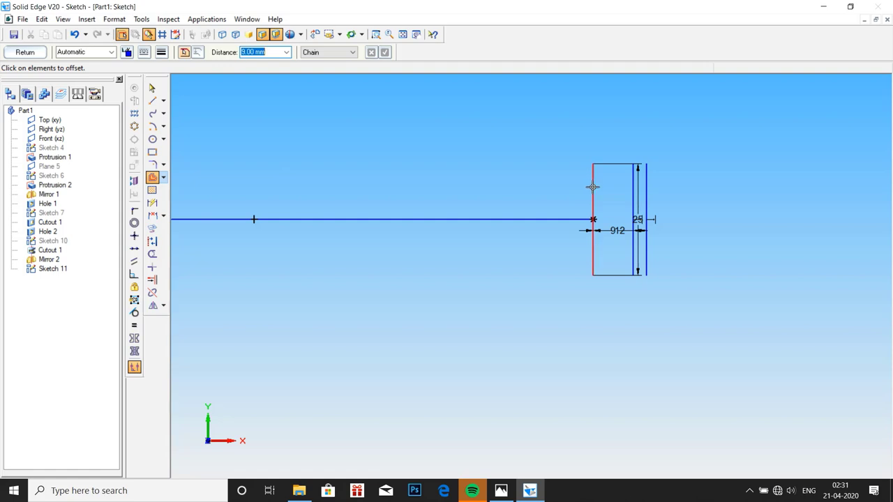
Offset the vertical end line 13 mm to the right.
left_click(592, 186)
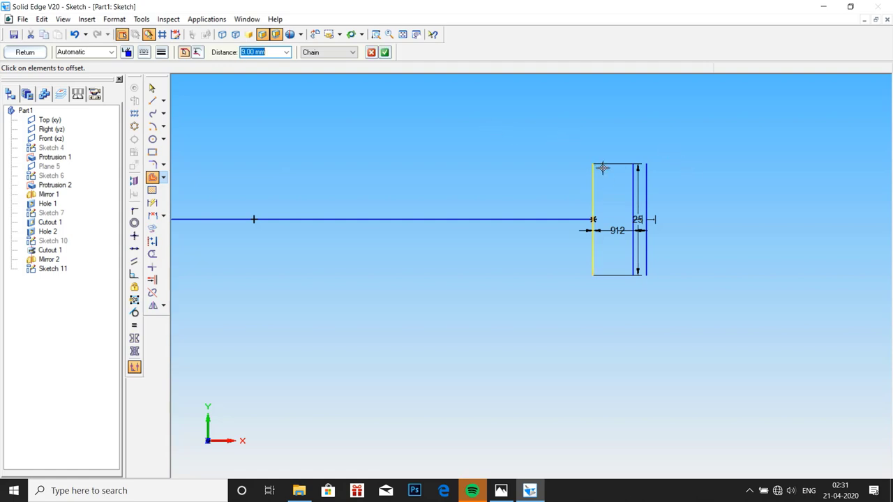
type("13")
key("Return")
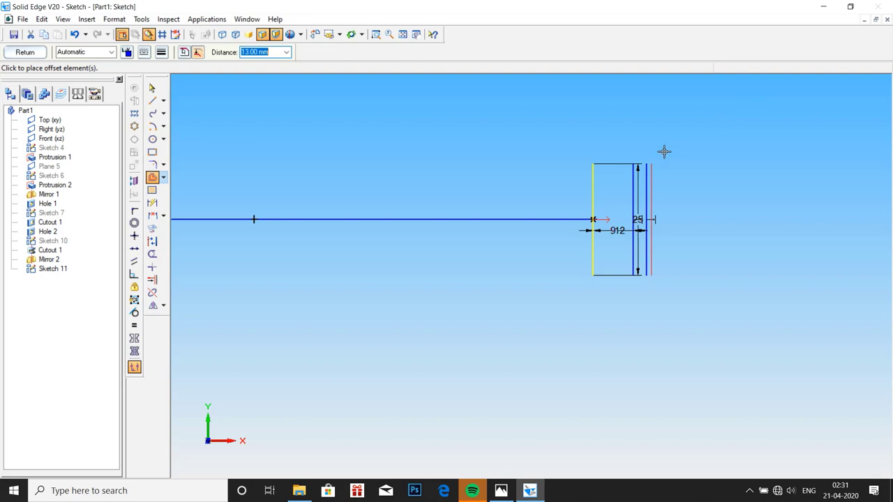
left_click(658, 194)
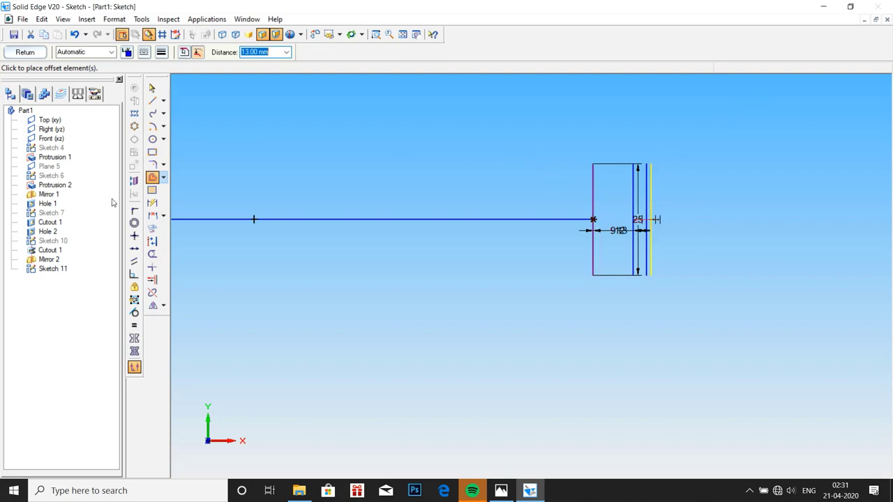
left_click(154, 99)
Try a short line between the offset lines at the top, then undo it.
scroll(712, 178, "up", 1)
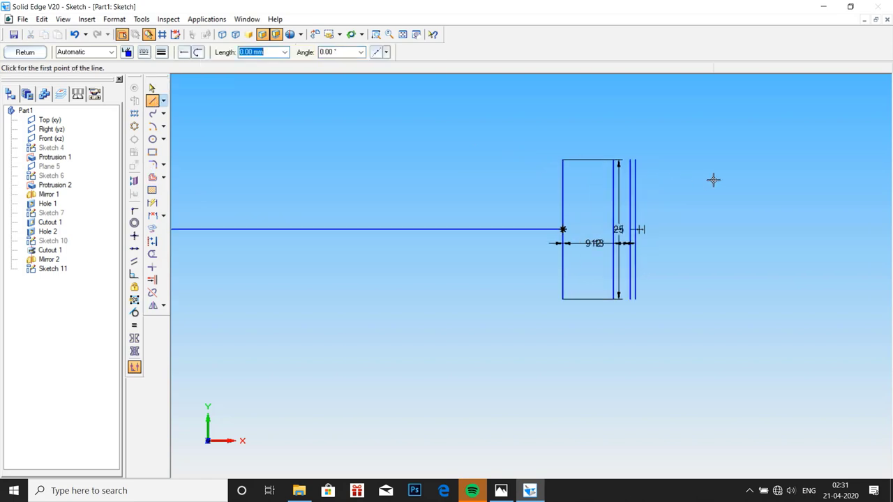
scroll(708, 175, "up", 2)
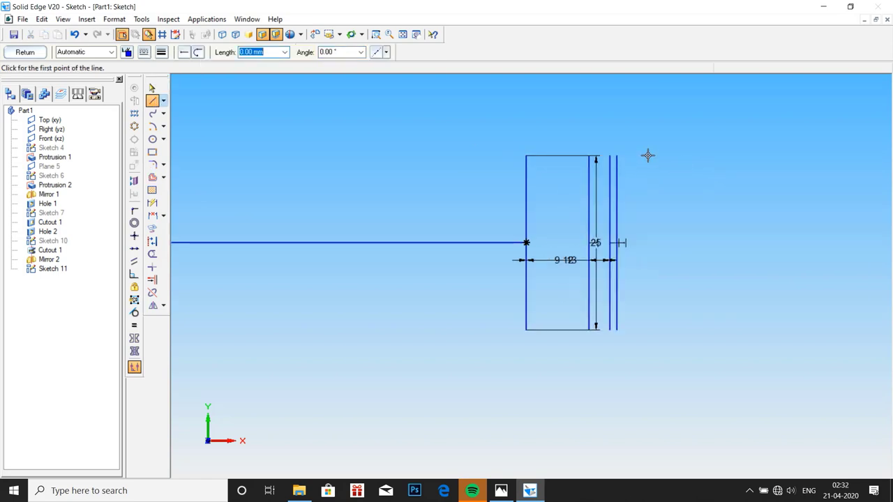
left_click(590, 153)
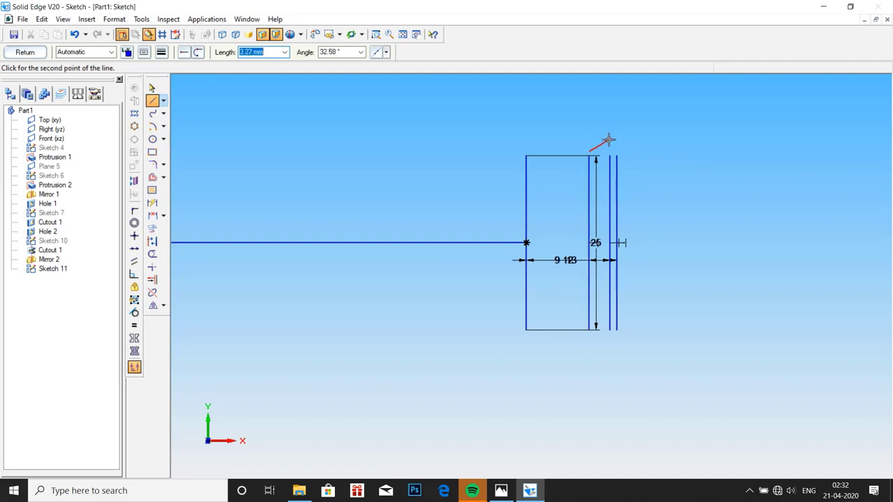
key("Escape")
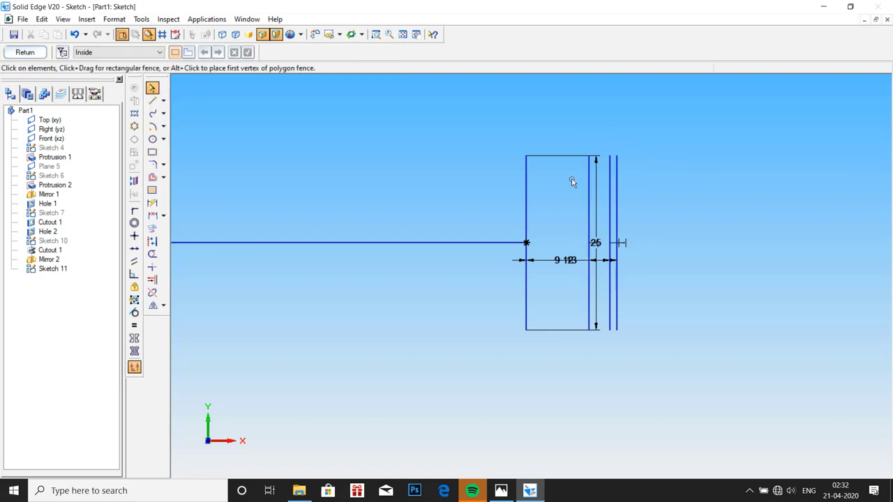
left_click(501, 490)
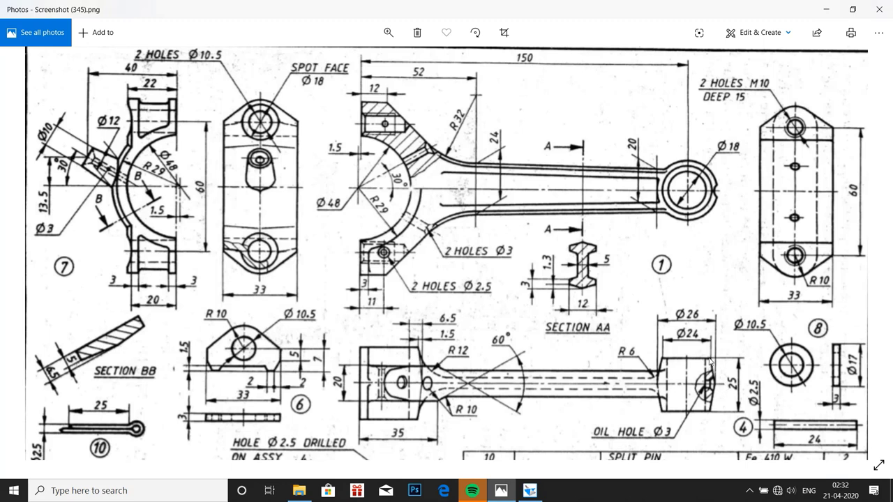
left_click(530, 490)
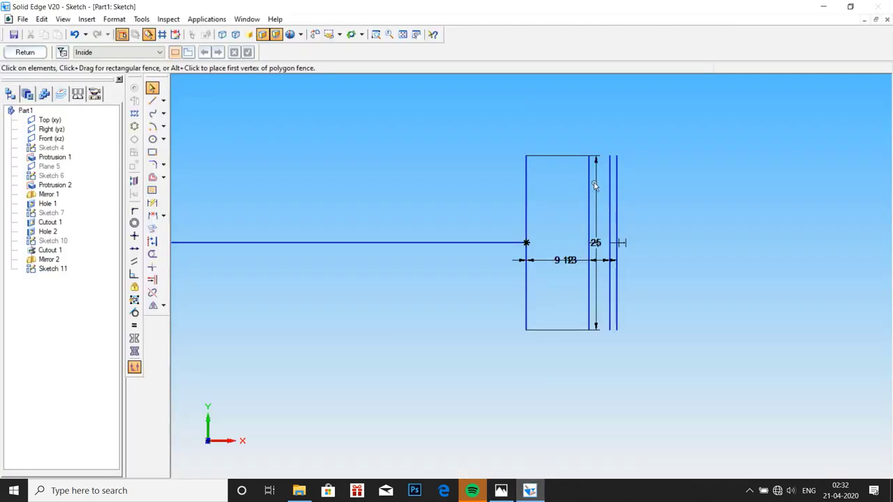
left_click(153, 100)
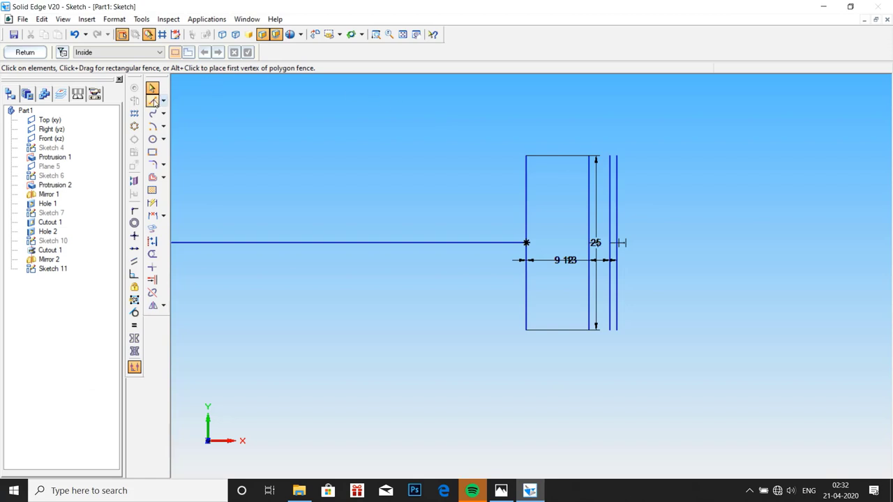
left_click(589, 156)
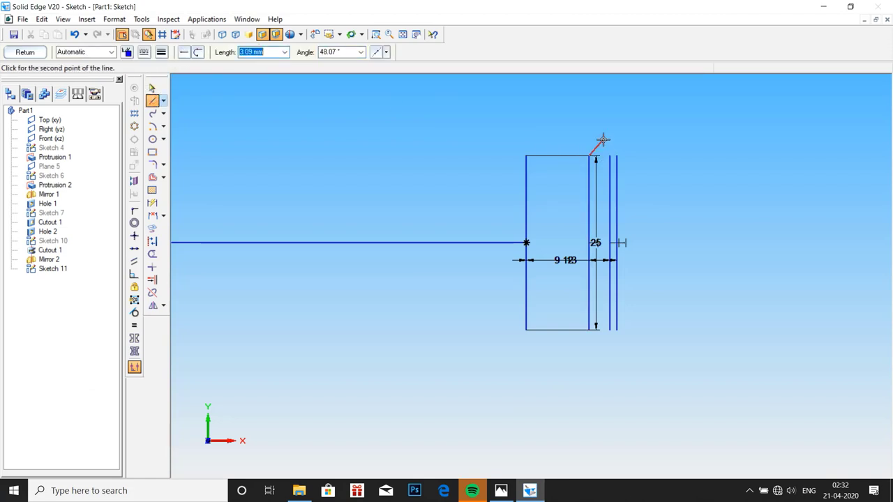
left_click(609, 156)
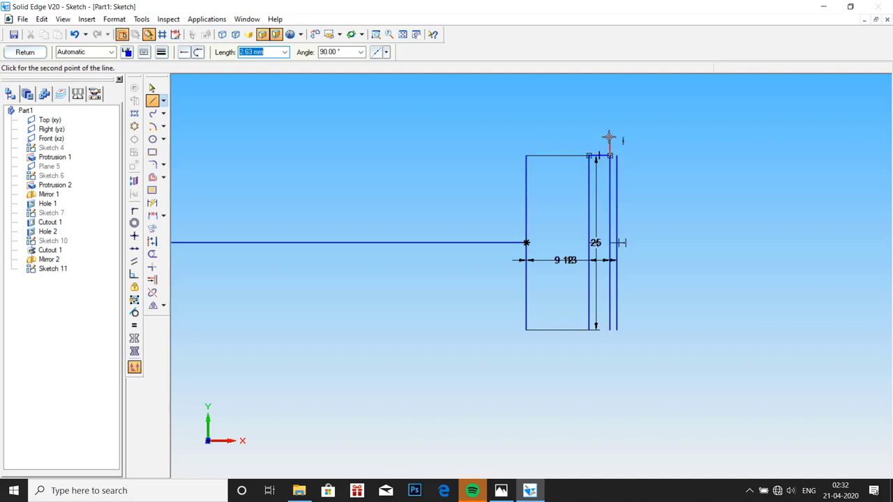
key("Escape")
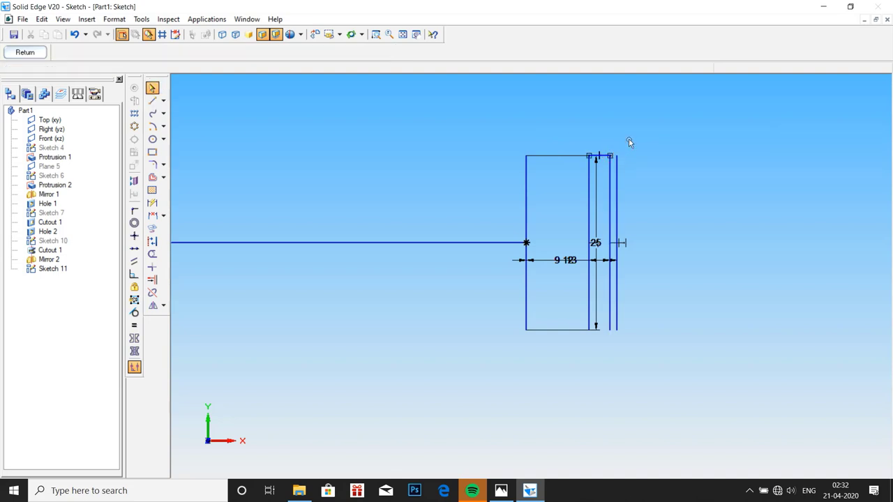
key("ctrl+z")
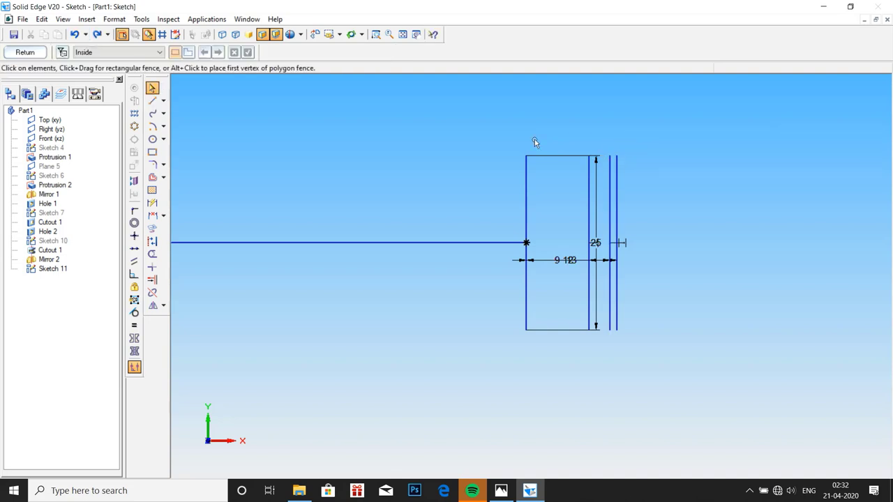
Draw short lines joining the two offset lines at the top and bottom edges.
left_click(152, 100)
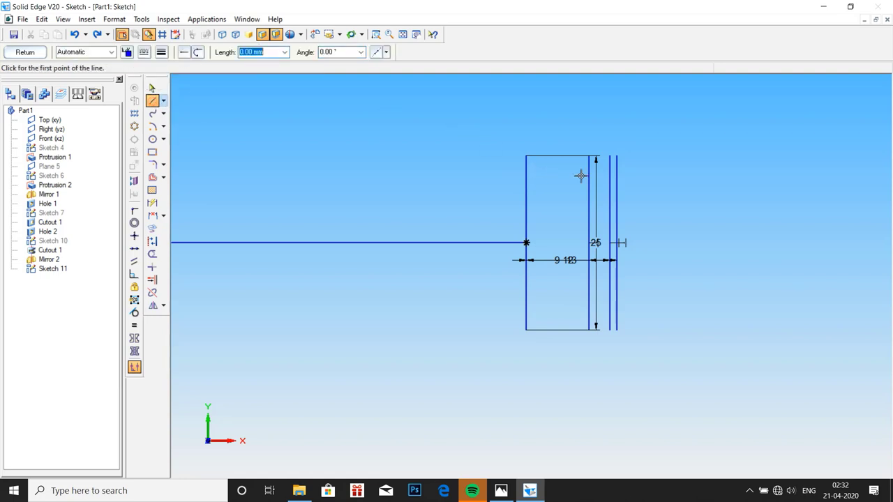
left_click(588, 157)
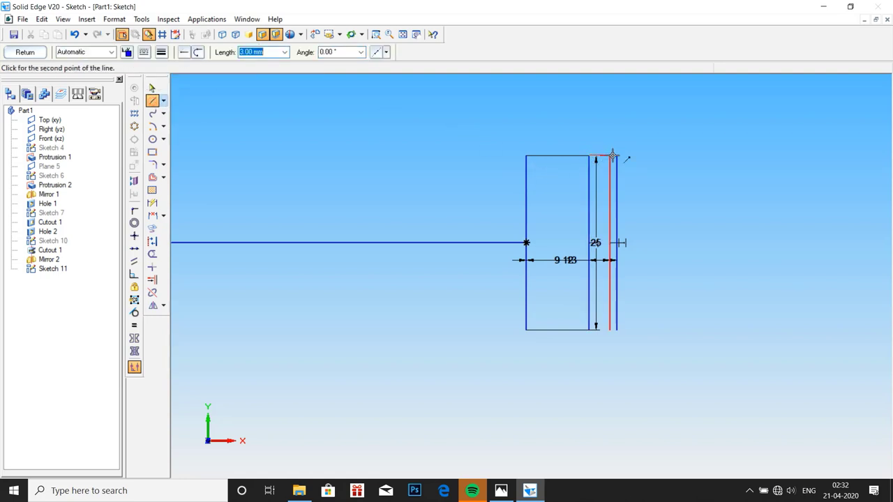
left_click(611, 156)
key("Escape")
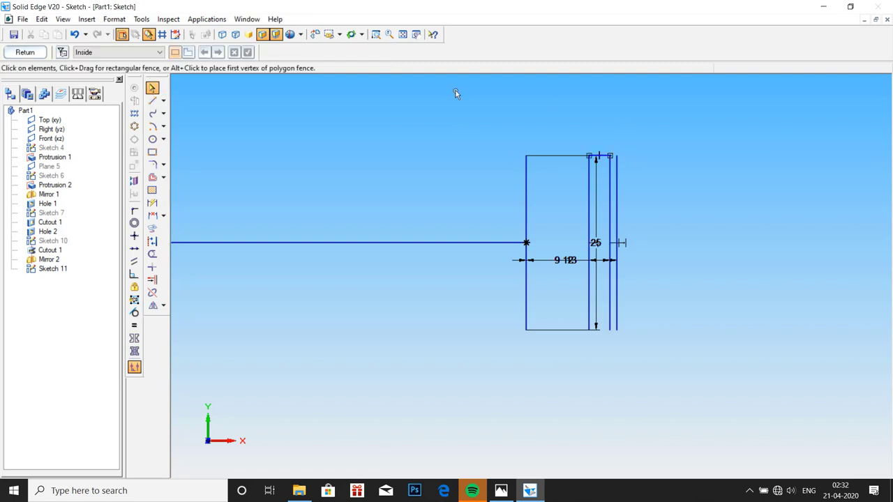
left_click(154, 102)
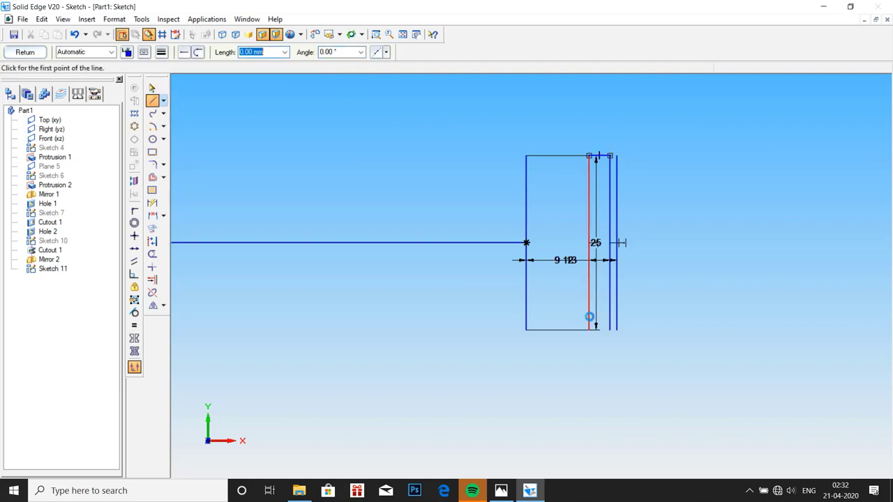
left_click(589, 328)
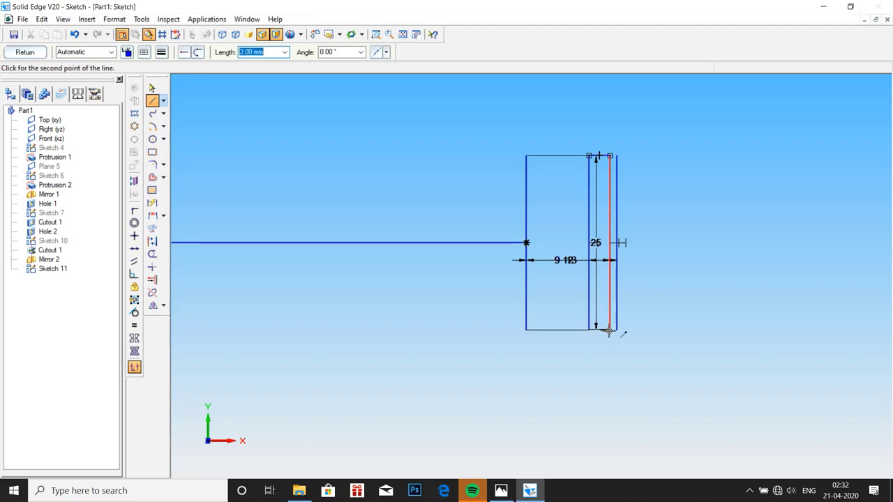
left_click(608, 331)
key("Escape")
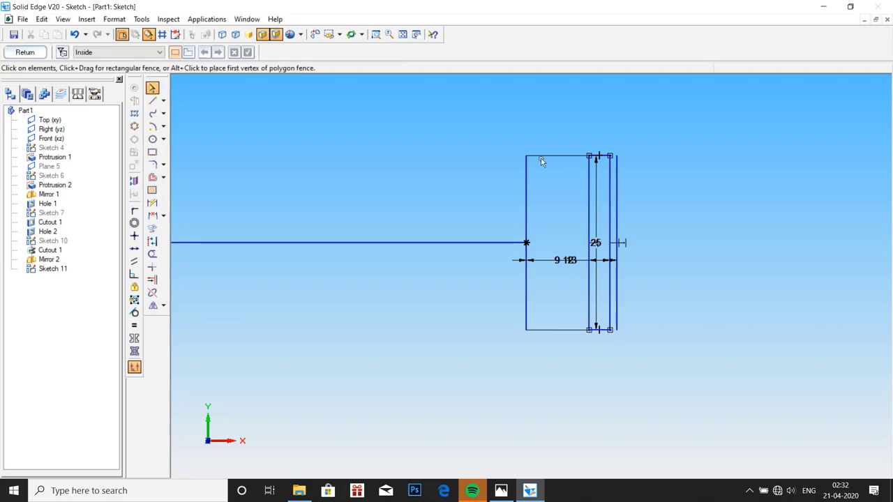
Zoom onto the right end and draw a sloped line from the top-right corner to the axis.
left_click(153, 102)
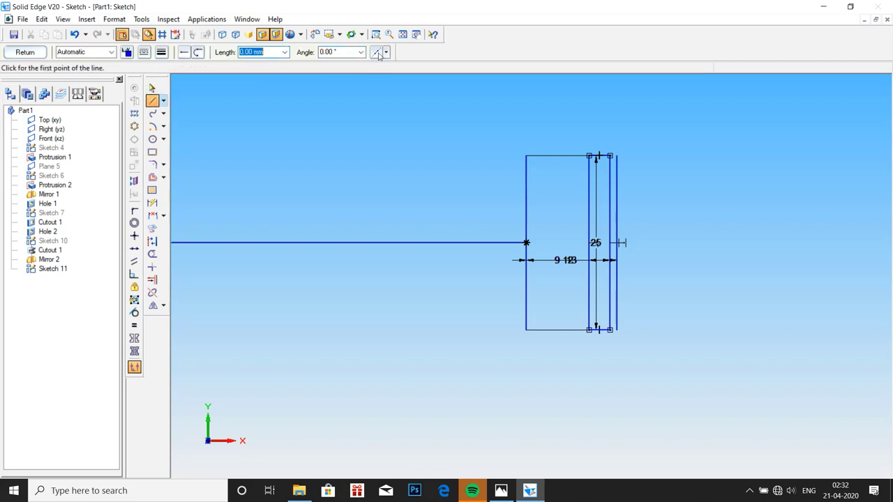
left_click(377, 34)
left_click_drag(559, 142, 657, 356)
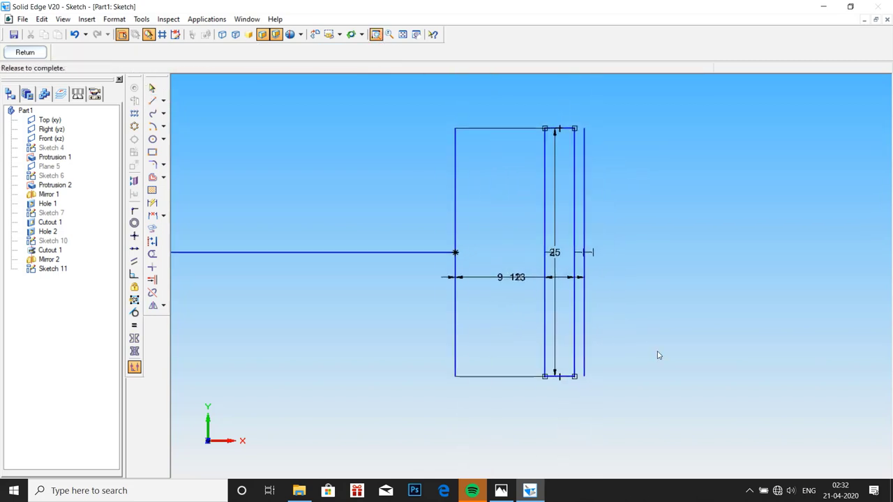
left_click(153, 102)
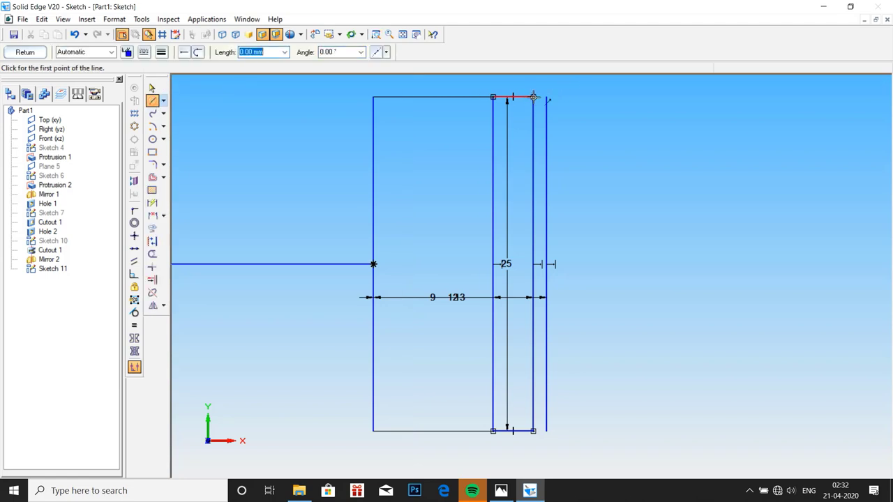
left_click(533, 97)
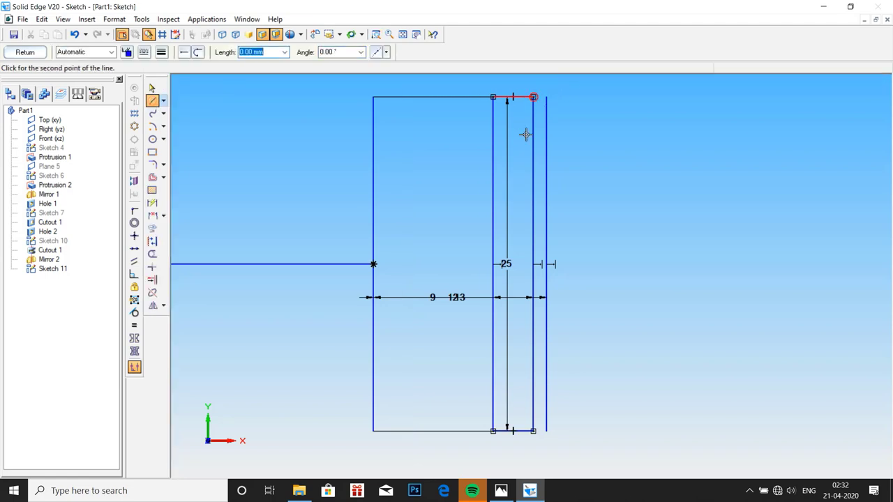
left_click(547, 264)
key("Escape")
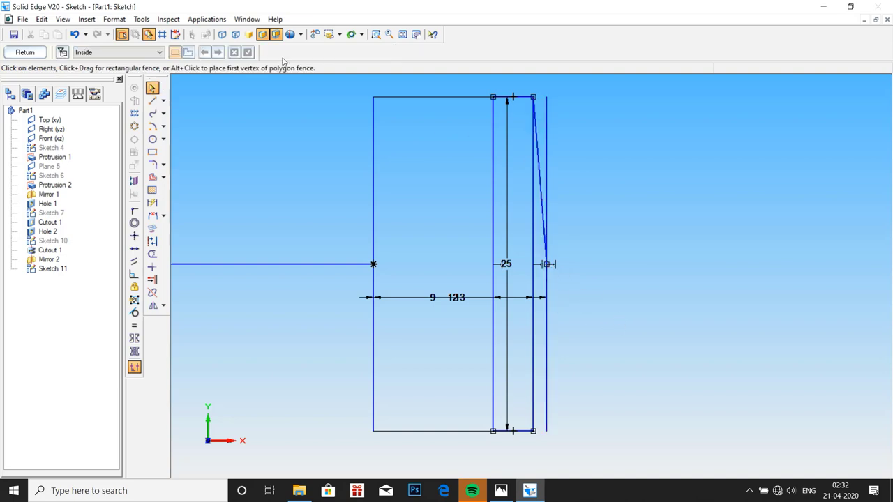
Draw the matching sloped line from the bottom-right corner to the same axis point.
left_click(152, 100)
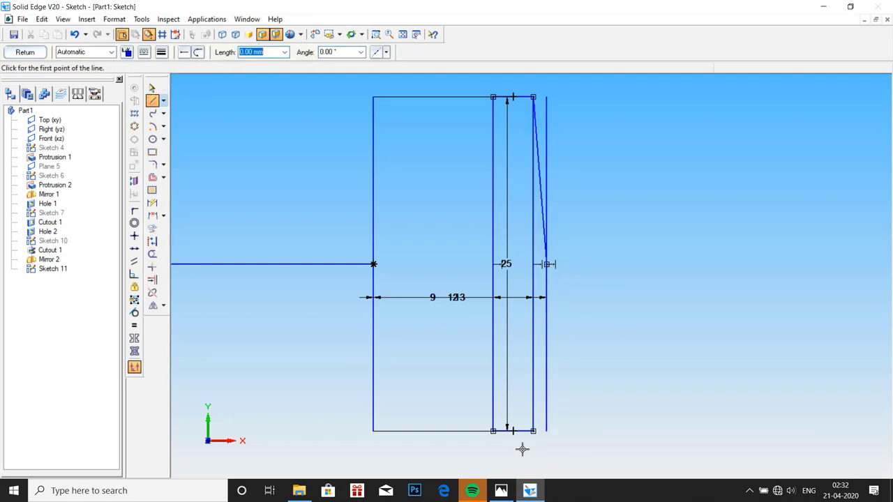
left_click(533, 430)
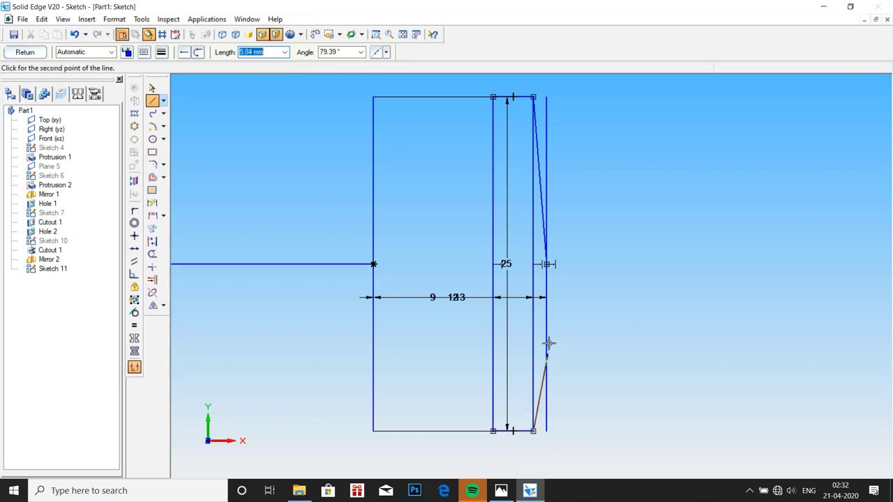
left_click(546, 263)
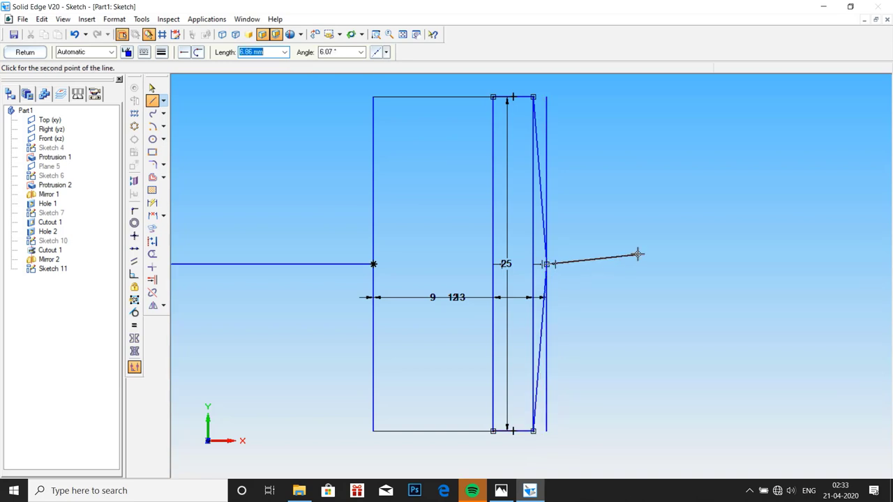
key("Escape")
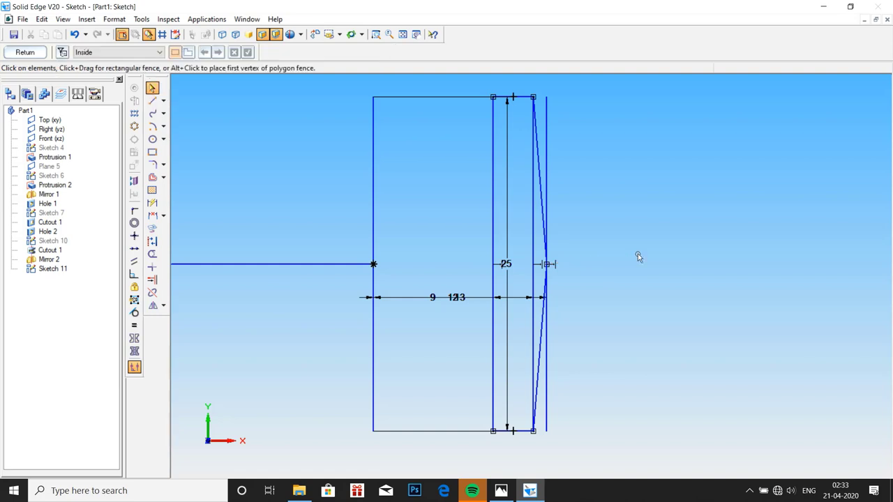
left_click(547, 263)
Trim the outer vertical line, the overhang past the apex and the inner vertical line.
left_click(152, 254)
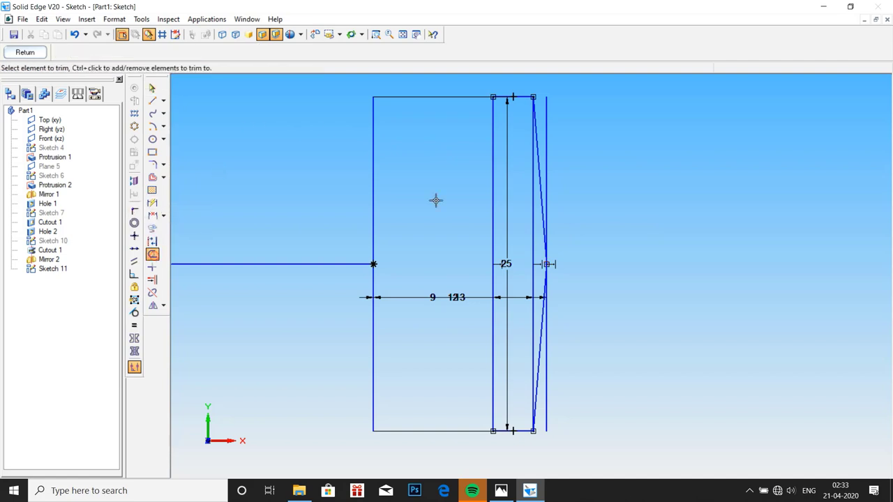
left_click(546, 137)
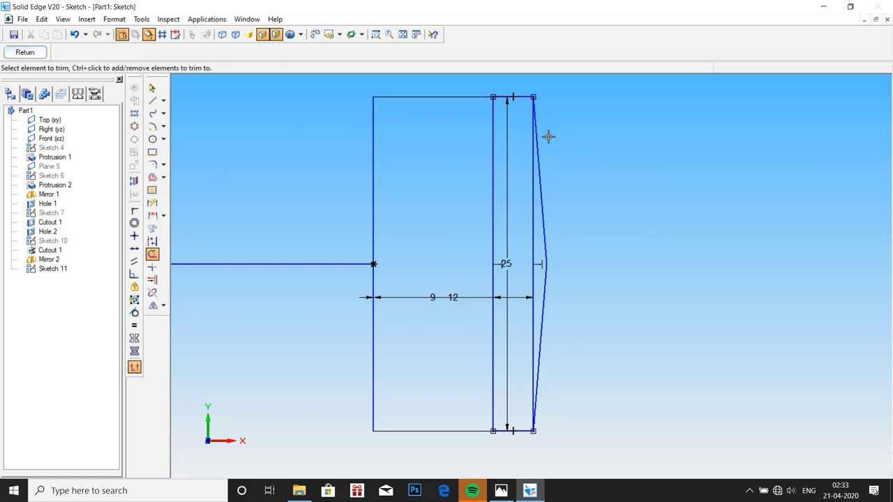
left_click(548, 260)
left_click(534, 245)
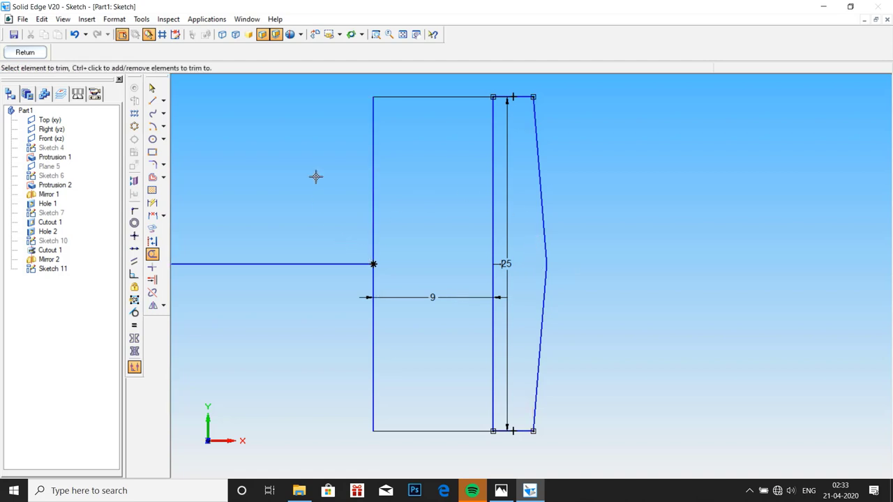
left_click(403, 34)
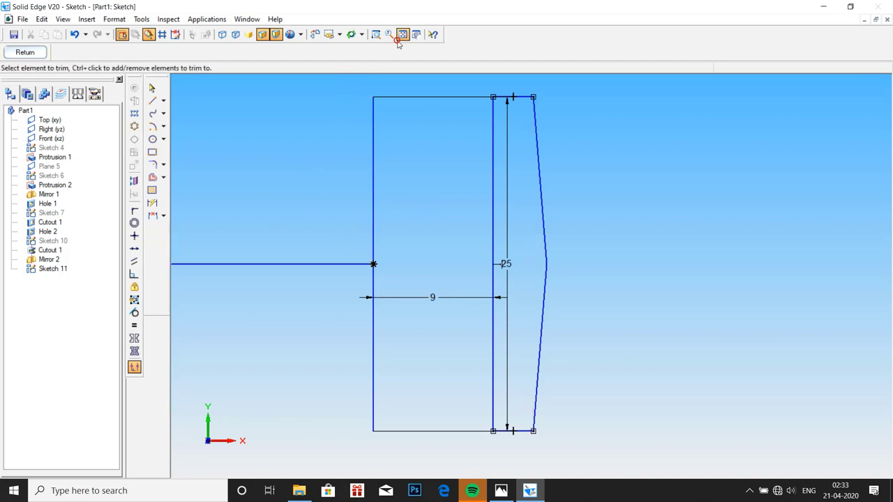
scroll(837, 305, "up", 5)
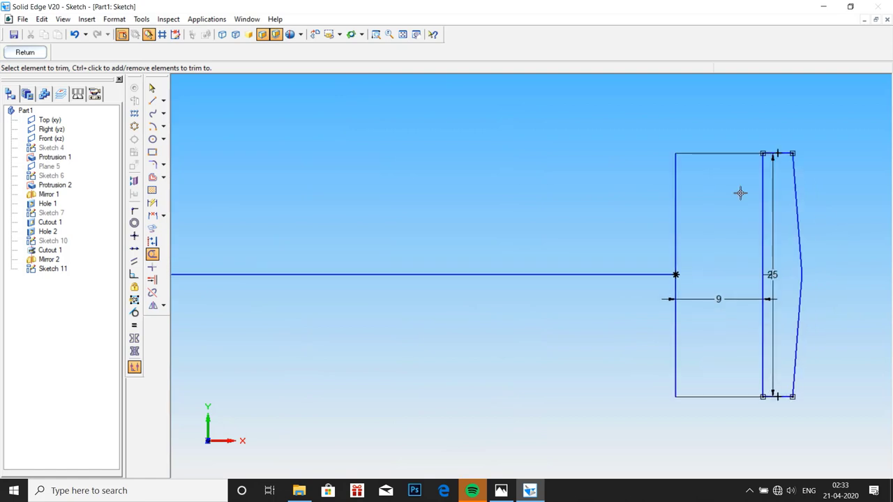
left_click(501, 491)
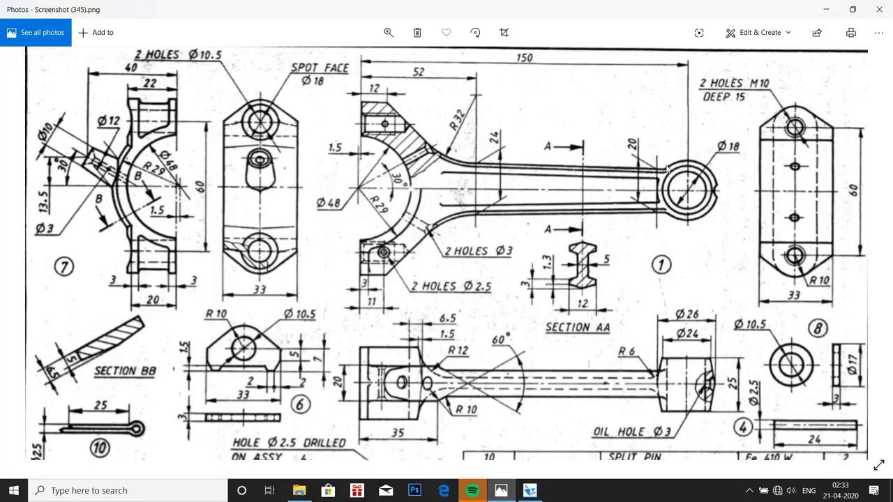
left_click(530, 491)
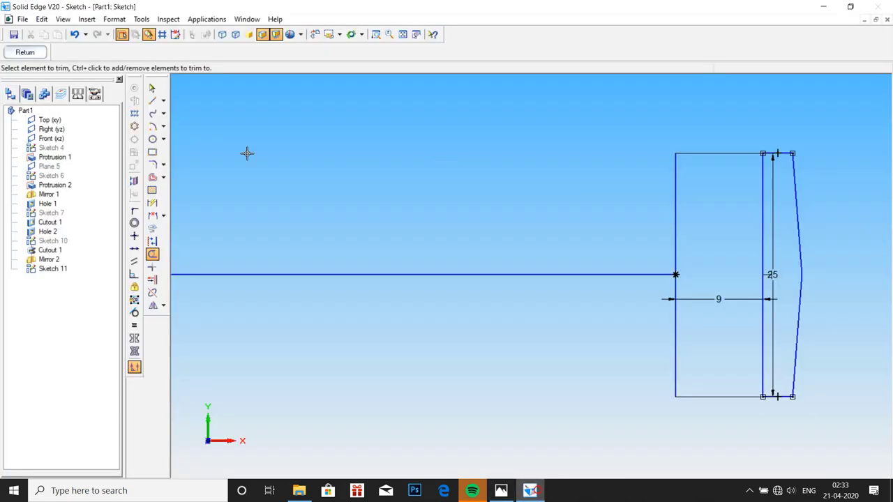
Close the sketch and revolve the tapered profile 360° about the long axis line.
left_click(30, 53)
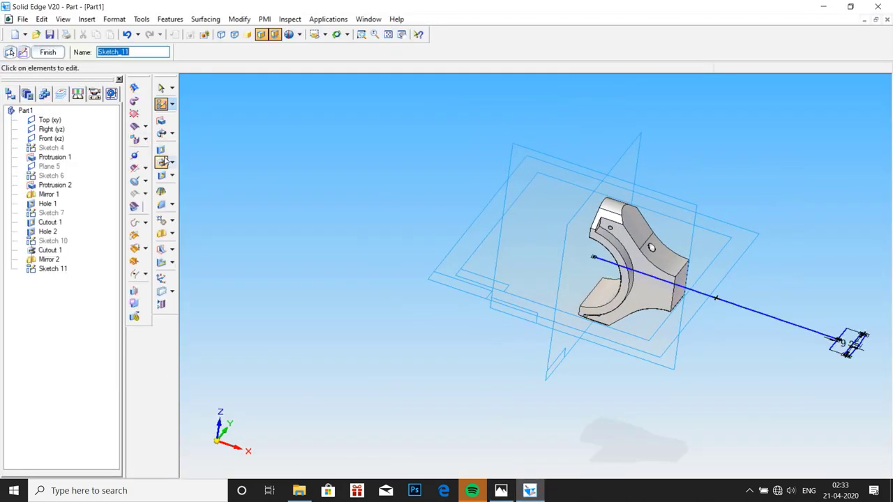
left_click(162, 161)
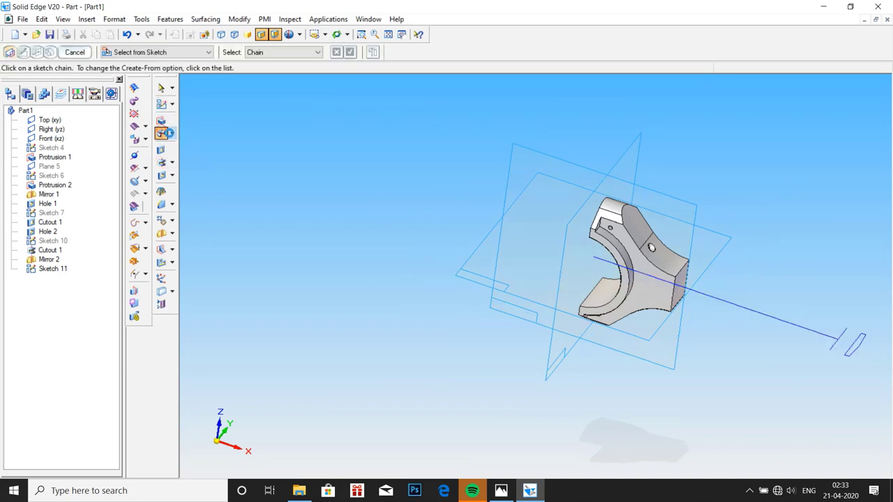
left_click(855, 352)
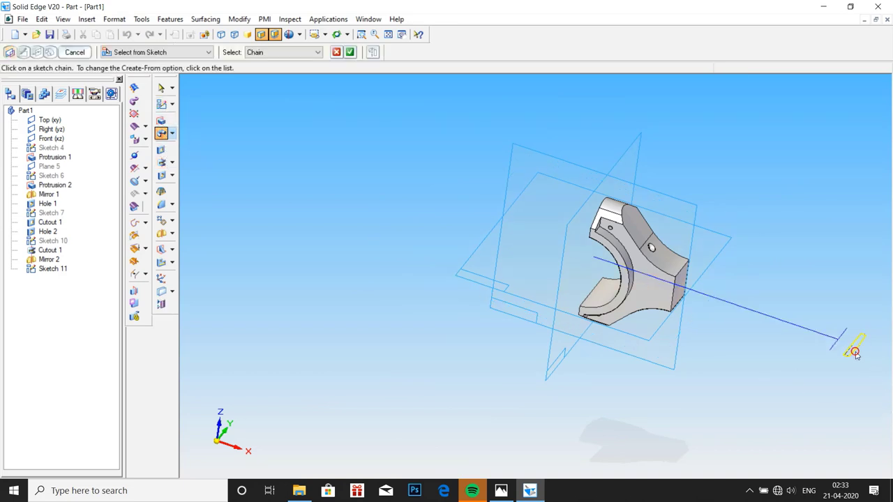
left_click(350, 53)
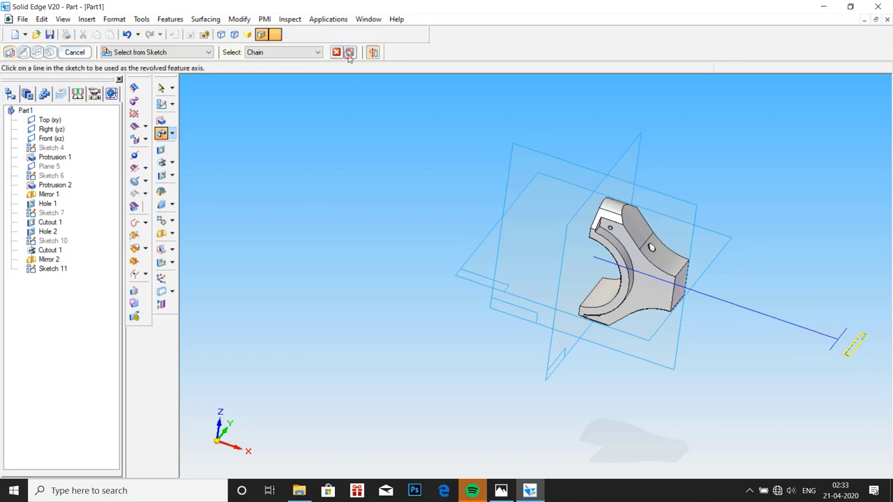
left_click(853, 340)
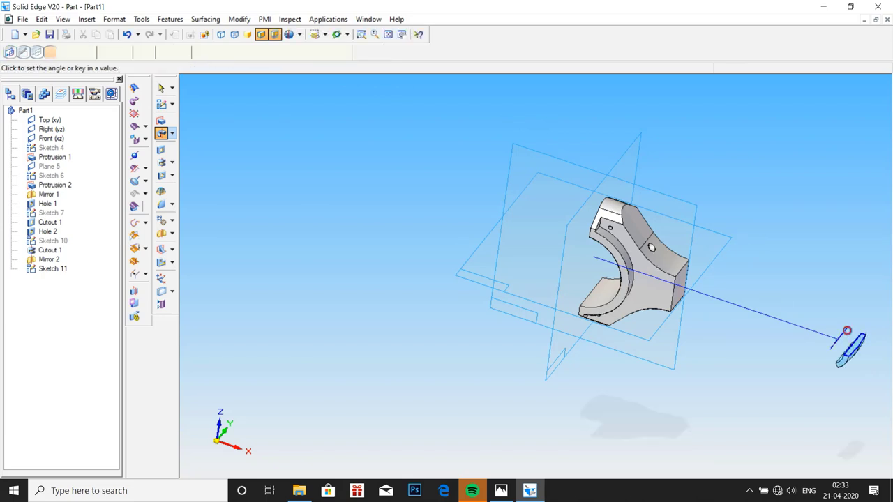
type("360")
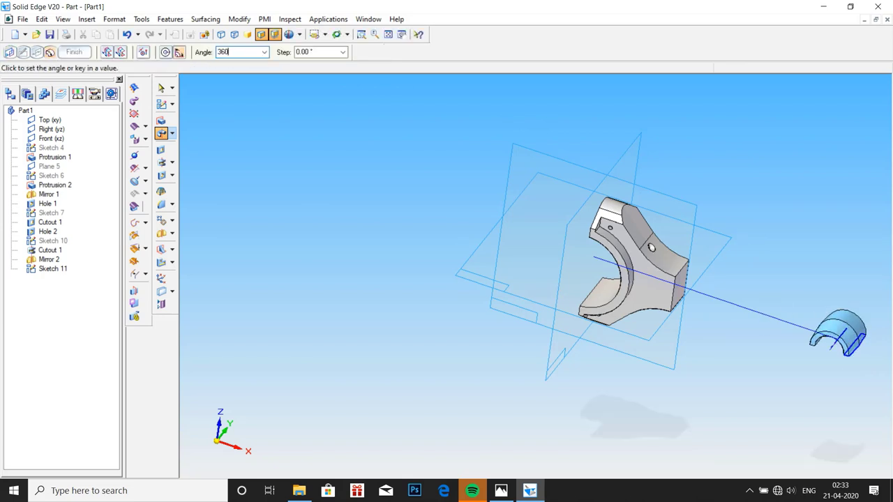
key("Return")
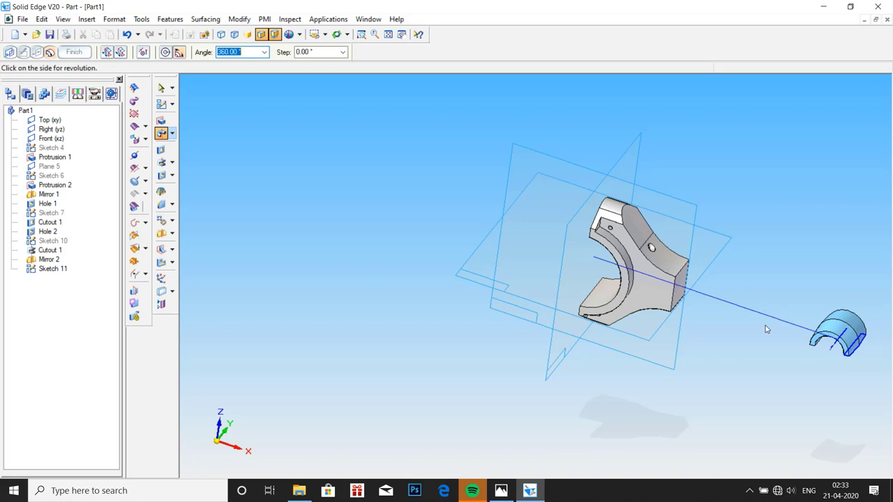
left_click(799, 368)
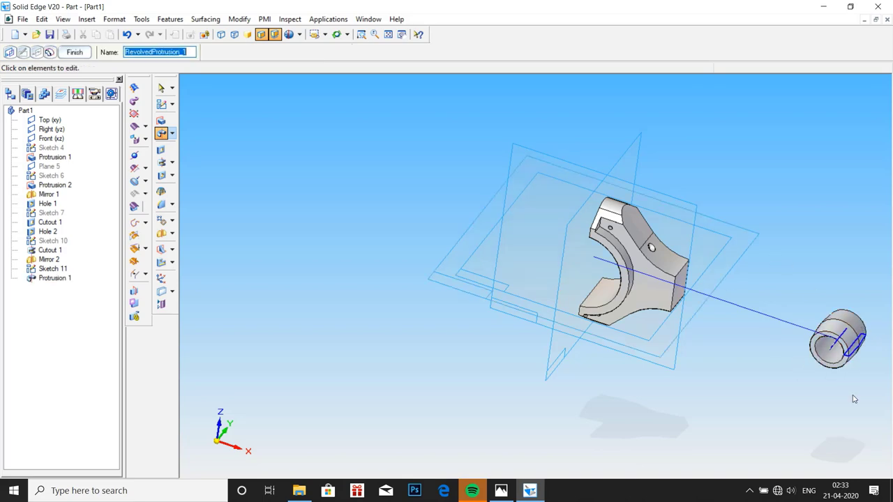
middle_click_drag(853, 399, 819, 361)
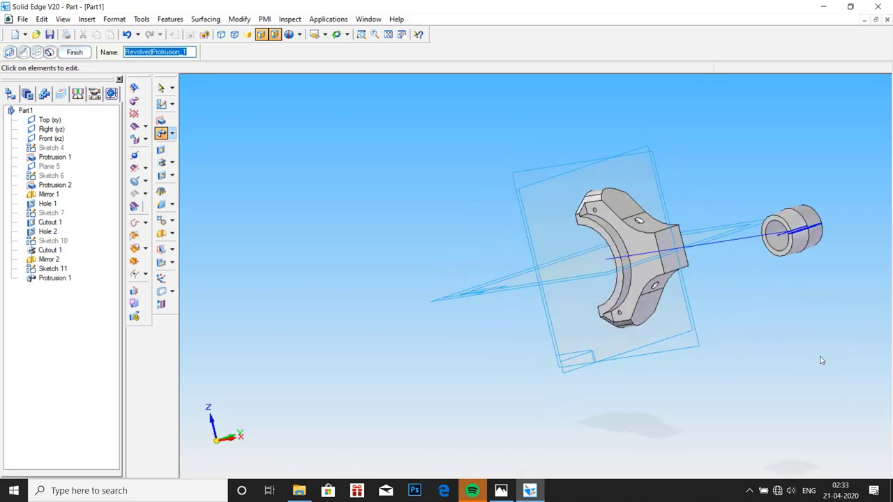
left_click(504, 485)
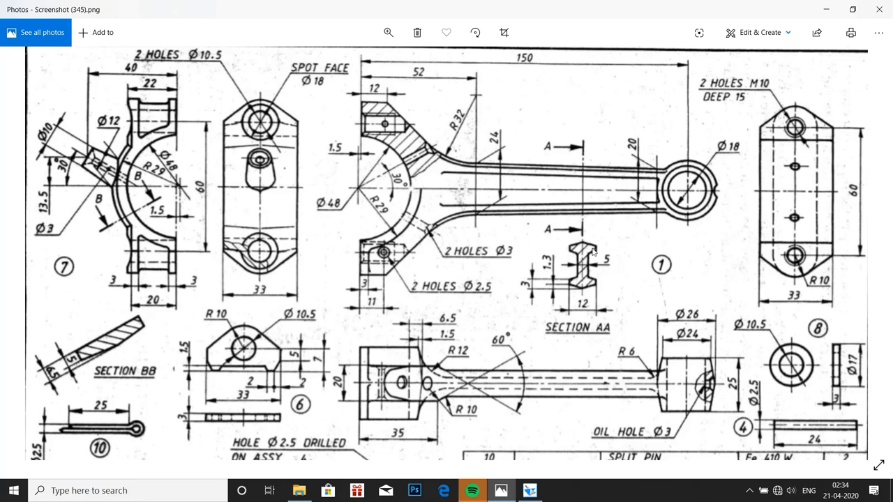
Back in the 3D part, start Sketch 13 on the block's flat side face.
left_click(530, 490)
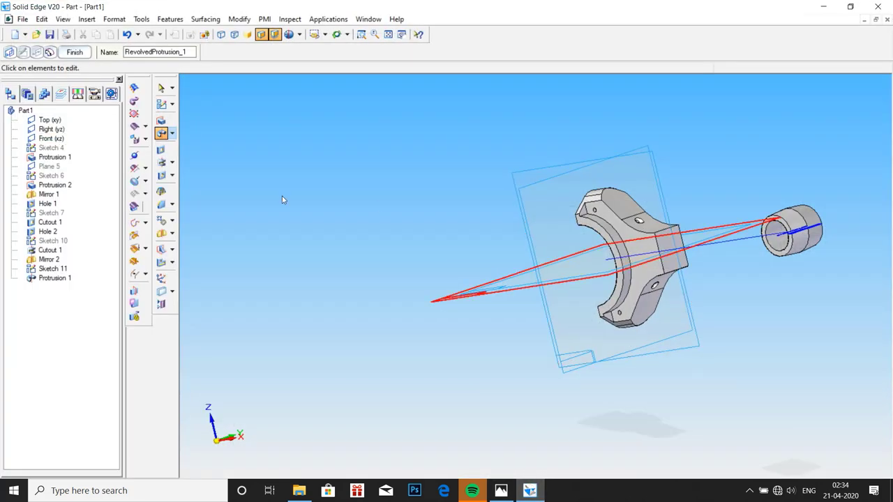
left_click(162, 104)
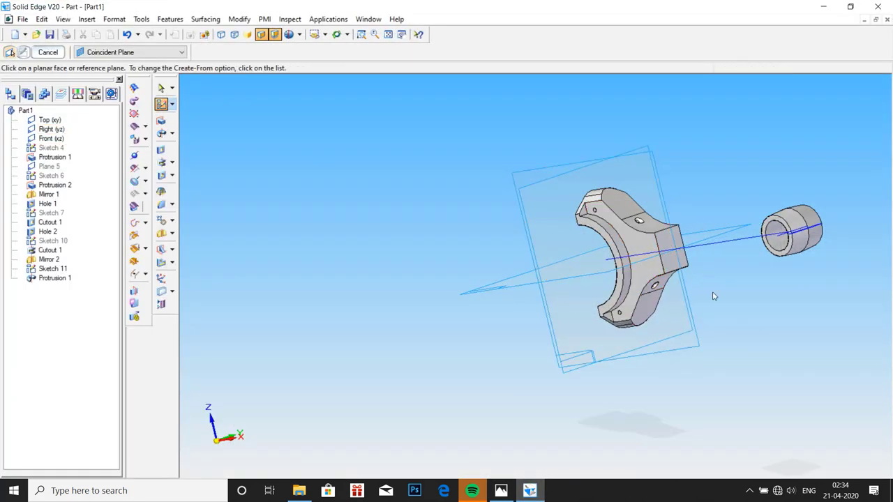
middle_click_drag(714, 296, 660, 270)
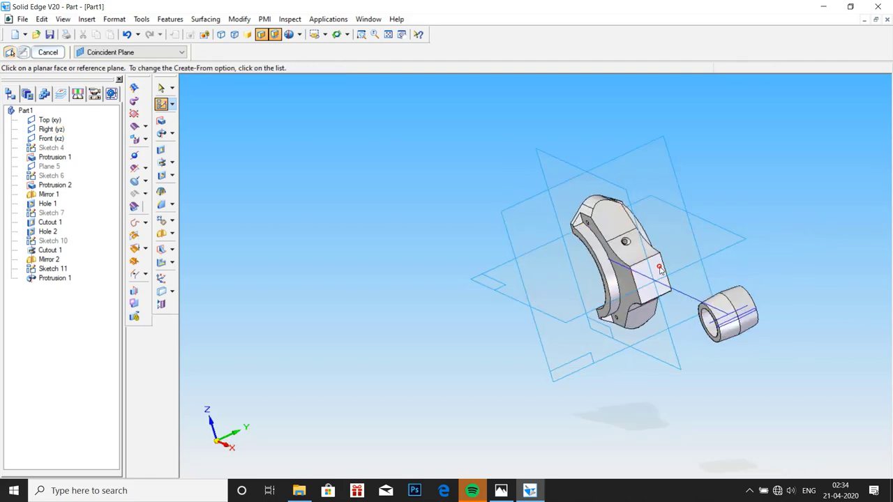
left_click(659, 270)
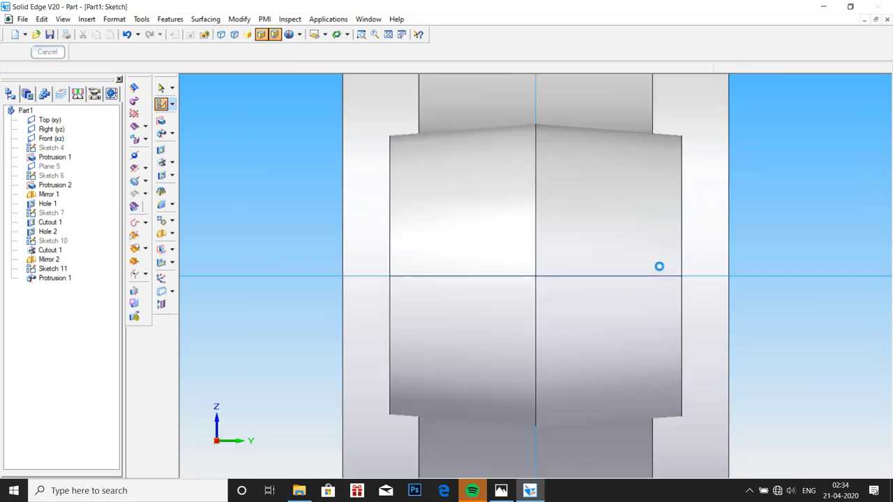
Switch to wireframe display and draw the outline's upper-right edges, undoing a stray diagonal.
left_click(235, 34)
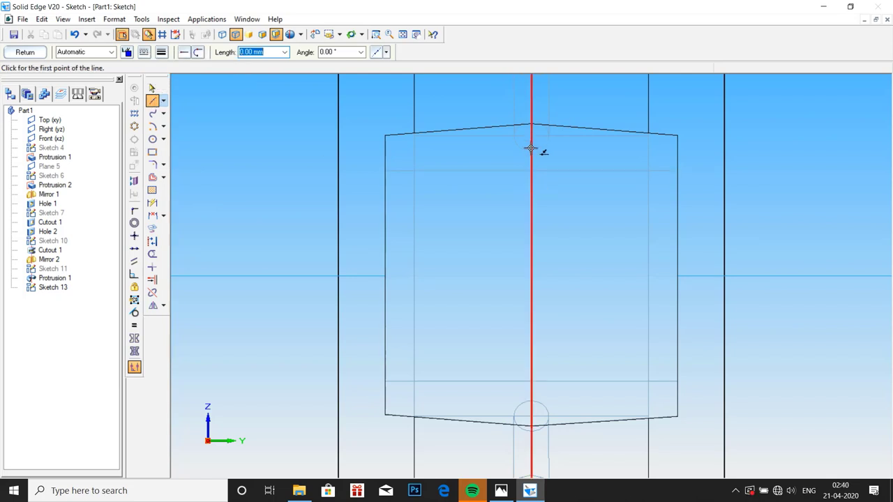
left_click(531, 149)
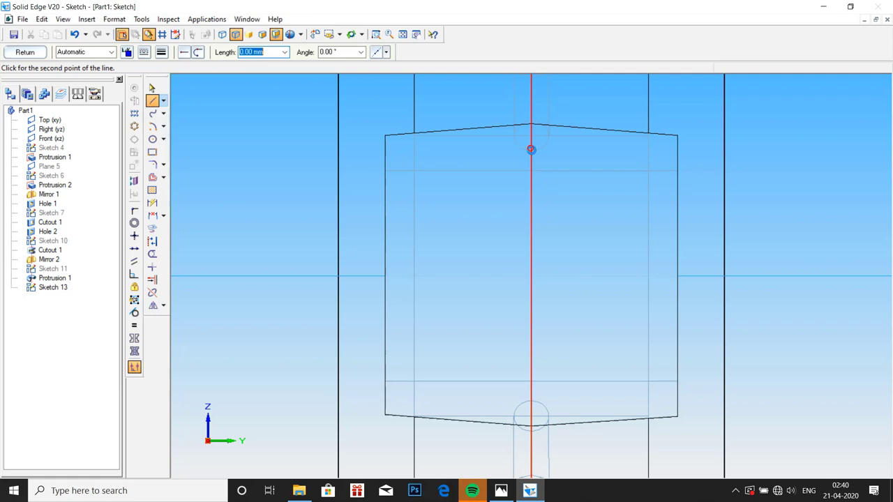
left_click(605, 163)
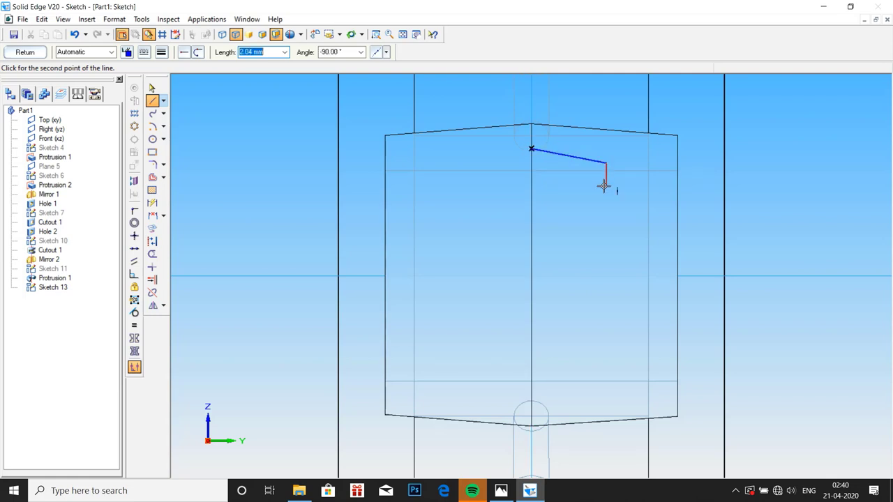
left_click(605, 190)
left_click(562, 209)
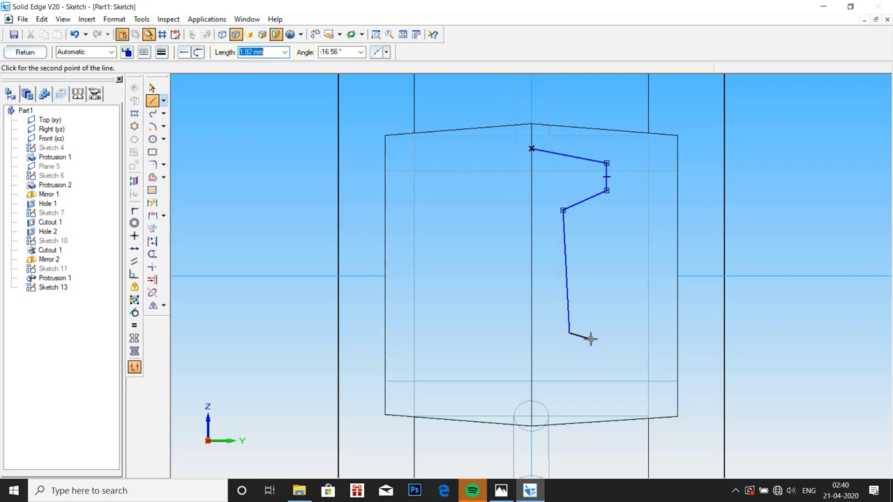
key("Escape")
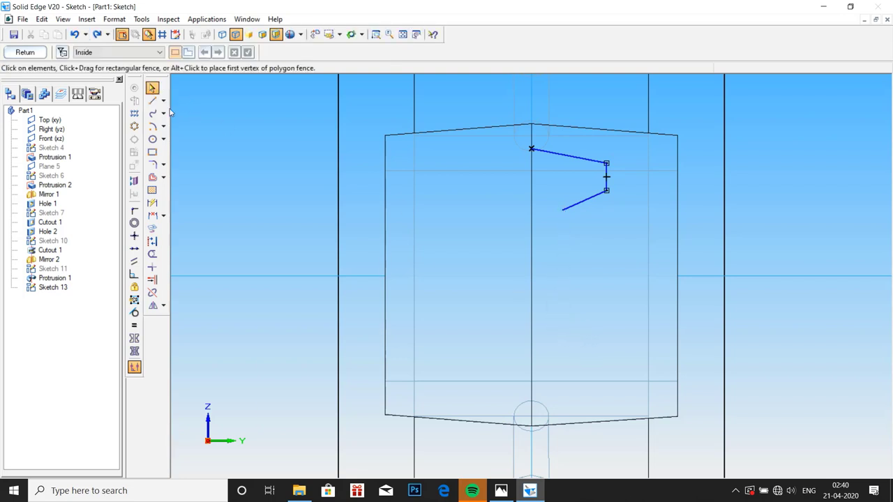
left_click(152, 101)
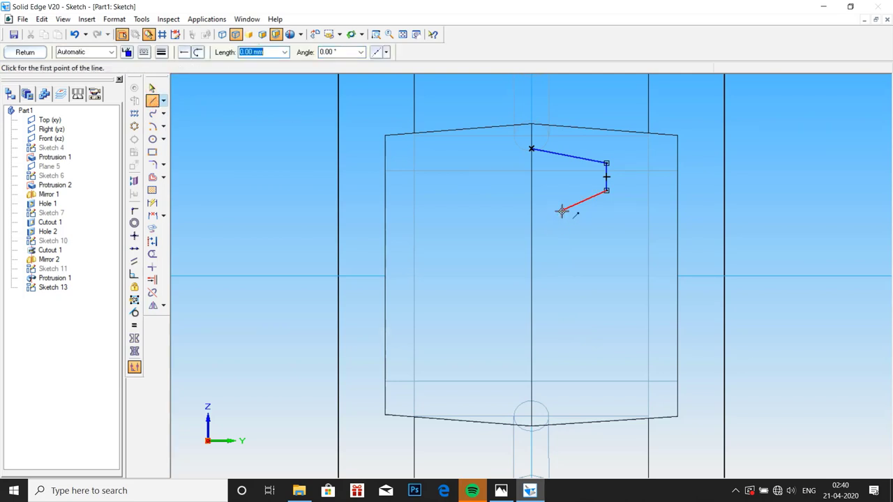
left_click(567, 224)
key("ctrl+z")
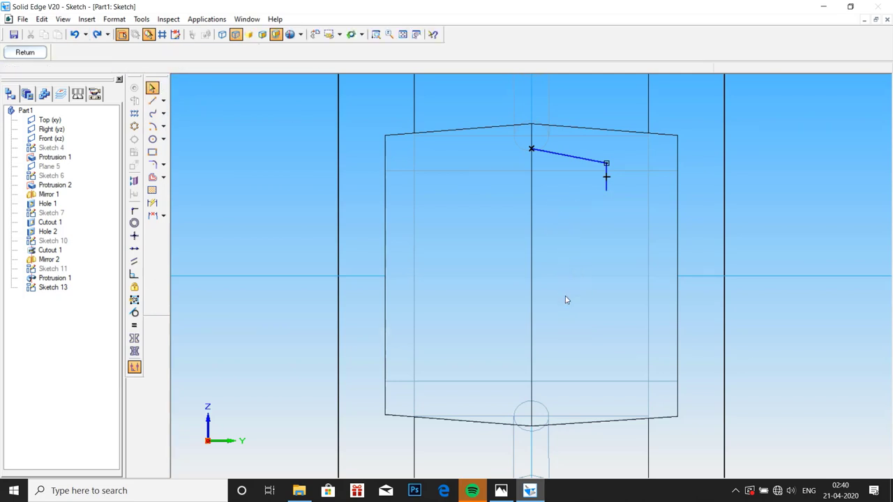
left_click(152, 100)
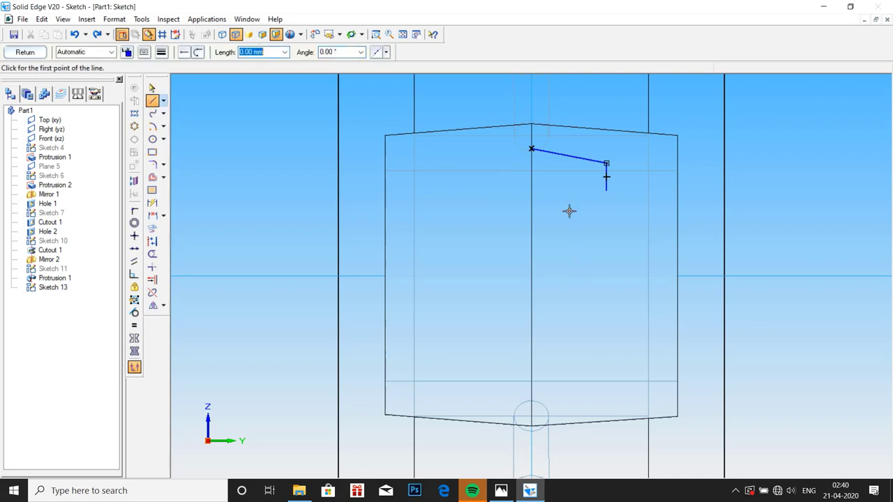
Continue the lines down the right side and up the left, closing the I-section at the top.
left_click(606, 192)
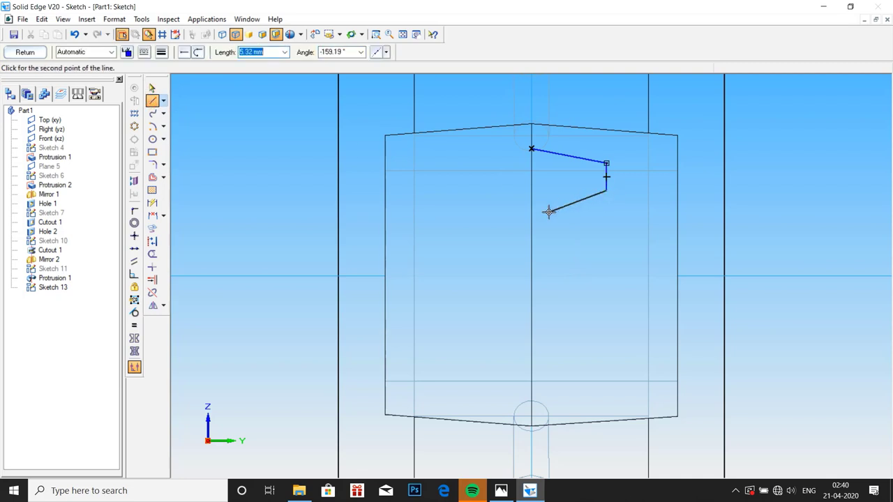
left_click(559, 210)
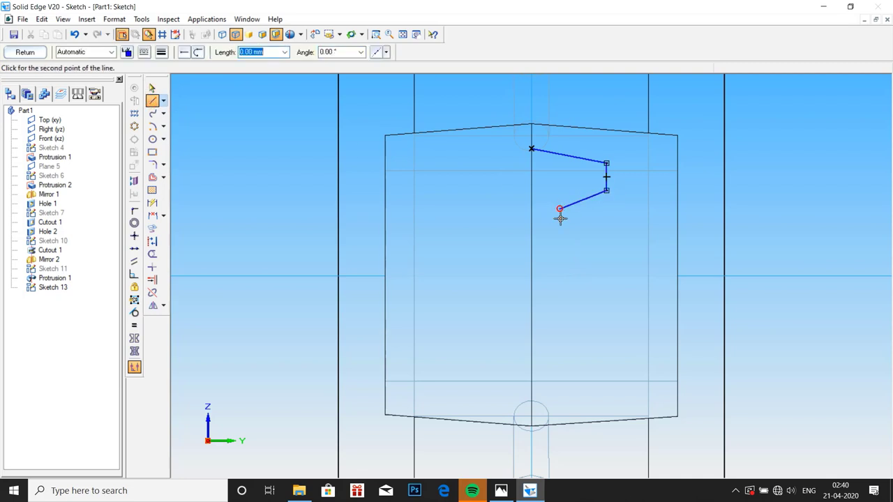
left_click(559, 333)
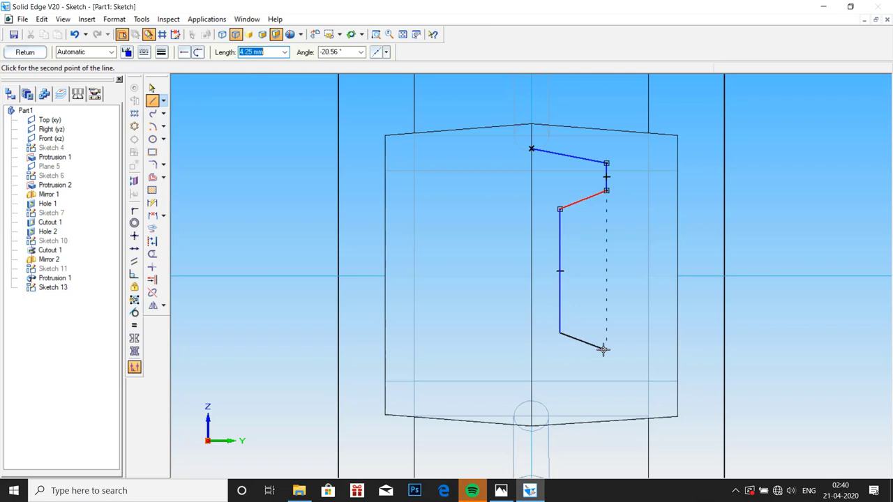
left_click(605, 350)
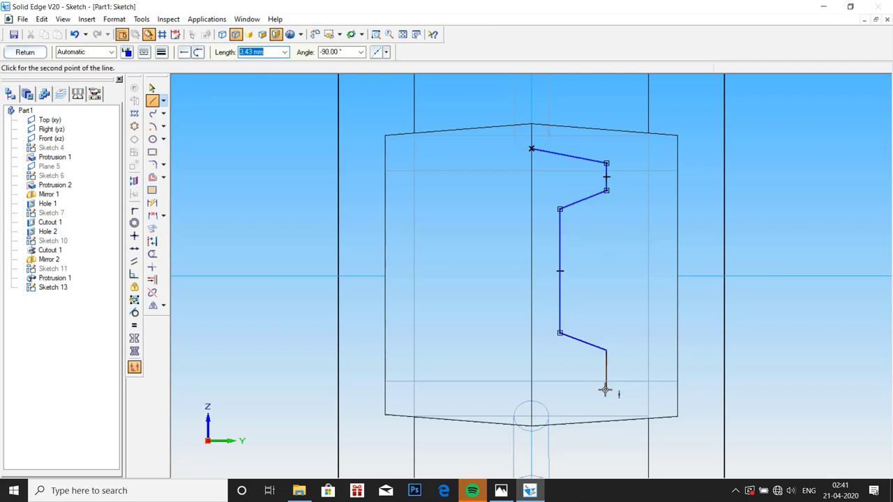
left_click(605, 391)
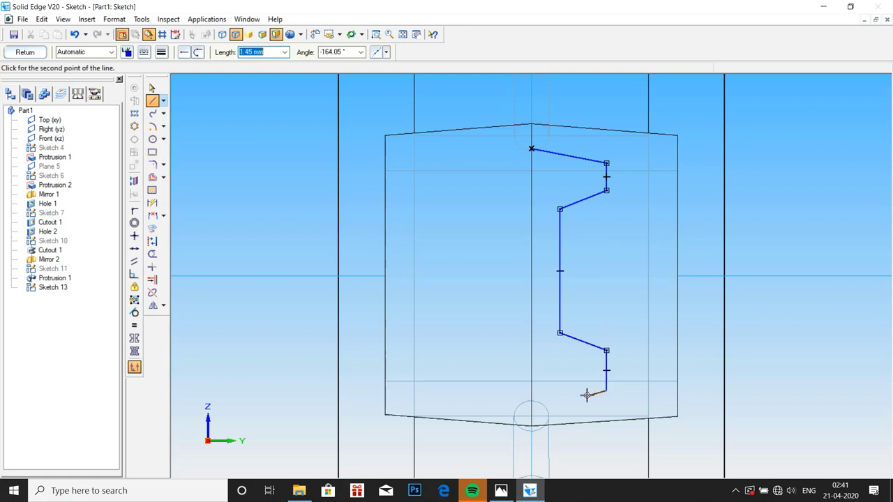
left_click(532, 406)
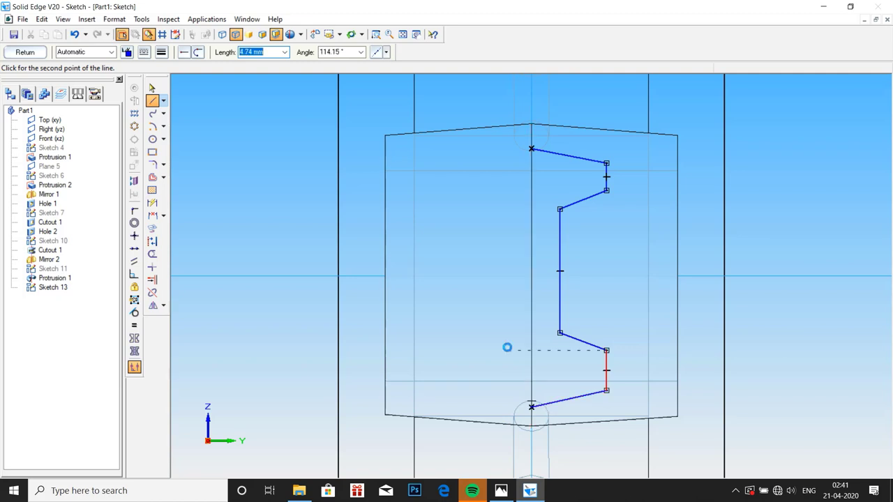
left_click(468, 391)
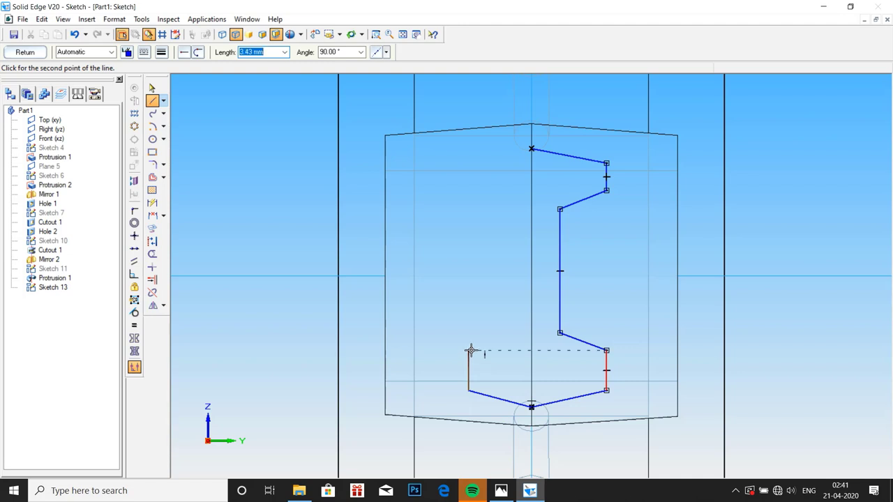
left_click(469, 351)
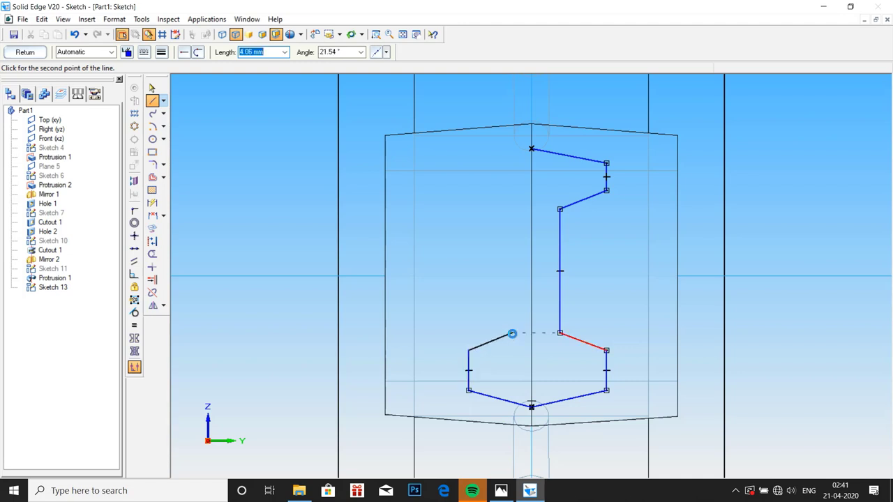
left_click(515, 211)
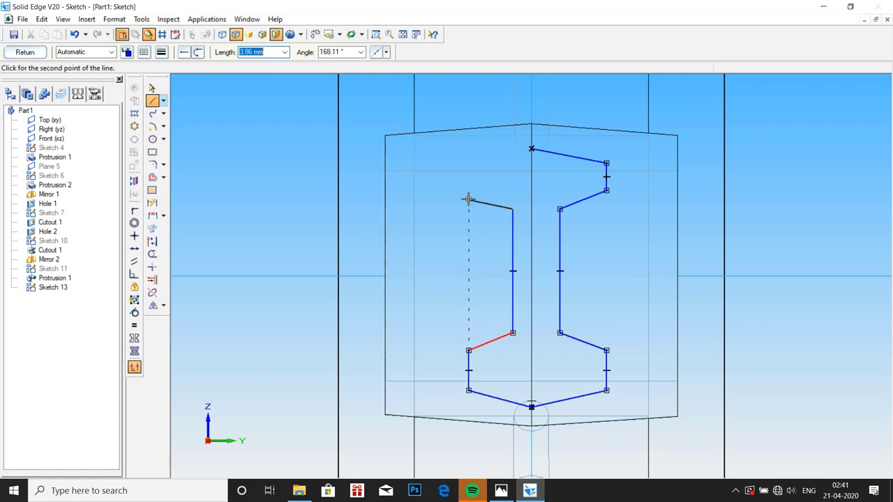
left_click(468, 200)
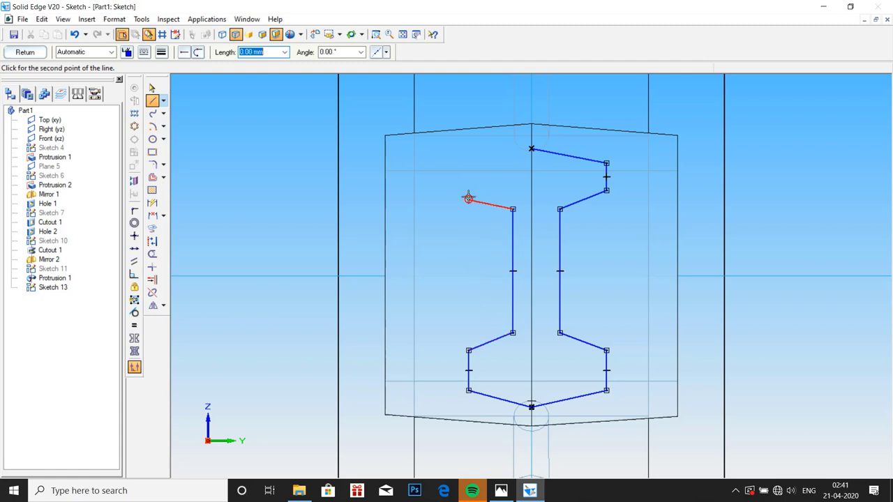
left_click(469, 156)
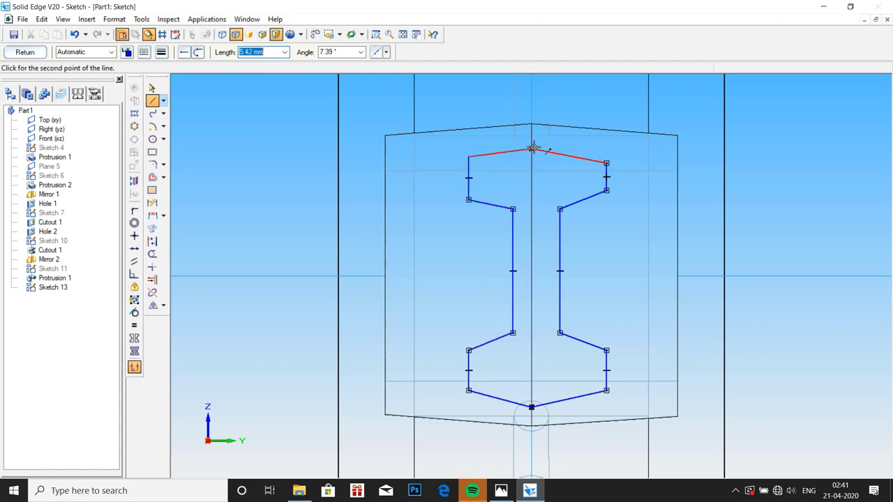
left_click(533, 149)
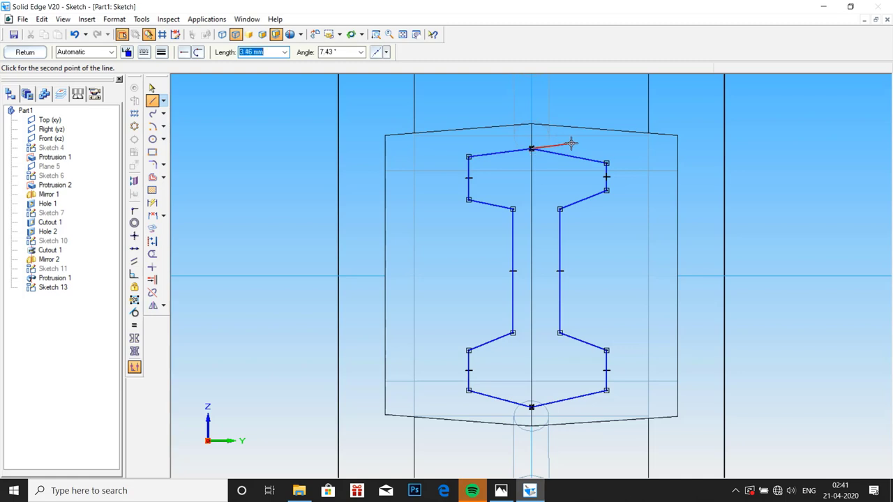
key("Escape")
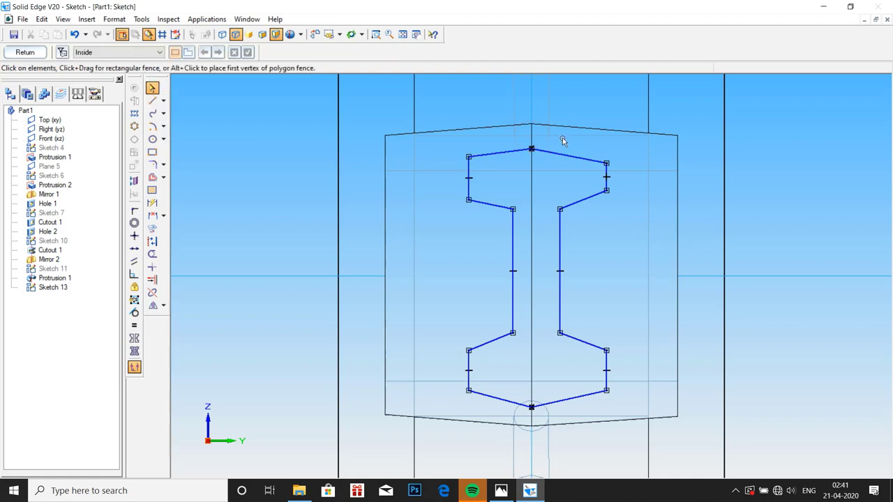
Constrain the I-section outline symmetric about the vertical centre line.
left_click(135, 338)
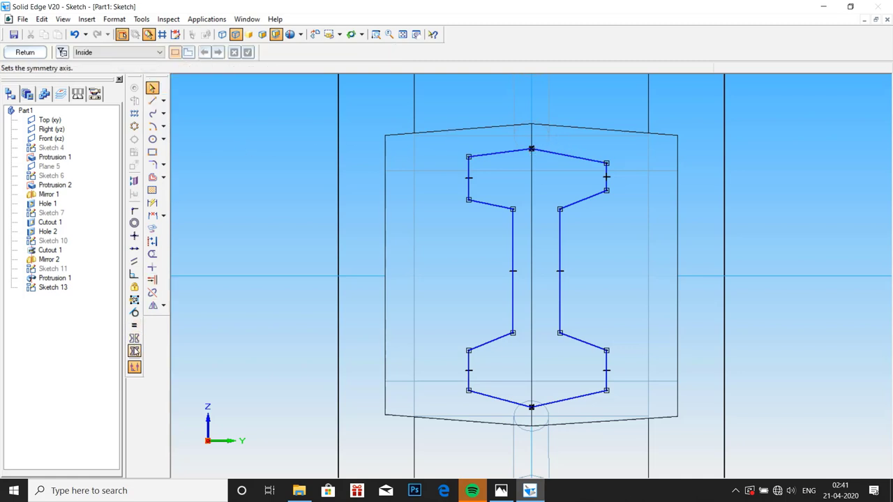
left_click(529, 237)
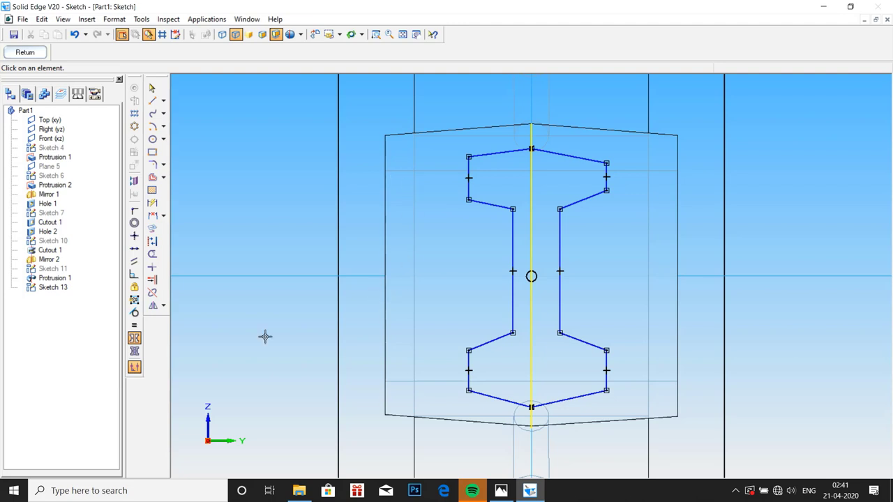
left_click(152, 203)
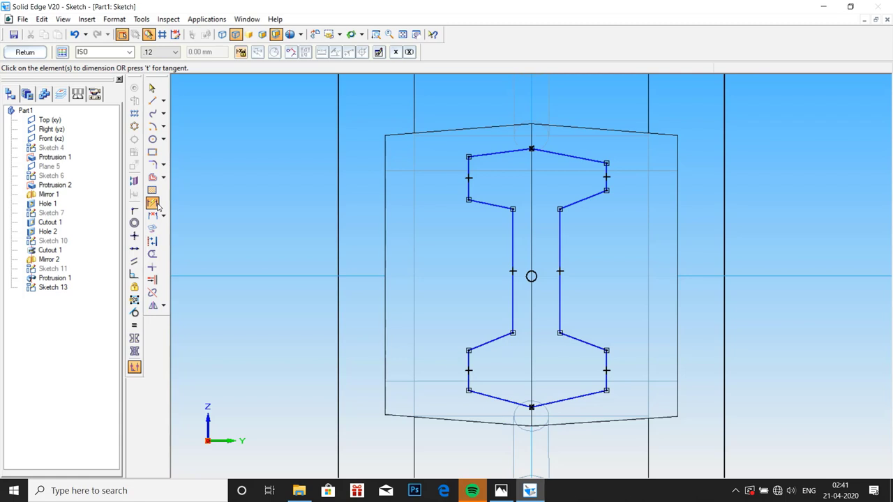
Dimension the right web edge width to 8 and the flange edge height to 1.3.
left_click(606, 361)
left_click(532, 368)
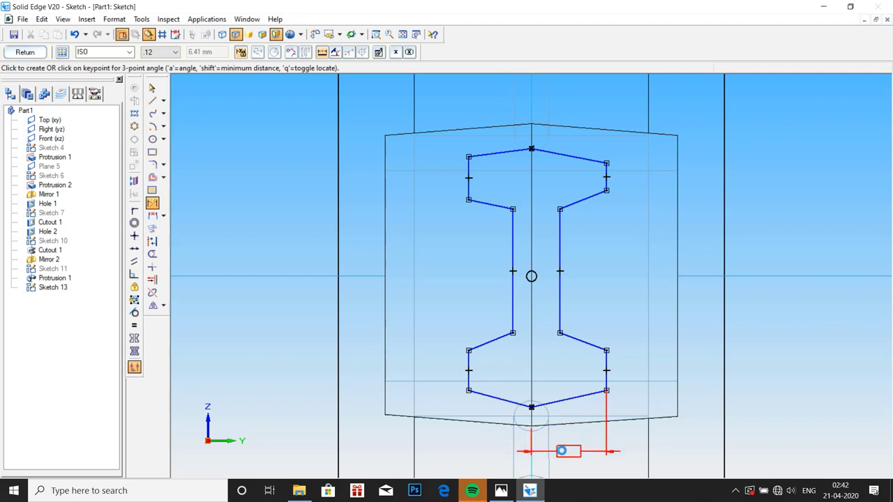
left_click(569, 452)
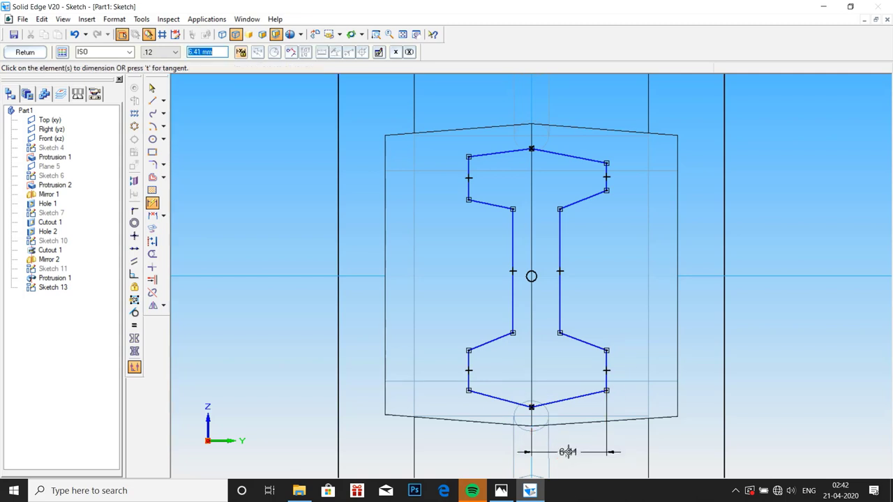
type("8")
key("Return")
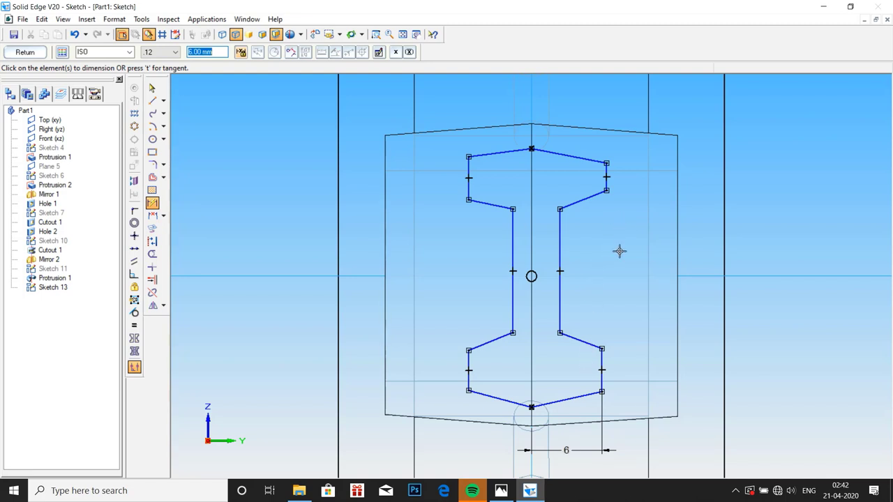
left_click(602, 360)
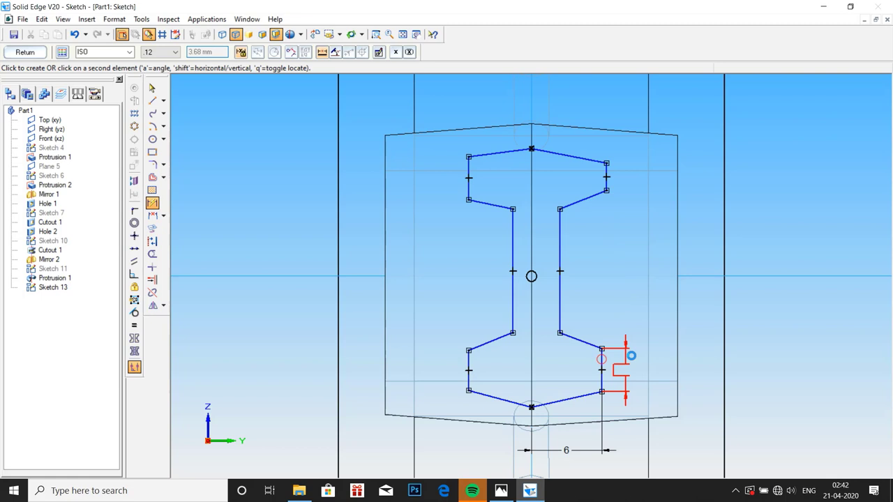
left_click(697, 359)
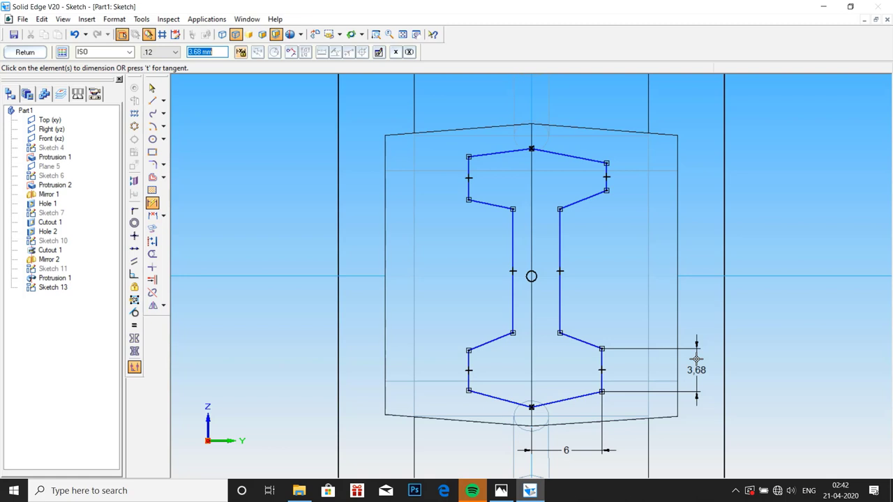
type("1.3")
key("Return")
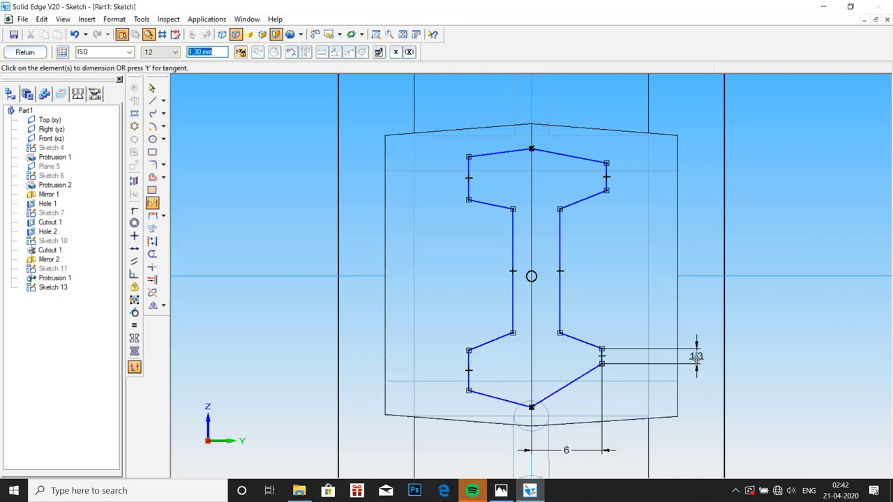
Set the vertical distance to the bottom vertex to 3 and the web offset to 2.5.
left_click(601, 353)
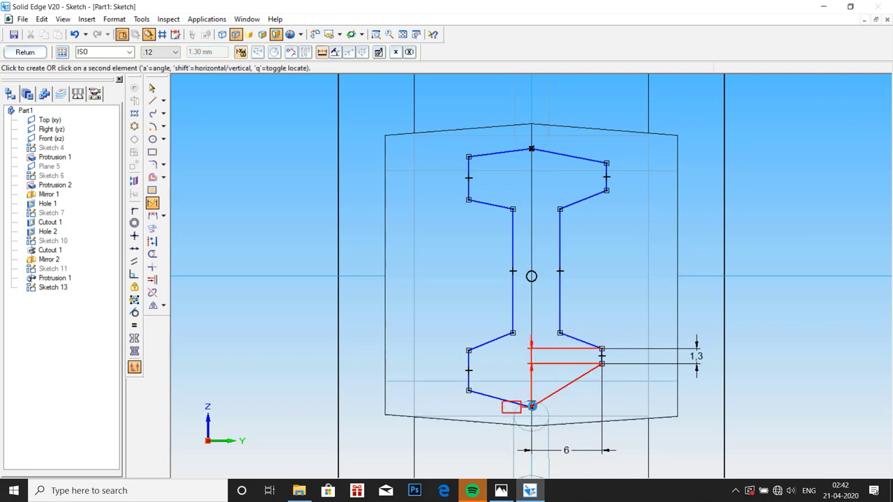
left_click(532, 405)
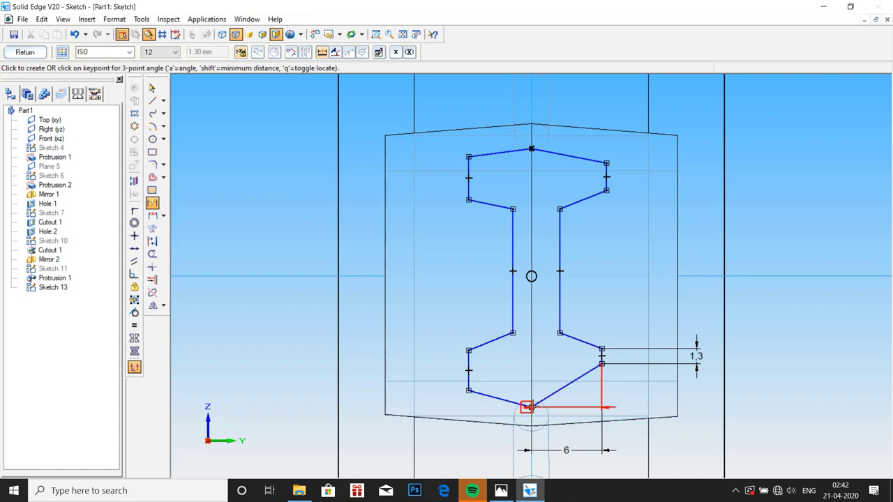
left_click(748, 377)
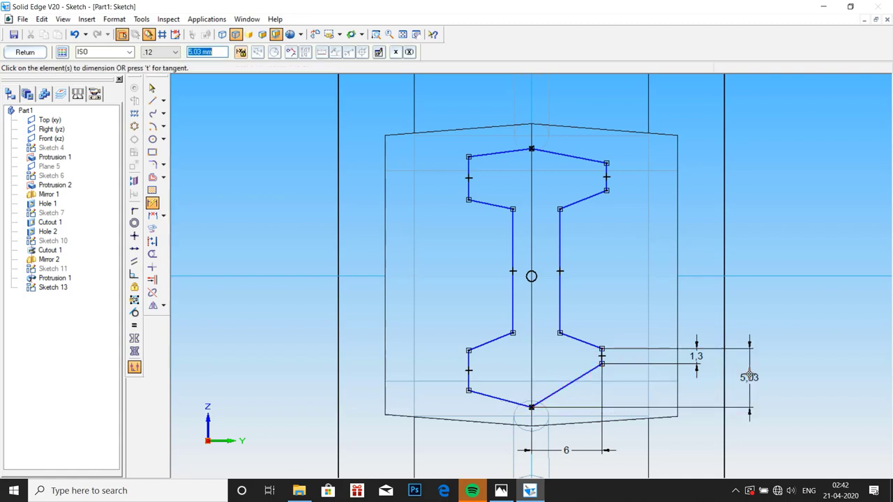
type("3")
key("Return")
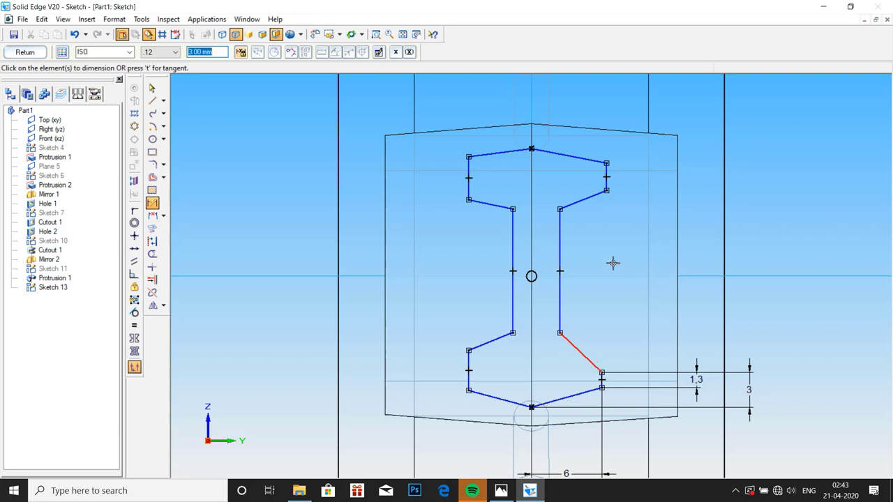
left_click(531, 298)
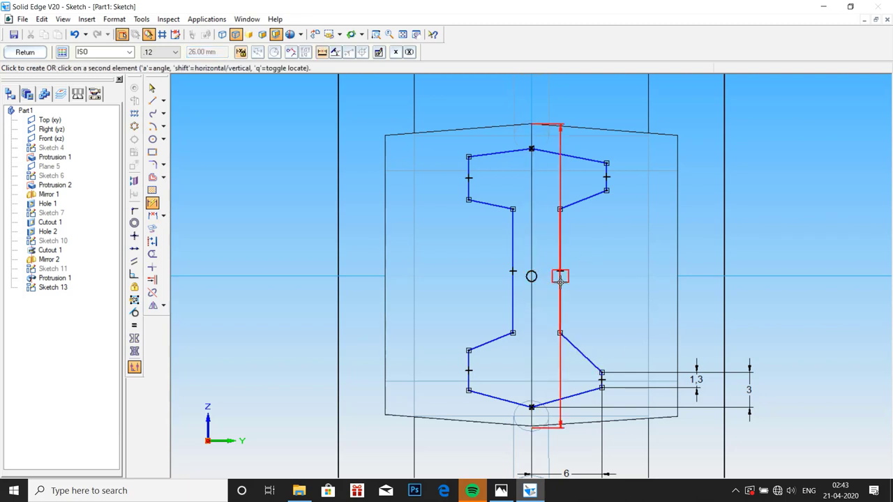
left_click(560, 278)
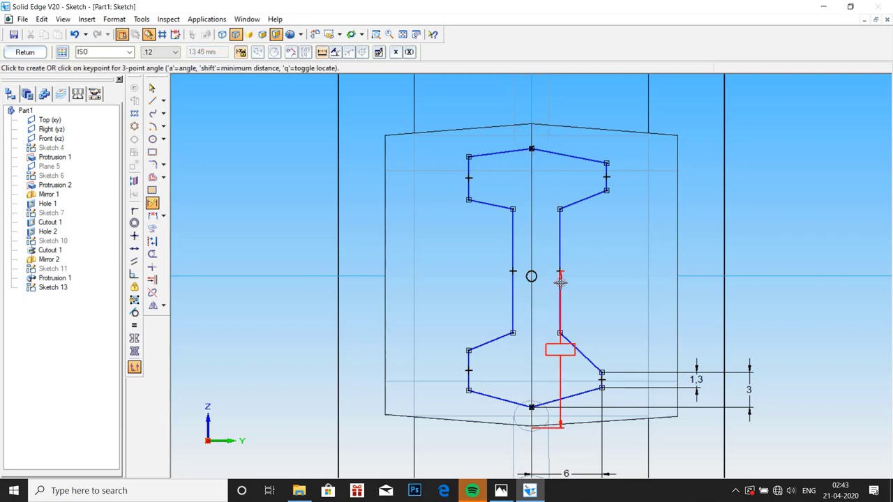
left_click(567, 452)
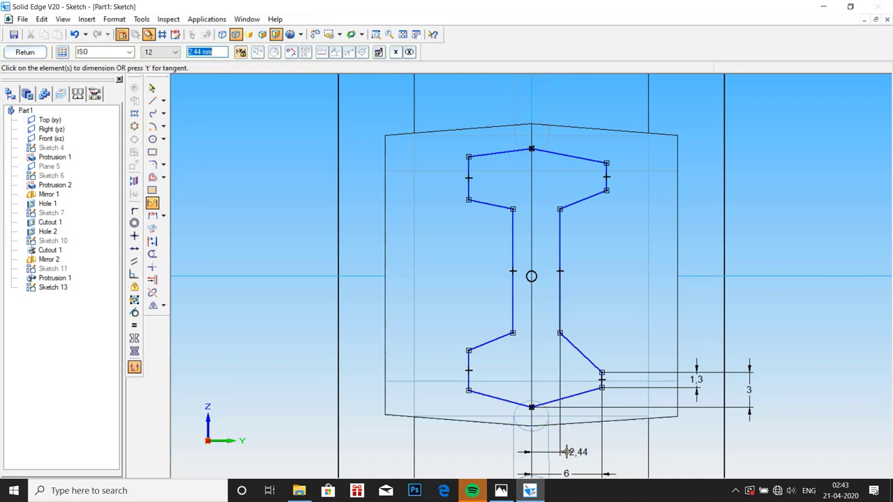
type("2.5")
key("Return")
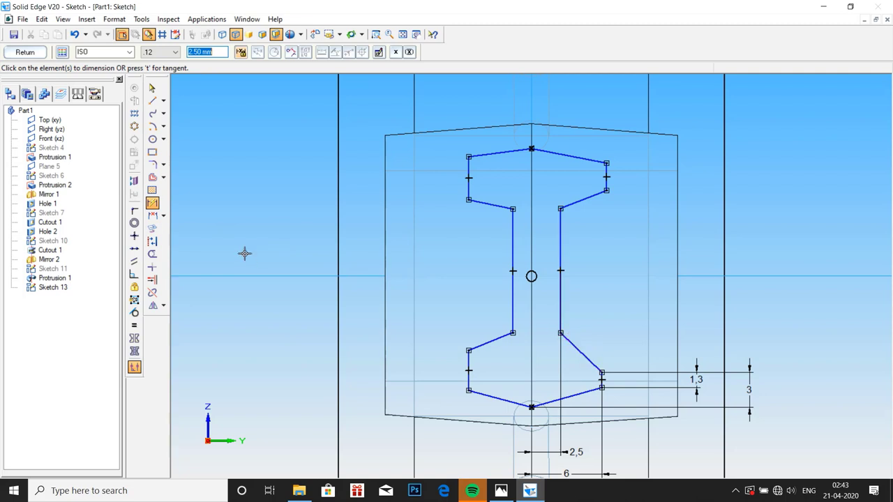
After a cancelled distance dimension, dimension the lower-right slanted line vertically to 3.
left_click(561, 335)
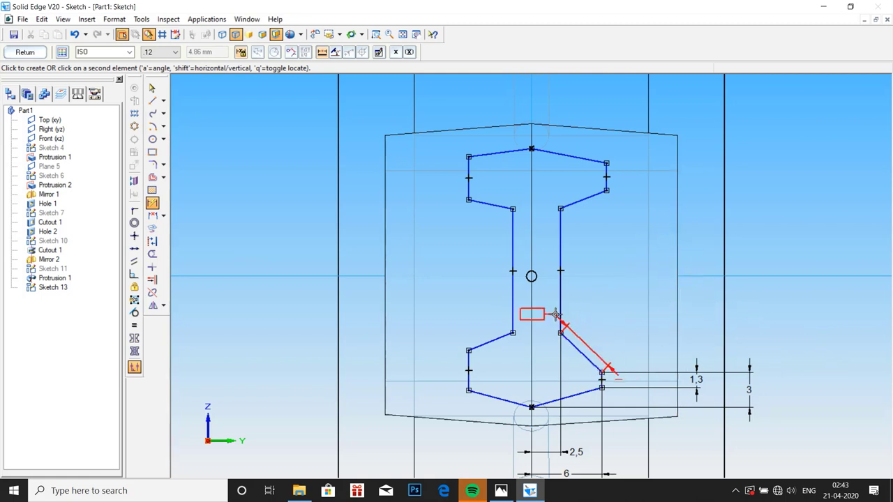
left_click(152, 216)
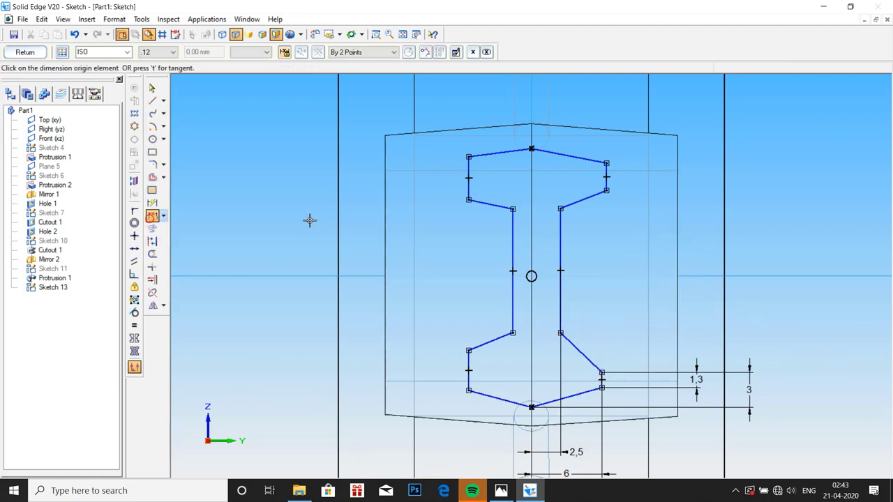
left_click(564, 338)
left_click(601, 372)
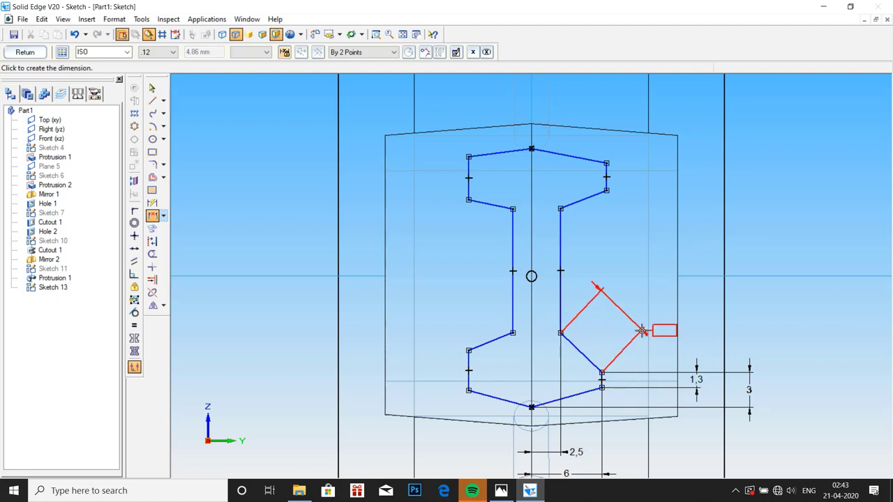
key("Escape")
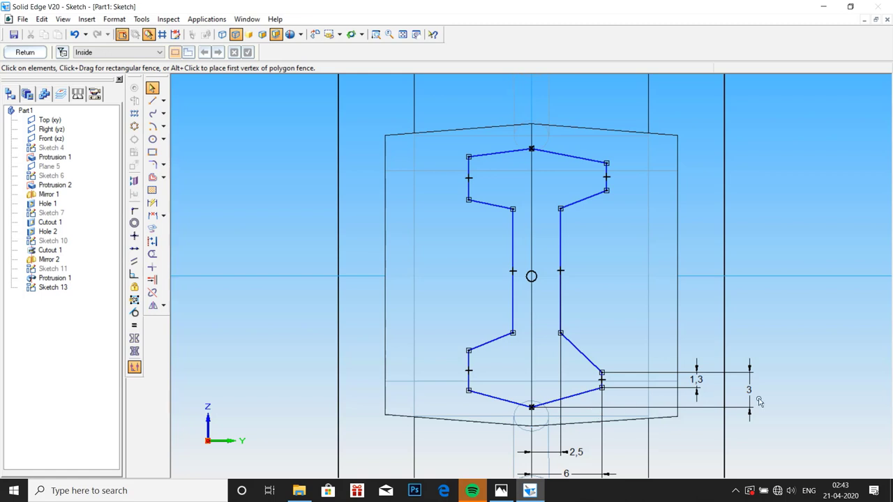
left_click(561, 335)
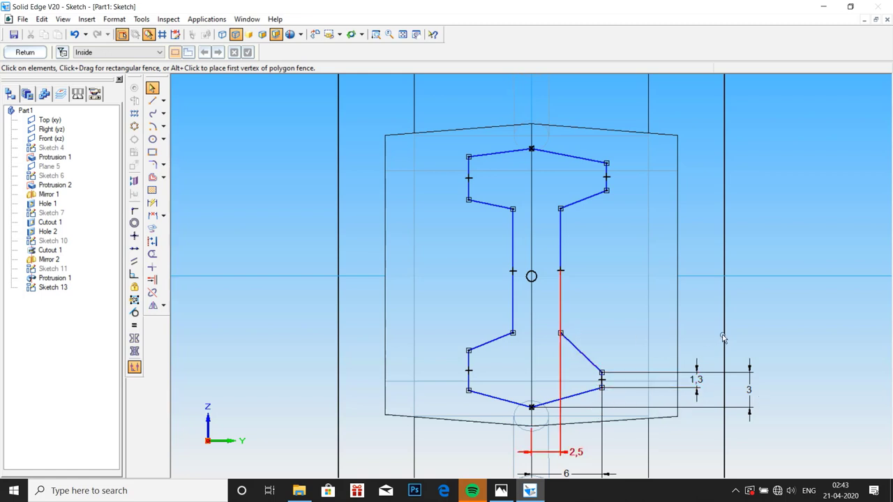
left_click(723, 338)
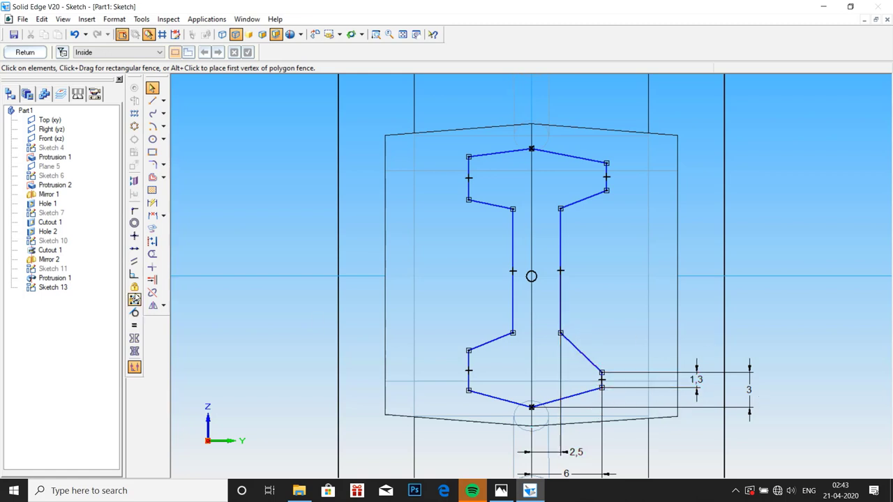
left_click(152, 203)
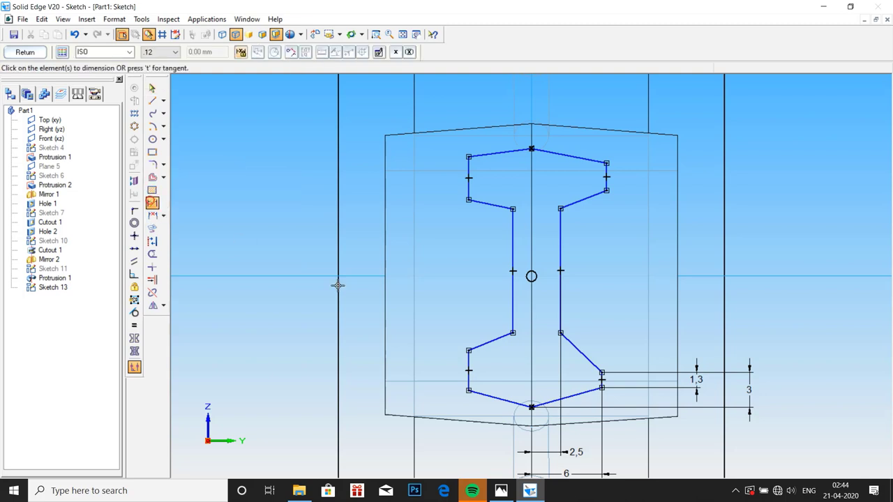
left_click(607, 389)
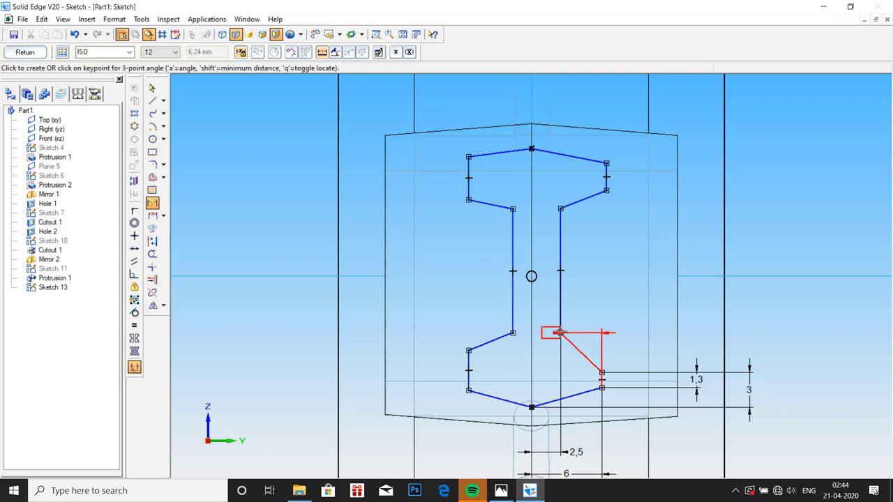
left_click(558, 333)
left_click(781, 360)
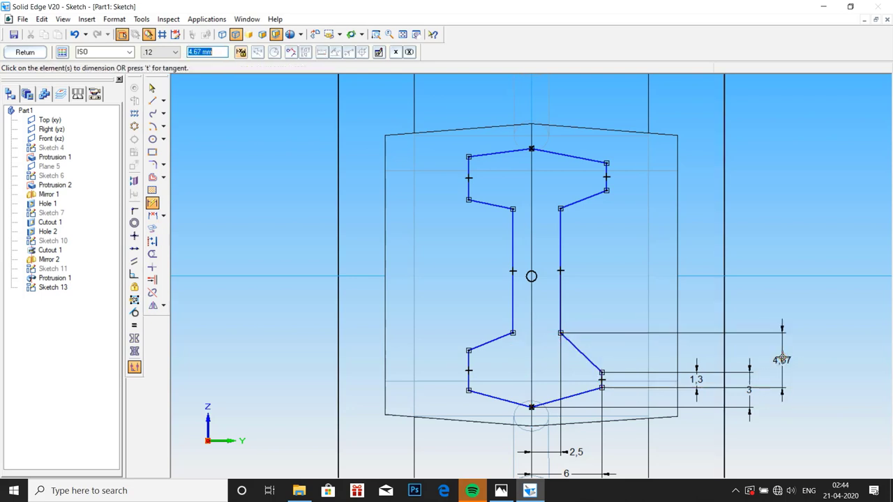
type("3")
key("Return")
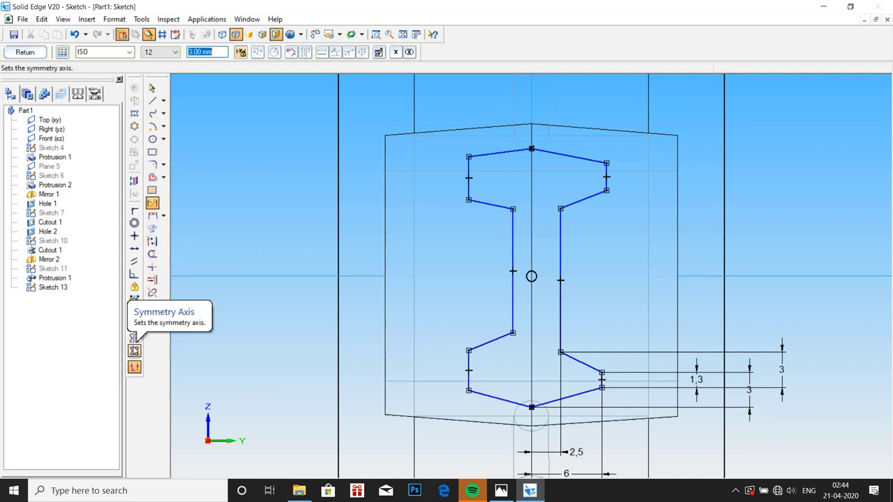
Use the horizontal reference line as symmetry axis and mirror the lower-right bottom and slanted lines upward.
left_click(135, 351)
left_click(352, 277)
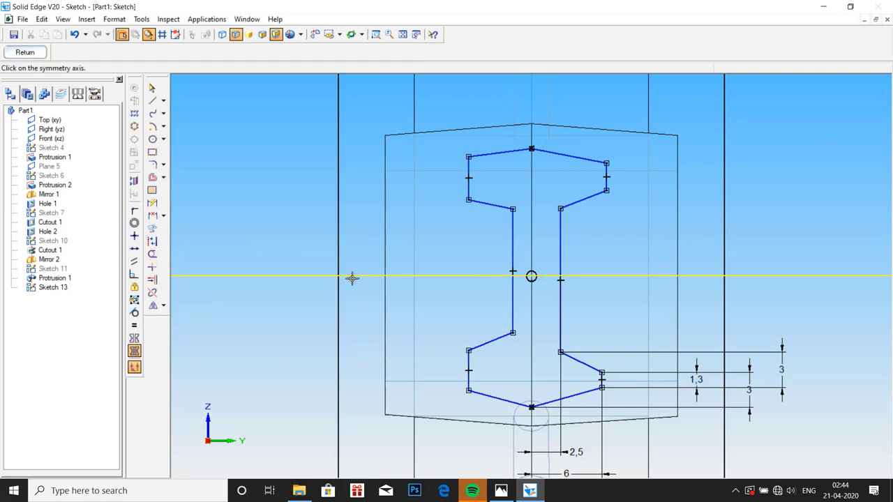
left_click(137, 340)
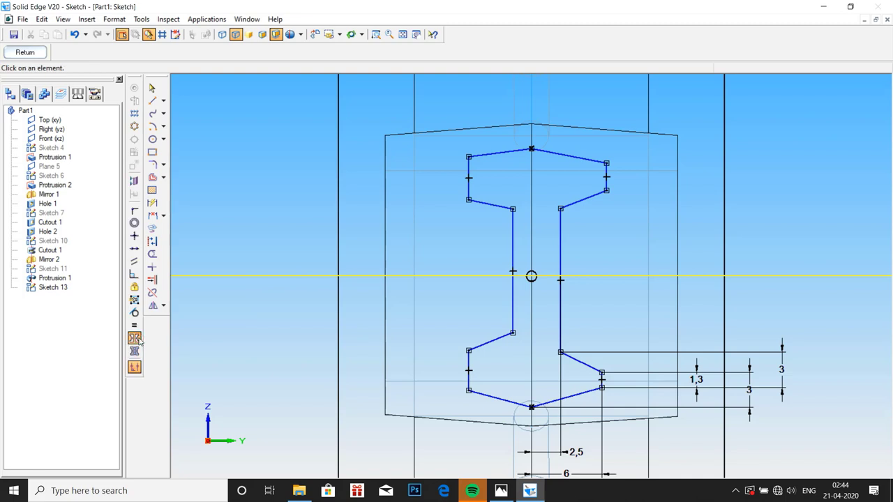
left_click(568, 396)
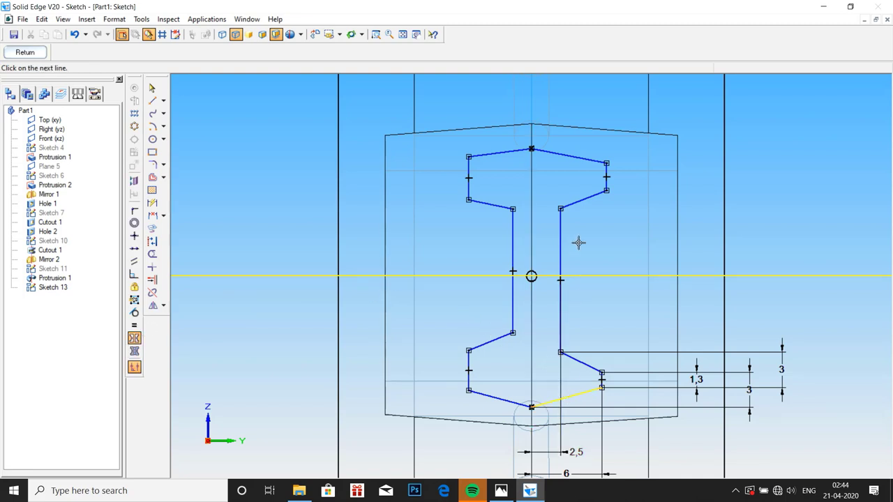
left_click(567, 154)
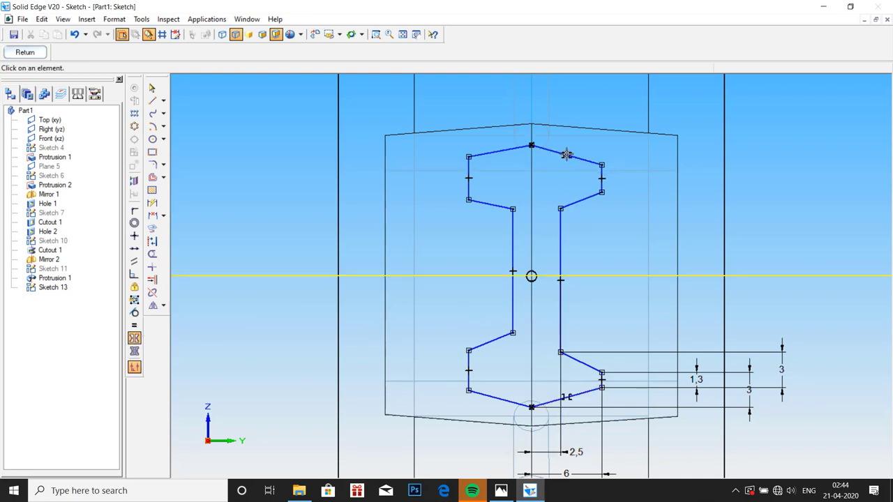
left_click(582, 363)
left_click(576, 204)
left_click(603, 173)
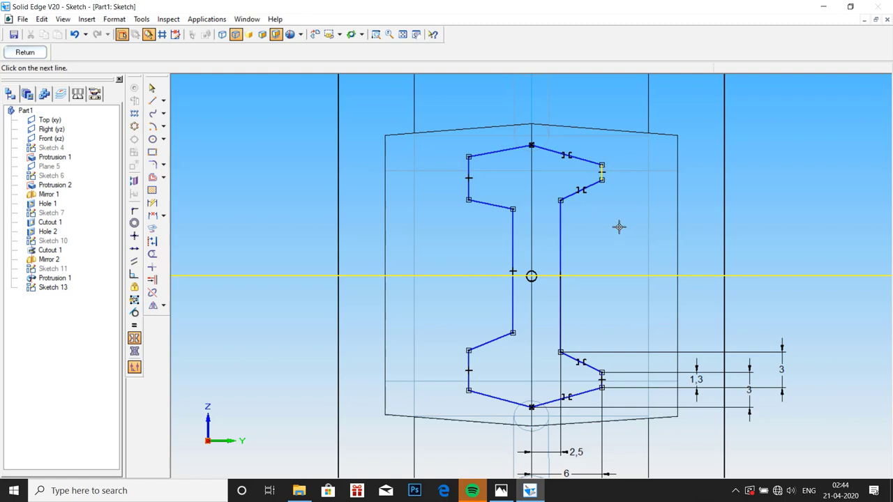
key("Escape")
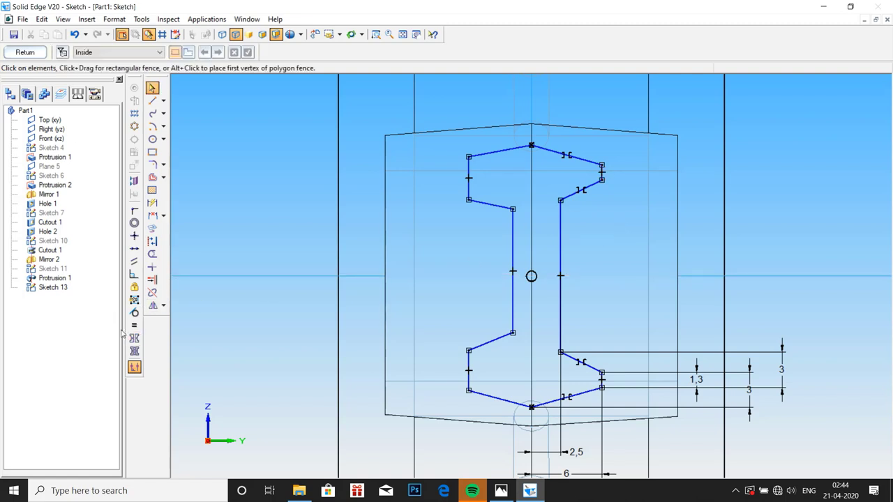
Make the lower-right and upper-right flange vertices symmetric about the horizontal axis.
left_click(133, 351)
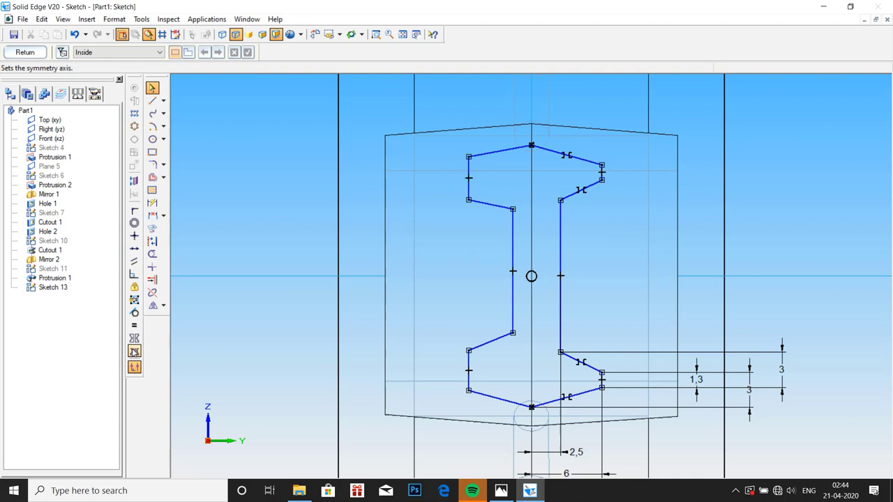
left_click(314, 277)
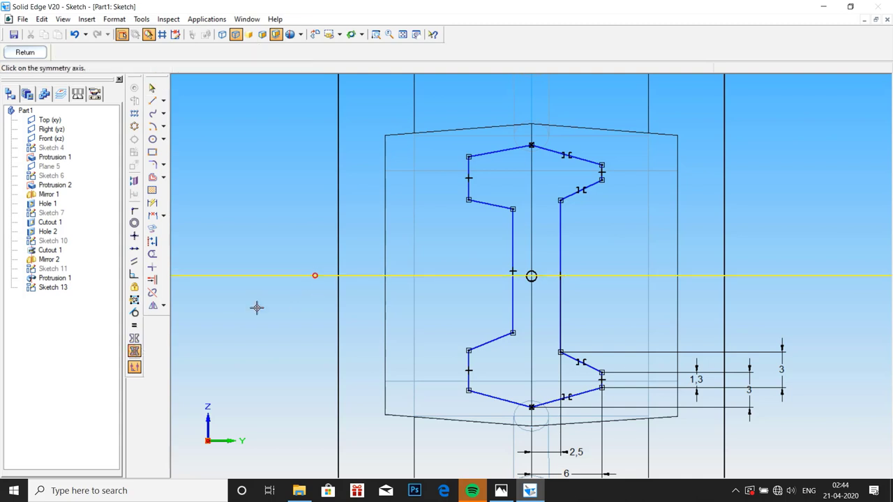
left_click(134, 339)
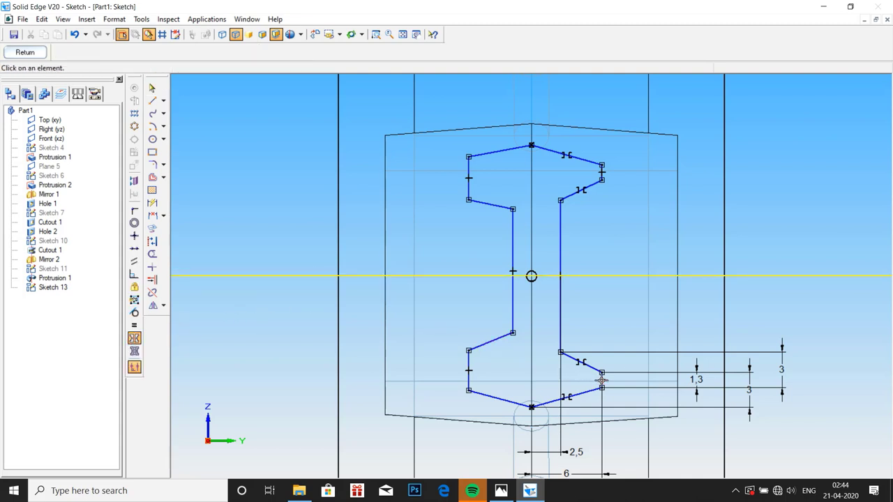
left_click(602, 380)
left_click(601, 169)
left_click(134, 352)
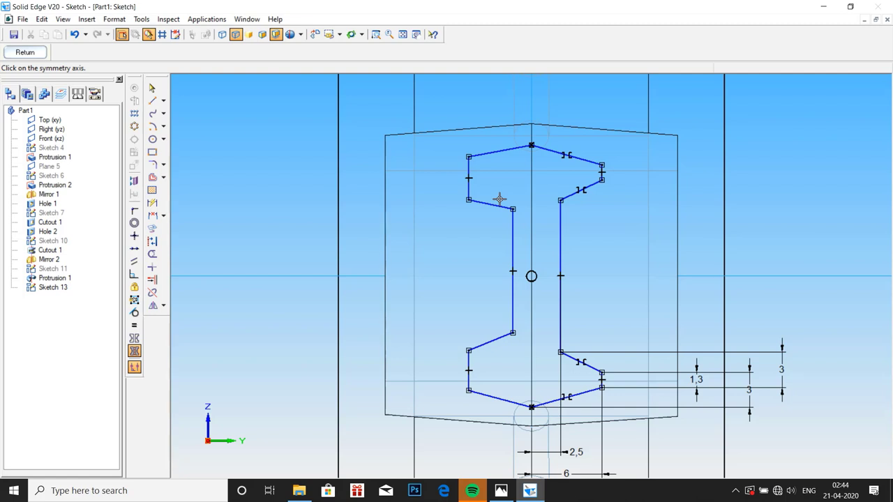
Mirror the upper-right short vertical edge onto the lower-right one about the horizontal axis, then fit the view.
left_click(139, 351)
left_click(364, 277)
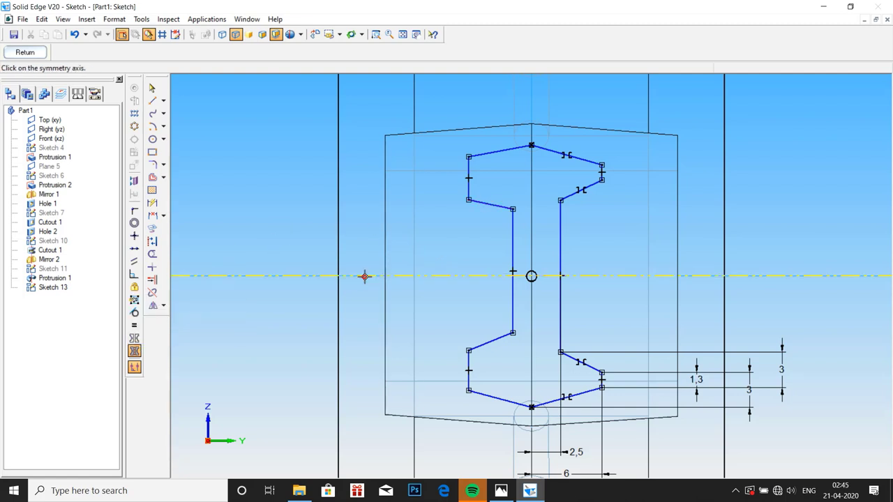
left_click(137, 339)
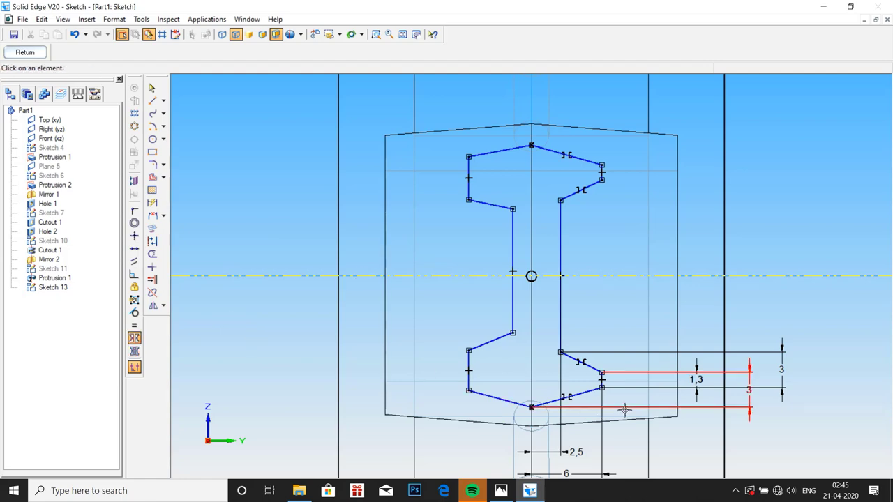
scroll(623, 408, "up", 5)
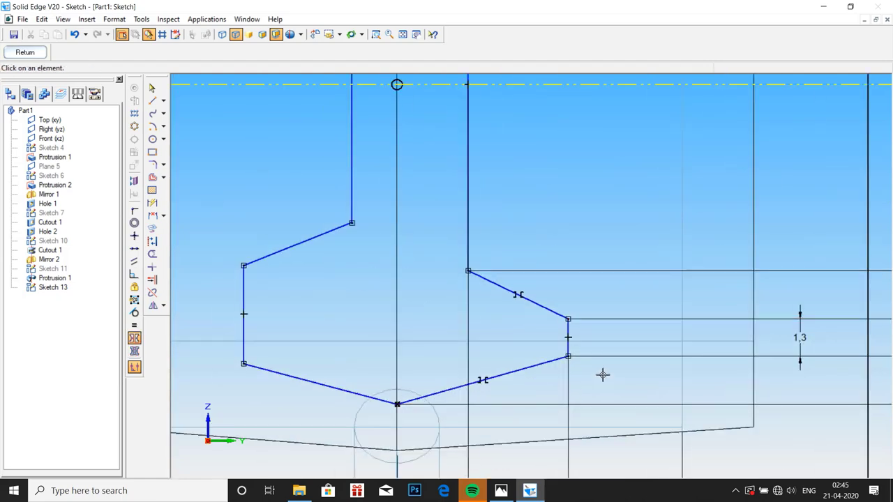
left_click(568, 346)
scroll(558, 206, "down", 8)
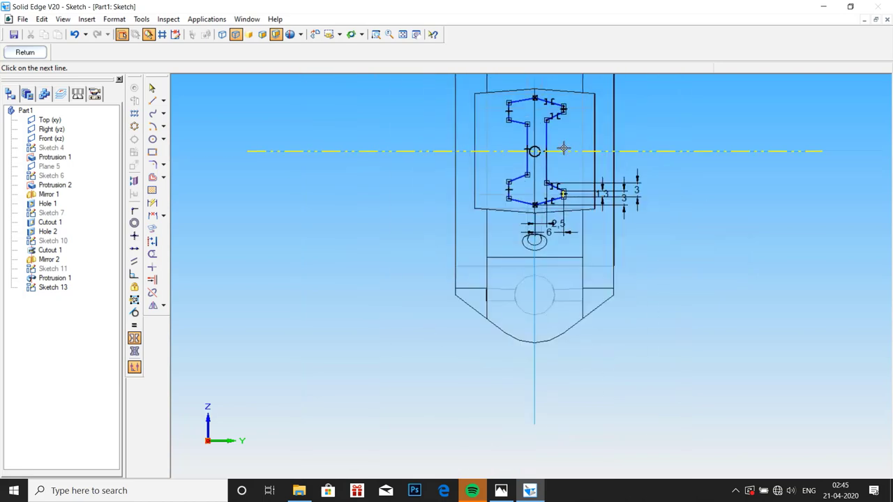
scroll(564, 108, "up", 8)
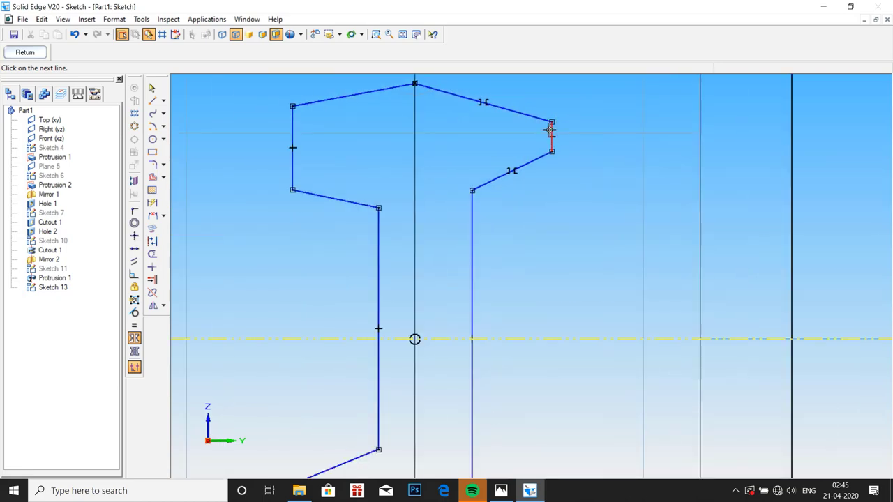
left_click(551, 129)
left_click(403, 38)
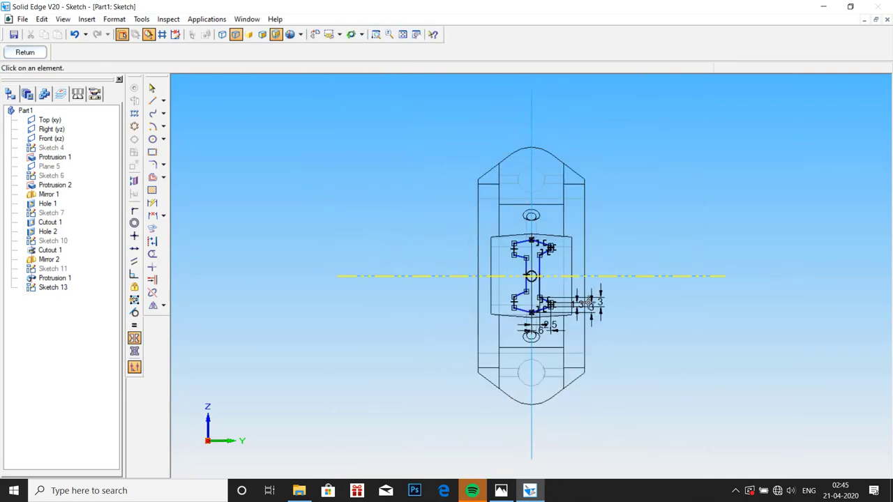
scroll(547, 282, "up", 3)
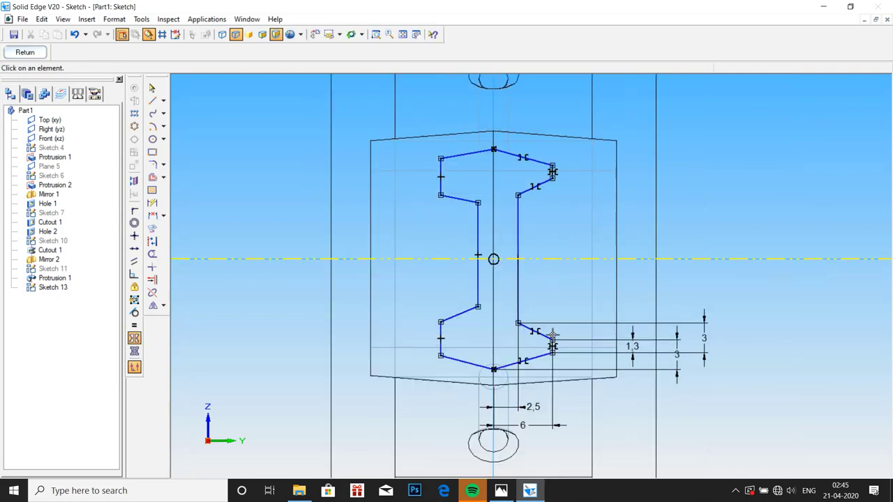
scroll(565, 292, "up", 2)
scroll(534, 167, "down", 2)
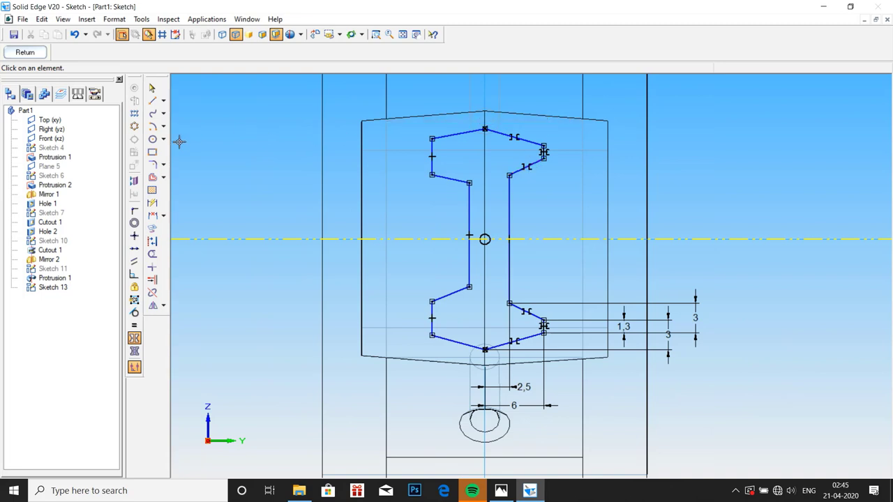
left_click(152, 202)
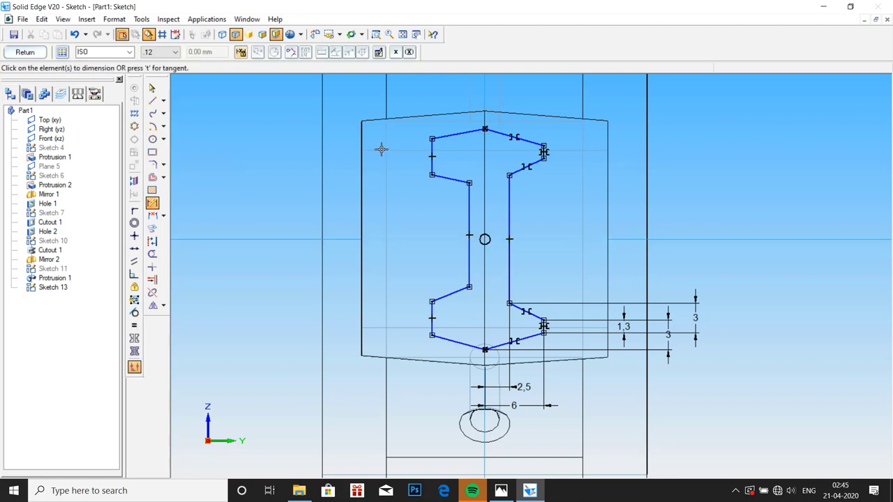
left_click(543, 150)
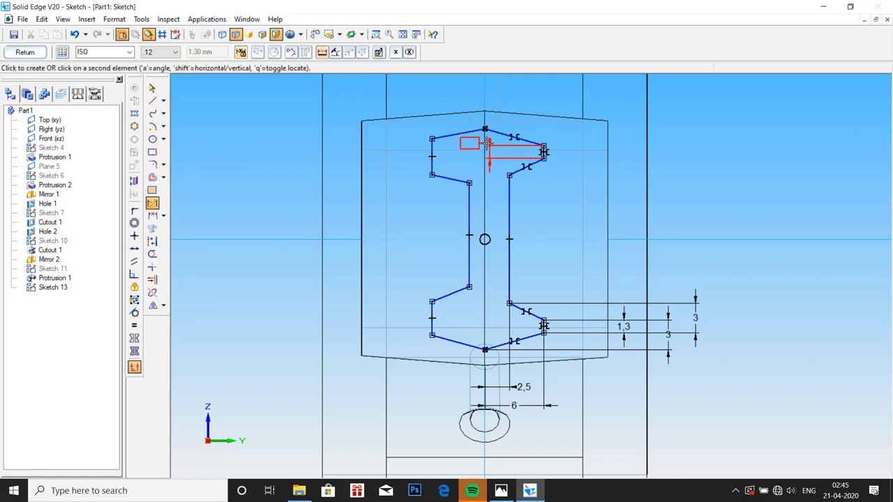
left_click(485, 142)
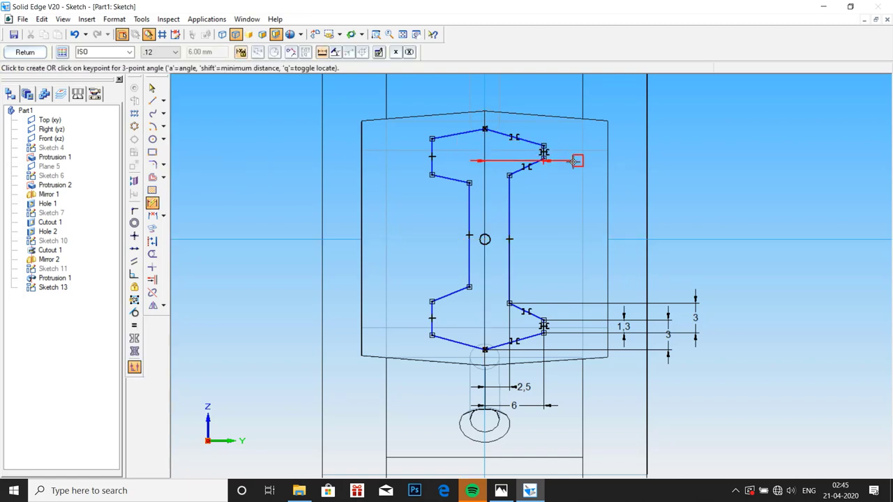
left_click(555, 196)
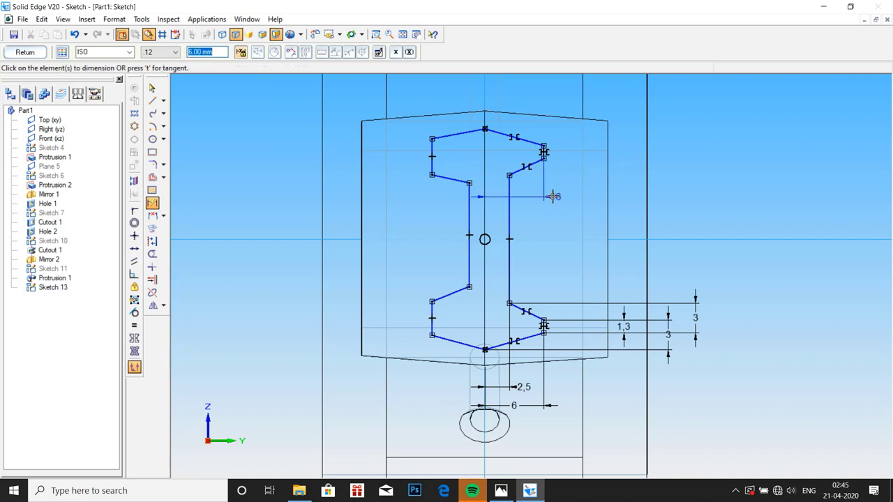
key("Escape")
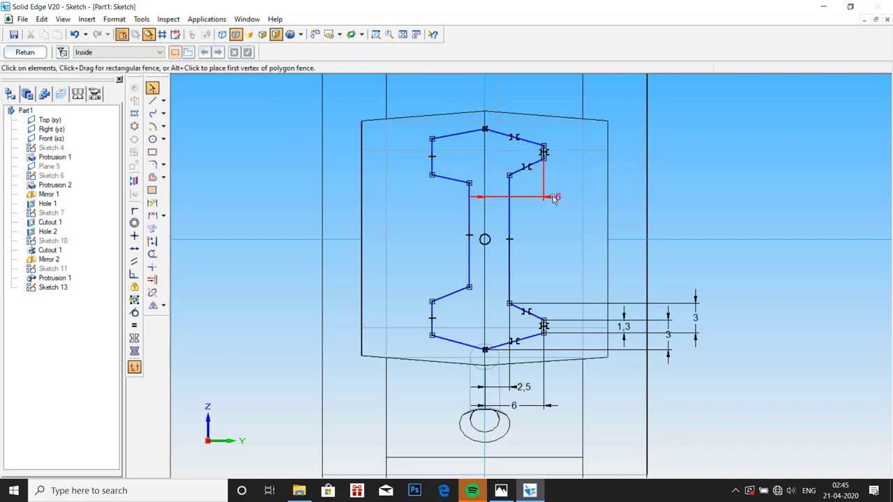
key("ctrl+z")
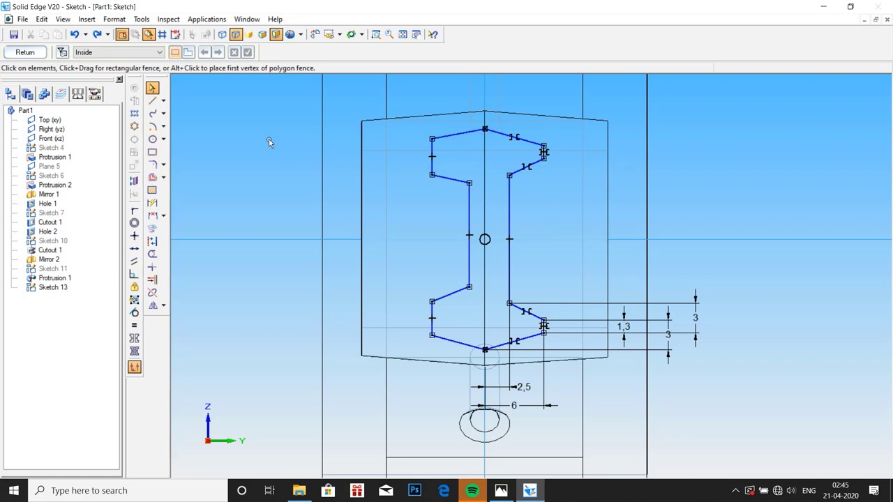
left_click(152, 101)
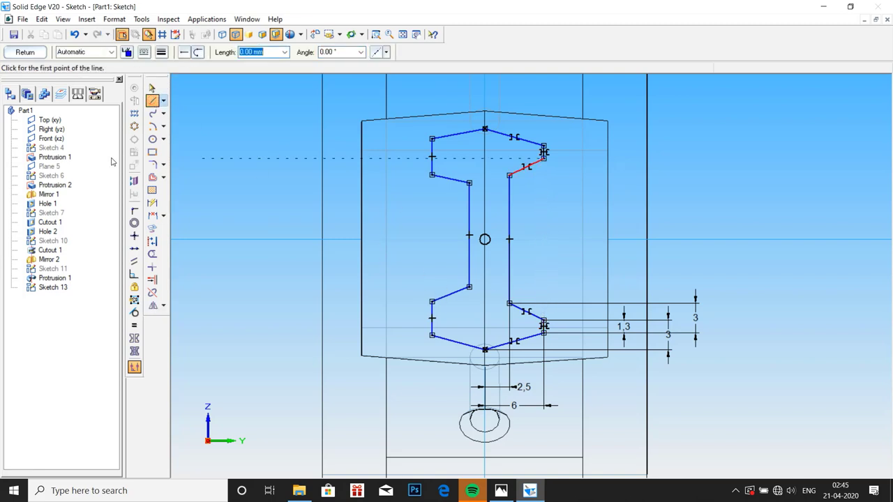
With the vertical axis set, pair the top and inclined right lines with their left partners.
left_click(134, 353)
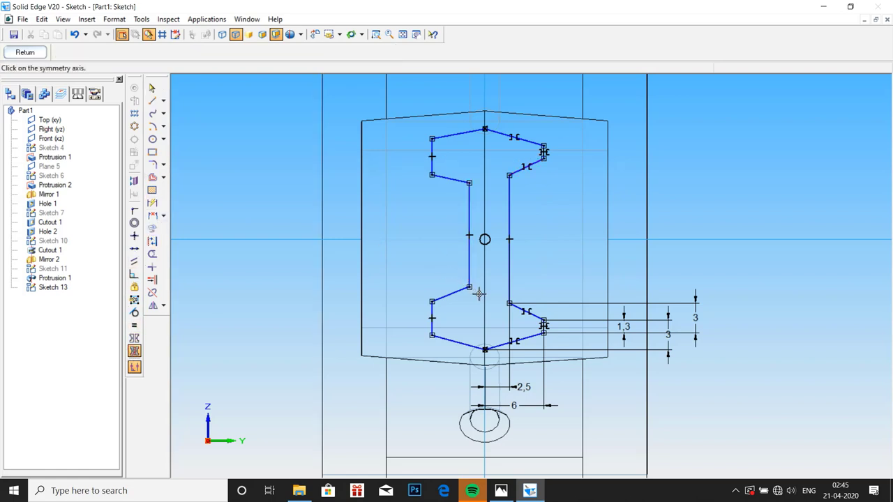
left_click(485, 451)
left_click(135, 337)
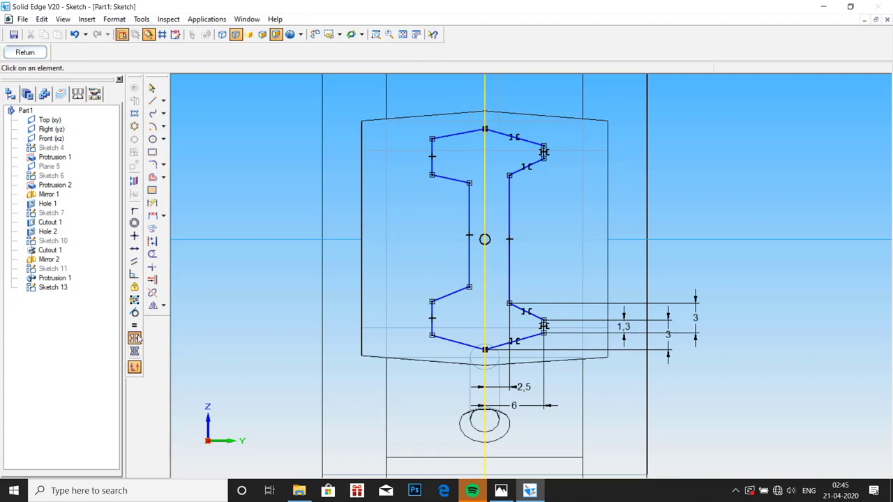
left_click(502, 133)
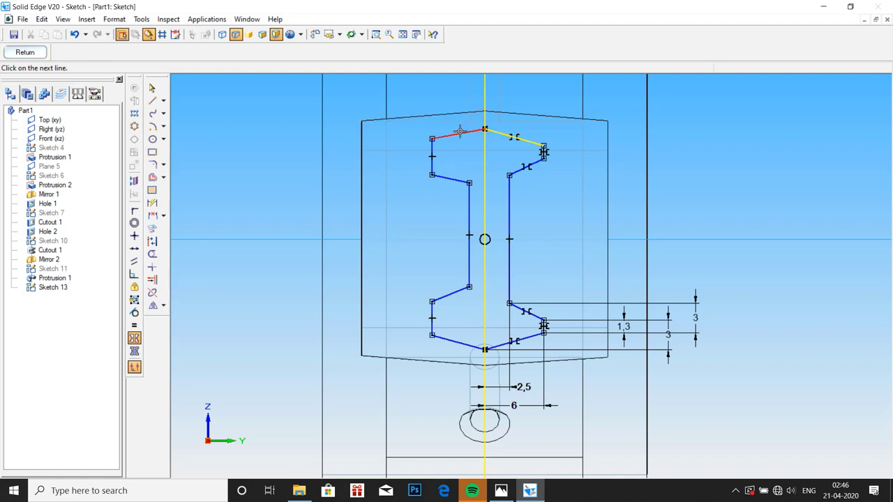
left_click(460, 131)
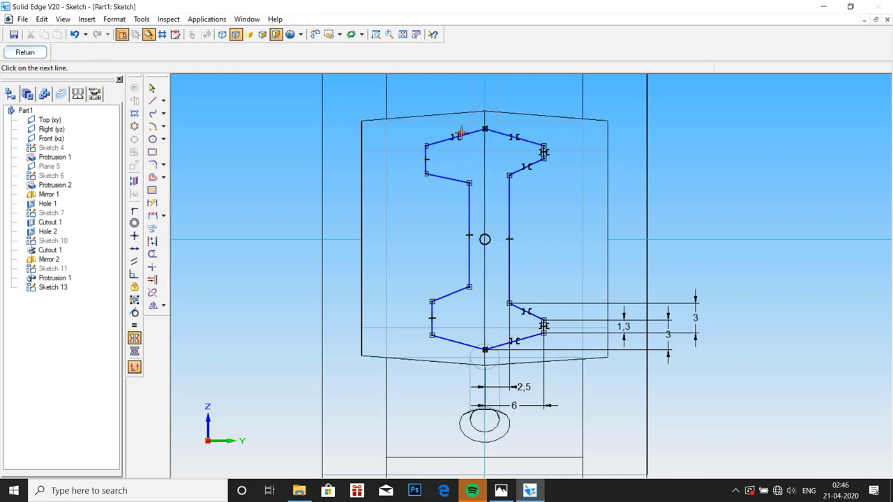
left_click(514, 170)
left_click(456, 181)
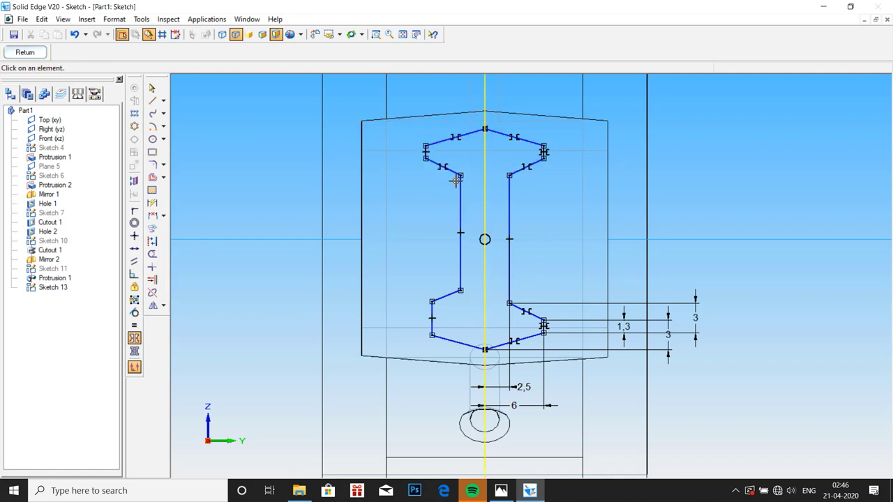
Make the left short vertical and web lines symmetric to their right counterparts.
scroll(456, 180, "up", 5)
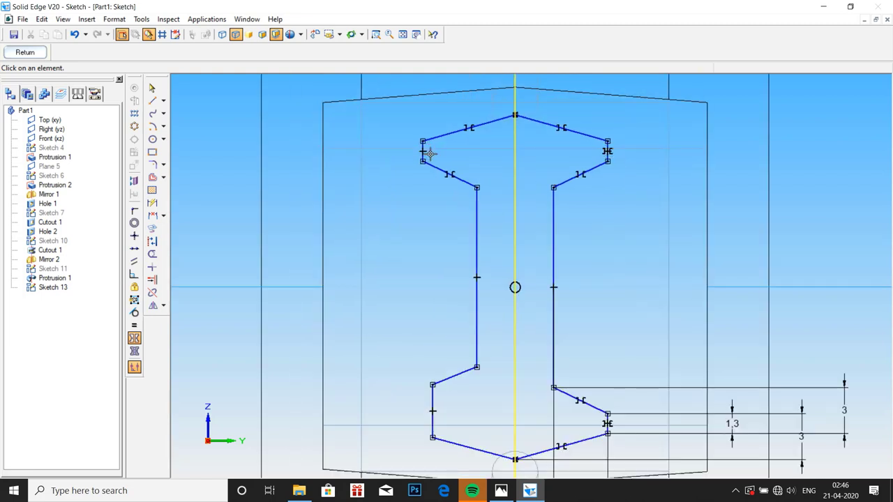
left_click(708, 157)
left_click(417, 153)
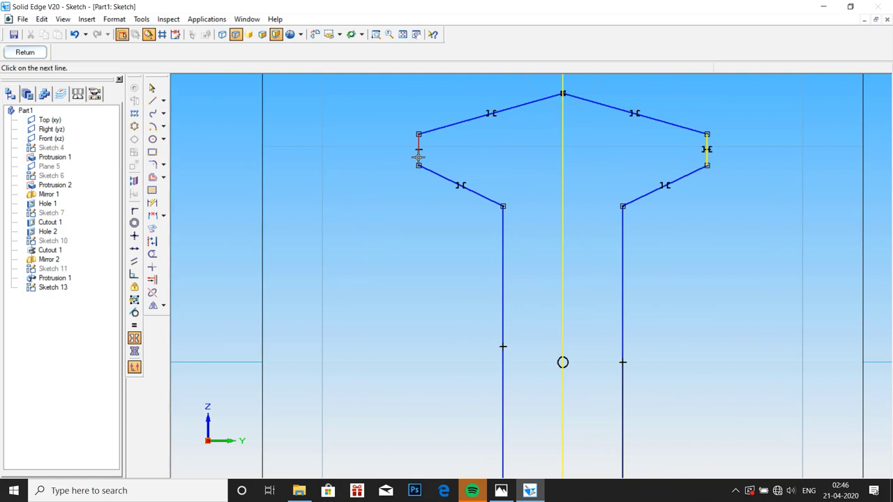
scroll(581, 285, "down", 4)
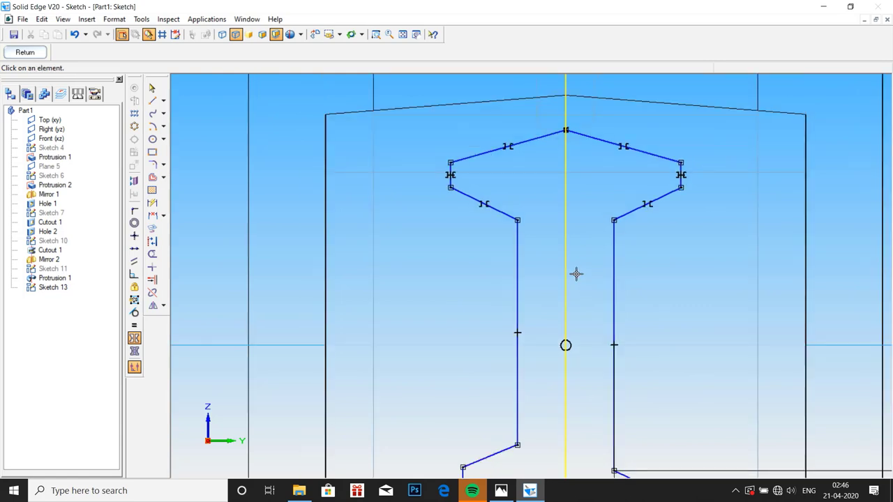
scroll(624, 352, "up", 1)
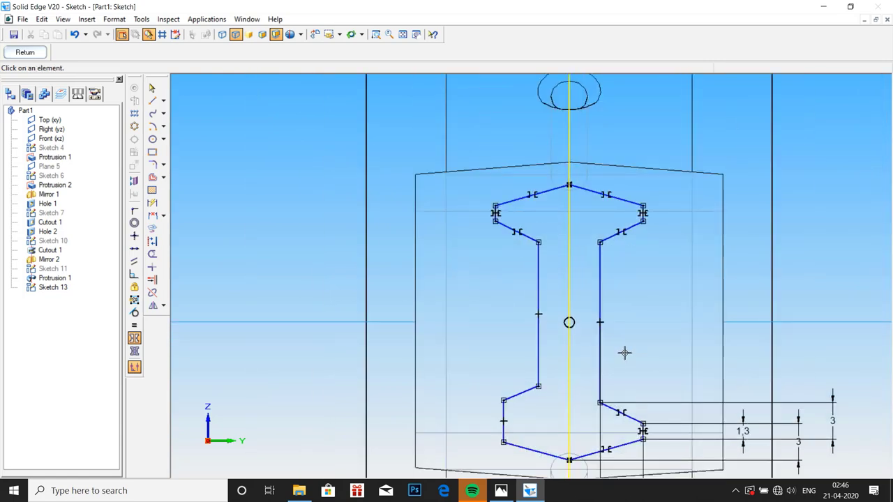
scroll(623, 355, "down", 3)
scroll(621, 357, "up", 3)
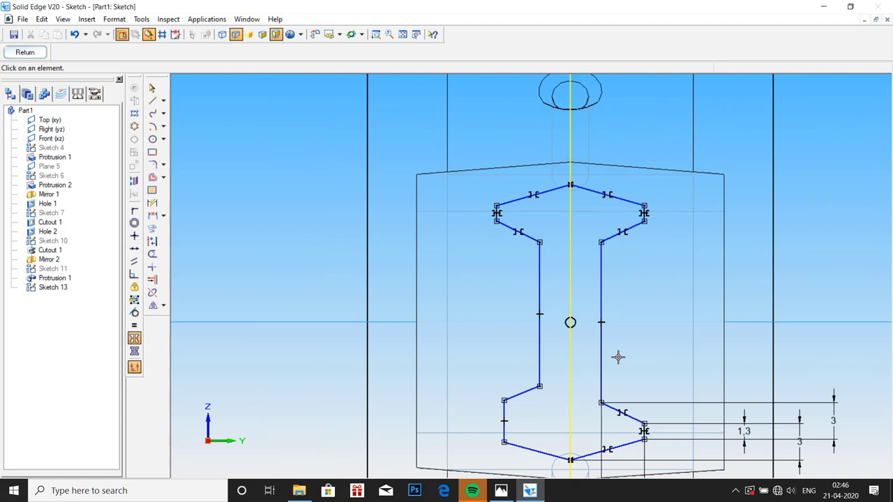
left_click(602, 287)
left_click(542, 277)
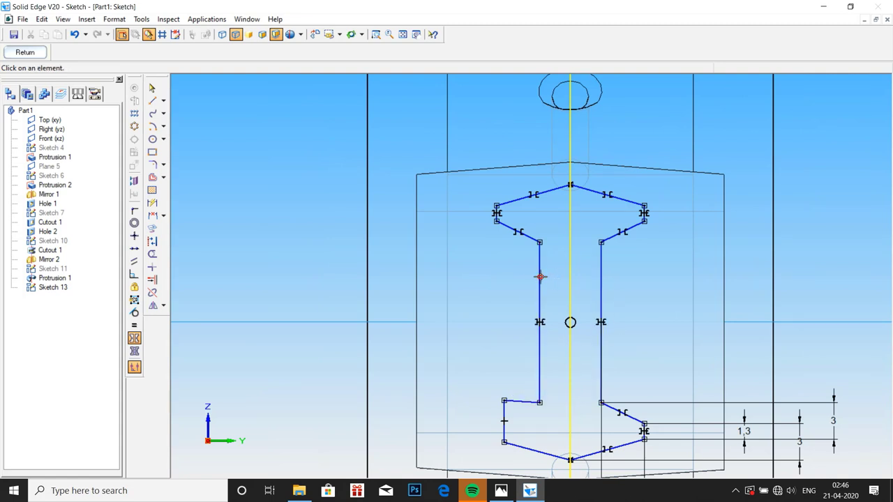
Pair the lower-right diagonal and slanted lines with their left partners, dismissing a conflict warning.
left_click(614, 409)
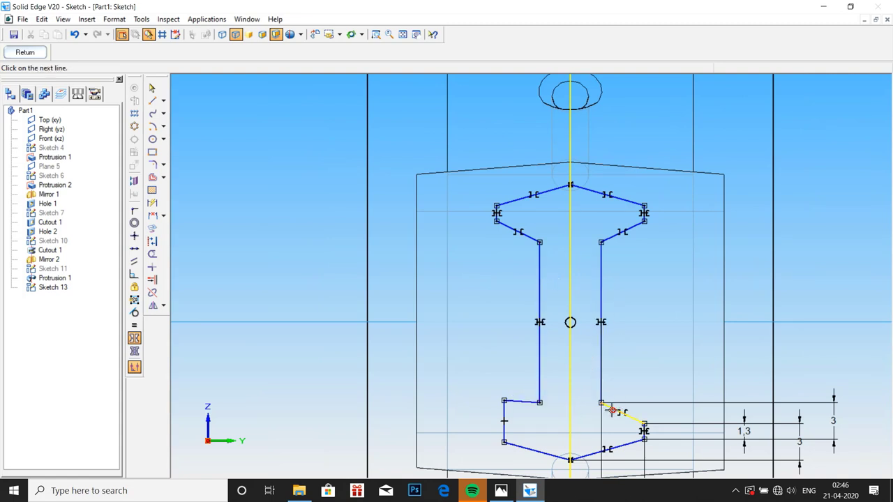
left_click(523, 401)
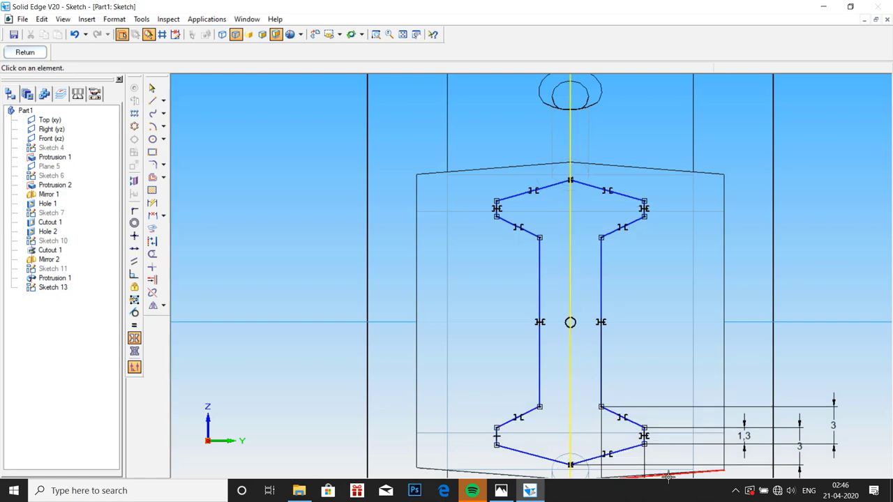
scroll(626, 476, "down", 3)
scroll(626, 477, "down", 3)
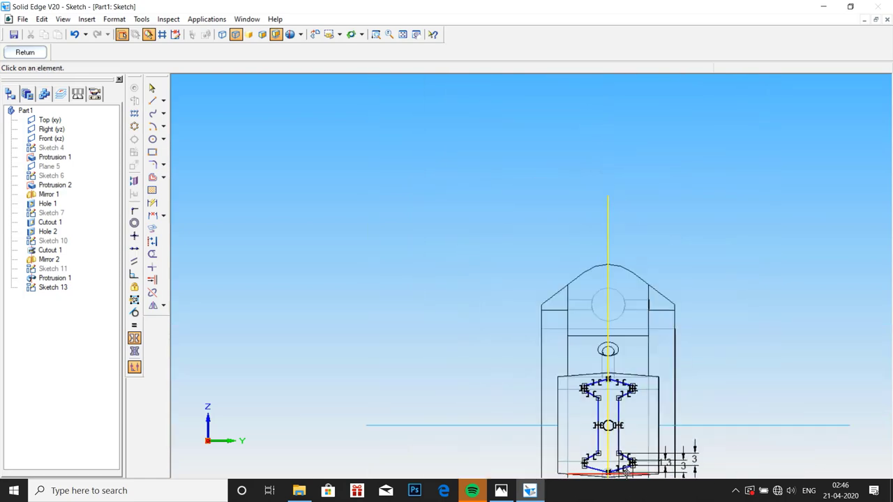
scroll(629, 477, "up", 3)
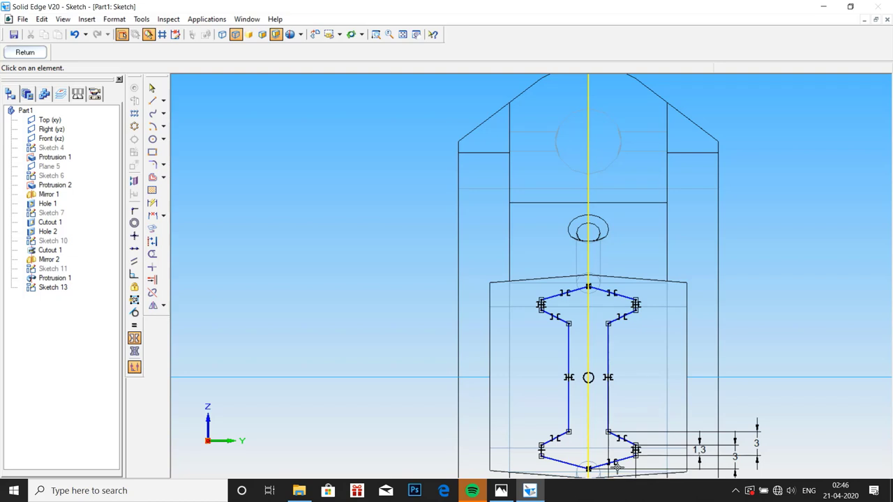
scroll(618, 469, "up", 5)
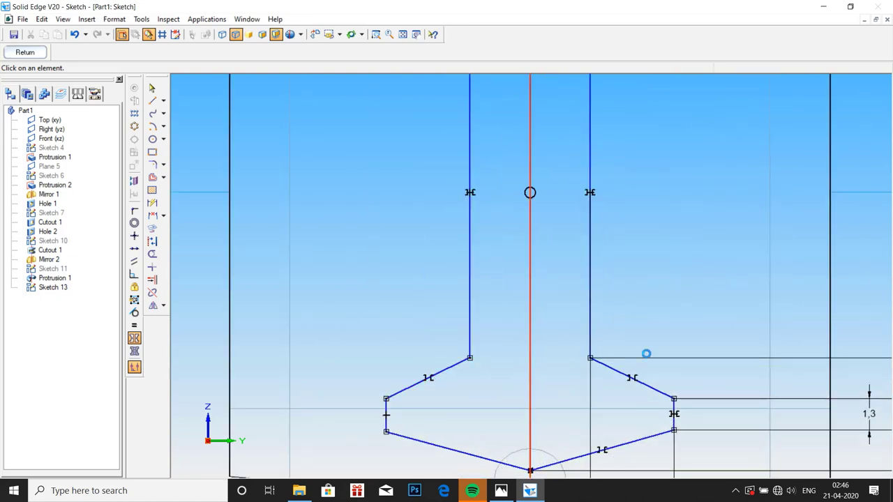
left_click(615, 369)
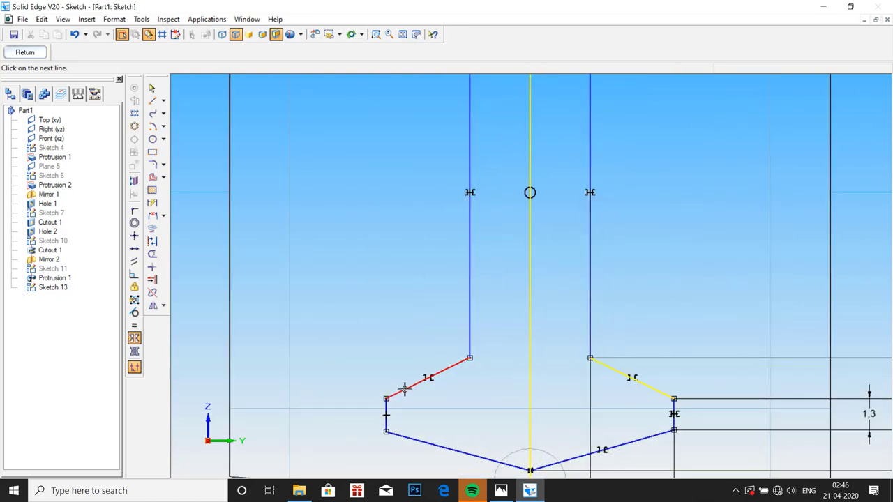
left_click(405, 391)
left_click(541, 271)
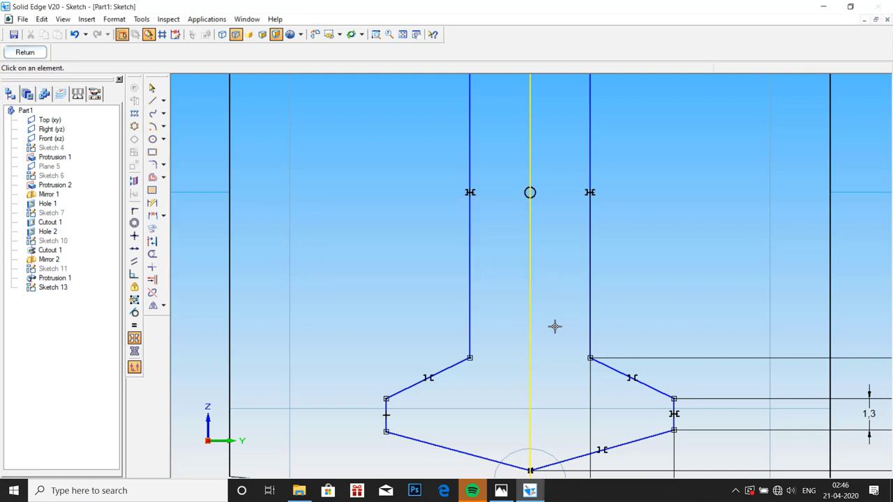
Make the lower-left sloped edge and short vertical edge mirror the right ones about the centre line.
left_click(628, 442)
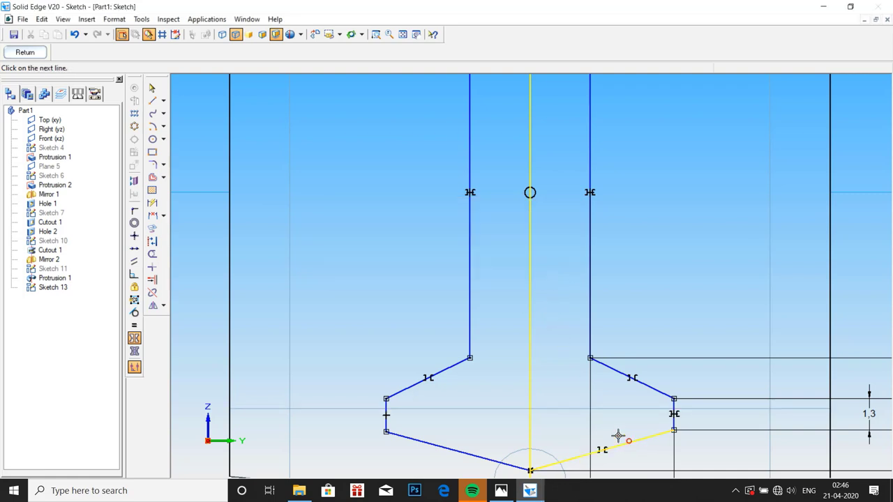
left_click(457, 450)
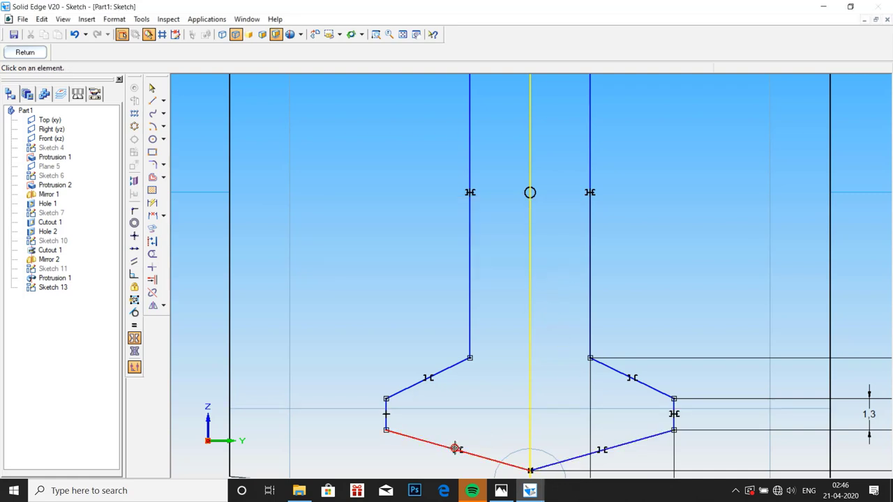
left_click(674, 406)
left_click(385, 411)
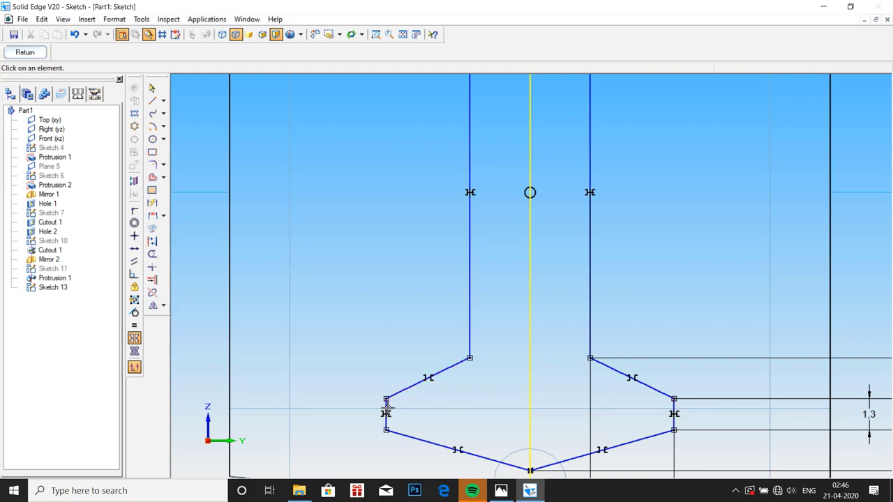
left_click(514, 103)
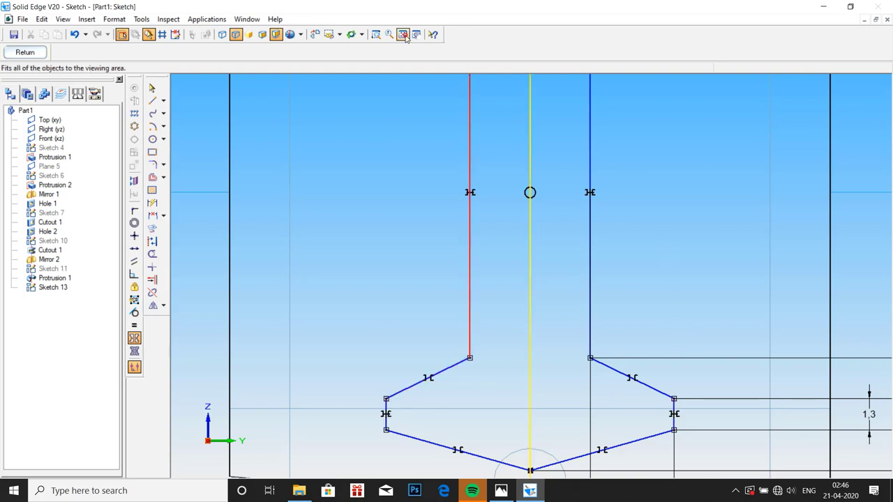
Fit the sketch in view and bring up the connecting-rod reference drawing in Photos.
left_click(402, 34)
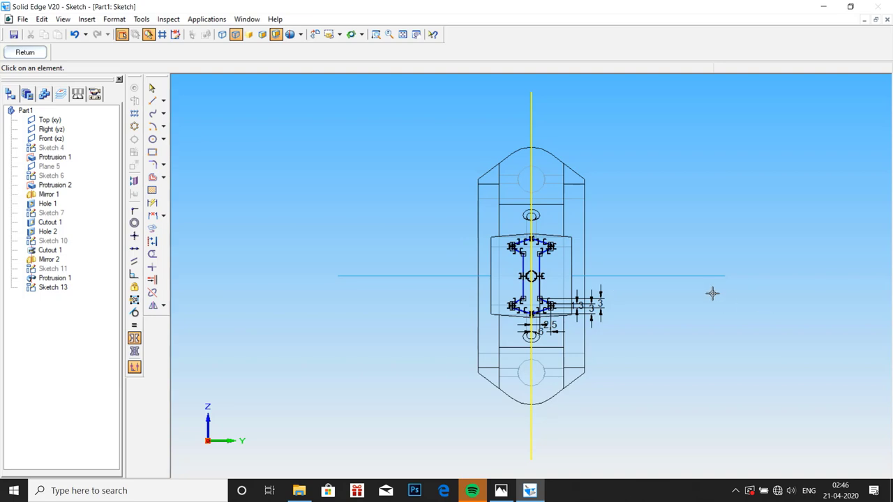
scroll(600, 247, "down", 2)
scroll(590, 283, "up", 4)
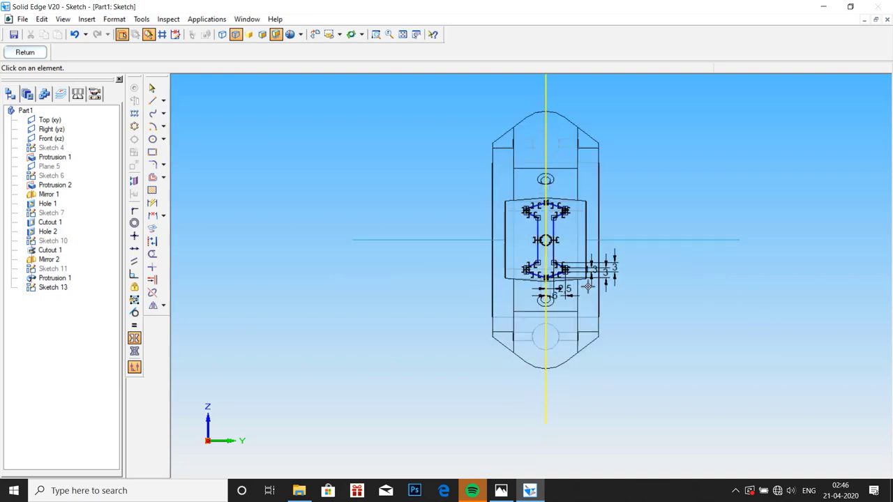
scroll(595, 234, "up", 5)
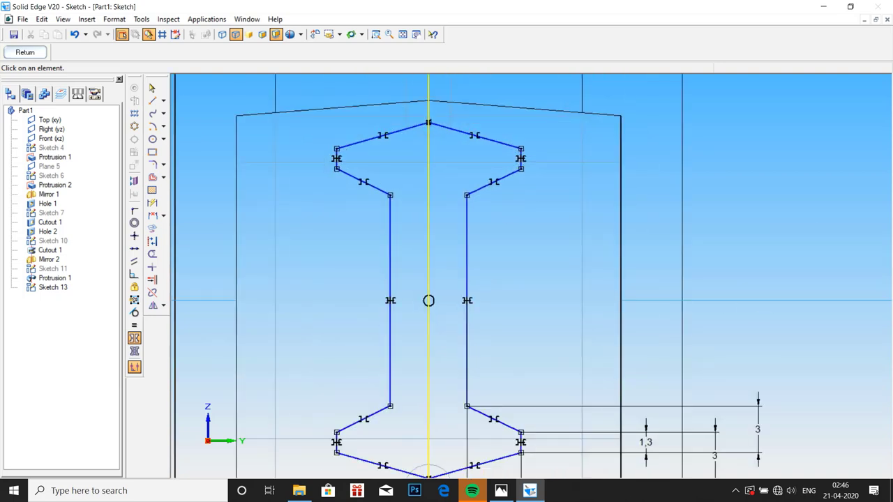
left_click(501, 491)
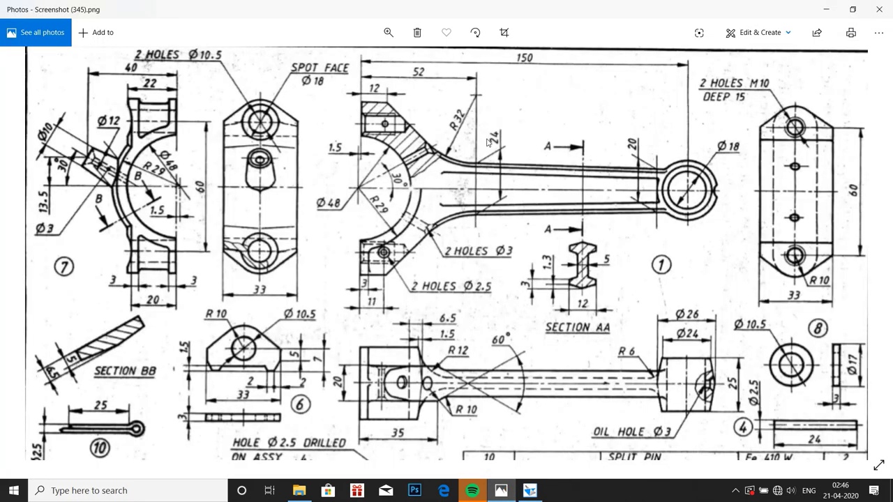
Return to the Solid Edge sketch after checking the reference drawing.
left_click(527, 492)
Add a 24 mm overall height dimension between the profile's top and bottom points.
scroll(486, 302, "down", 4)
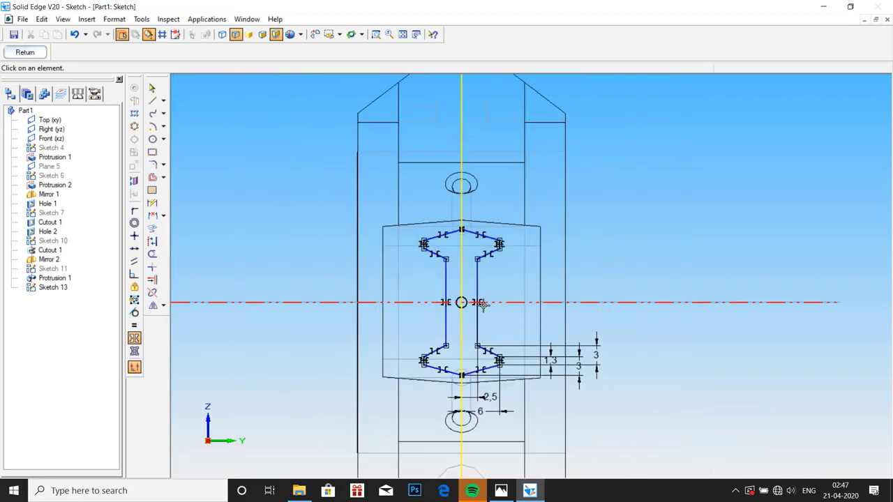
scroll(482, 307, "up", 2)
left_click(150, 201)
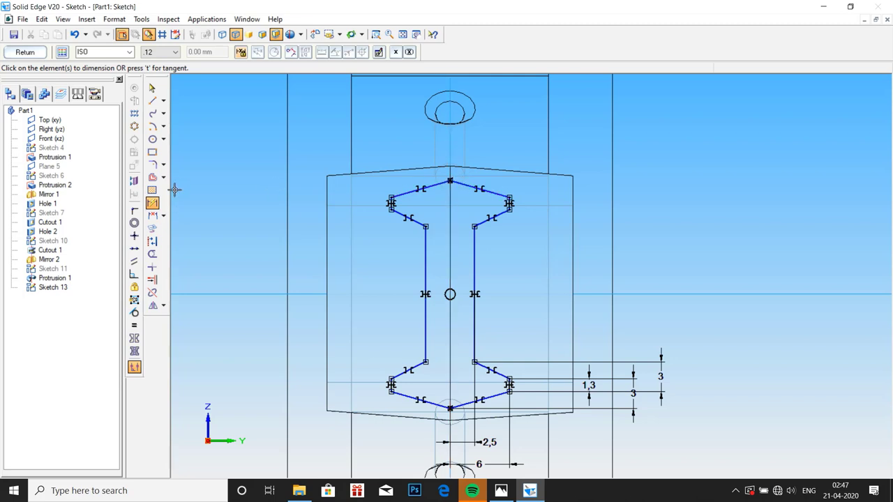
left_click(153, 215)
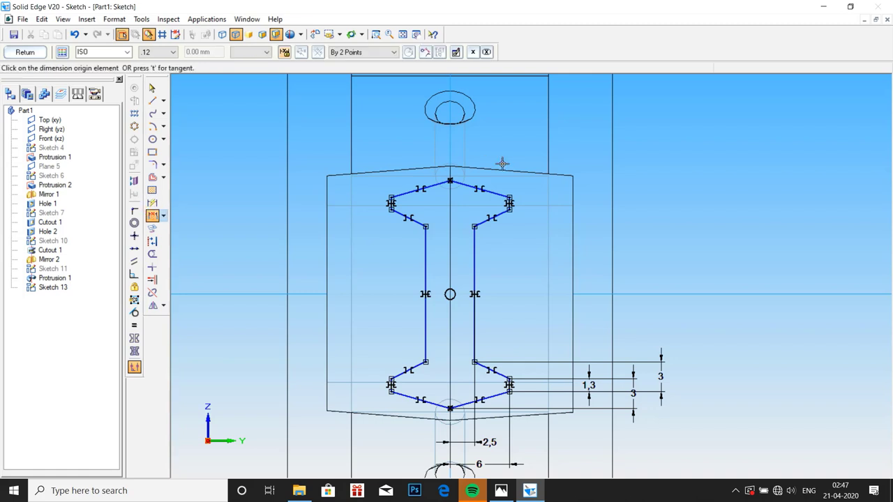
left_click(451, 181)
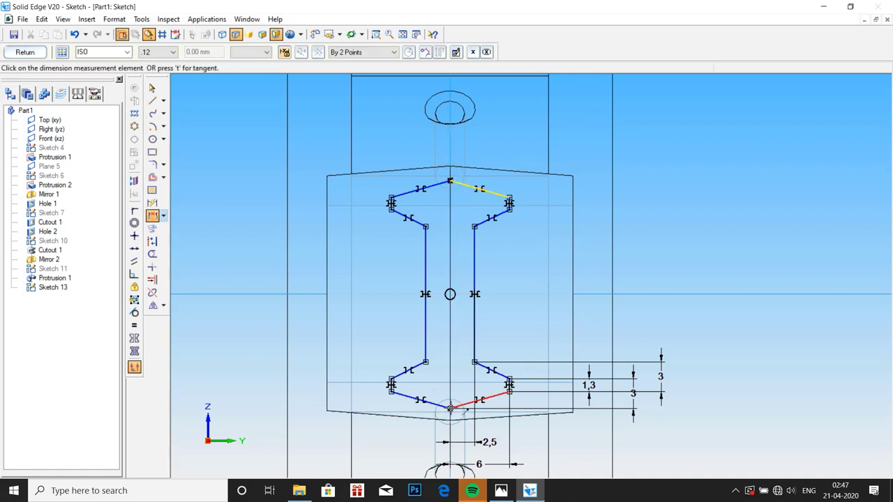
left_click(450, 408)
left_click(690, 320)
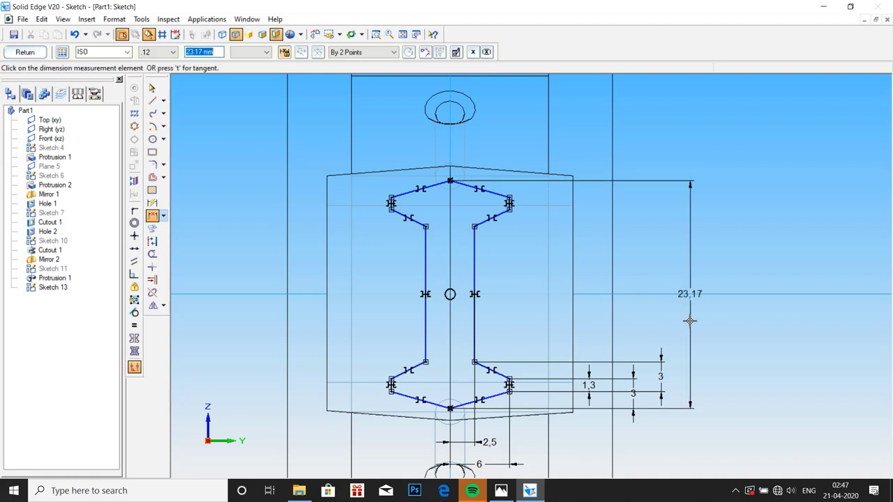
type("24")
key("Return")
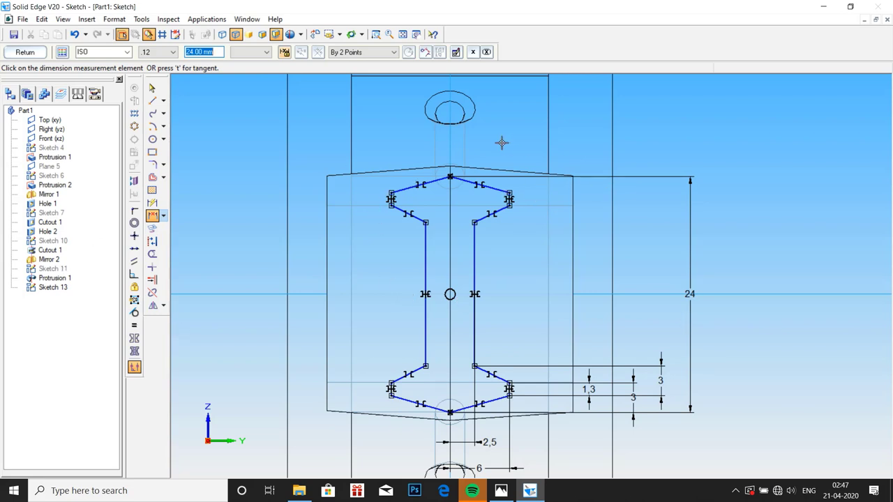
left_click(152, 87)
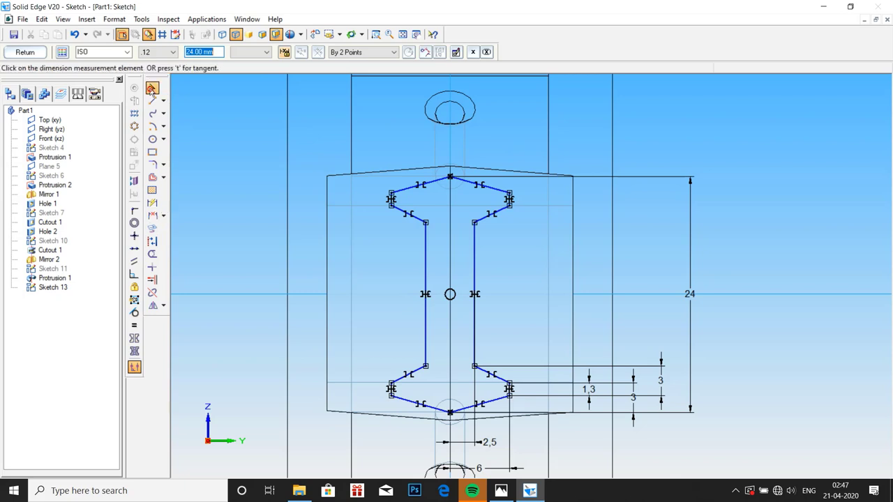
Select the whole I-section profile and rotate the view to inspect the sketch in 3-D.
mouse_move(362, 171)
left_mouse_down()
mouse_move(502, 360)
mouse_move(536, 442)
mouse_move(536, 426)
left_mouse_up()
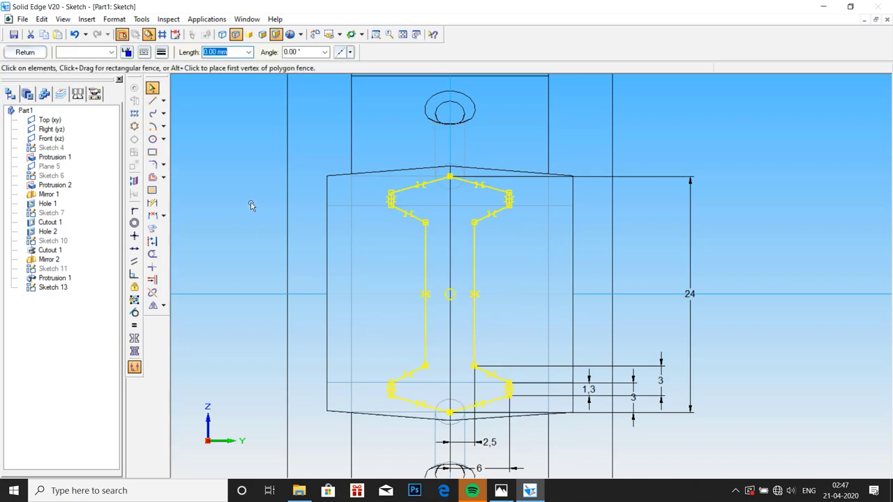
scroll(251, 206, "down", 2)
middle_click_drag(253, 200, 298, 205)
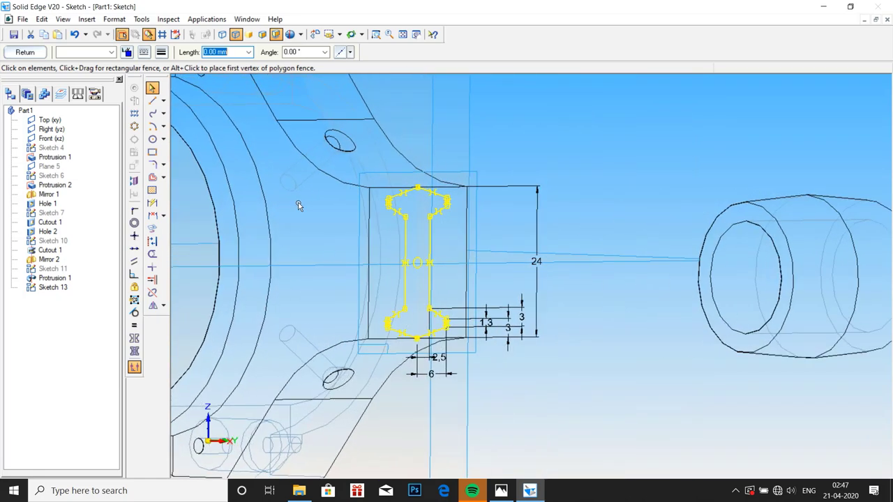
scroll(660, 103, "down", 1)
left_click(659, 107)
Fit the model in an oblique view and bring up the connecting-rod drawing in Photos.
scroll(663, 111, "down", 1)
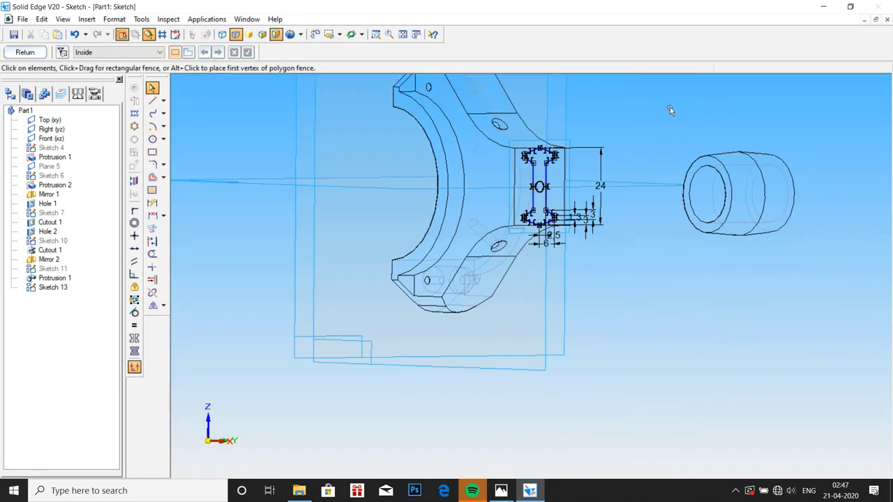
middle_click_drag(670, 110, 734, 126)
scroll(711, 109, "down", 1)
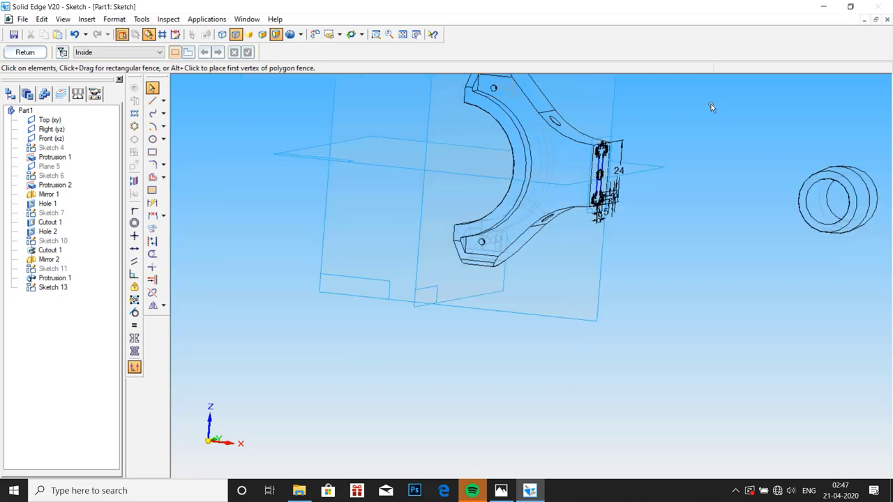
left_click(403, 34)
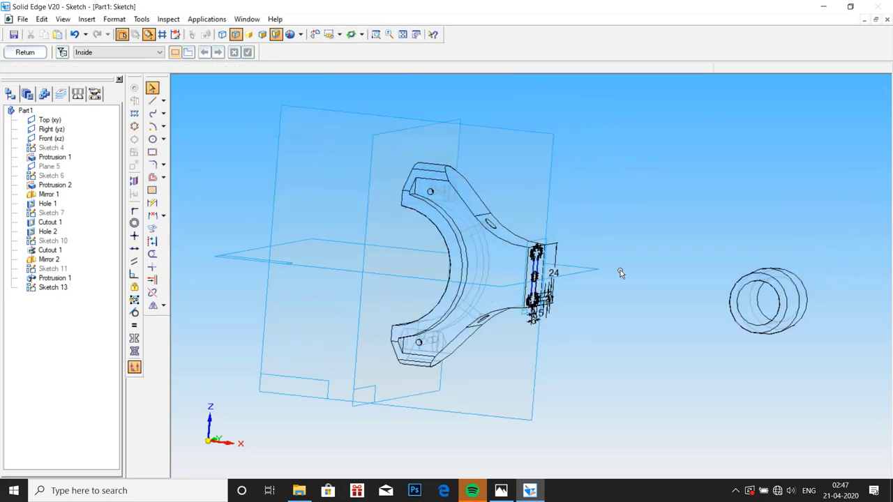
left_click(501, 490)
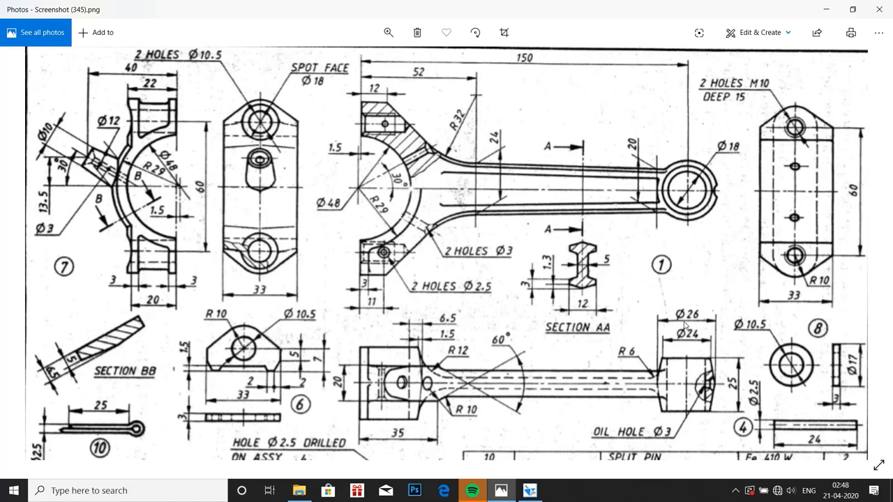
Back in Solid Edge, close the I-section sketch to return to the part environment.
left_click(529, 492)
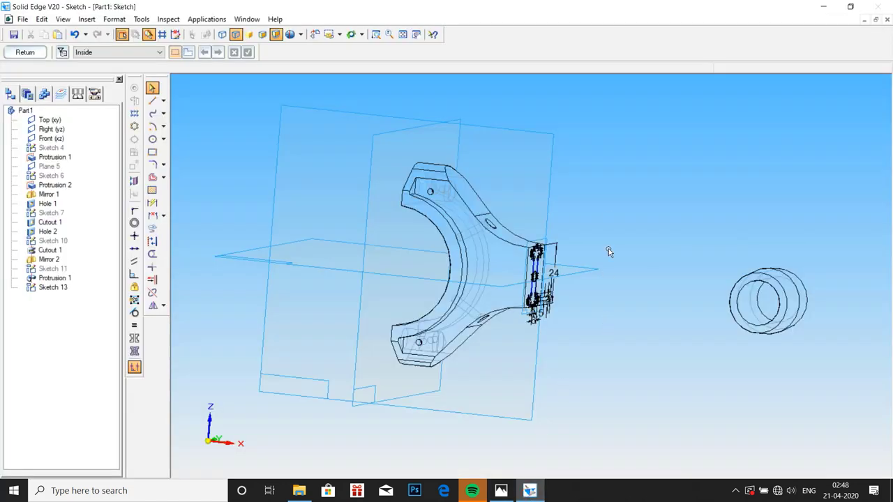
middle_click_drag(623, 219, 658, 234)
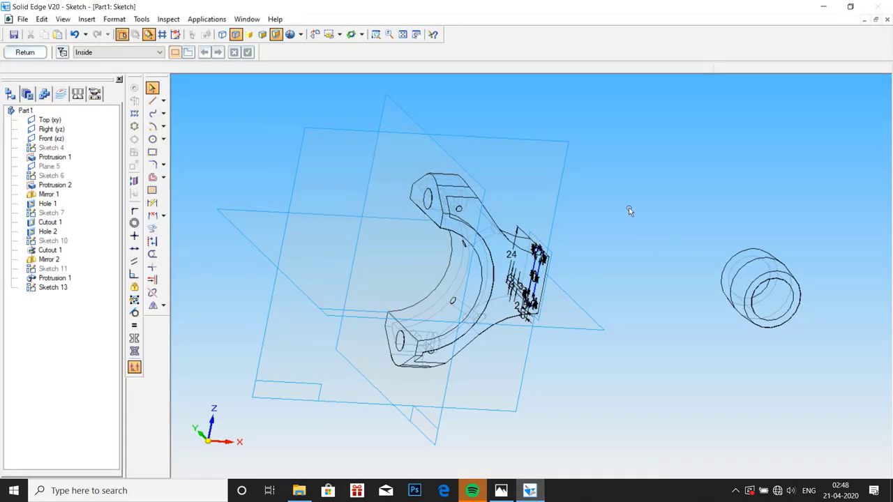
left_click(163, 308)
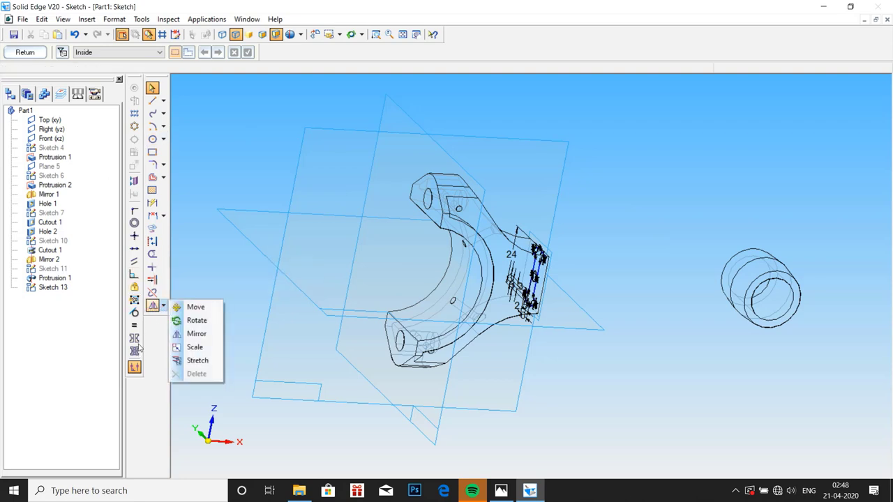
left_click(28, 54)
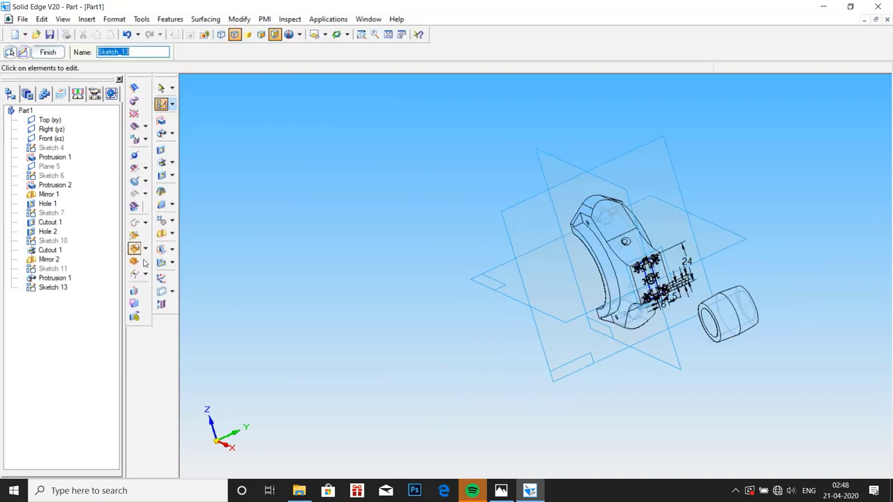
Start a reference plane parallel to Right (yz) and check the drawing for its offset.
left_click(173, 290)
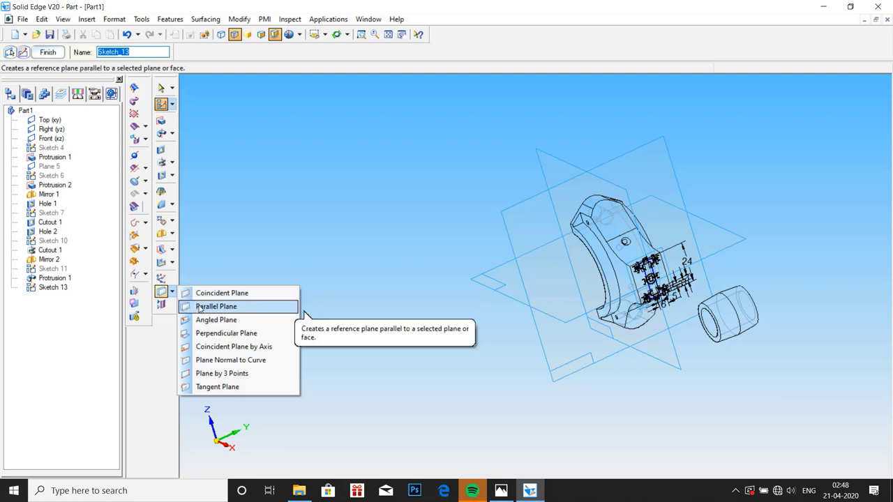
left_click(199, 307)
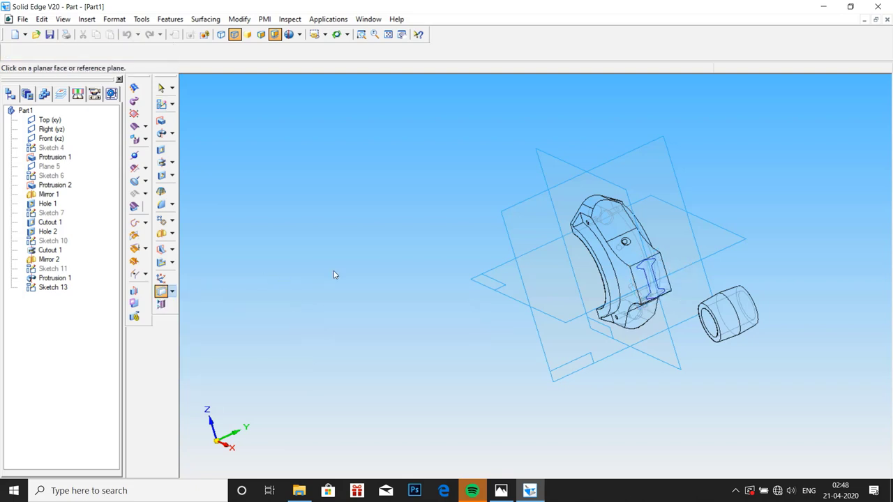
left_click(505, 228)
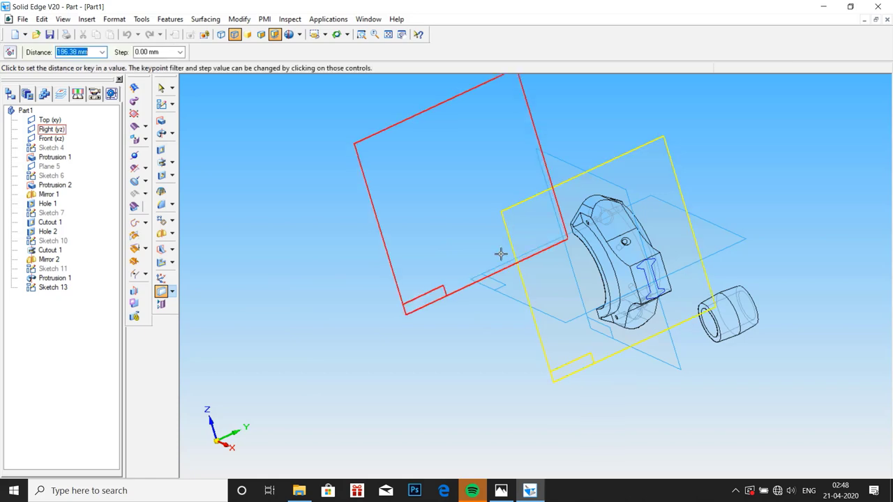
left_click(501, 489)
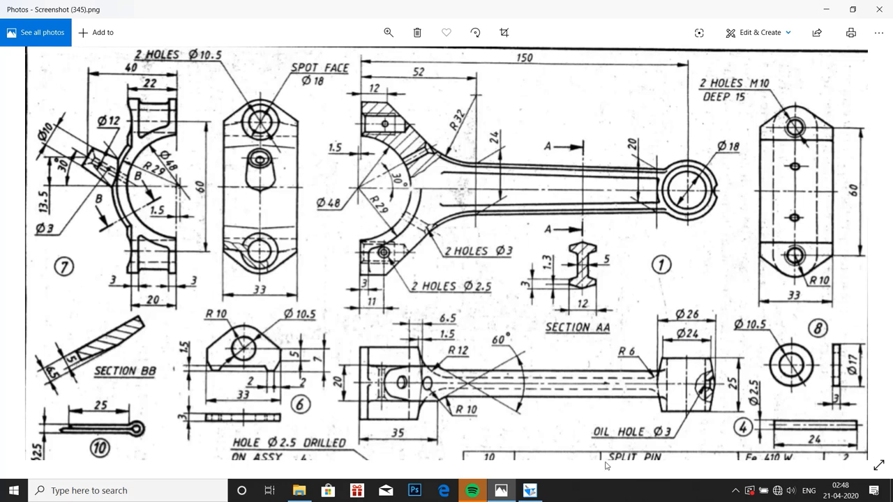
Consult the drawing, then bring Solid Edge back to continue placing the plane.
mouse_move(500, 492)
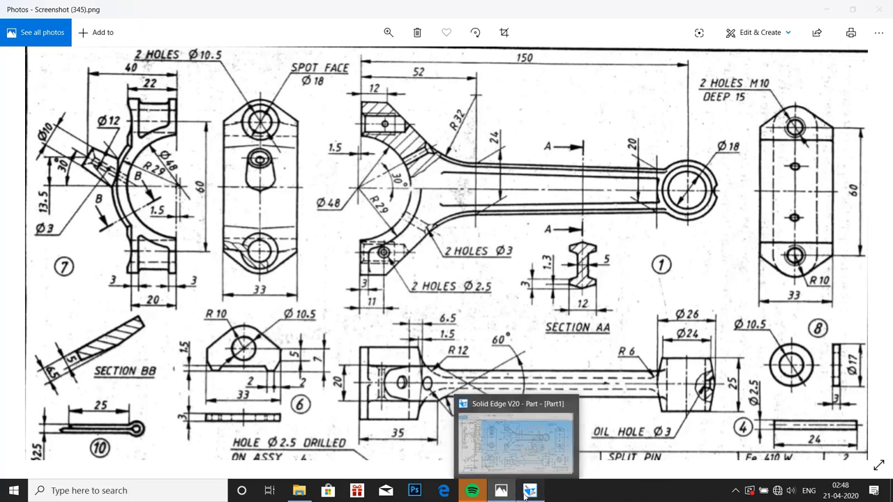
left_click(530, 490)
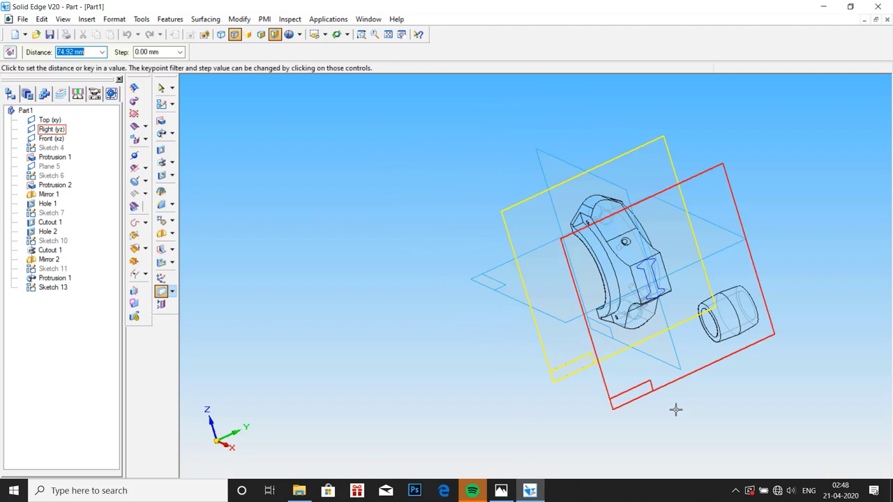
Create Plane 6 parallel to Right (yz) at 137 mm (150-13) on the ring side.
type("13")
key("Return")
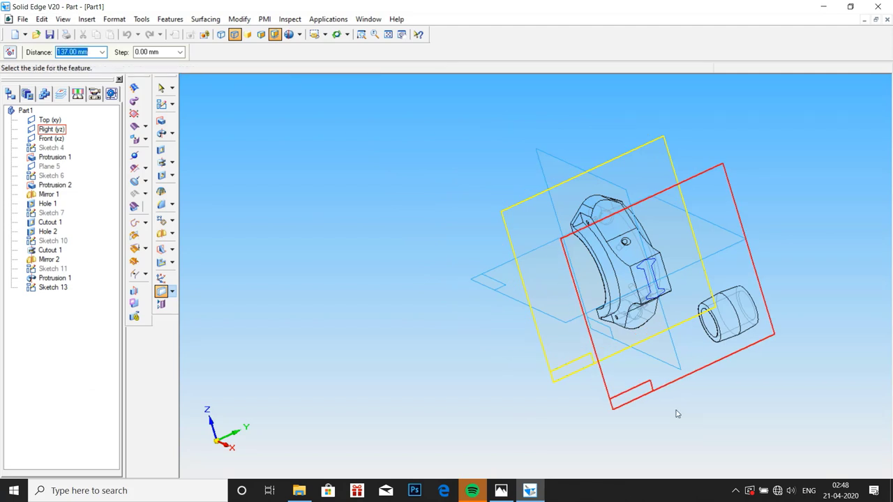
left_click(674, 414)
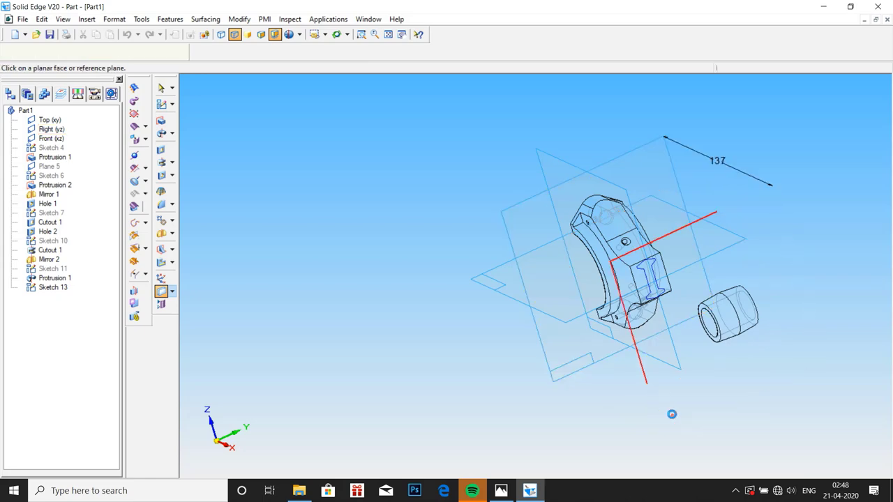
Fit and orbit the view to an angled look at the model and begin a new sketch.
key("ctrl+f")
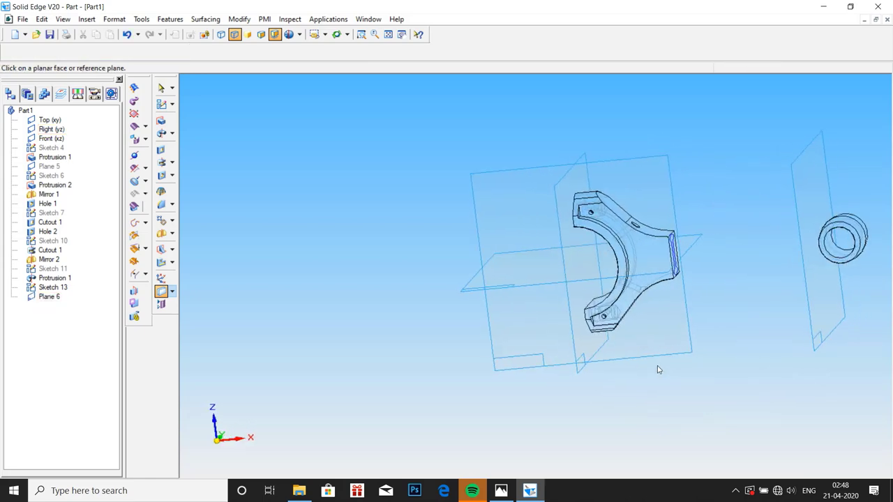
scroll(745, 309, "up", 5)
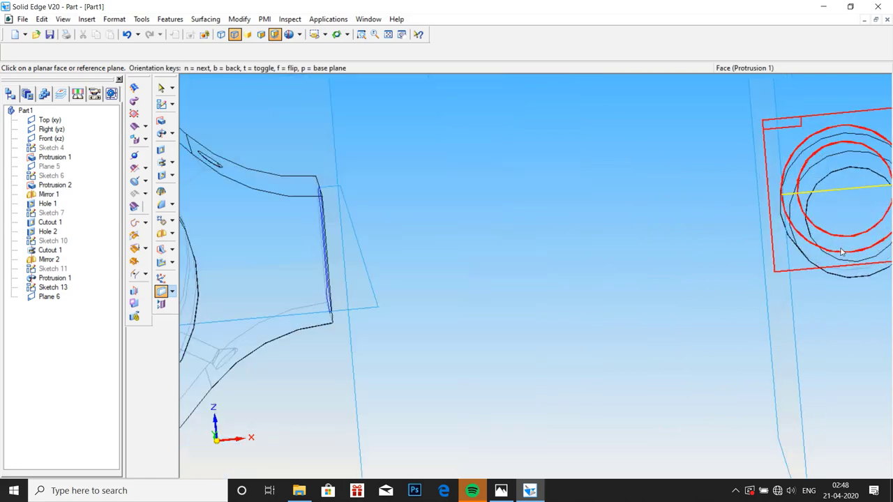
scroll(872, 288, "down", 2)
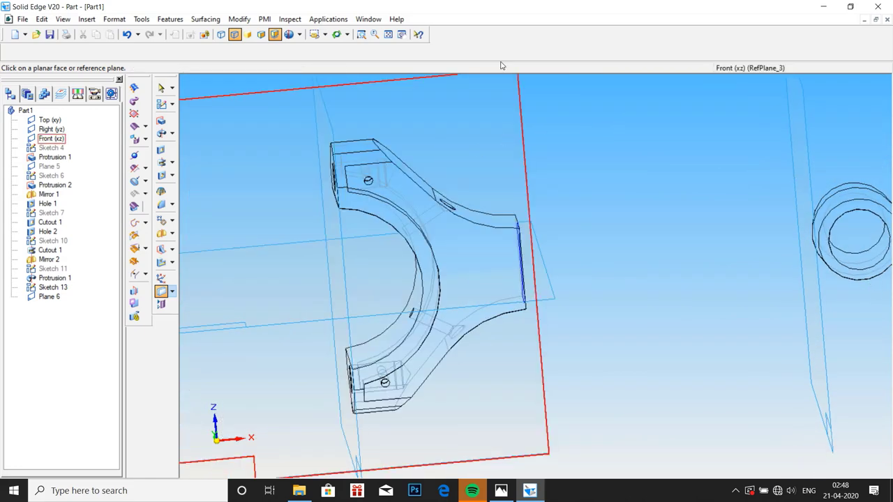
left_click(388, 35)
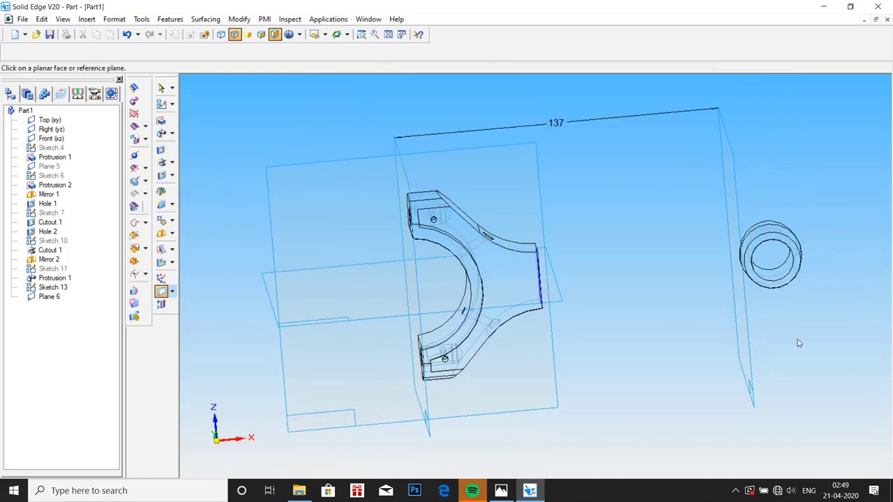
middle_click_drag(797, 342, 720, 346)
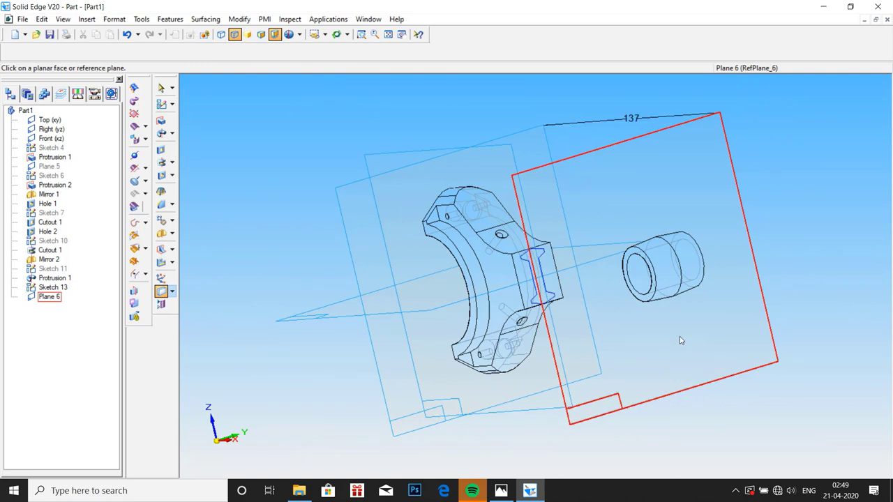
left_click(162, 104)
Begin Sketch 14 on Plane 6, cancelling a stray unfinished line.
left_click(632, 336)
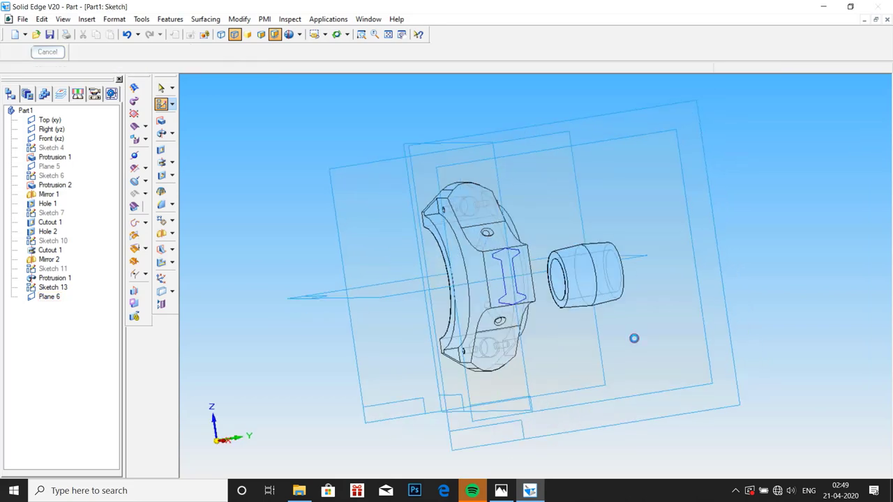
scroll(560, 288, "up", 3)
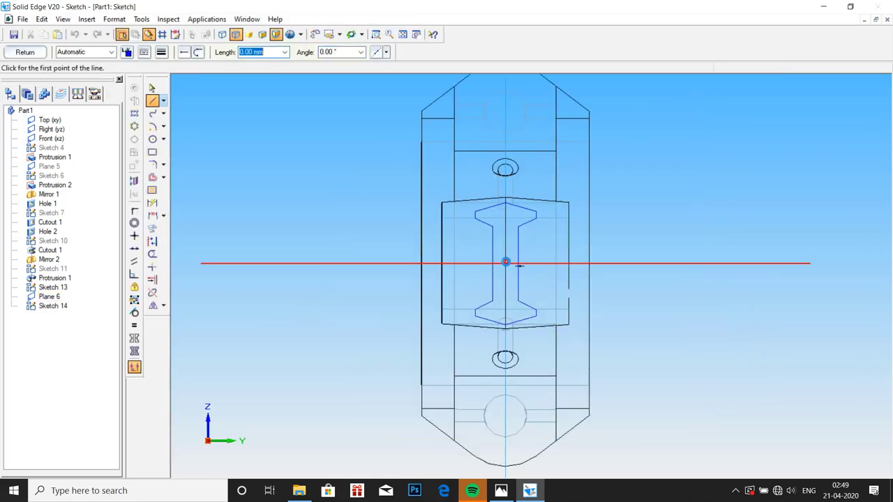
left_click(507, 262)
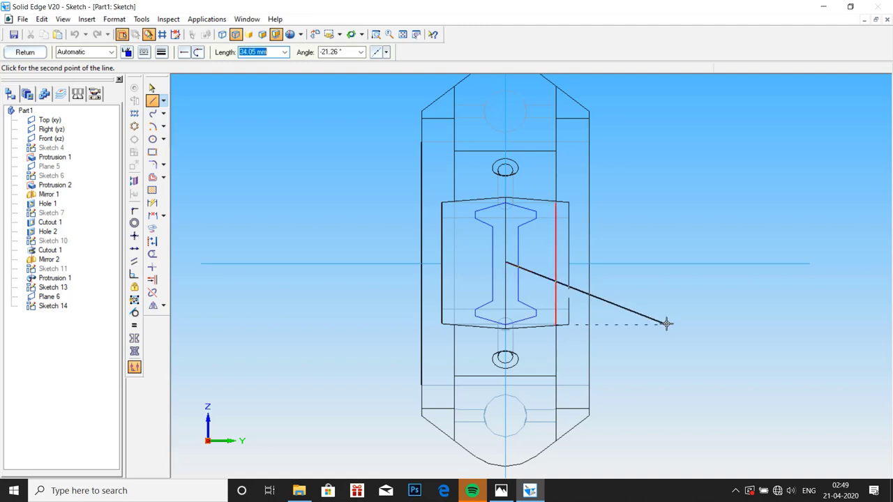
key("Escape")
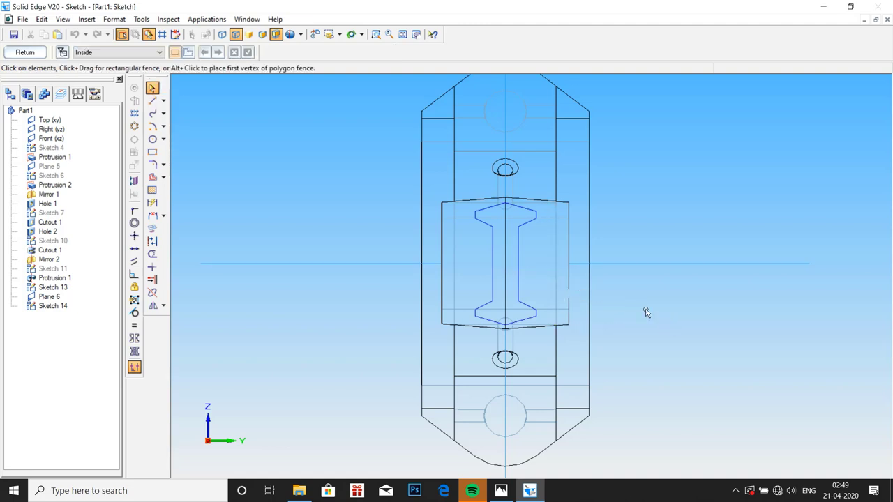
Select the I-beam profile, zoom toward the small-end ring, and close Sketch 14.
left_click(488, 264)
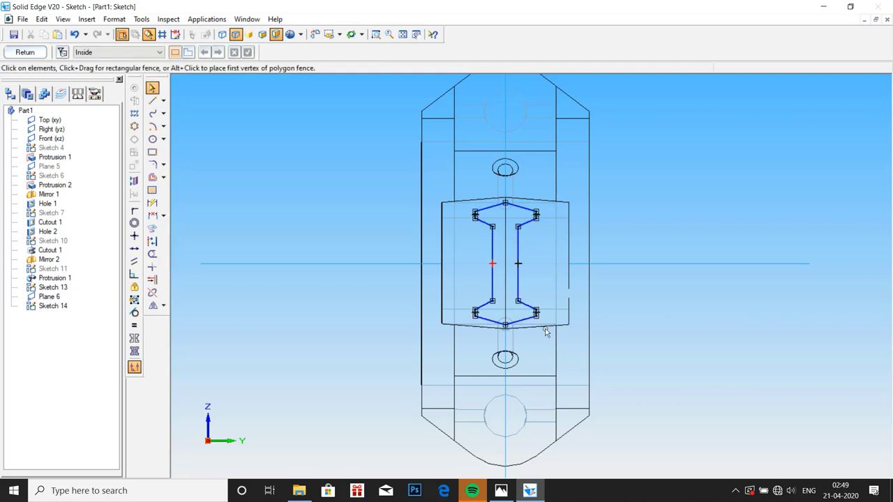
middle_click_drag(593, 349, 708, 373)
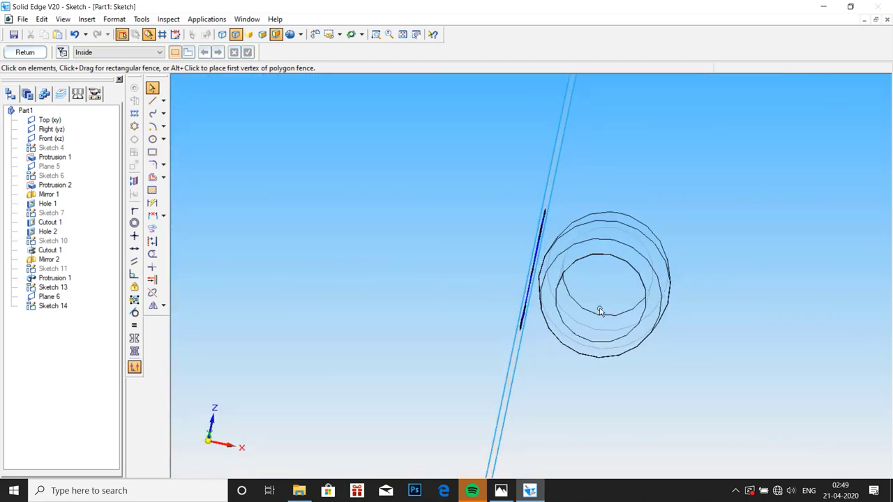
scroll(535, 275, "up", 3)
scroll(537, 273, "up", 1)
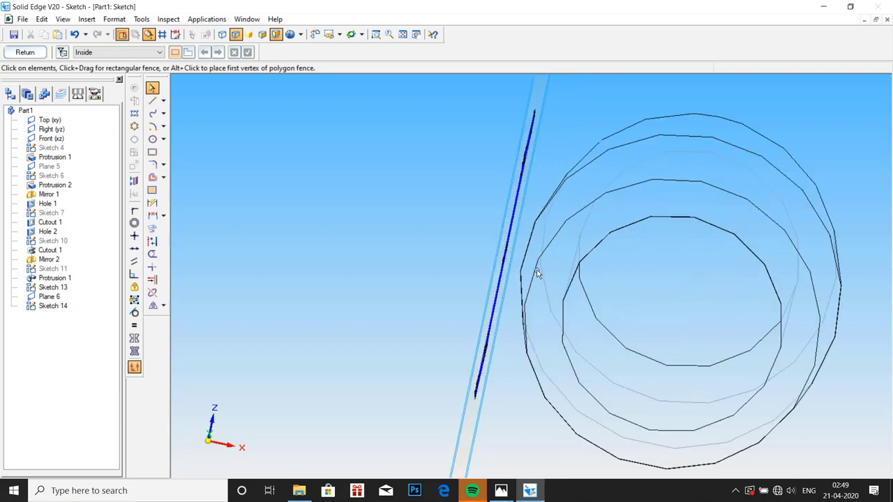
scroll(537, 273, "down", 3)
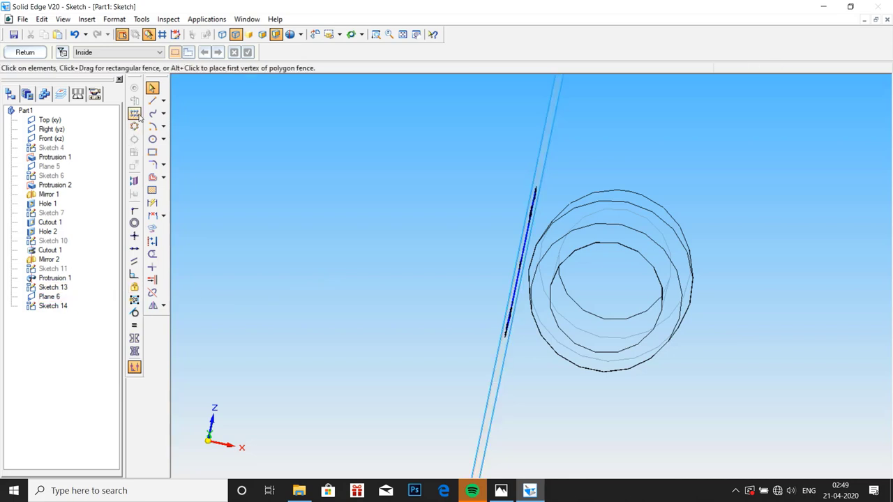
right_click(50, 300)
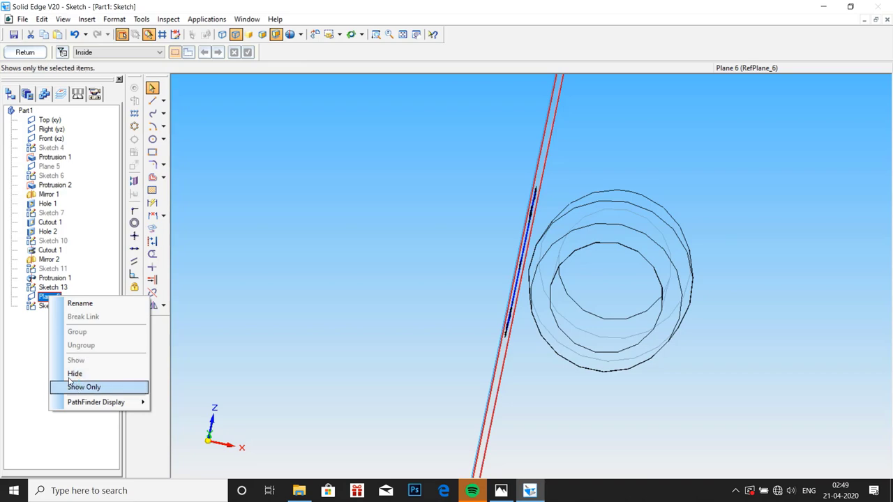
left_click(37, 354)
left_click(24, 53)
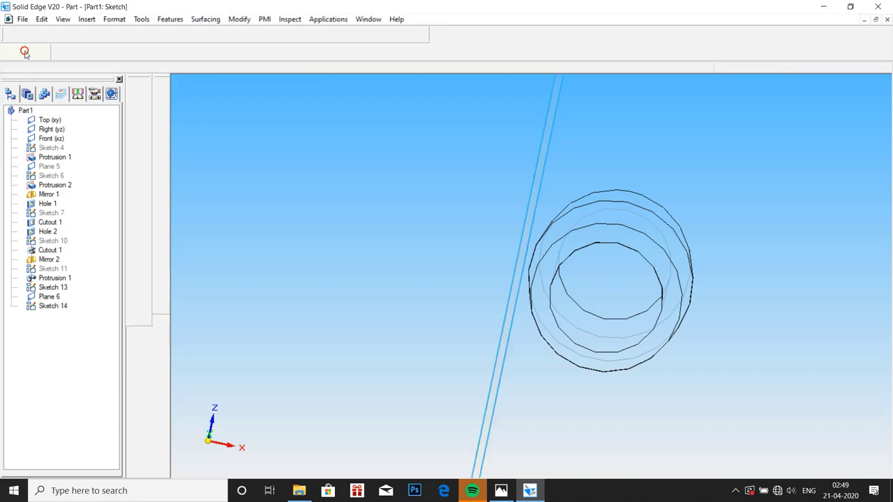
Redefine Plane 6's offset as 138.50 mm (151.5-13) on the ring side, checking front and angled views.
left_click(50, 297)
right_click(60, 298)
left_click(74, 248)
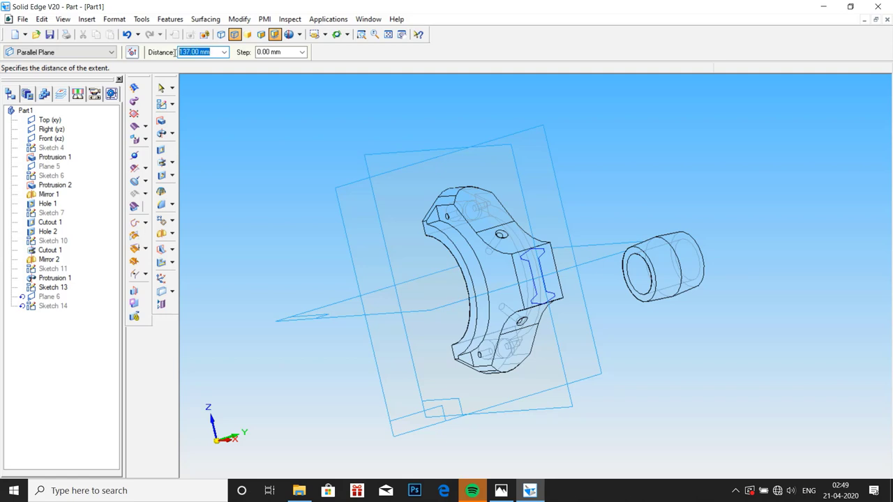
type("151.5-13")
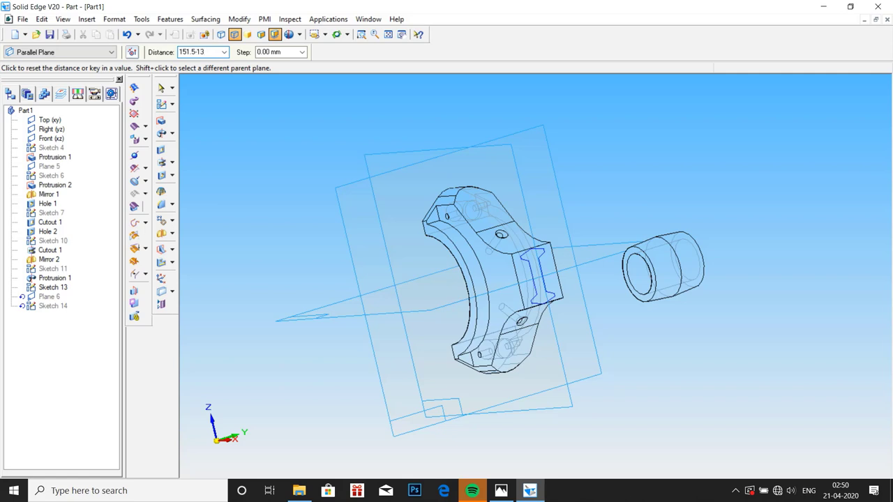
key("Return")
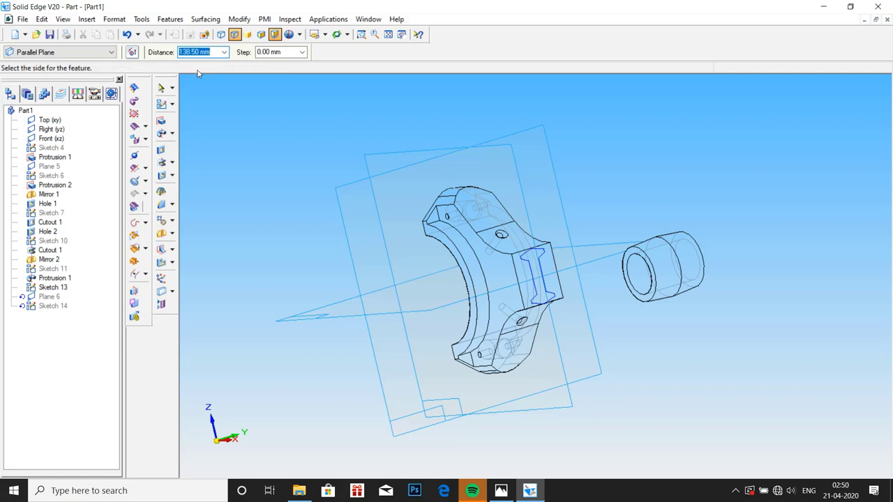
left_click(541, 172)
key("ctrl+f")
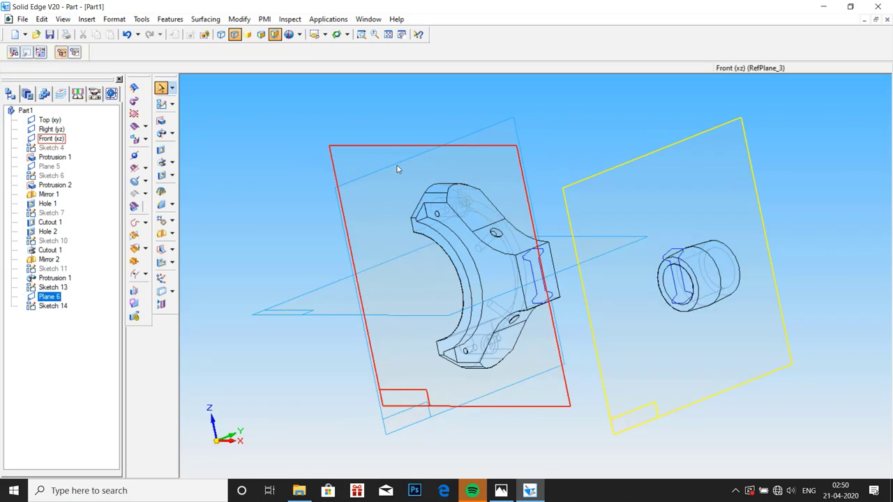
key("ctrl+i")
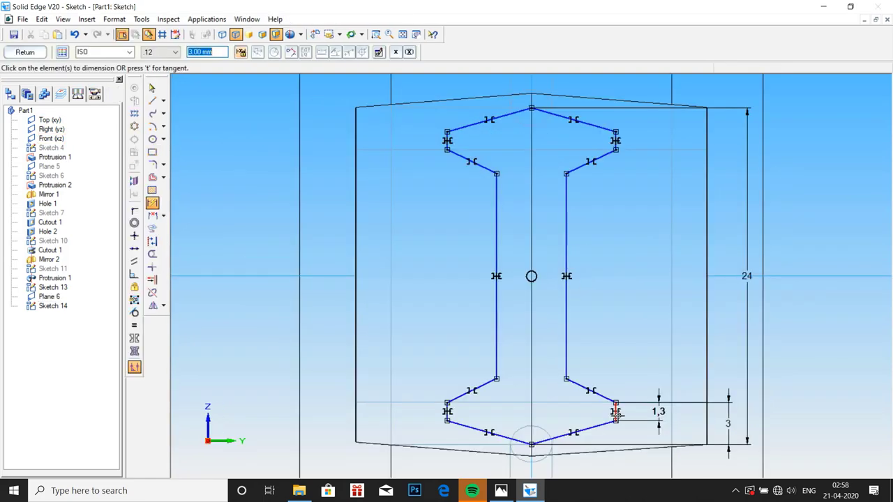
Add a 3 mm flange height dimension and change the overall profile height from 24 to 20 mm.
left_click(614, 420)
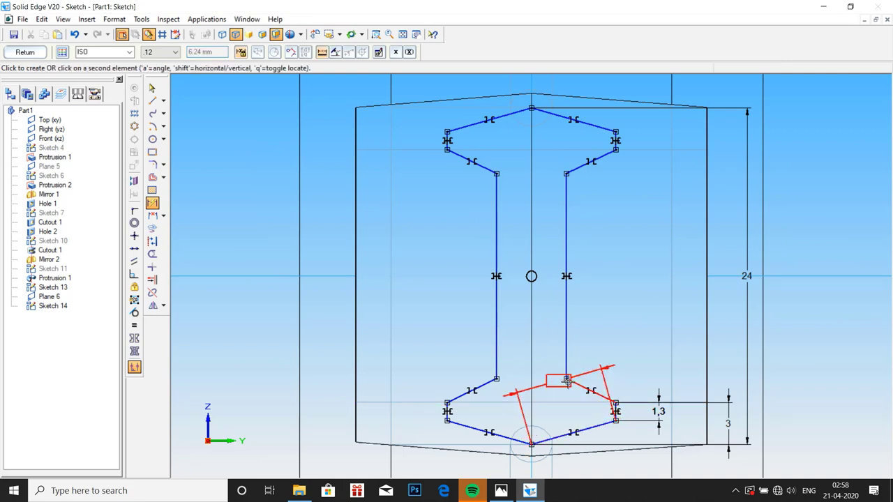
left_click(566, 379)
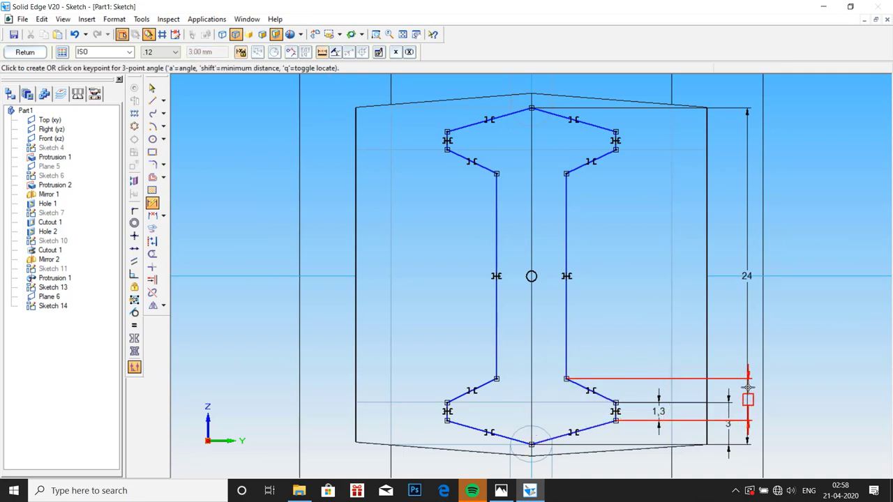
left_click(785, 393)
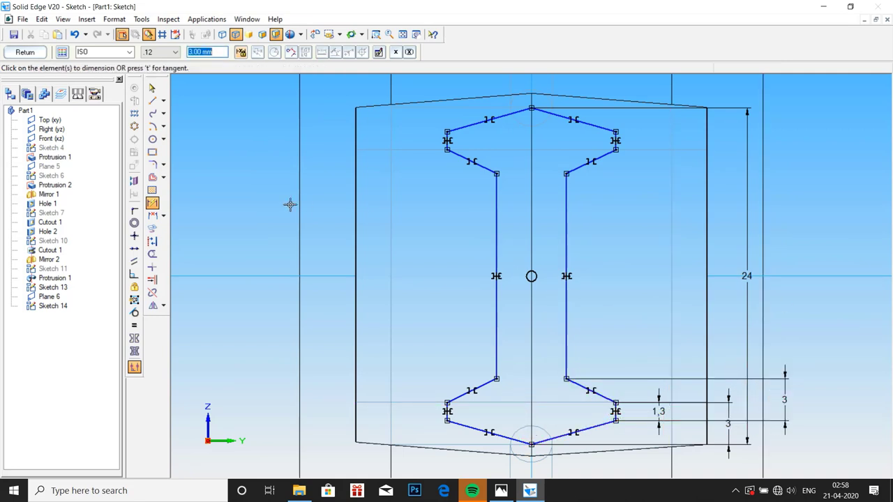
left_click(153, 203)
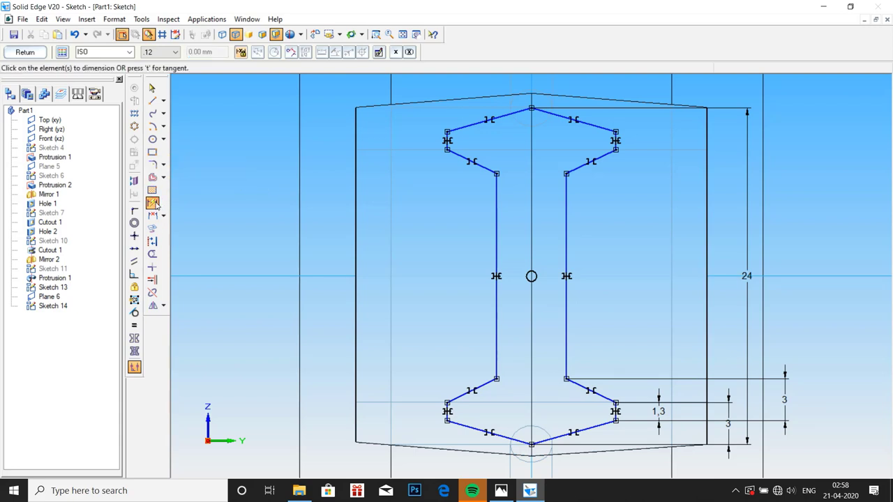
left_click(746, 276)
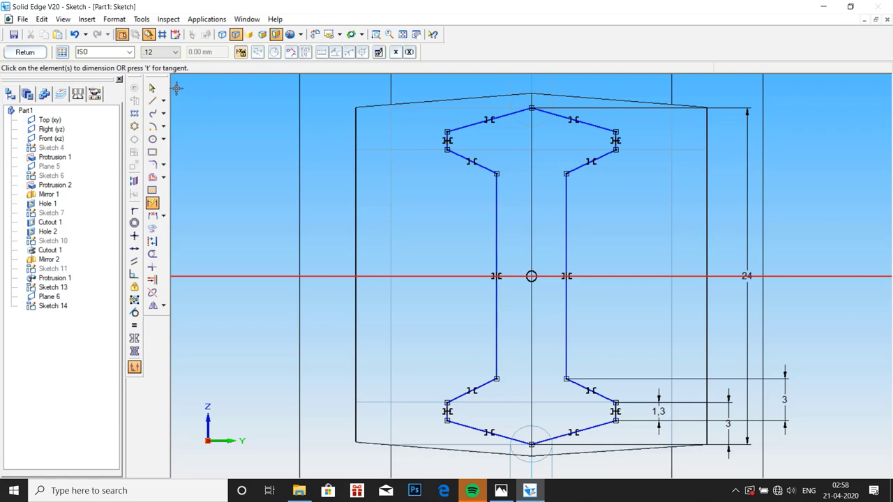
left_click(152, 89)
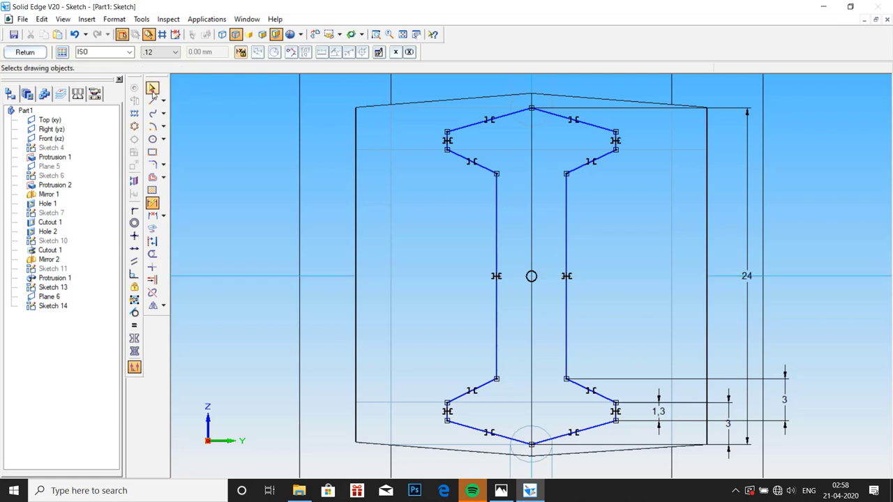
left_click(747, 280)
type("20")
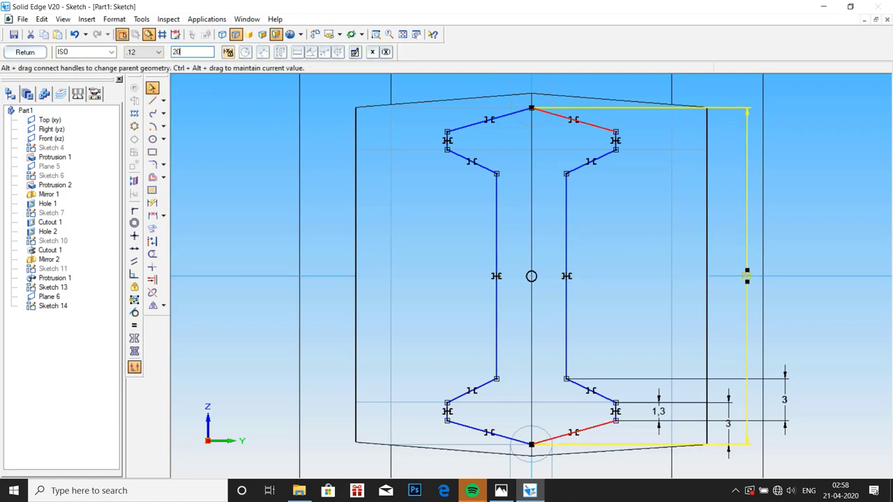
key("Return")
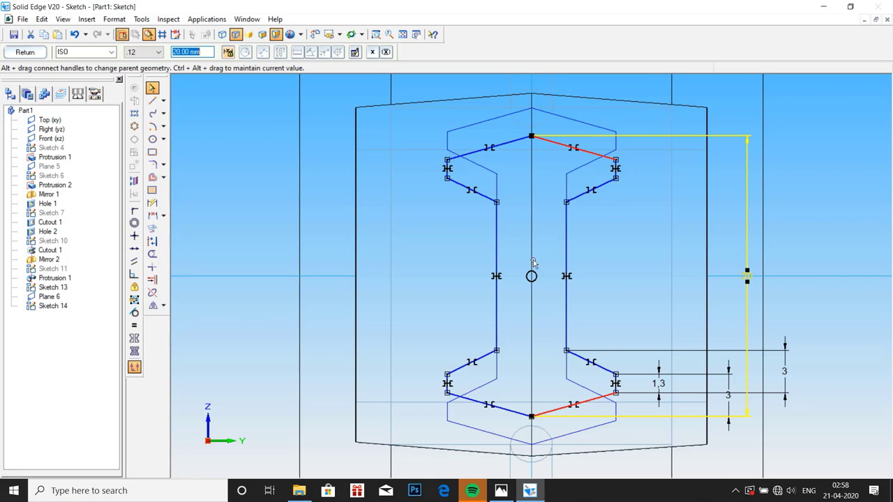
left_click(250, 201)
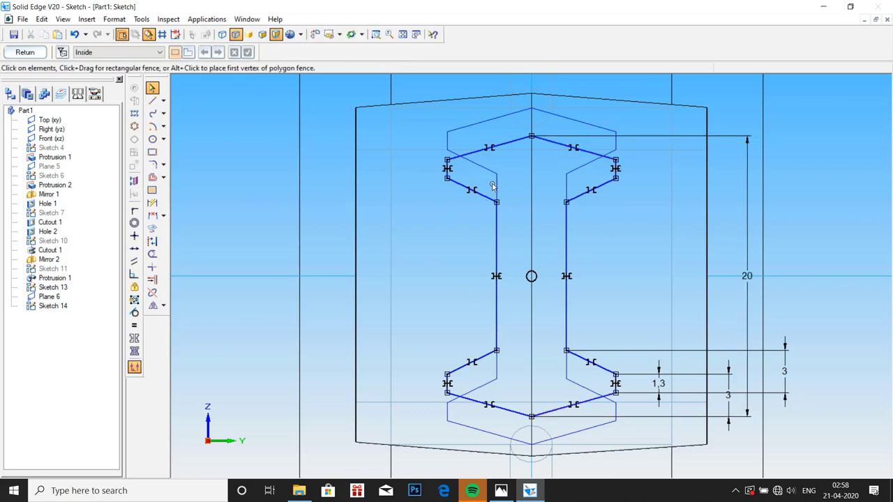
Orbit and fit the part to check the resized profile, then close the sketch.
mouse_move(277, 242)
middle_mouse_down()
mouse_move(321, 249)
mouse_move(369, 209)
middle_mouse_up()
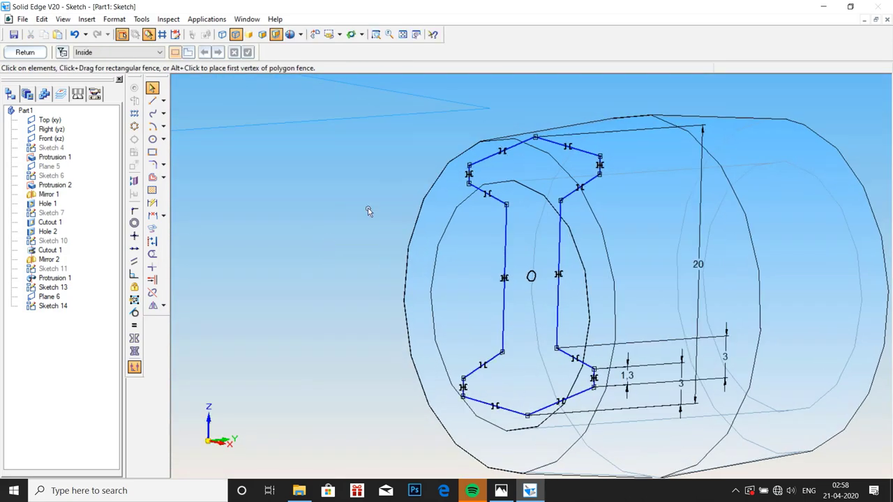
left_click(403, 36)
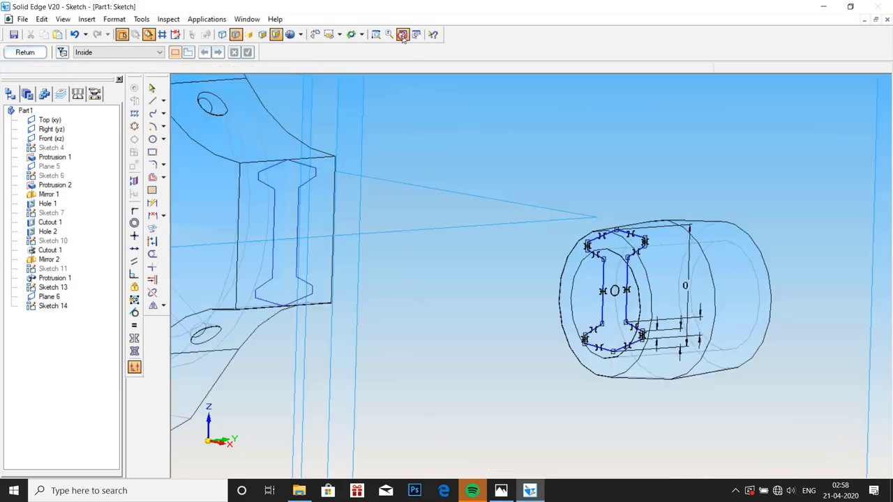
middle_click_drag(697, 276, 808, 292)
scroll(816, 288, "up", 4)
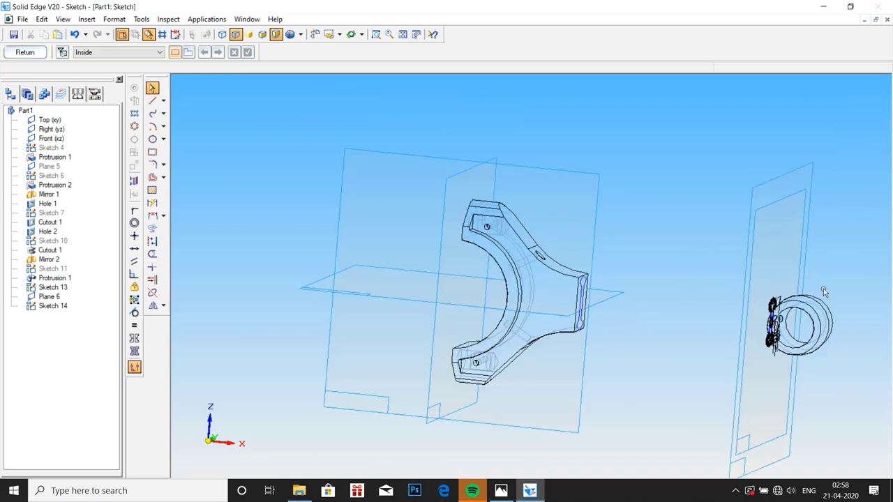
left_click(810, 241)
left_click(639, 214)
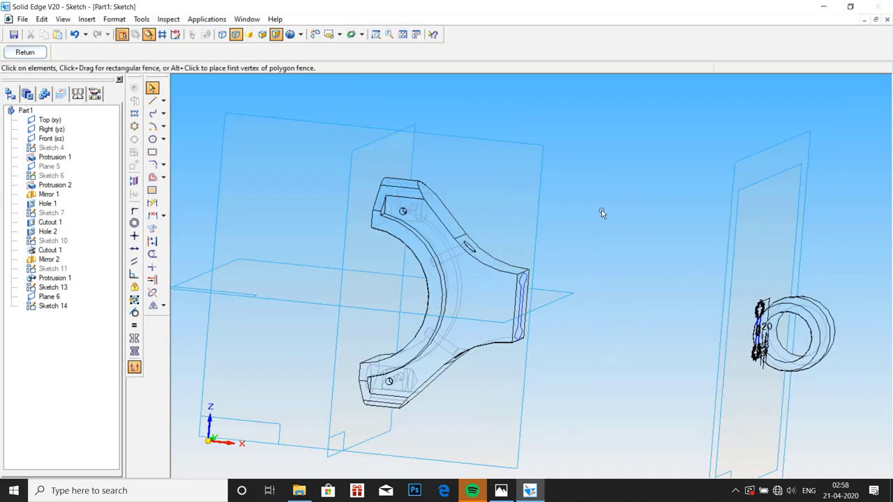
left_click(24, 53)
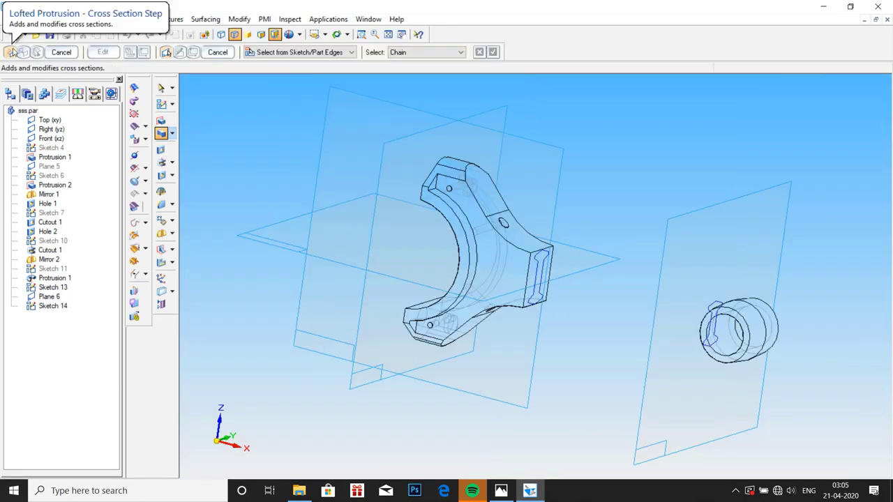
left_click(544, 257)
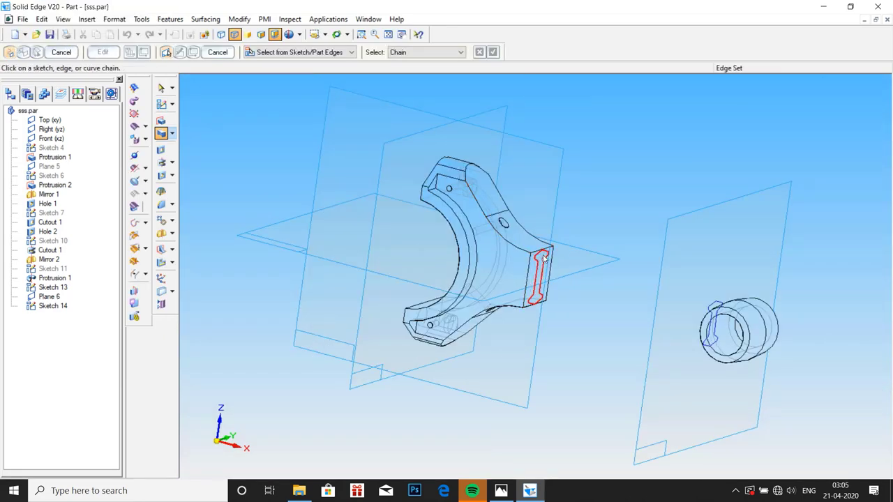
left_click(545, 255)
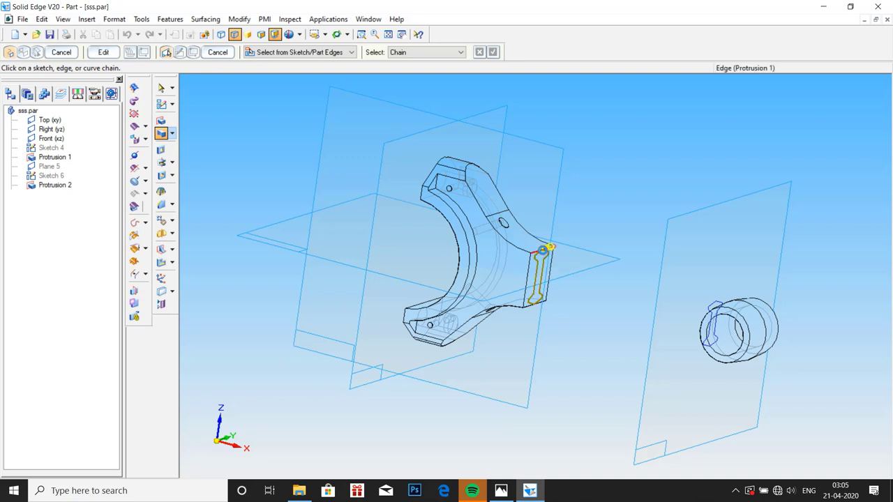
left_click(716, 304)
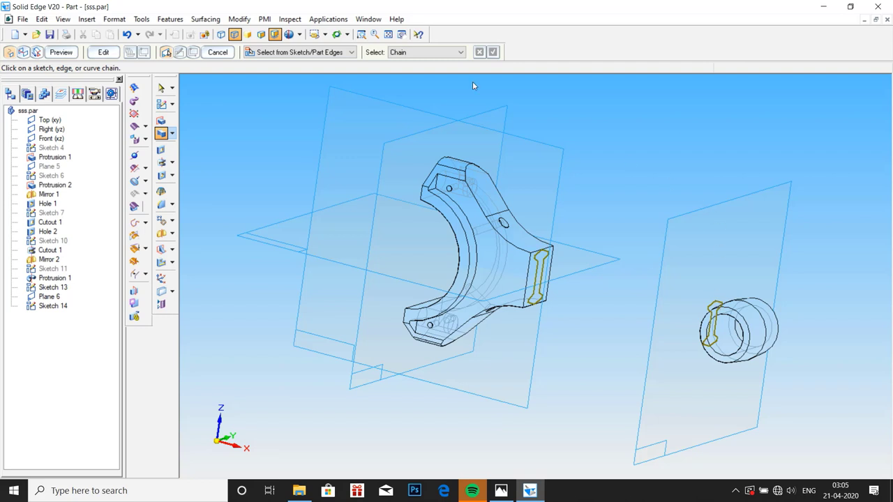
left_click(67, 53)
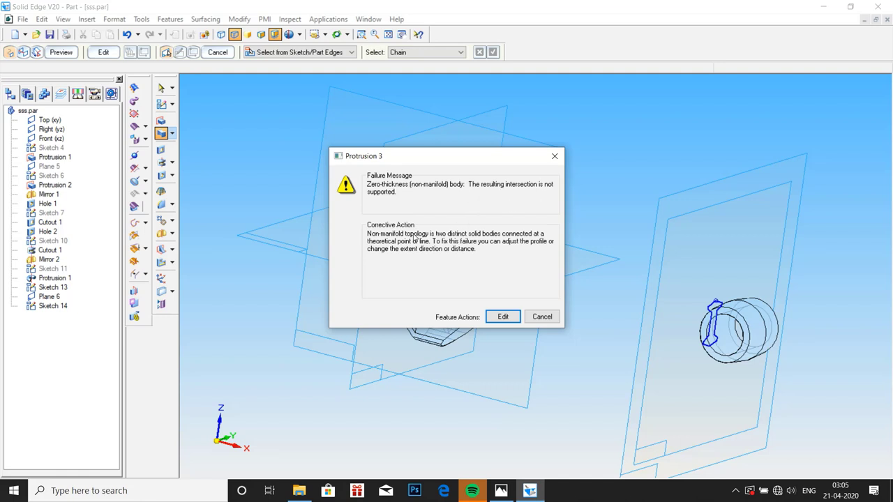
left_click(500, 315)
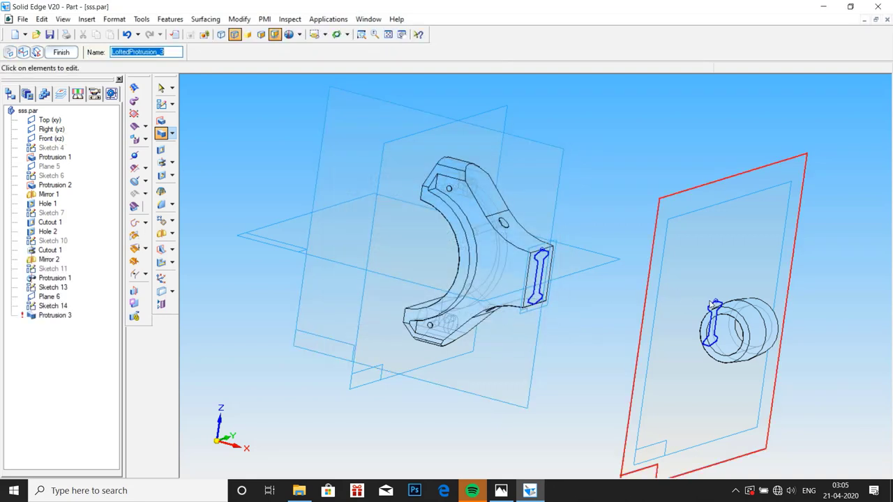
left_click(51, 55)
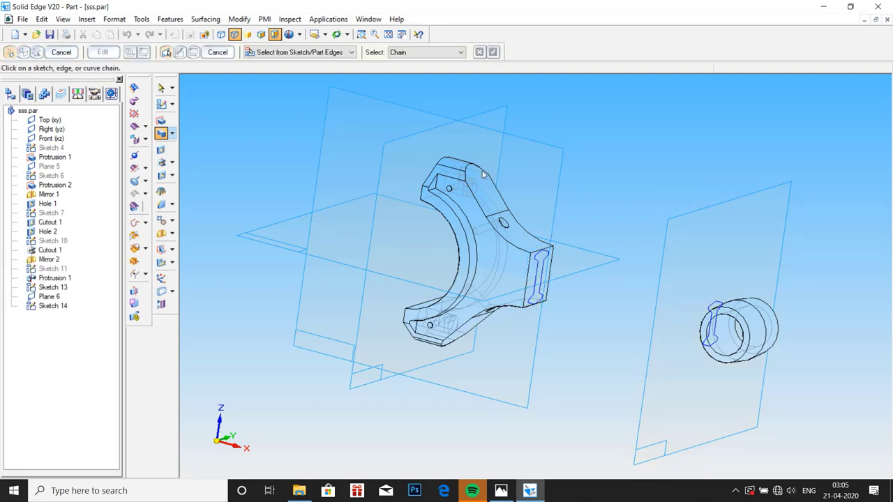
scroll(584, 231, "up", 2)
scroll(611, 263, "down", 4)
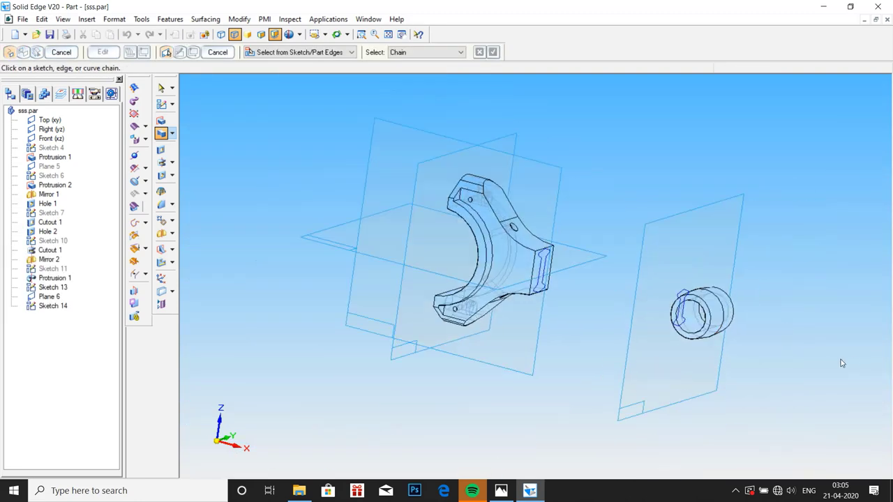
scroll(591, 227, "up", 2)
scroll(591, 227, "up", 2)
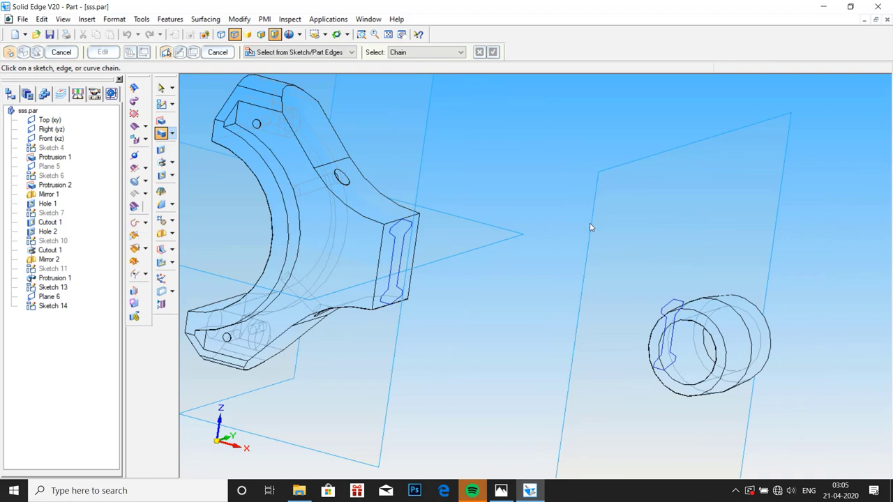
mouse_move(589, 227)
middle_mouse_down()
mouse_move(612, 241)
mouse_move(567, 218)
mouse_move(577, 223)
middle_mouse_up()
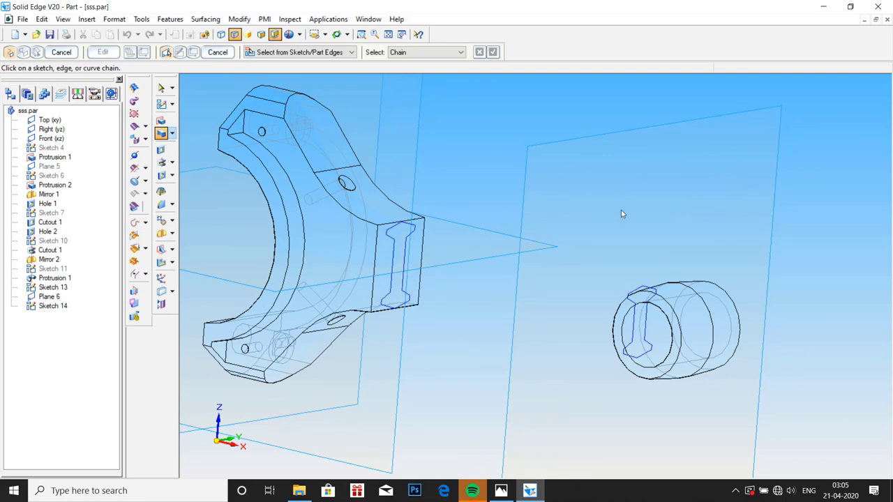
middle_click_drag(653, 205, 632, 198)
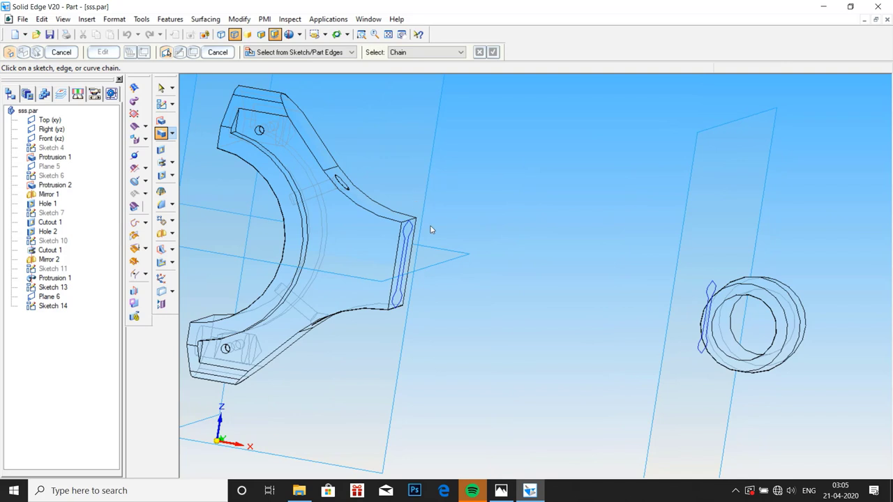
middle_click_drag(556, 165, 663, 174)
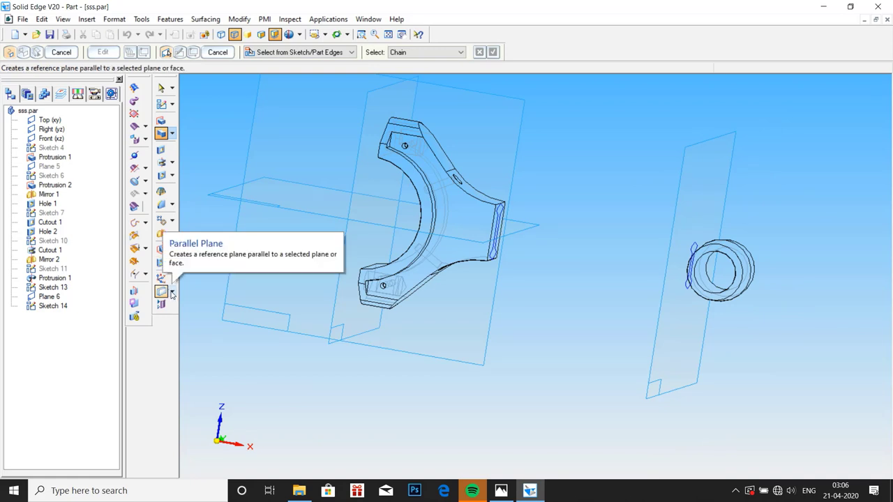
Create Plane 7 parallel to Plane 6 at a 10 mm offset on the small-end ring side.
left_click(172, 291)
left_click(200, 307)
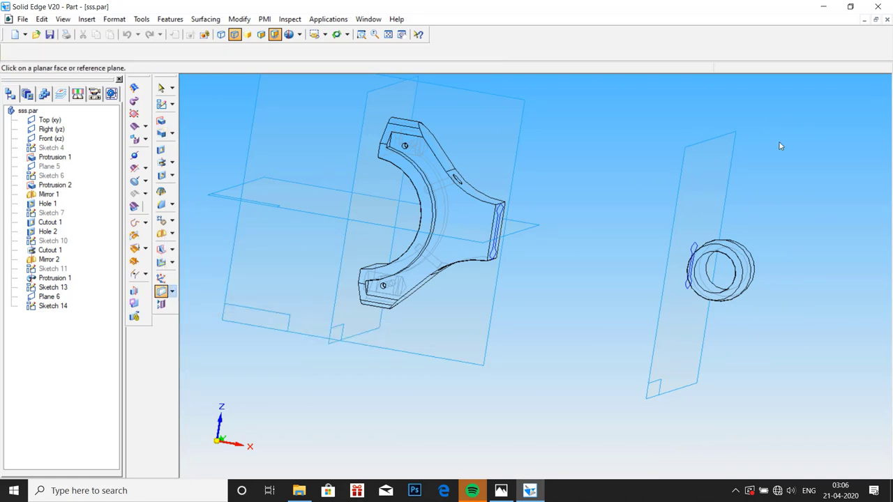
left_click(699, 172)
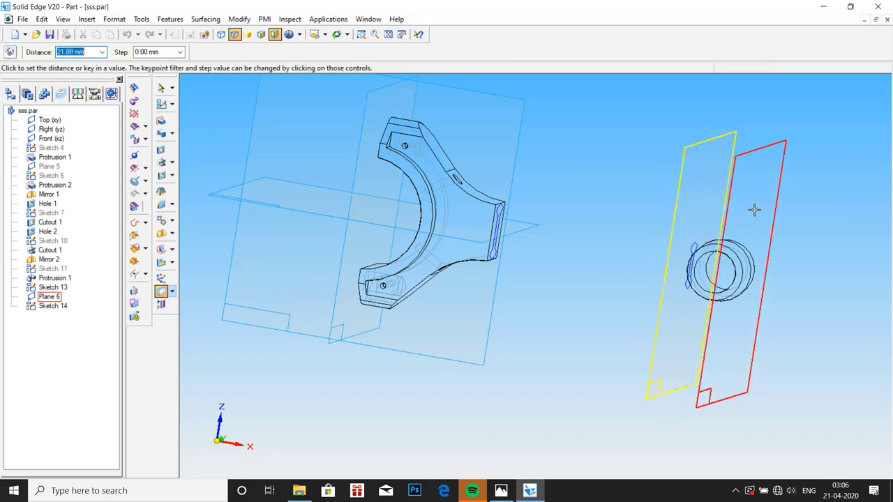
type("10")
key("Return")
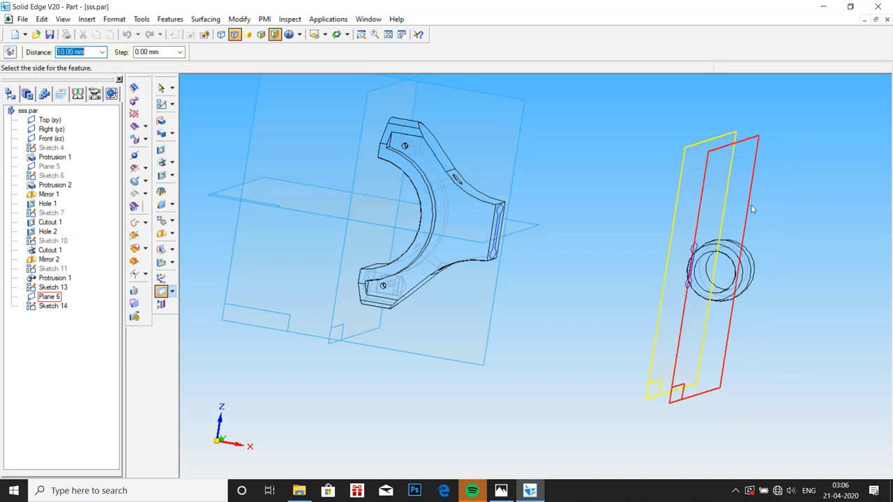
left_click(751, 208)
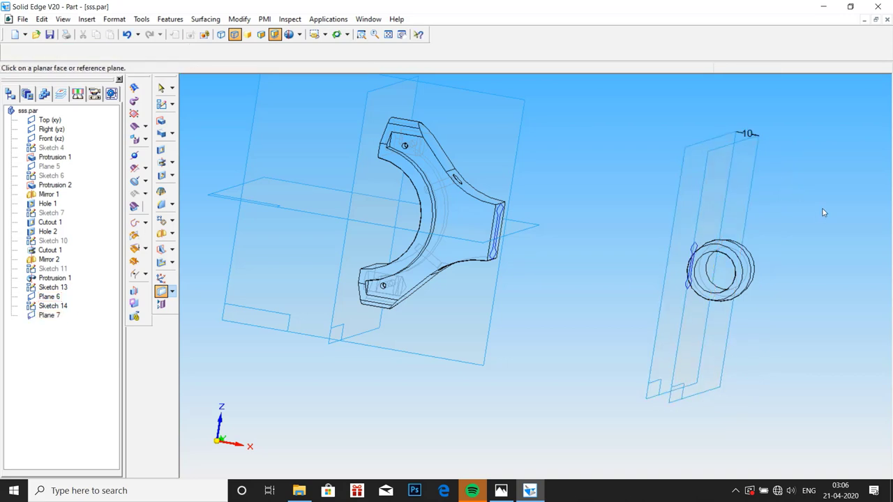
middle_click_drag(823, 212, 727, 235)
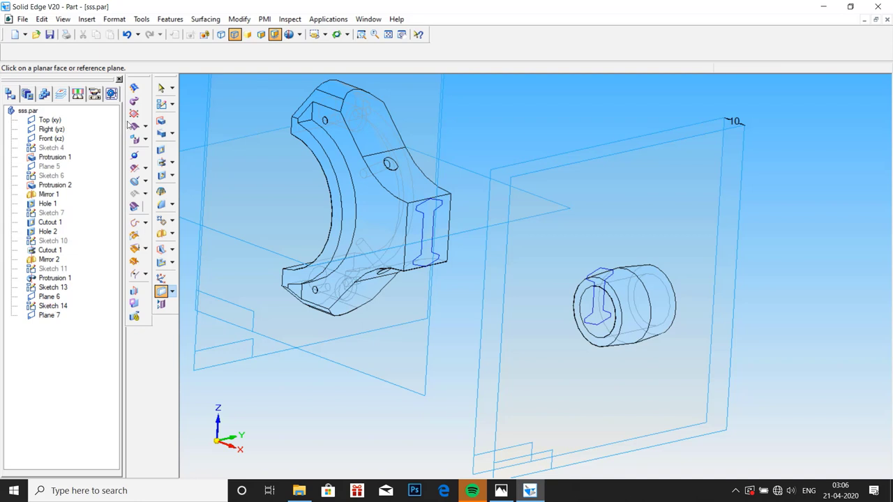
Reopen Sketch 14's profile, select it, exit unchanged, and start a new sketch.
left_click(161, 88)
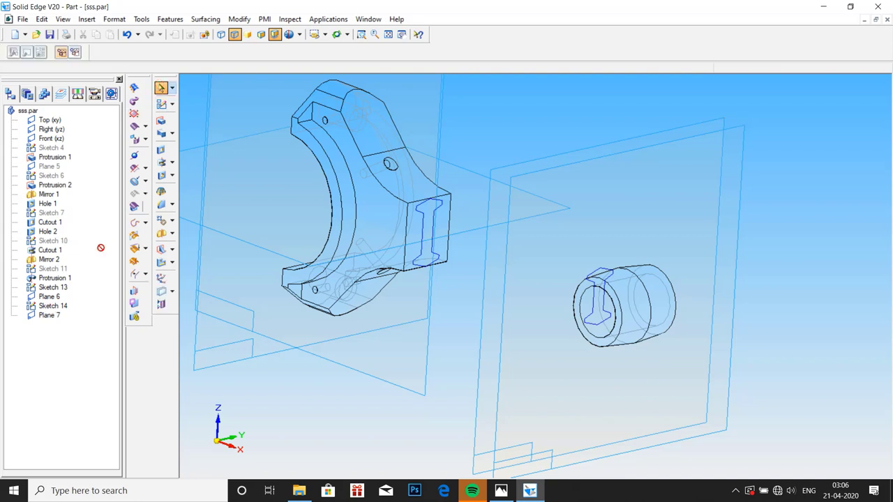
right_click(55, 309)
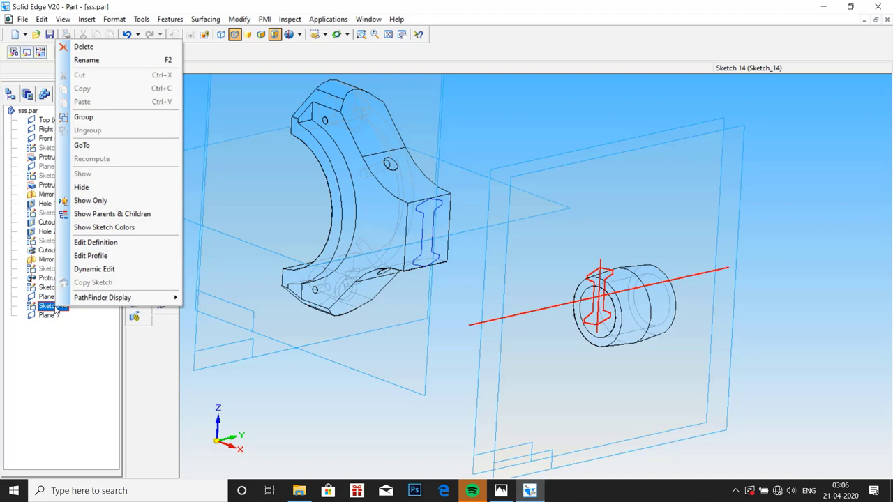
left_click(90, 255)
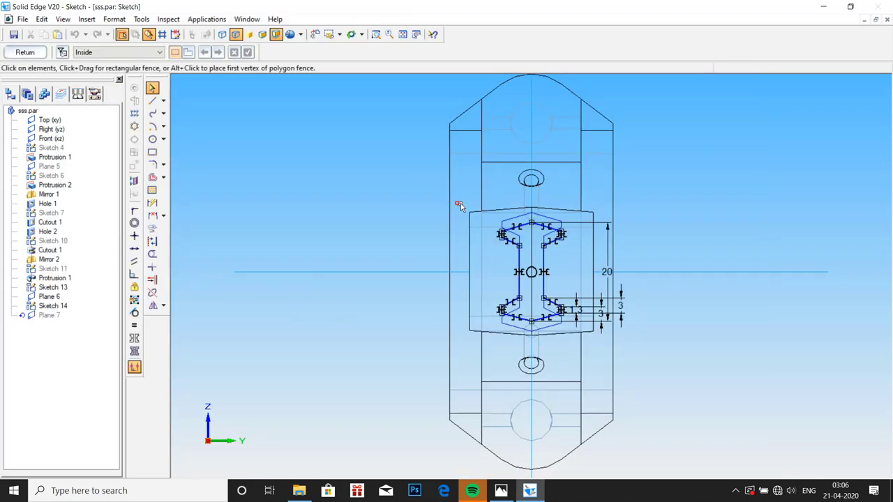
mouse_move(455, 206)
left_mouse_down()
mouse_move(553, 274)
mouse_move(583, 341)
left_mouse_up()
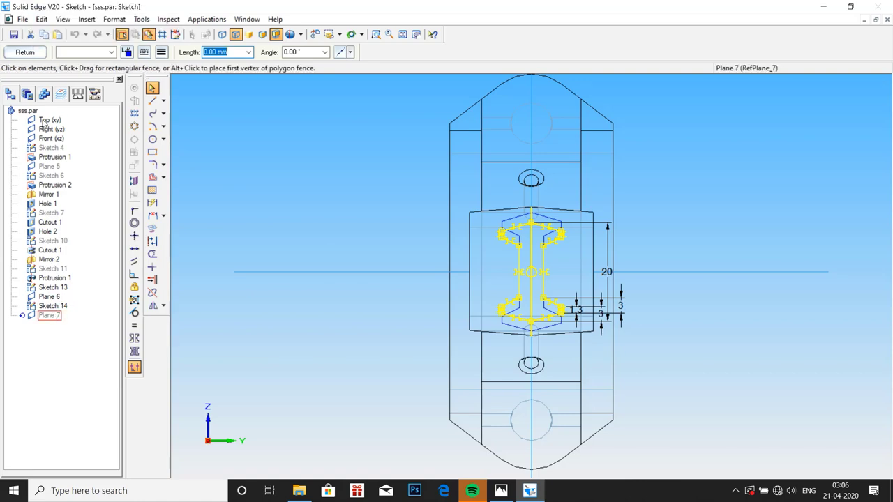
left_click(26, 53)
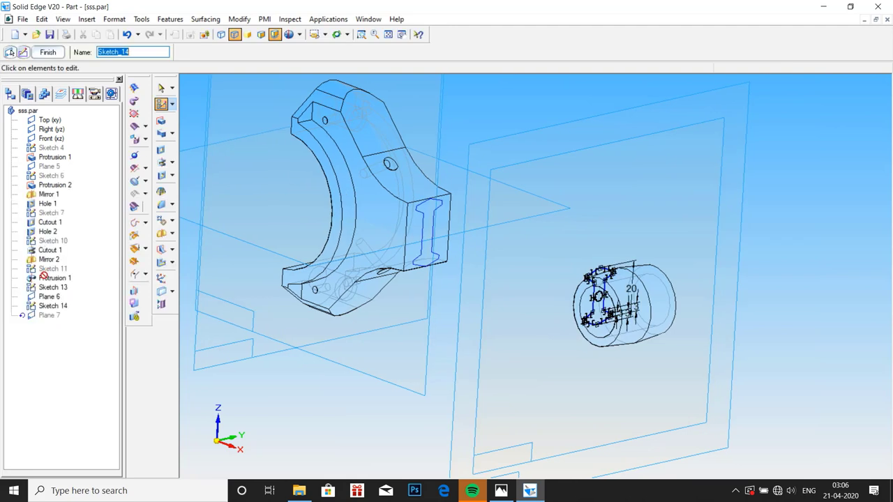
left_click(159, 103)
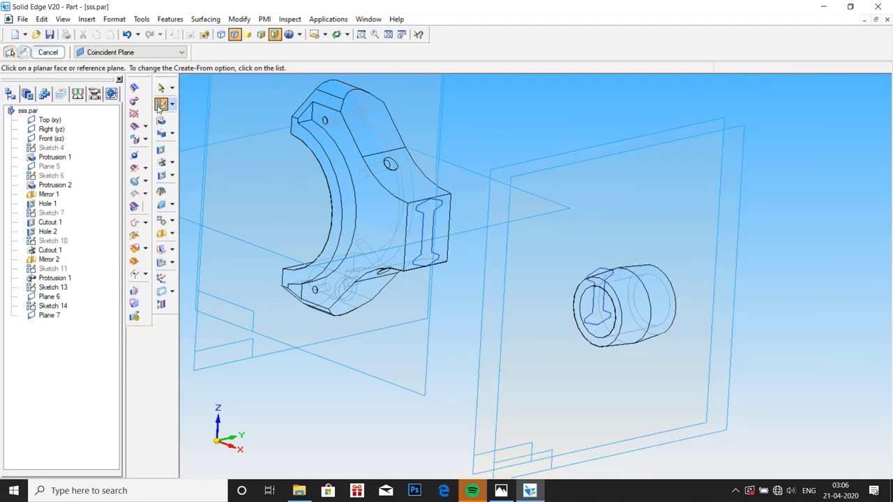
Start Sketch 15 on Plane 7 through the small-end cylinder.
left_click(48, 315)
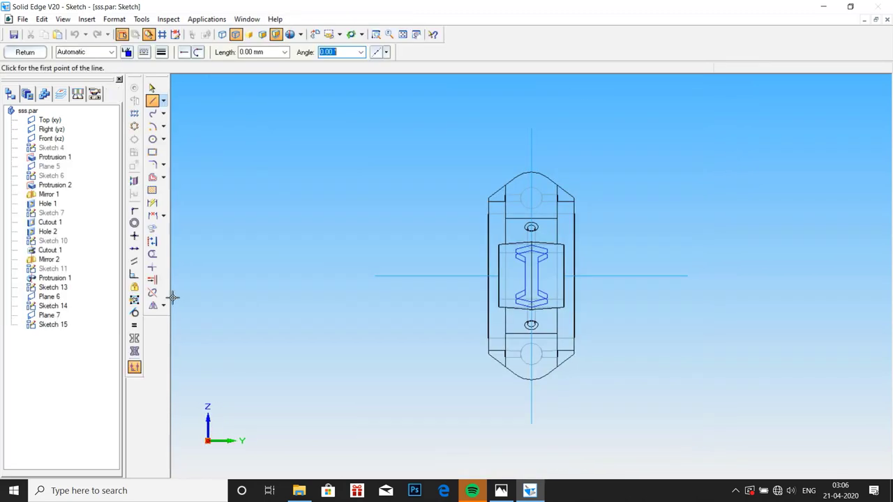
scroll(542, 272, "up", 3)
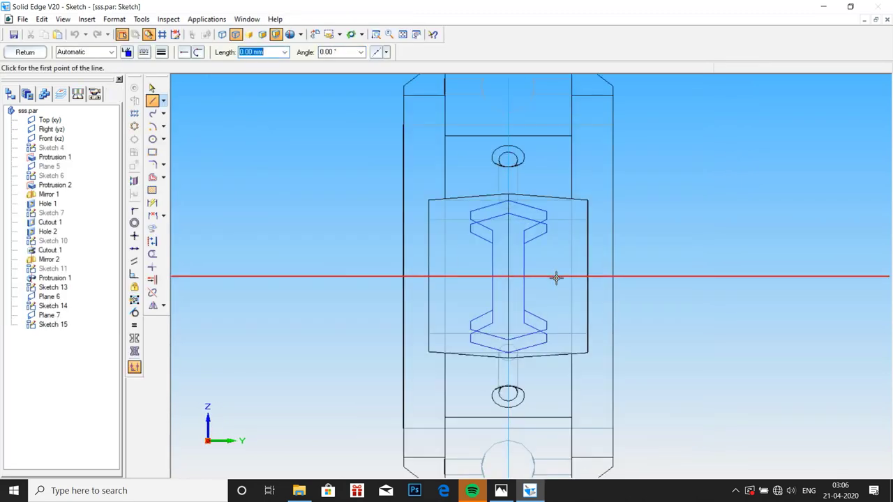
left_click(508, 276)
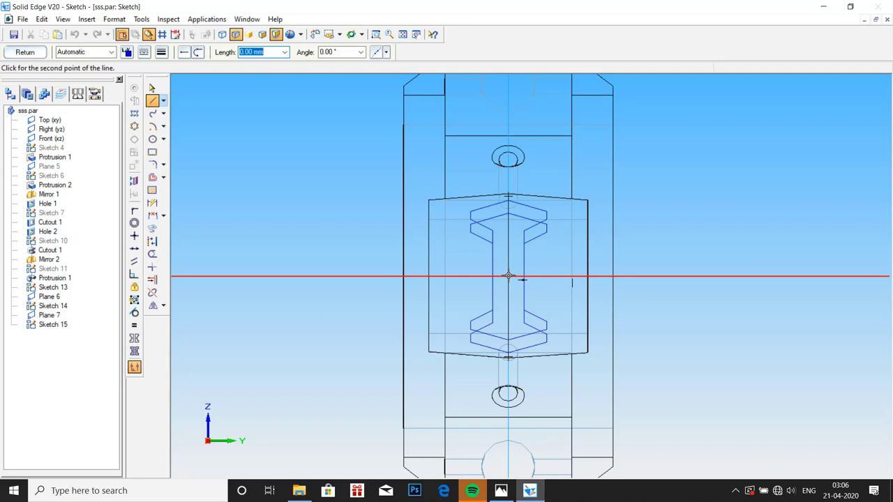
middle_click_drag(568, 279, 590, 277)
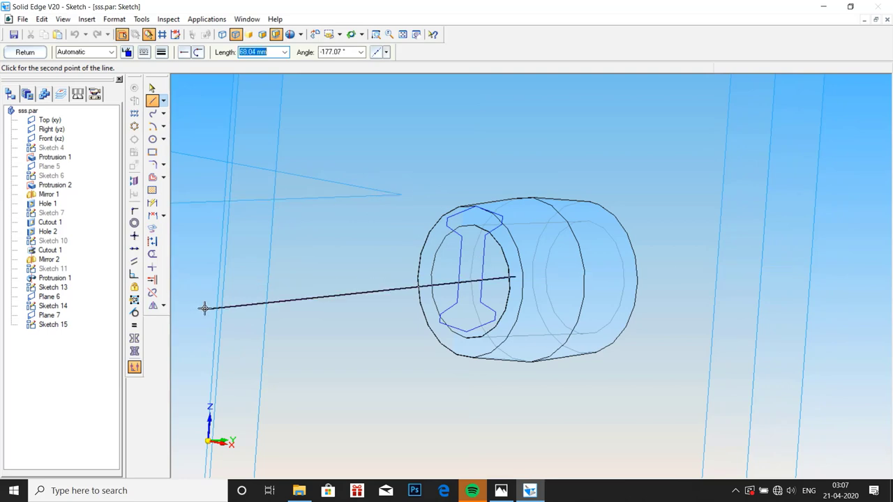
key("Escape")
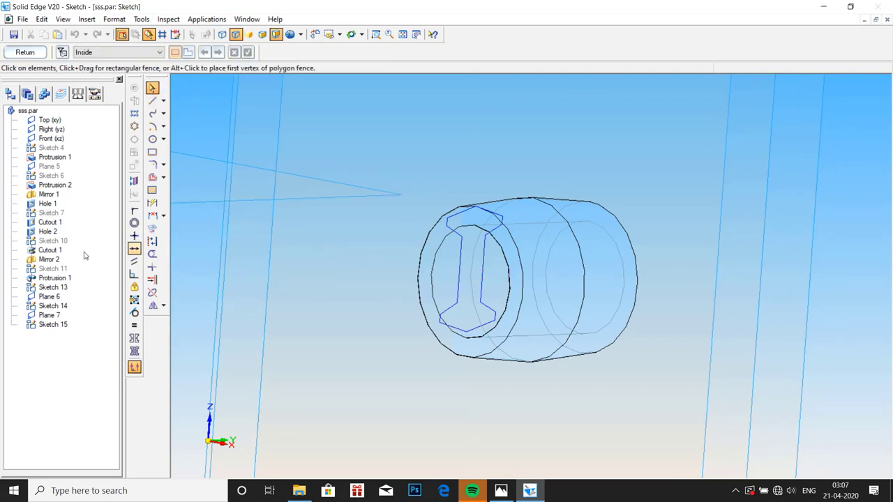
scroll(505, 274, "down", 5)
middle_click_drag(692, 229, 638, 145)
scroll(488, 273, "up", 3)
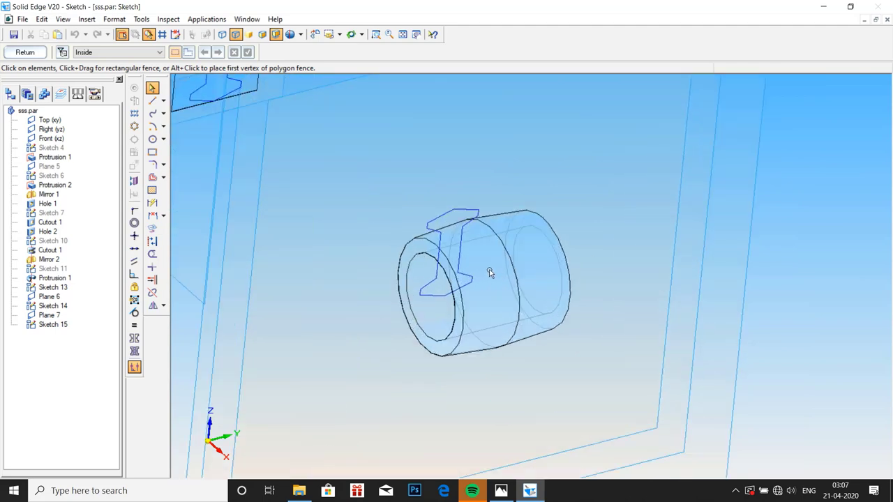
Place the I-shaped section profile on the small-end plane and finish the sketch.
left_click(481, 272)
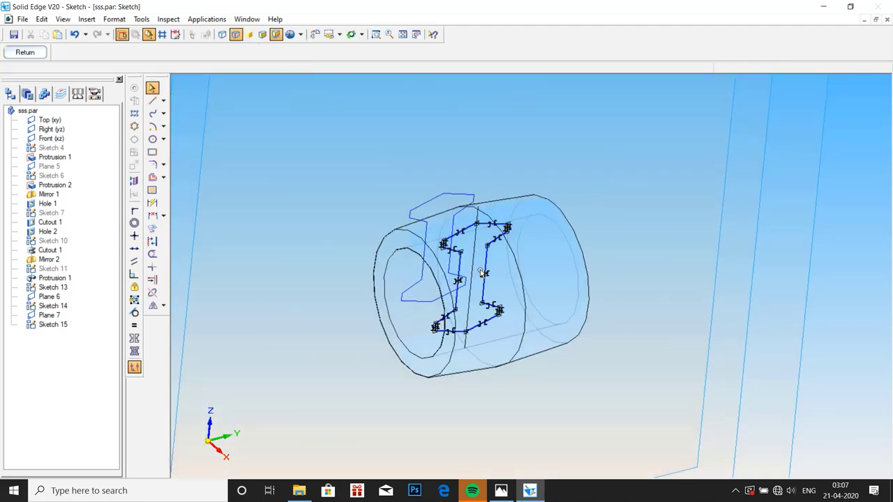
scroll(664, 266, "down", 3)
middle_click_drag(668, 269, 711, 264)
scroll(438, 136, "down", 2)
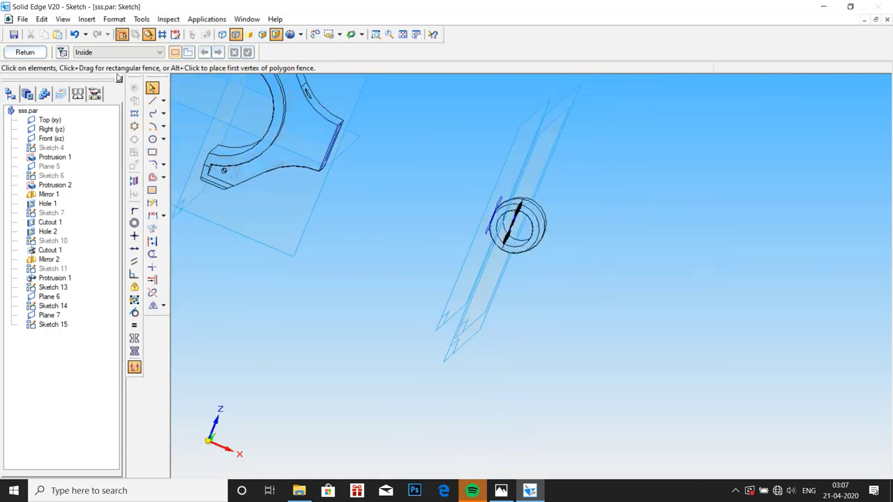
left_click(25, 53)
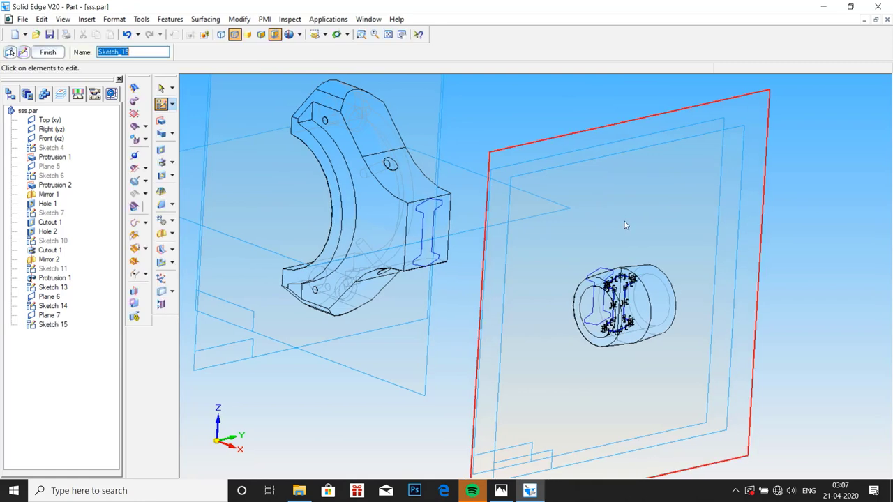
scroll(328, 268, "up", 2)
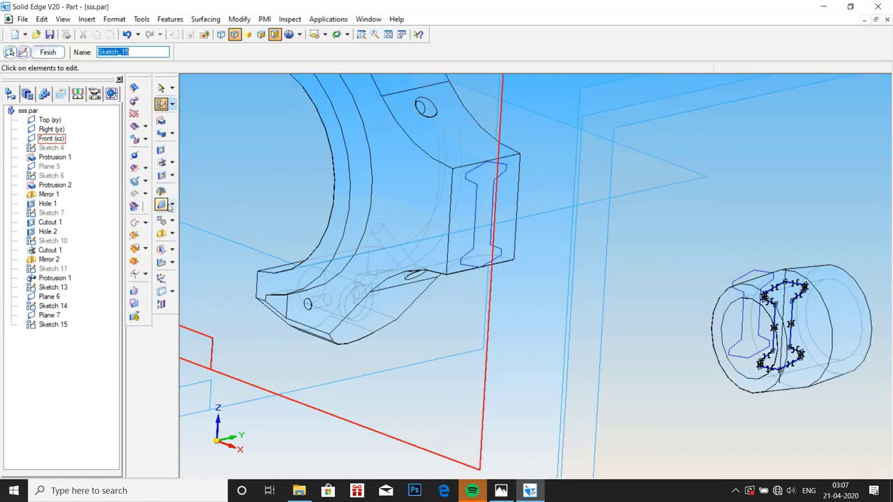
Loft Protrusion 4 through the I-sections from the big-end boss to the small-end cylinder.
left_click(162, 134)
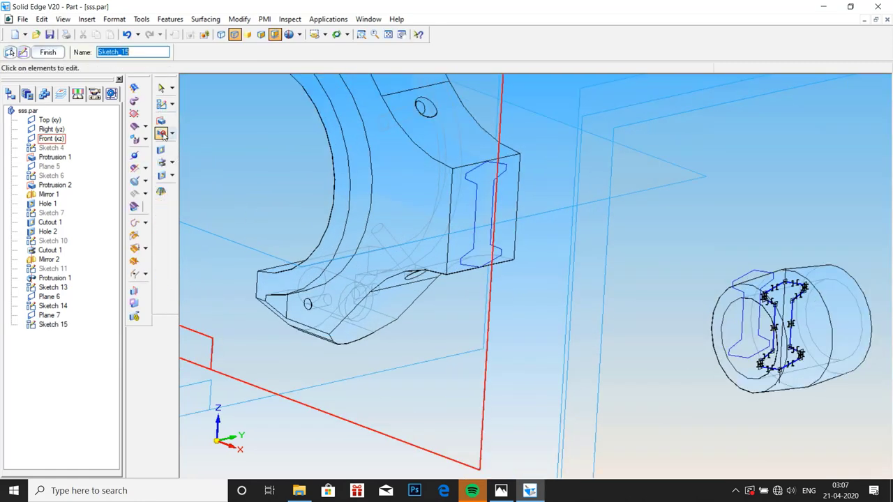
left_click(490, 163)
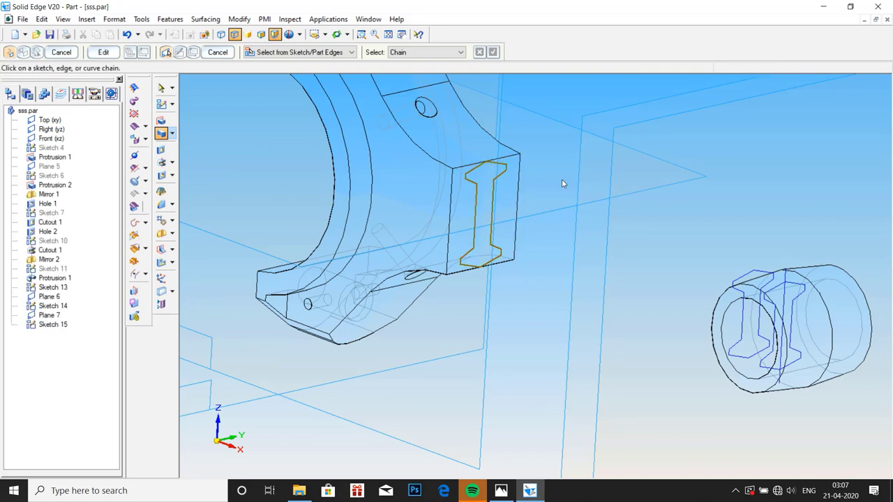
left_click(781, 277)
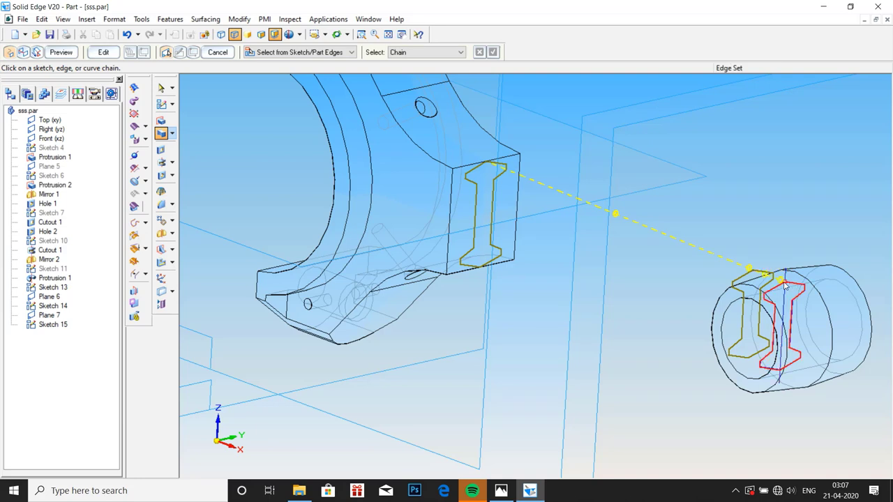
left_click(785, 286)
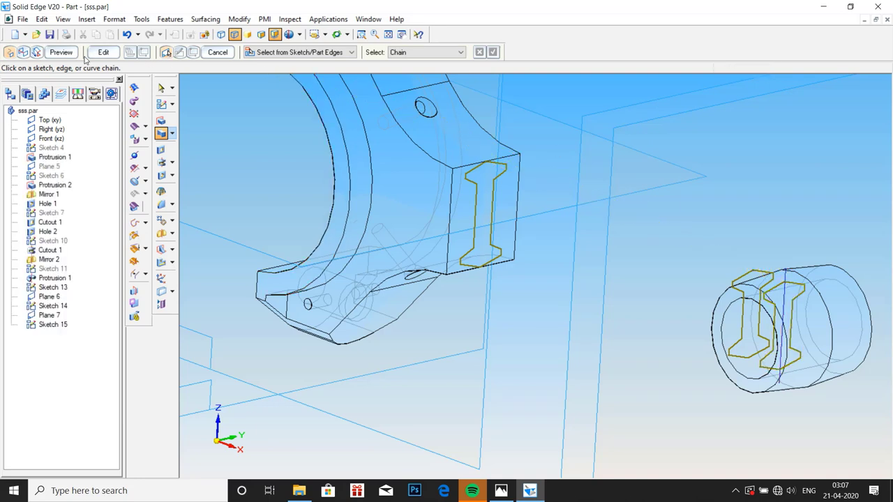
left_click(61, 53)
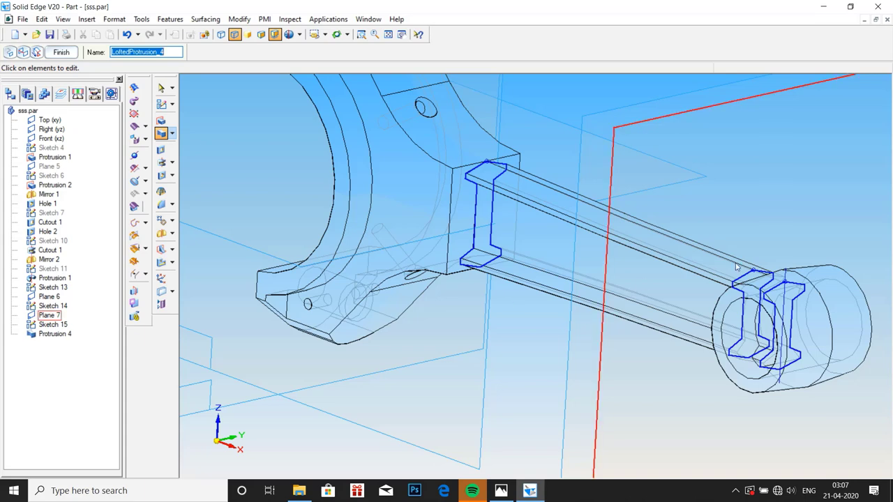
scroll(733, 249, "down", 3)
middle_click_drag(733, 249, 783, 250)
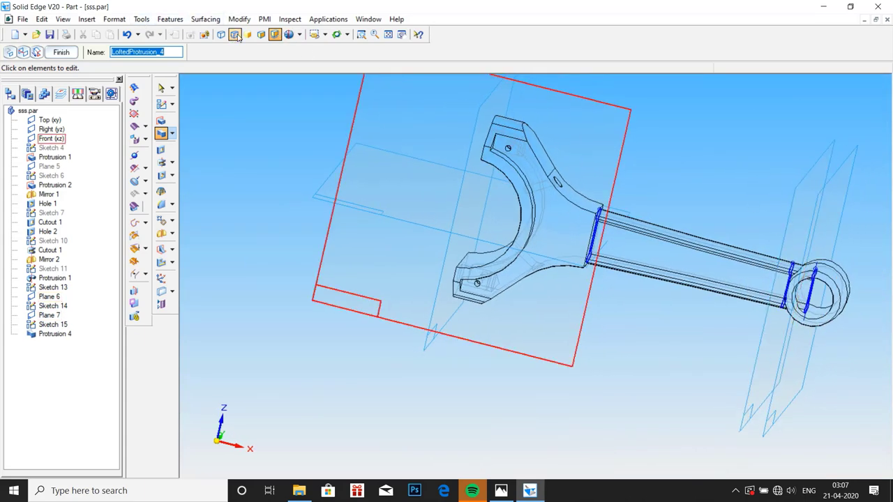
Show the connecting rod as Shaded with Visible Edges and inspect it.
left_click(261, 35)
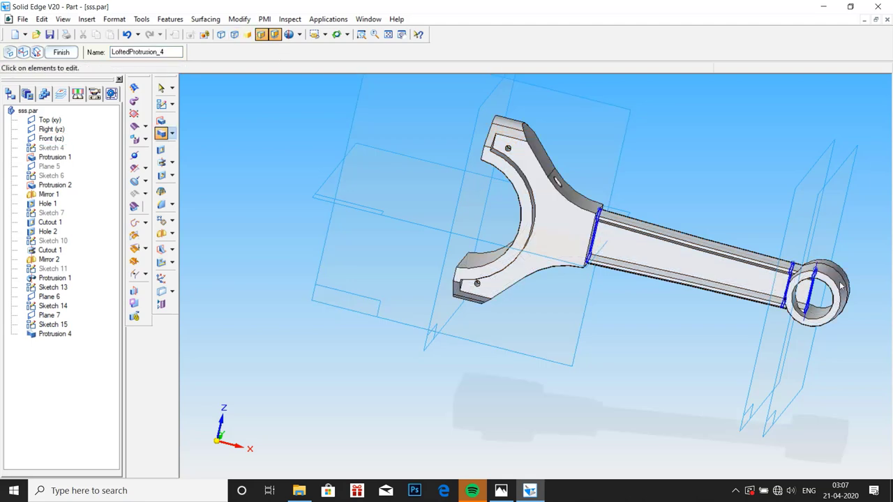
scroll(841, 286, "up", 3)
mouse_move(860, 274)
middle_mouse_down()
mouse_move(843, 228)
mouse_move(859, 265)
mouse_move(871, 265)
mouse_move(846, 279)
middle_mouse_up()
scroll(858, 261, "down", 5)
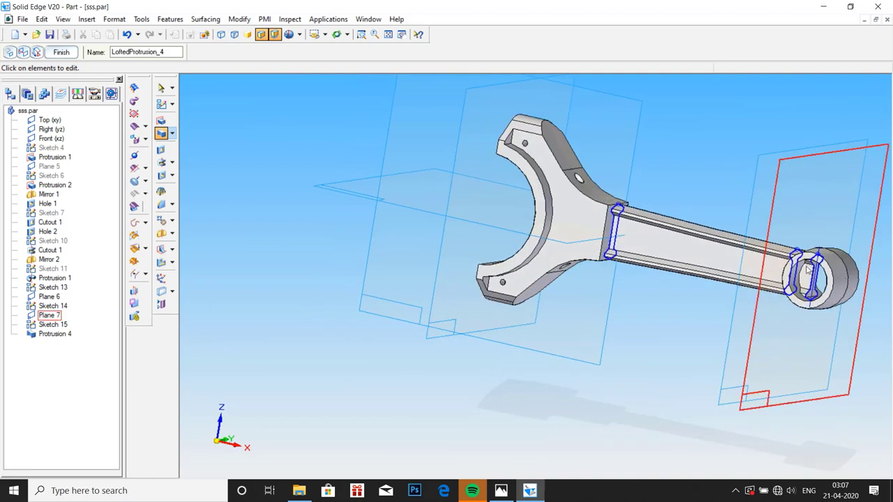
scroll(873, 267, "up", 2)
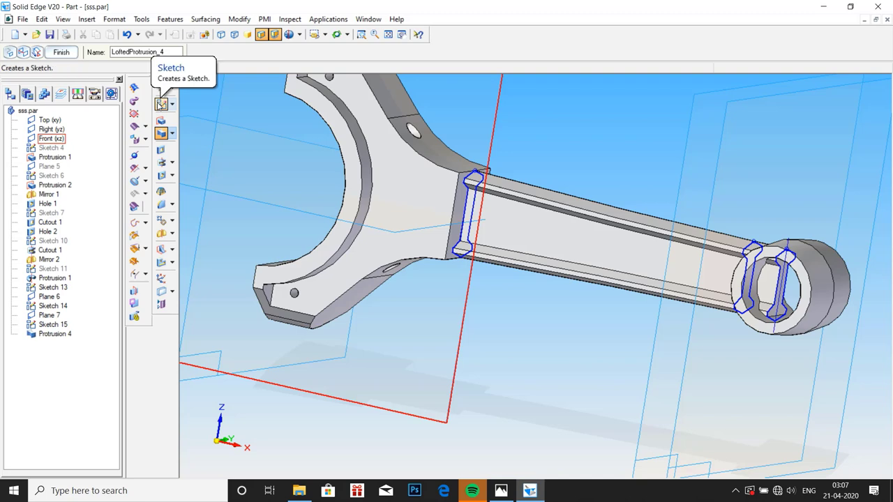
Sketch an 18 mm circle centred on the small-end eye on Plane 7.
left_click(161, 104)
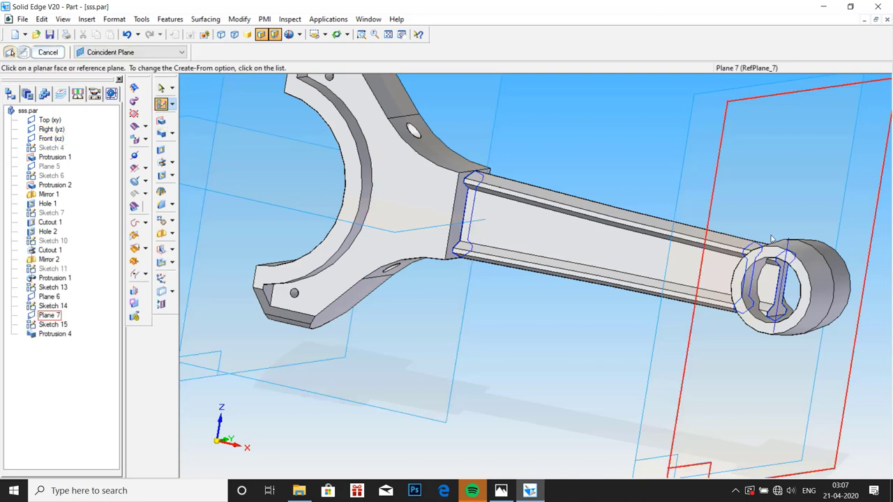
left_click(765, 262)
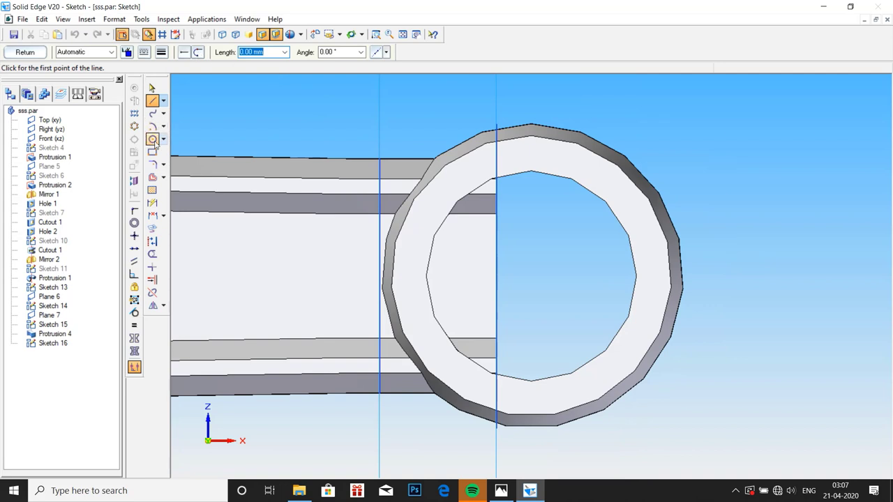
left_click(152, 139)
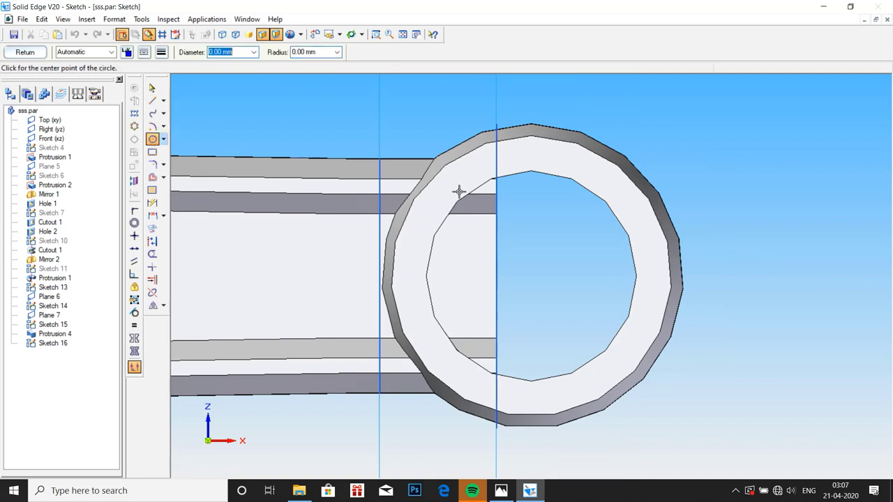
left_click(530, 277)
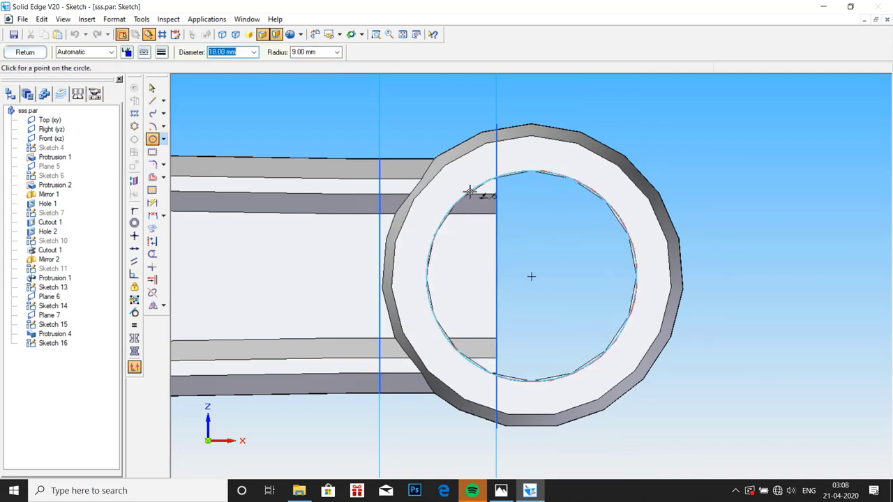
left_click(469, 192)
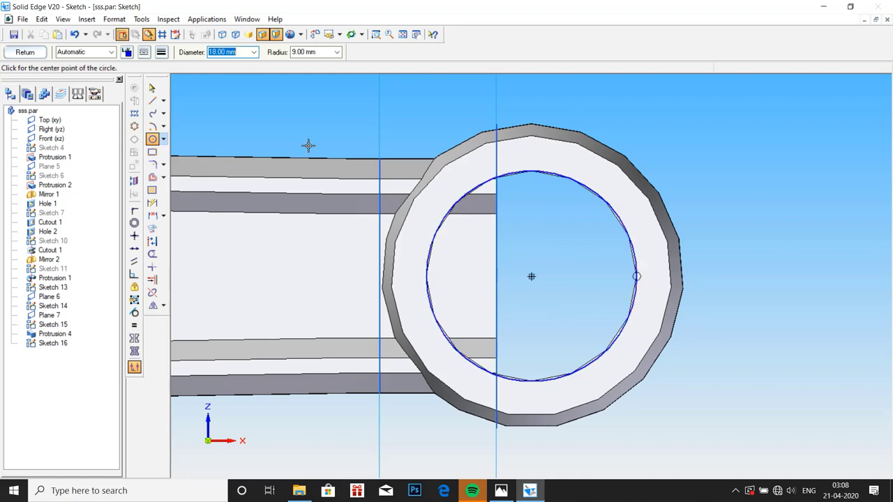
left_click(34, 53)
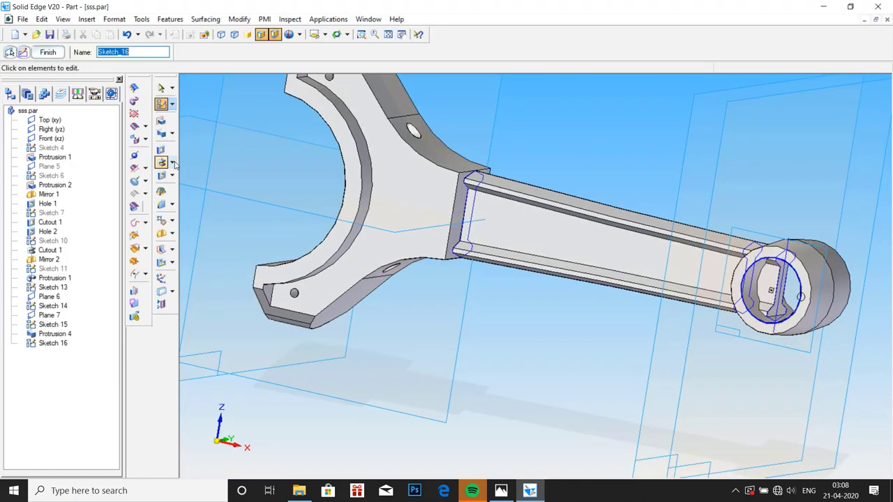
Cut the 18 mm circle through the small-end ring as Cutout 3.
left_click(162, 152)
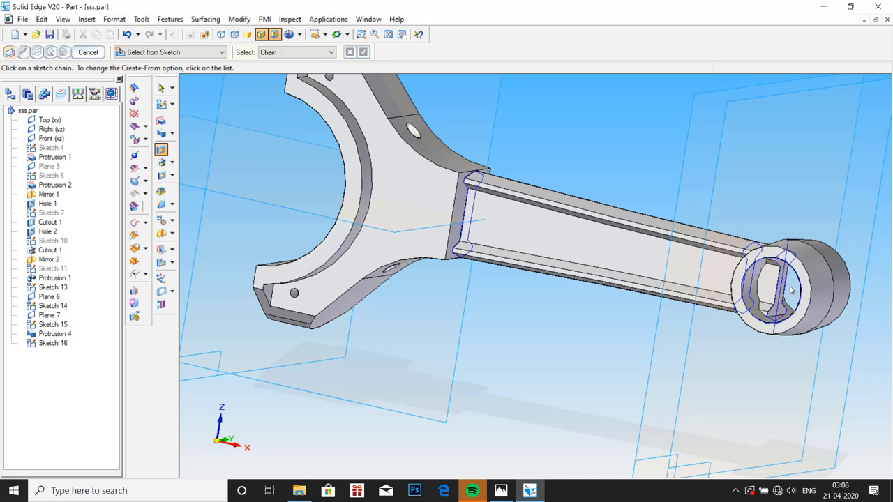
left_click(761, 262)
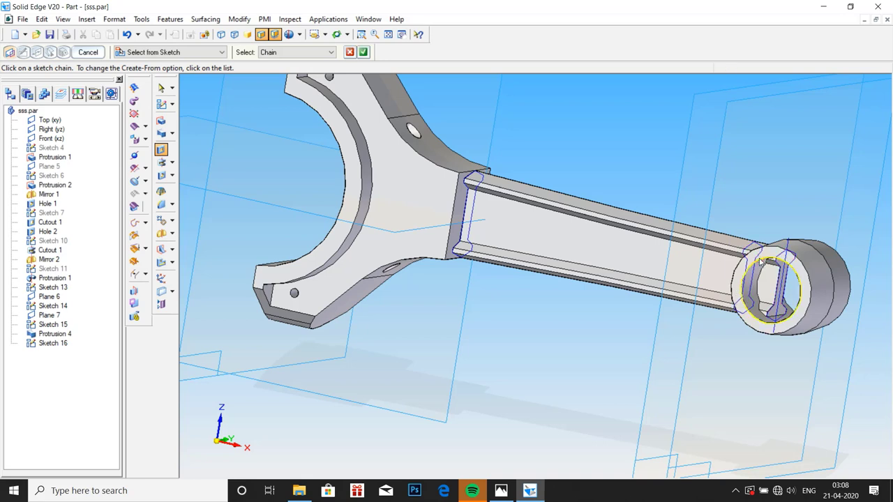
left_click(363, 52)
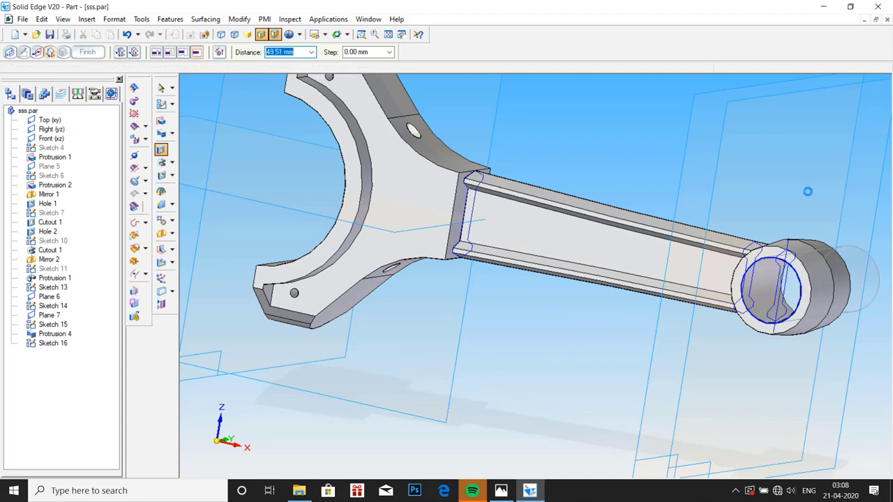
left_click(808, 194)
left_click(88, 52)
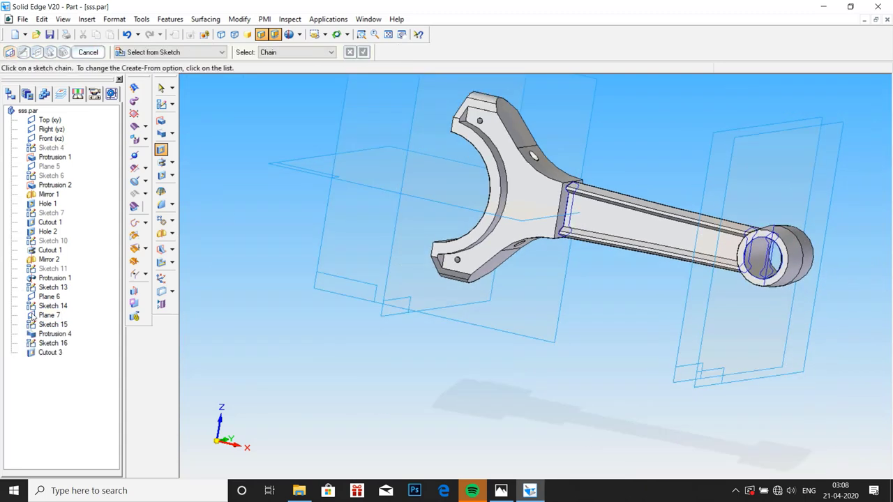
End the Cutout command and orbit the rod to inspect the shank and bore.
key("Escape")
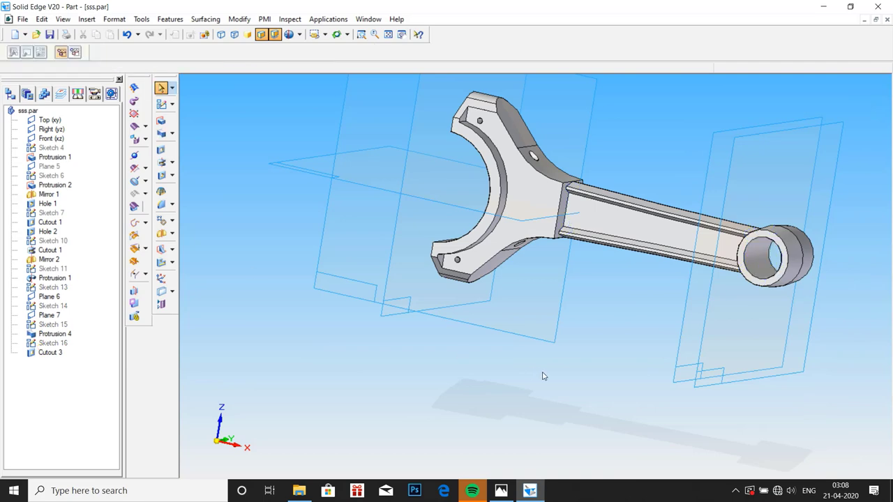
scroll(725, 337, "down", 3)
middle_click_drag(726, 337, 855, 200)
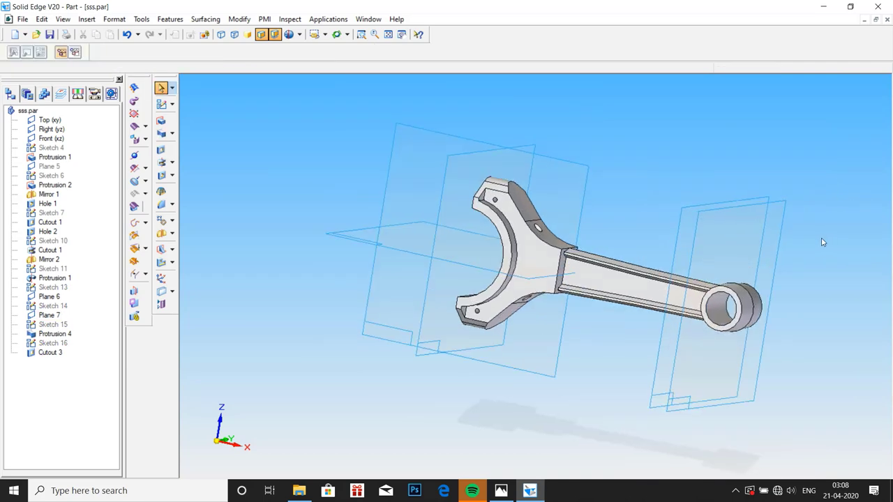
middle_click_drag(823, 242, 400, 343)
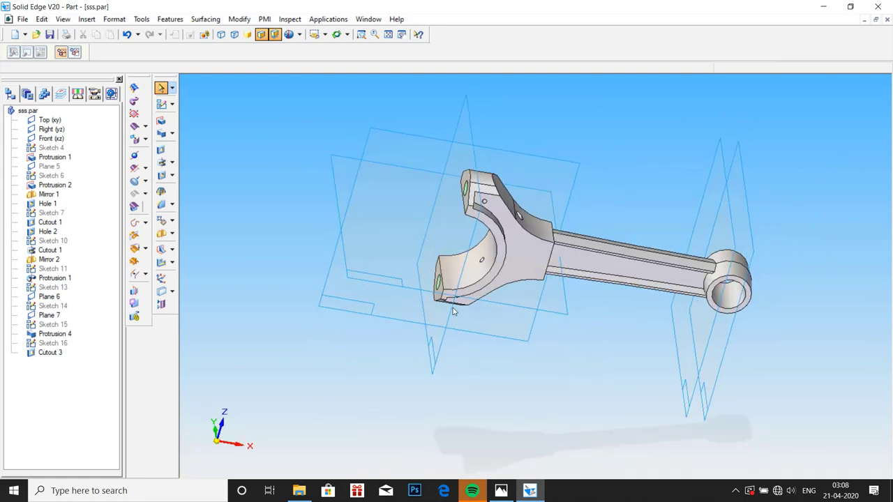
middle_click_drag(458, 269, 545, 254)
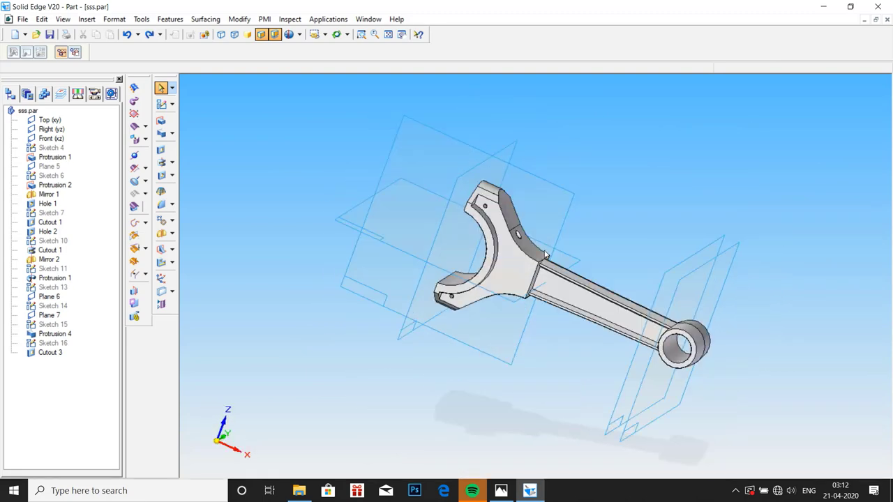
middle_click_drag(738, 372, 754, 382)
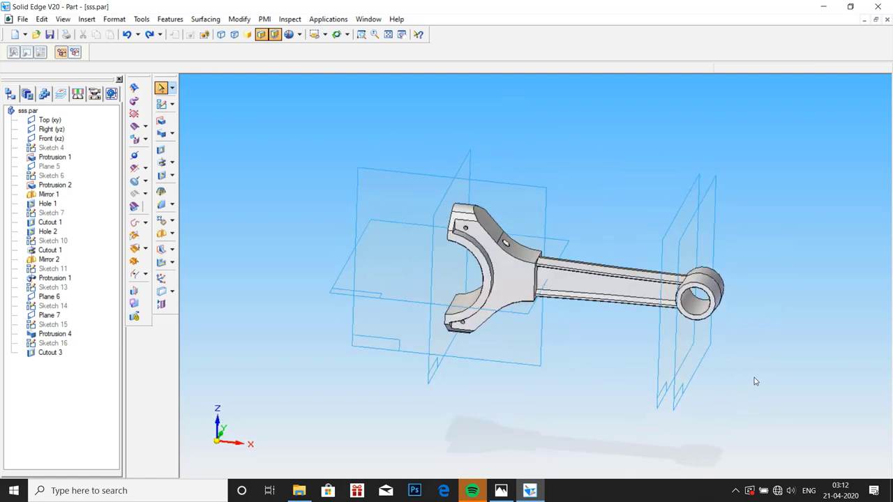
Fit the whole reference drawing in Photos, then return to Solid Edge.
left_click(501, 491)
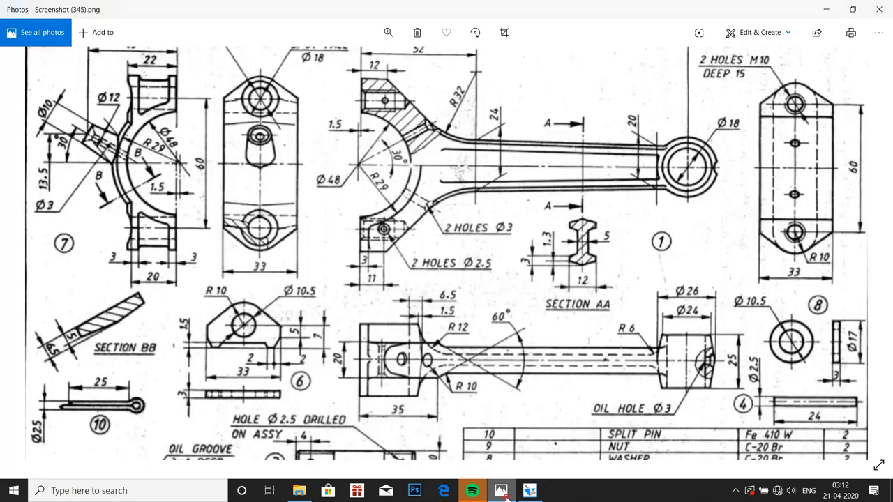
left_click(387, 32)
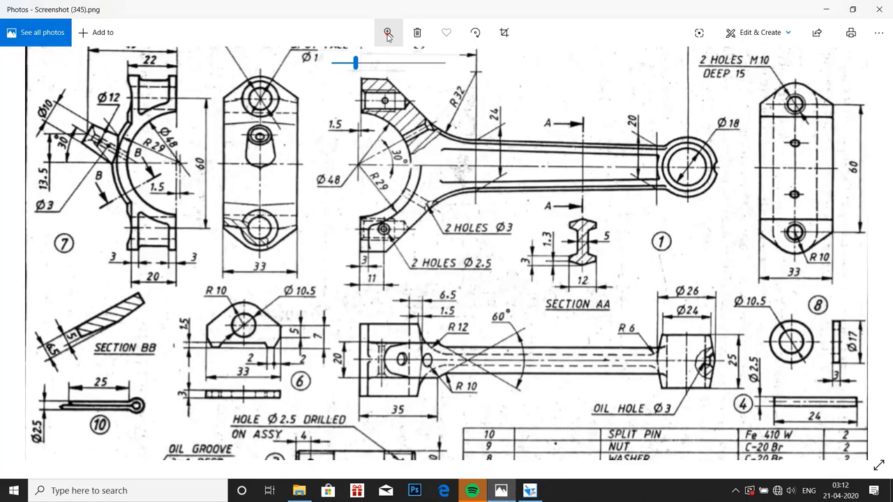
left_click_drag(355, 63, 333, 63)
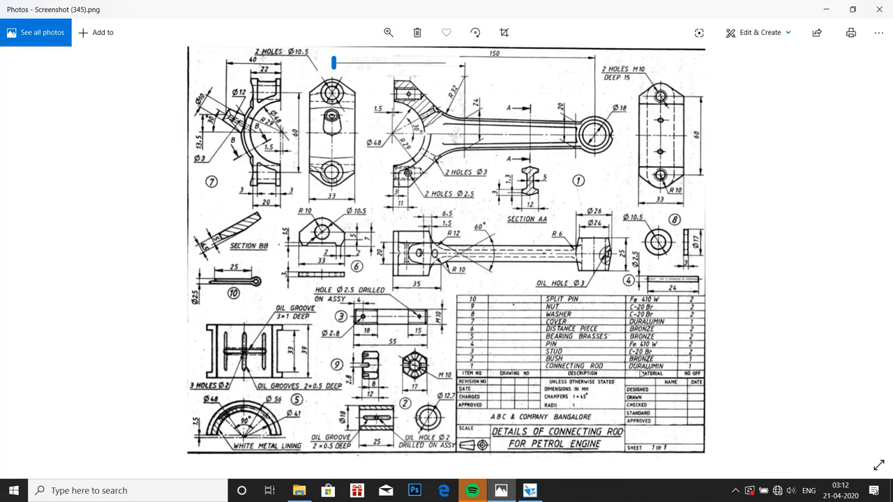
left_click(530, 490)
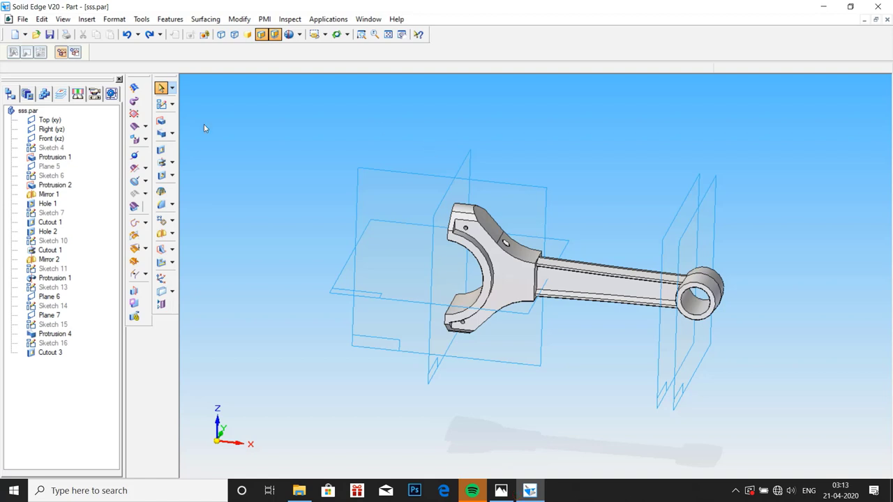
Create material 'duralumin' in the Material Table, add it to the library and apply it.
left_click(141, 19)
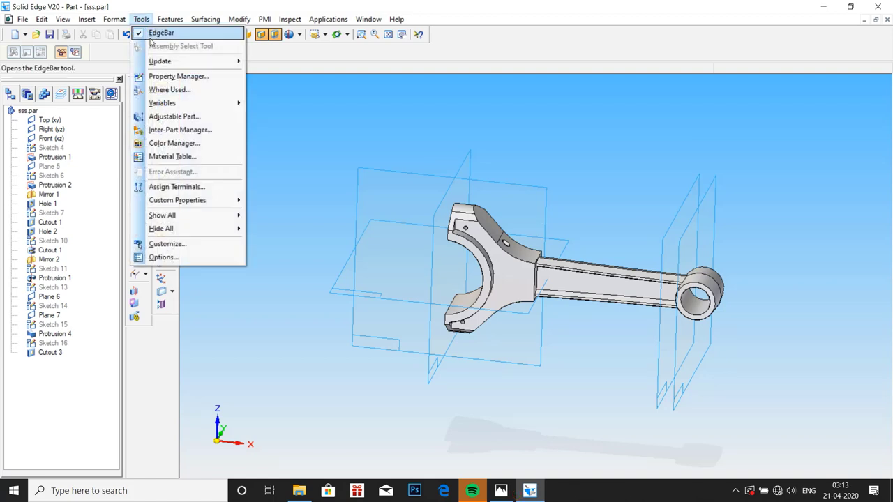
left_click(167, 157)
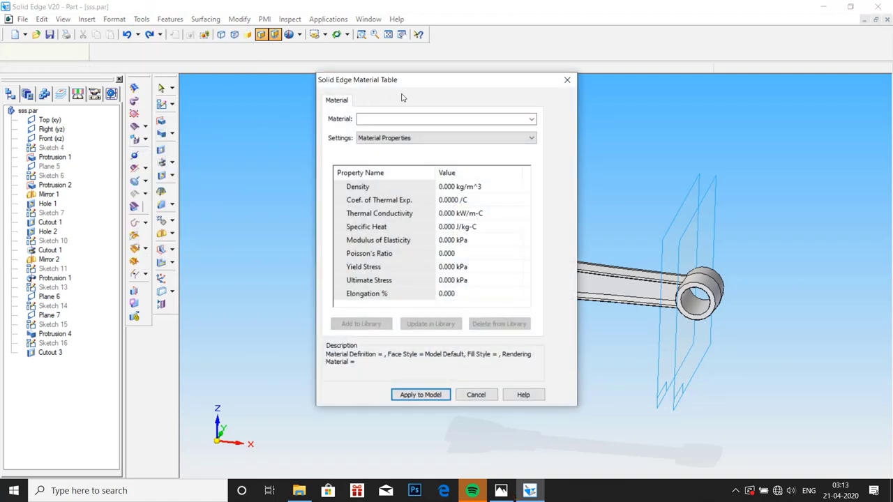
left_click(384, 118)
type("d")
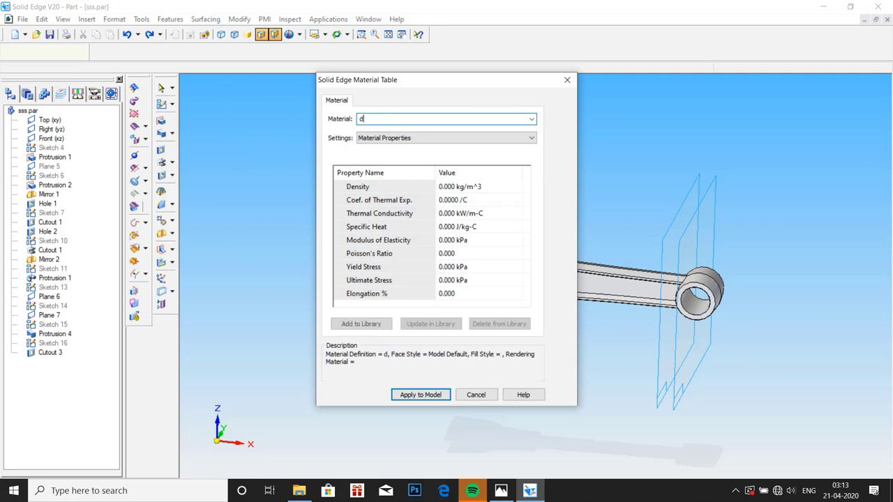
left_click(531, 120)
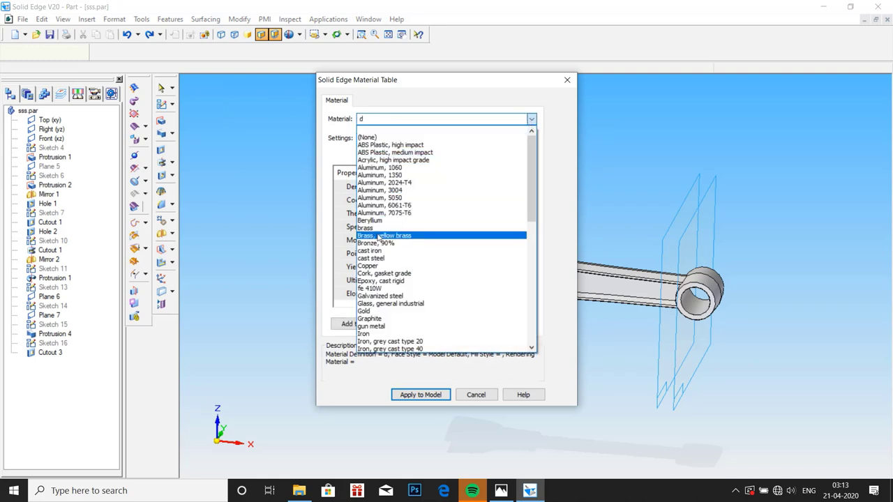
scroll(378, 241, "down", 3)
scroll(378, 240, "down", 2)
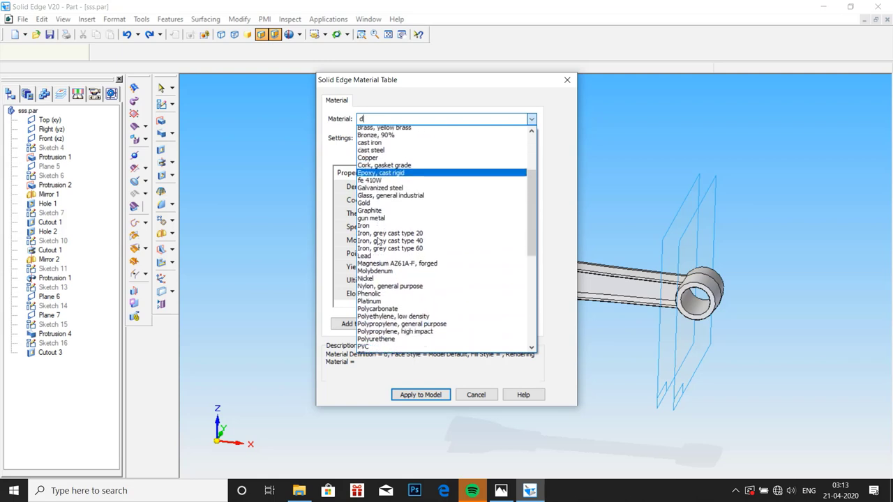
scroll(378, 241, "up", 5)
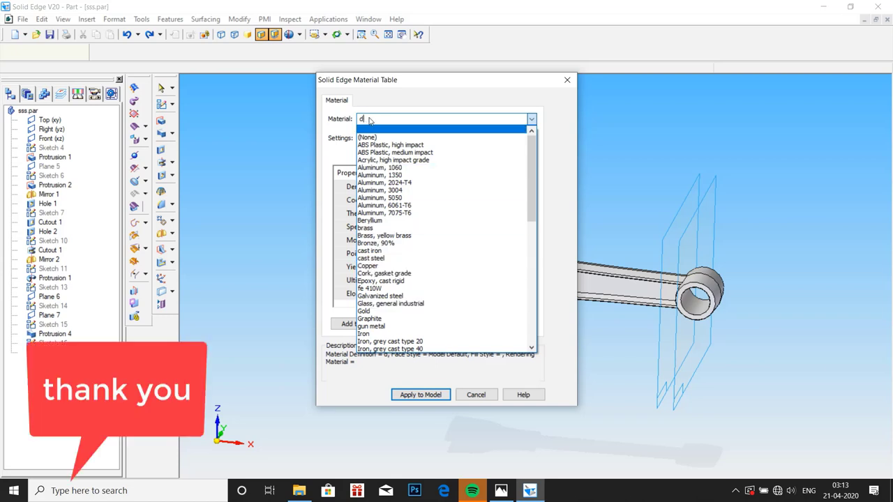
type("u")
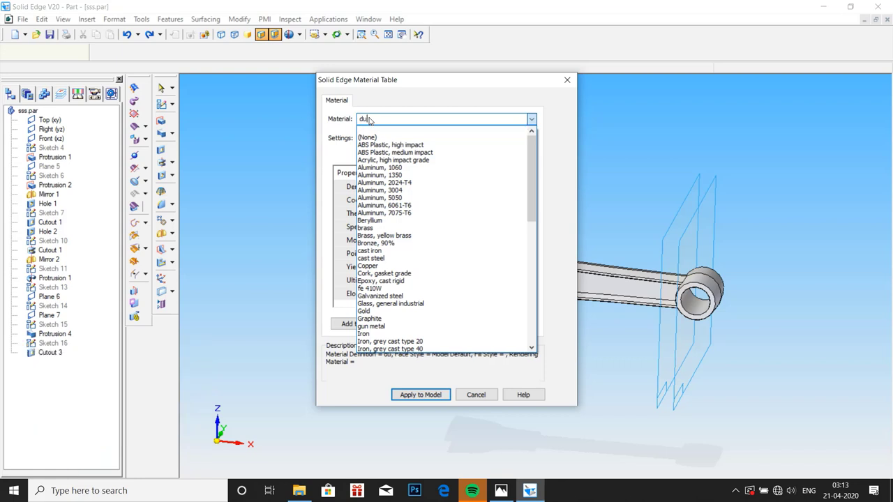
type("ra")
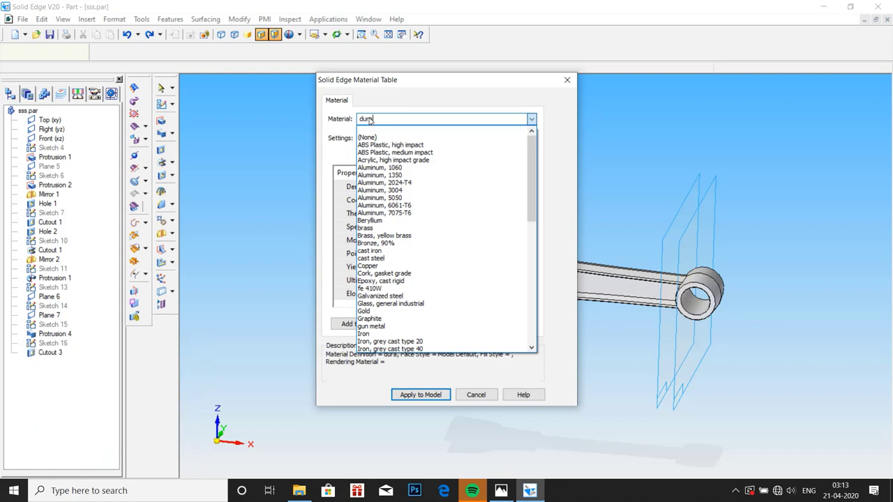
type("l")
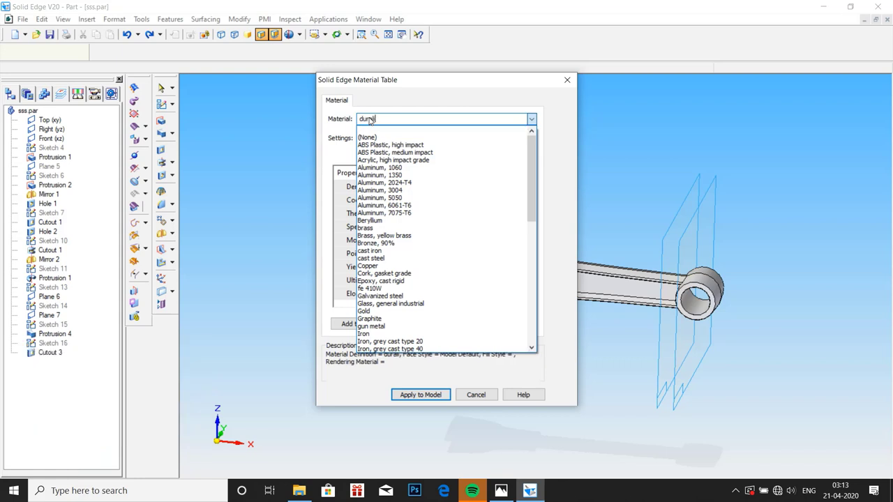
type("umin")
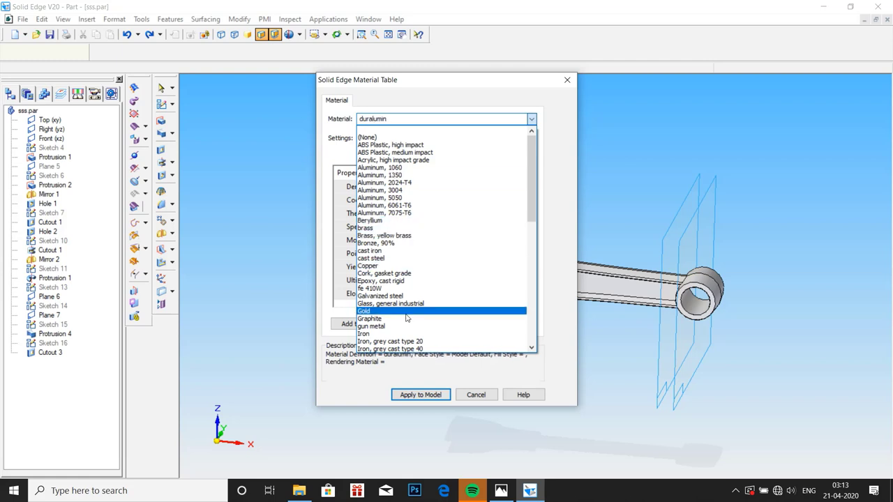
left_click(417, 396)
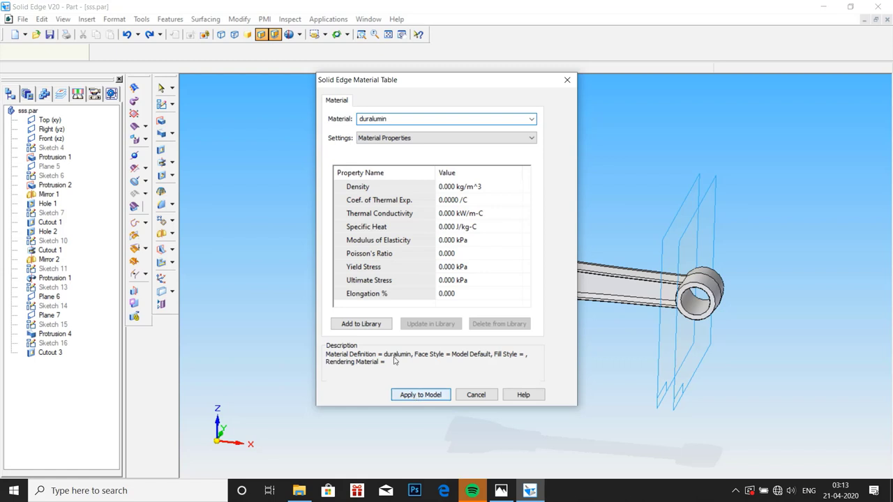
left_click(373, 325)
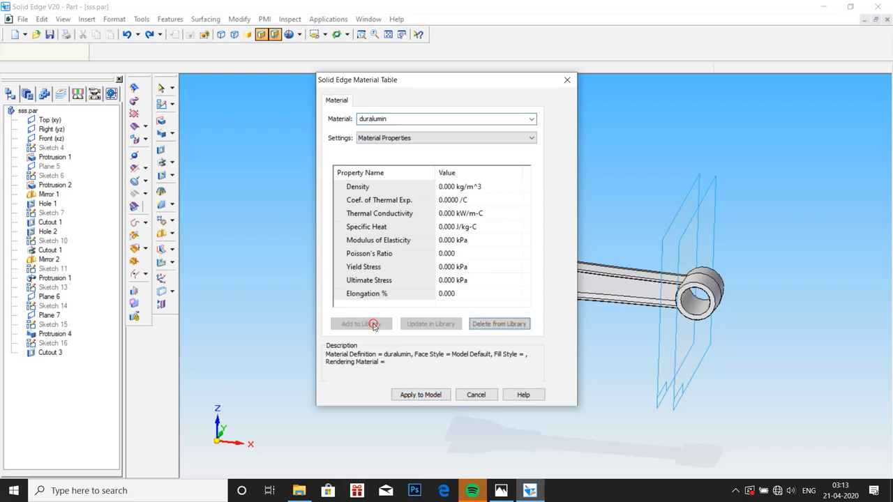
left_click(416, 394)
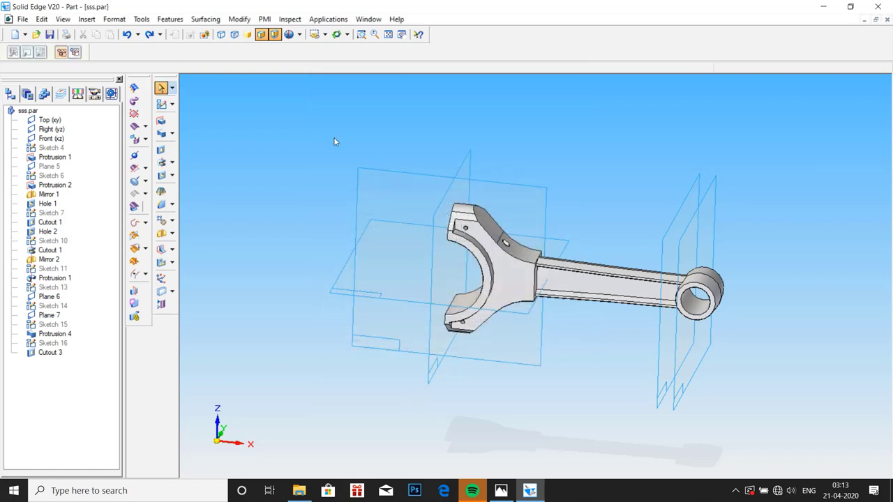
Set file properties: title 'connecting rod', document number 1, project name 'connecting rod'.
left_click(22, 19)
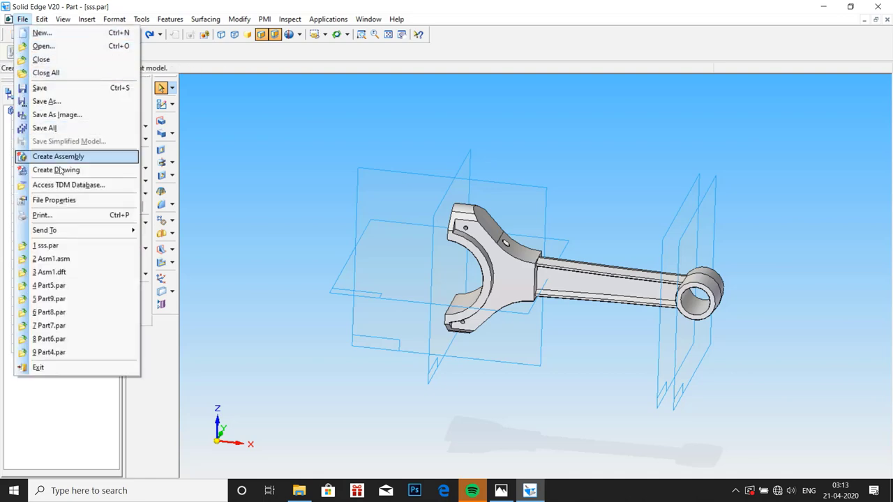
left_click(57, 200)
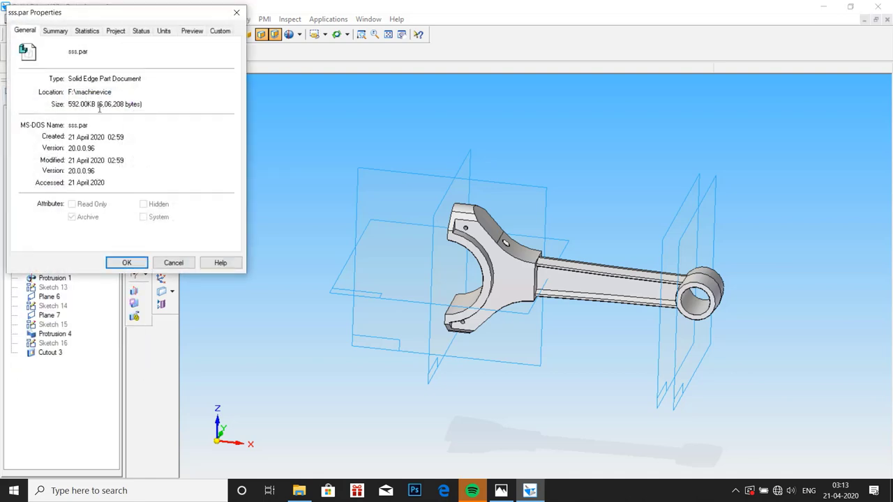
left_click(55, 31)
left_click(63, 50)
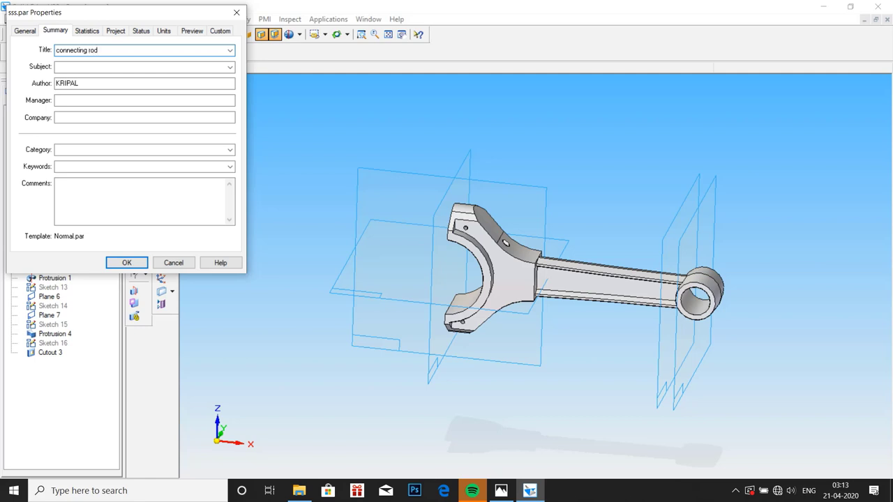
left_click(115, 30)
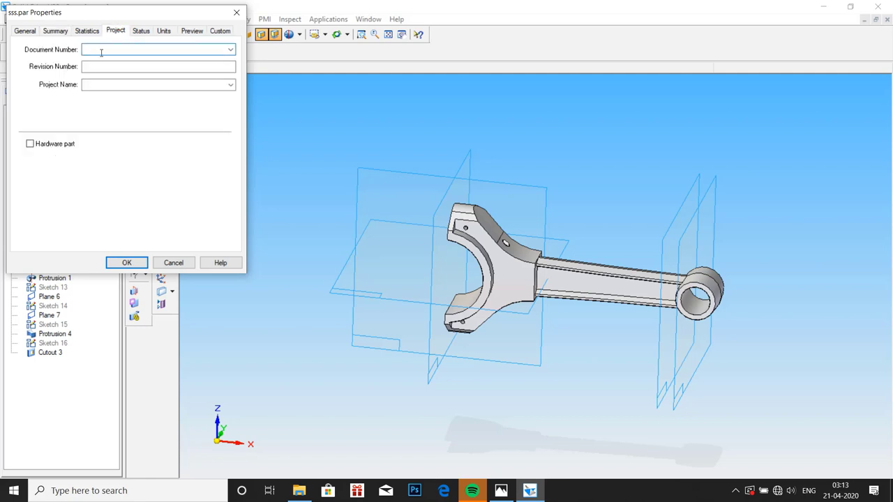
type("1")
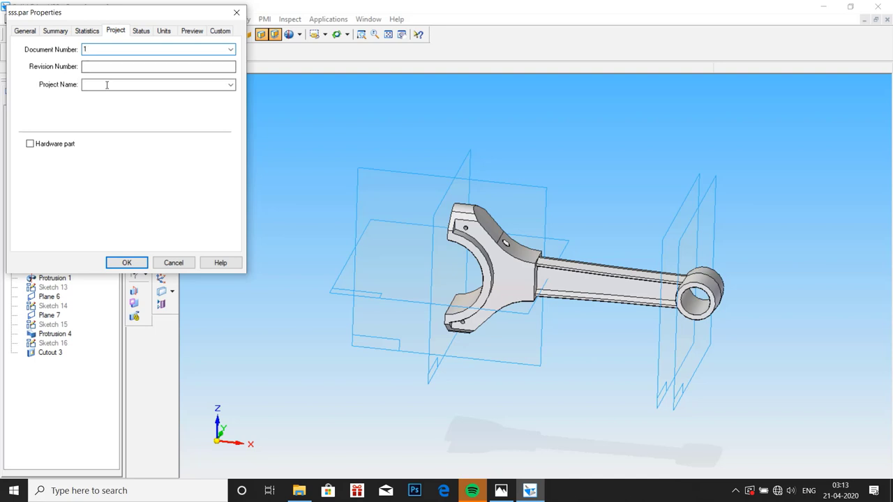
left_click(107, 84)
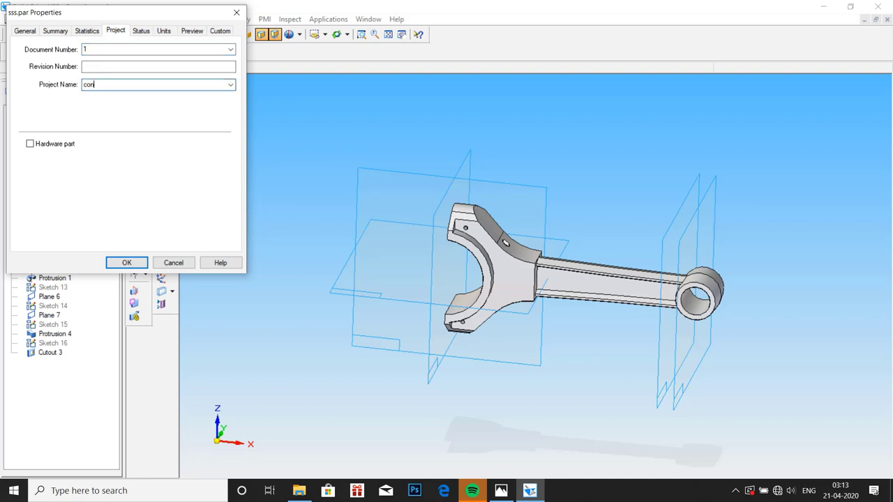
type("connecting rod")
left_click(124, 262)
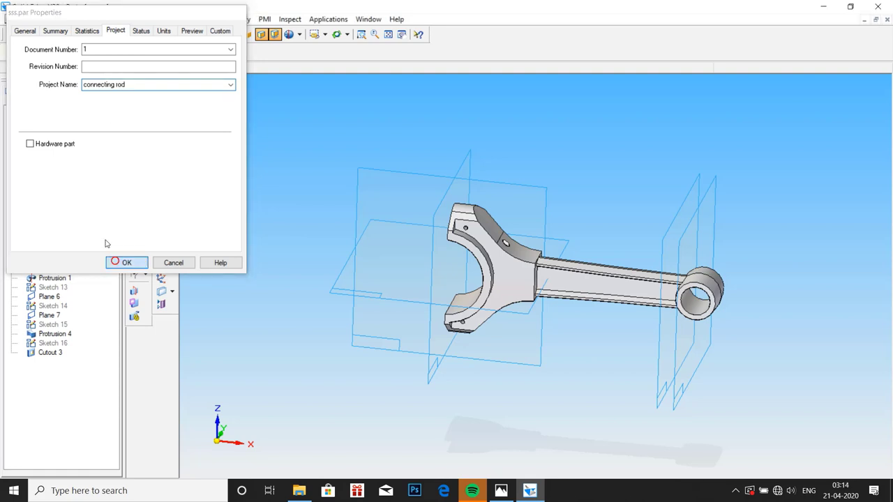
In Save As, create a 'connecting rod' folder and rename the file to part1.
left_click(23, 18)
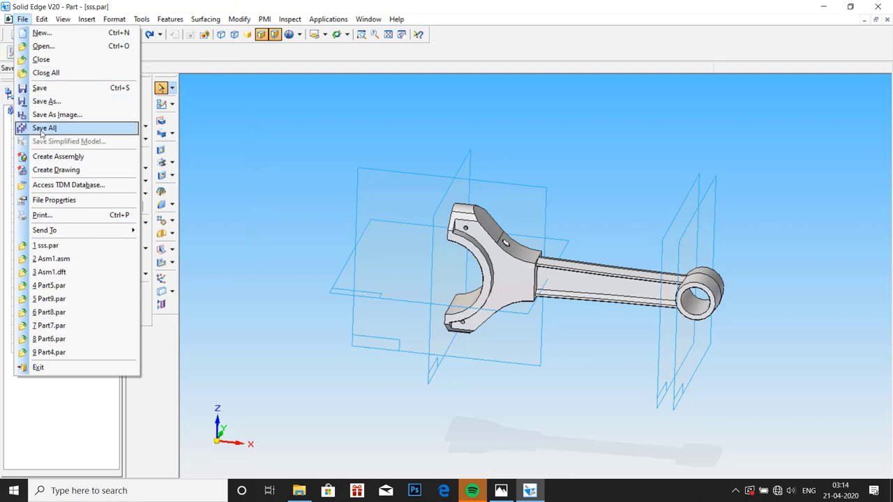
left_click(43, 102)
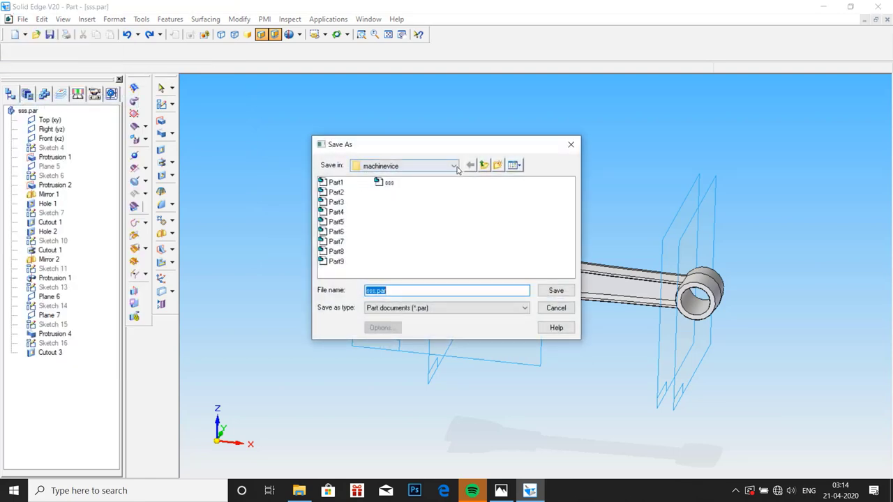
left_click(497, 165)
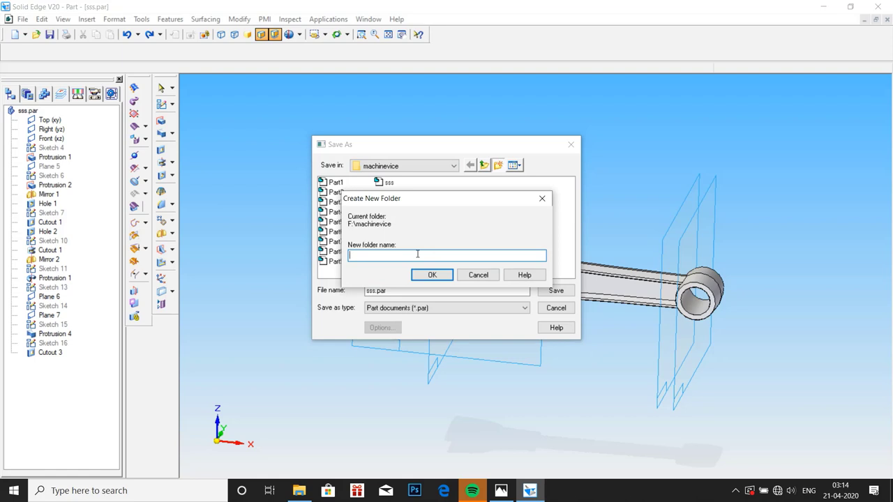
type("connecting rod")
left_click(416, 278)
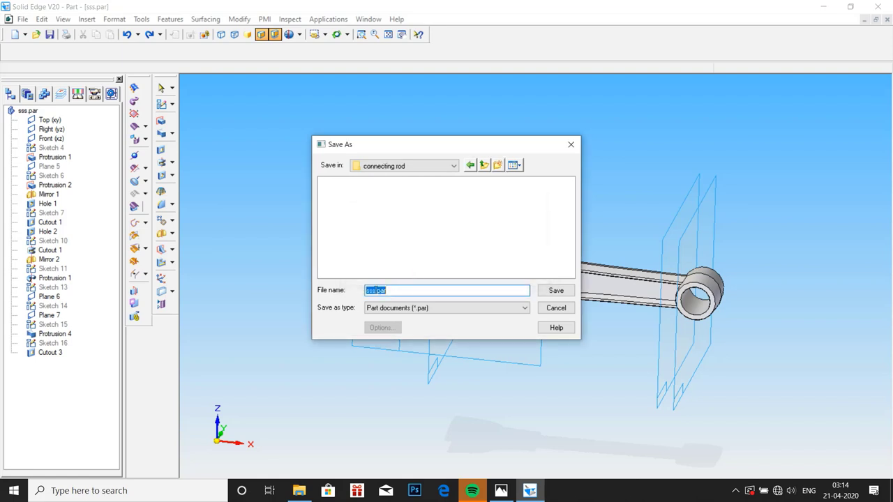
left_click_drag(374, 290, 355, 289)
type("part1")
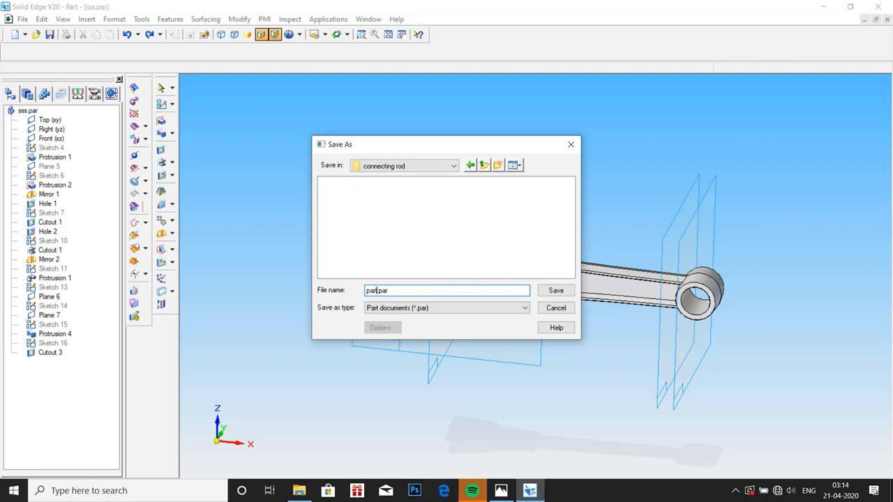